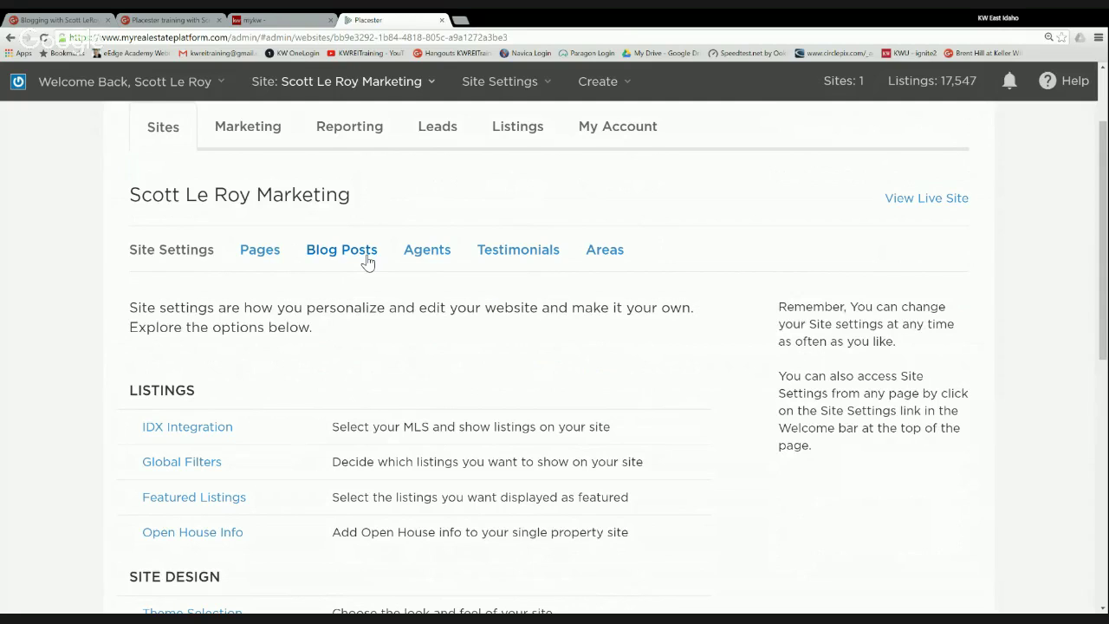
Step: Show the site's four published blog posts, then open a new browser tab
click(365, 257)
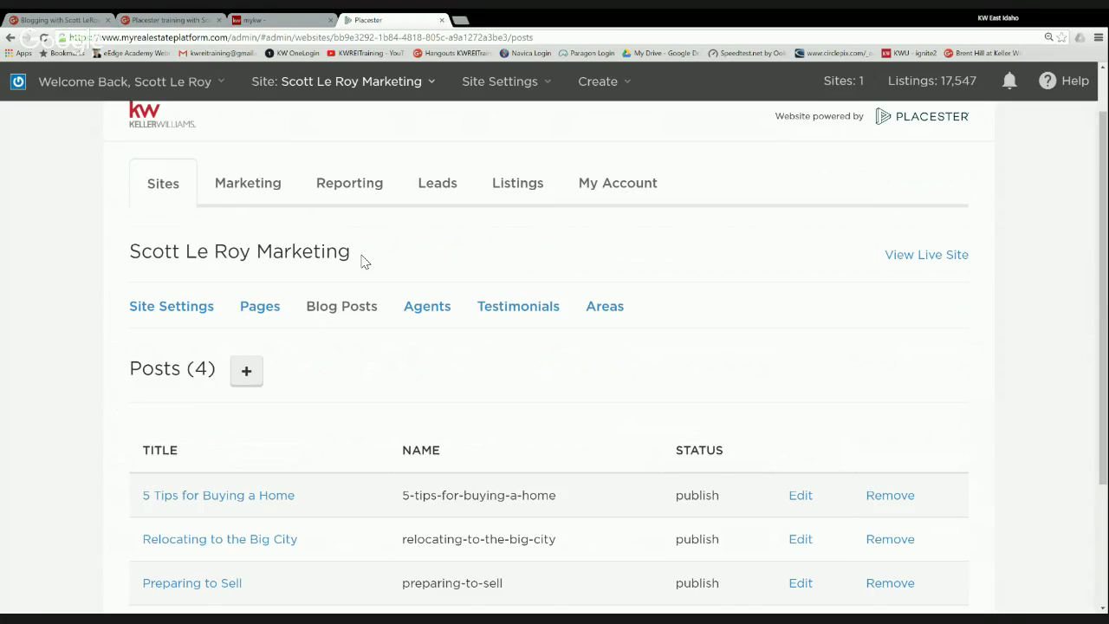
scroll(370, 251, down, 2)
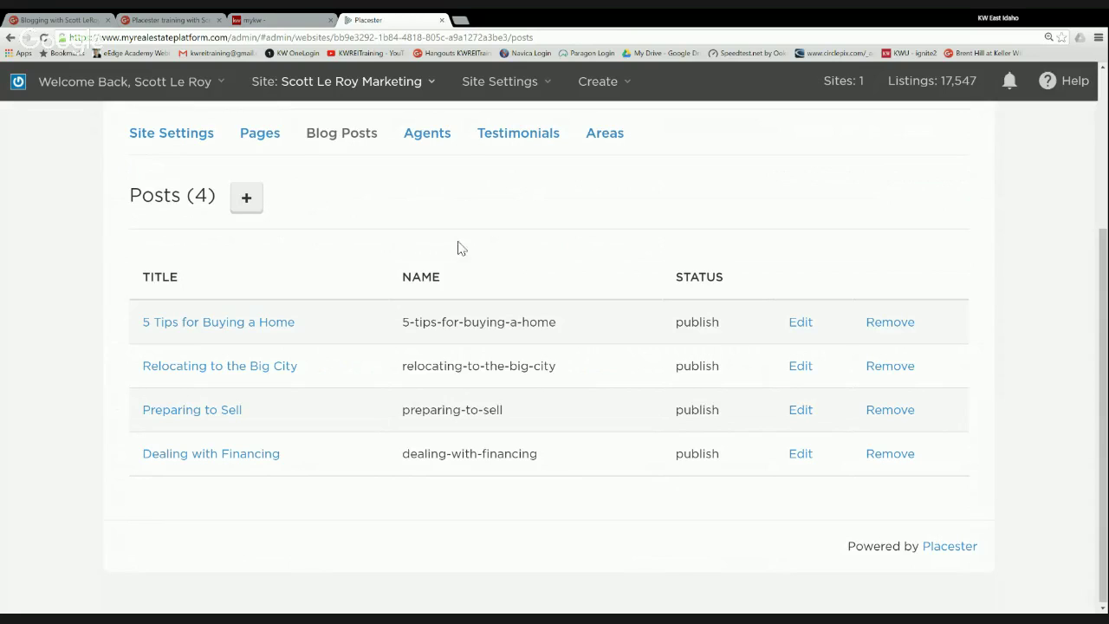
click(462, 19)
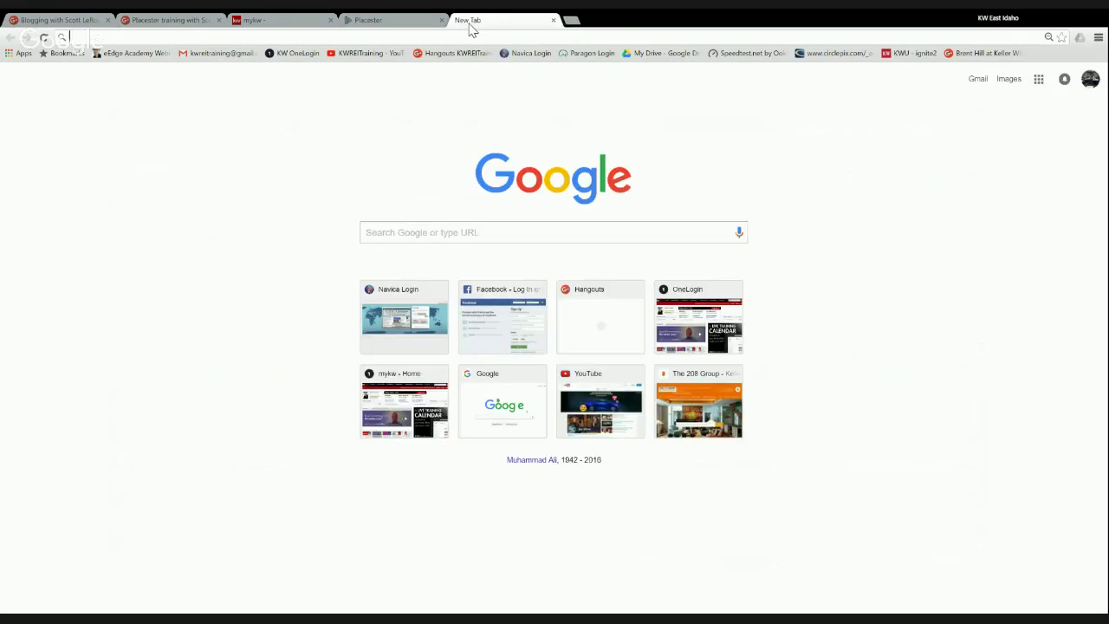
Step: Load the agent's live real-estate website by its address and scroll down toward the Blog section
text(www.scottleroy.com)
key(Return)
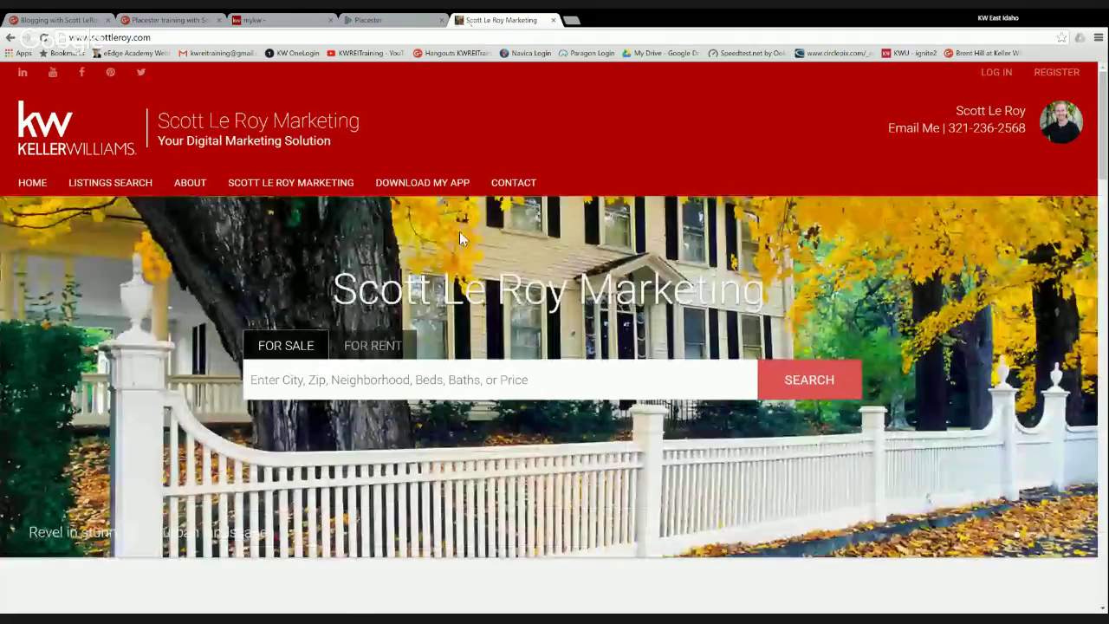
scroll(459, 239, down, 10)
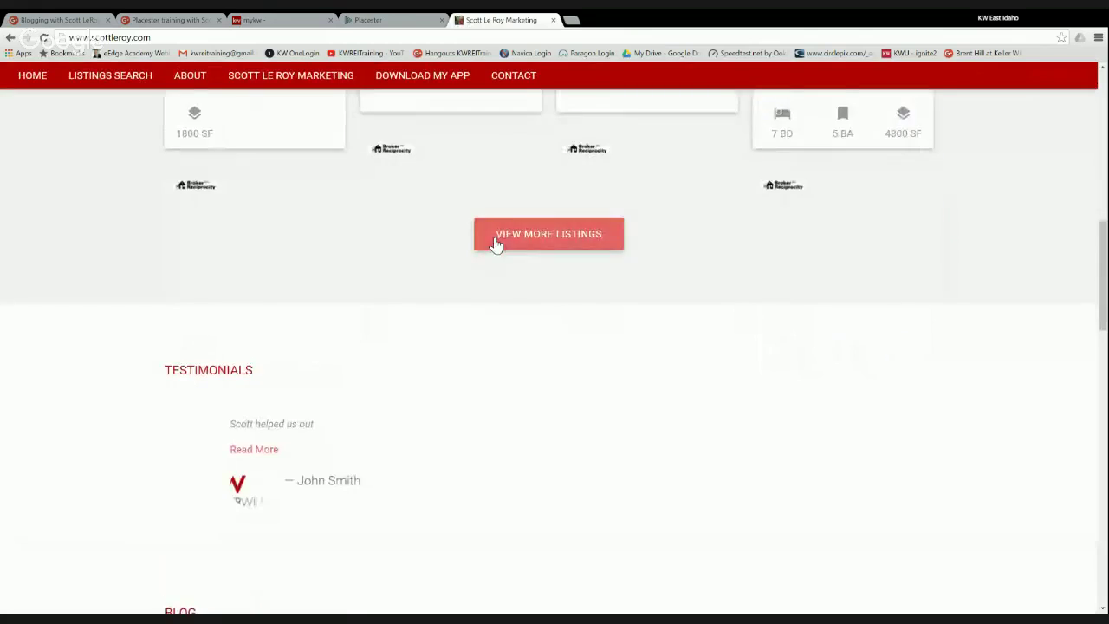
scroll(496, 243, down, 6)
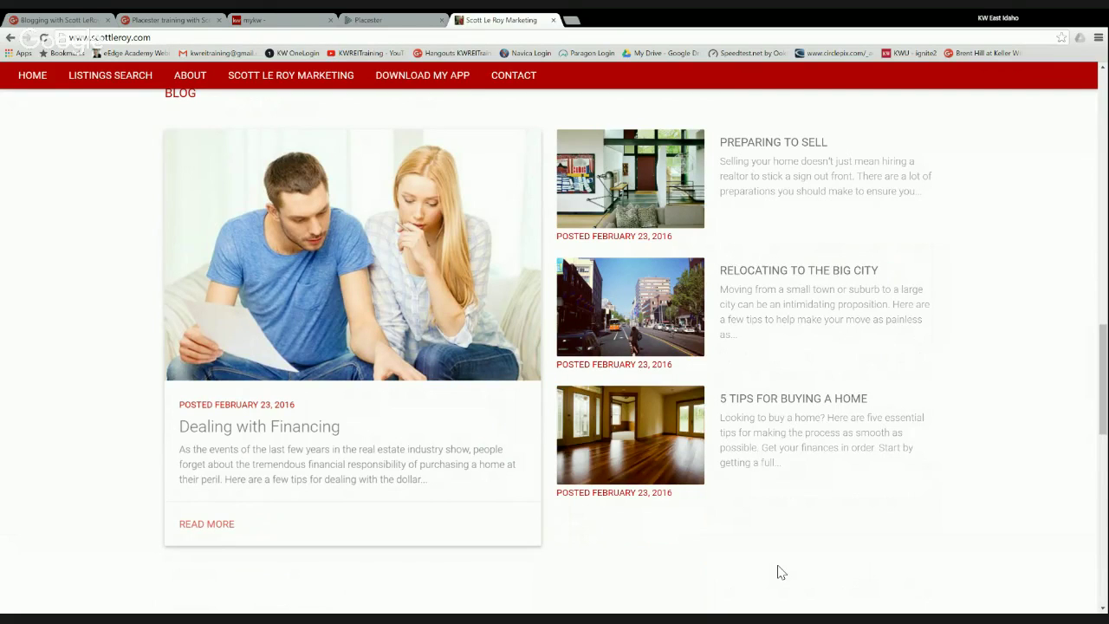
Step: Back in Placester, open the '5 Tips for Buying a Home' post for editing
click(420, 19)
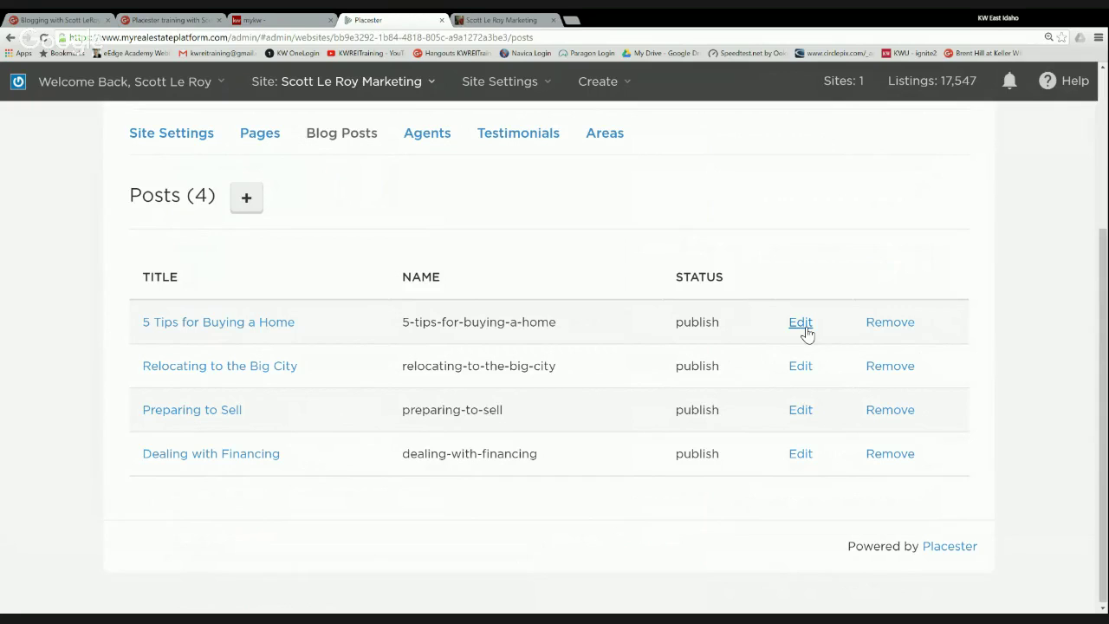
click(804, 330)
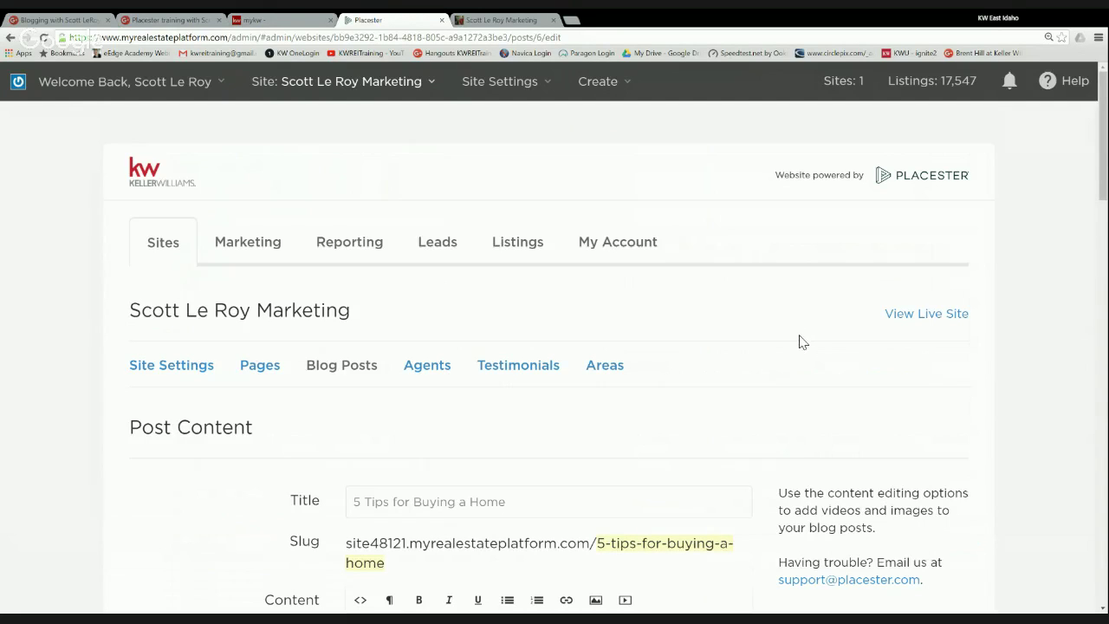
scroll(799, 336, down, 2)
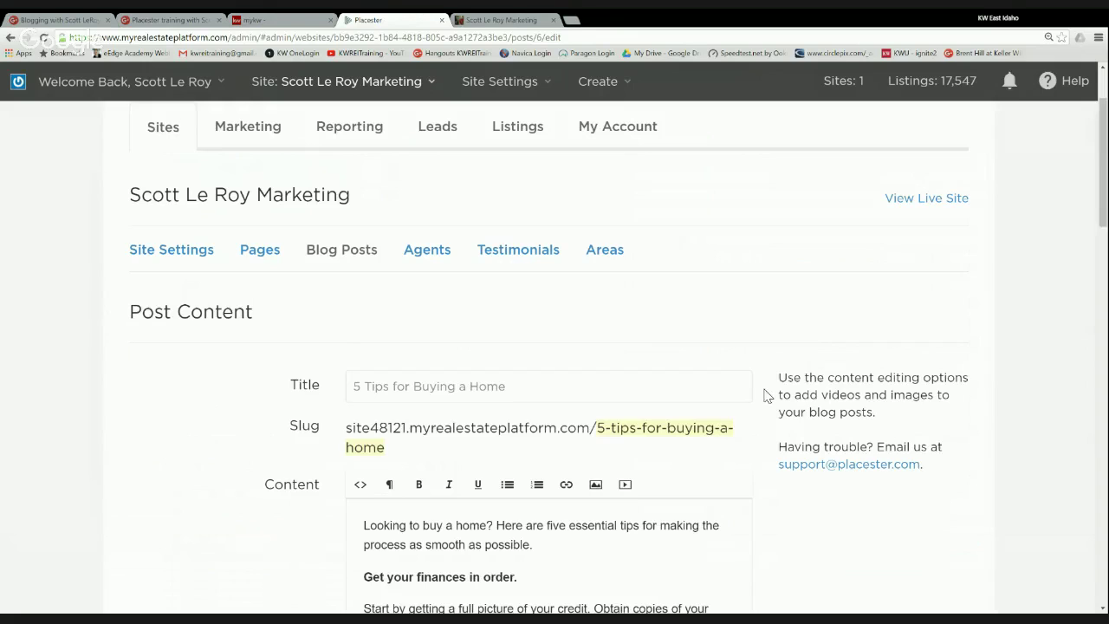
scroll(766, 389, down, 2)
scroll(767, 390, down, 2)
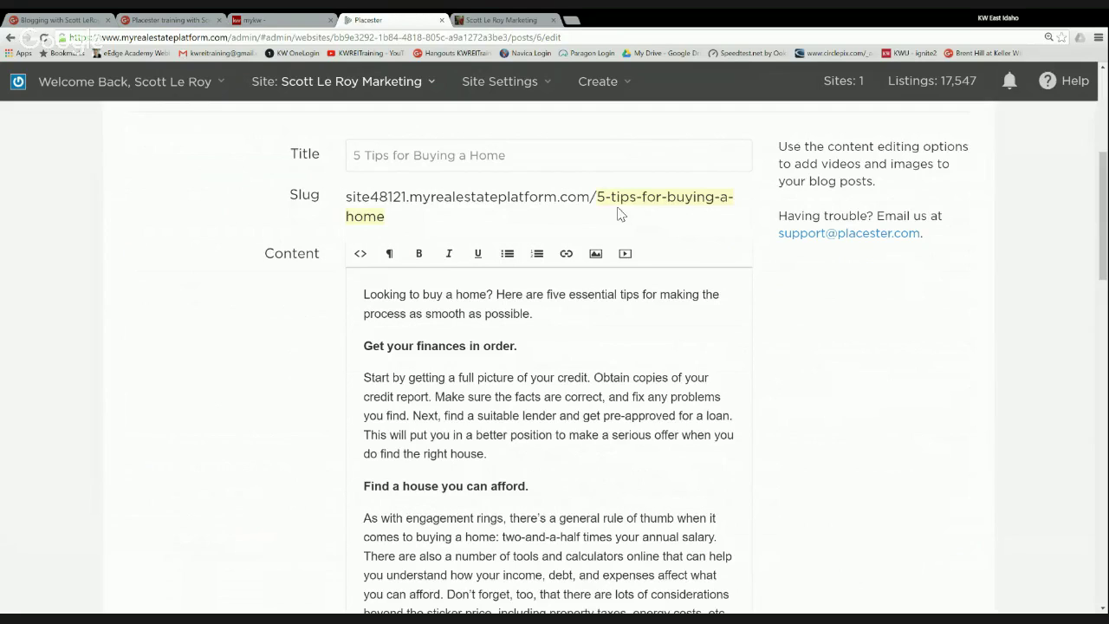
drag(519, 156, 274, 174)
key(ctrl+c)
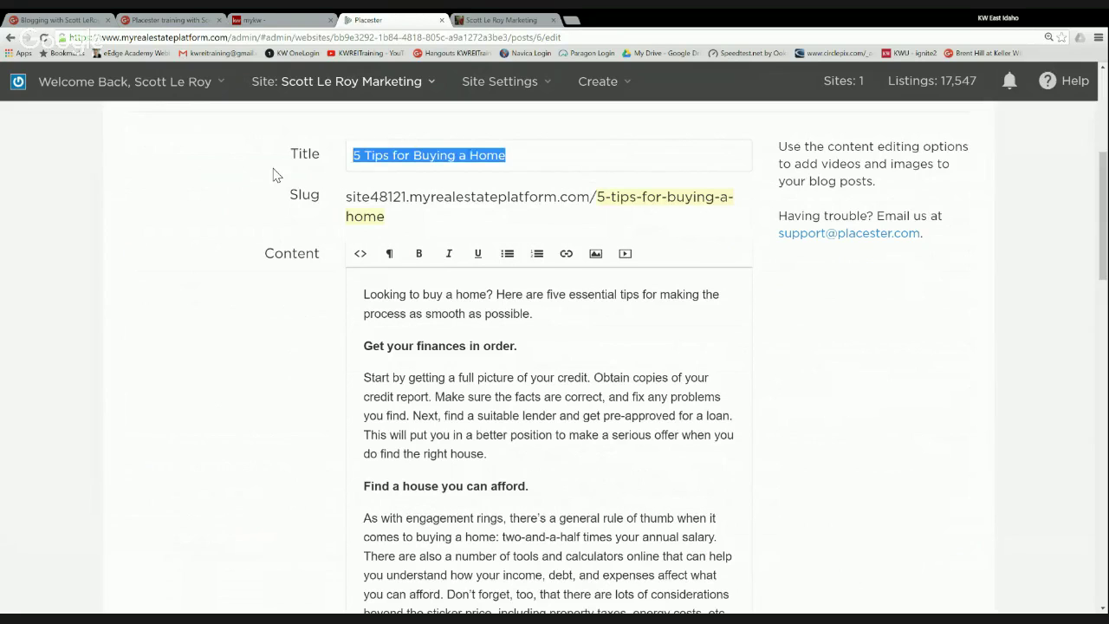
key(BackSpace)
text(scott le roy)
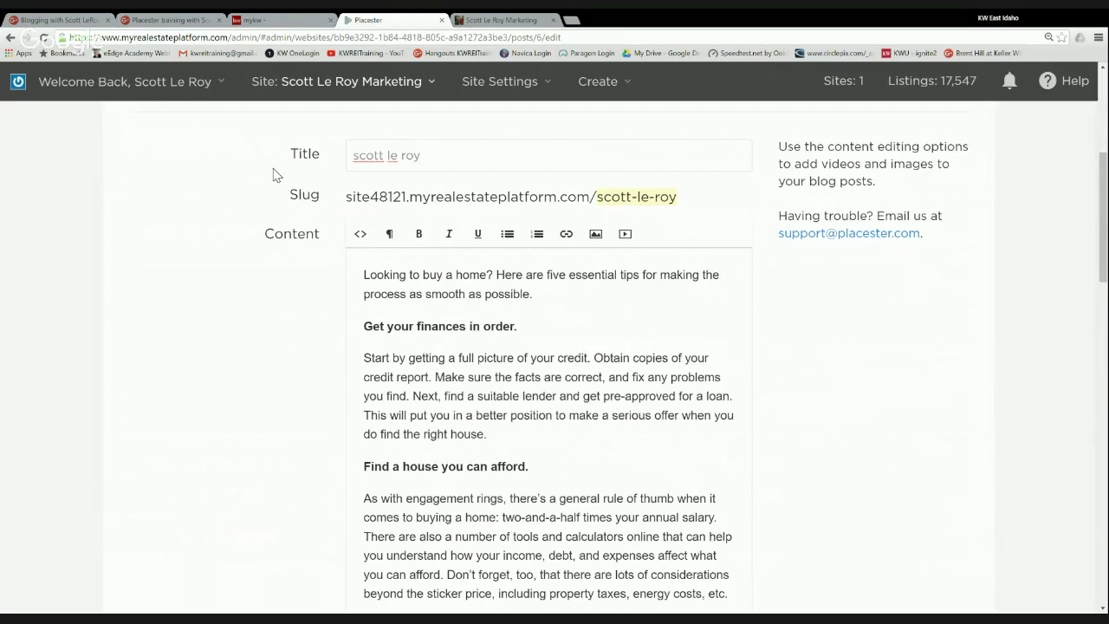
key(ctrl+a)
key(ctrl+a)
key(BackSpace)
key(ctrl+v)
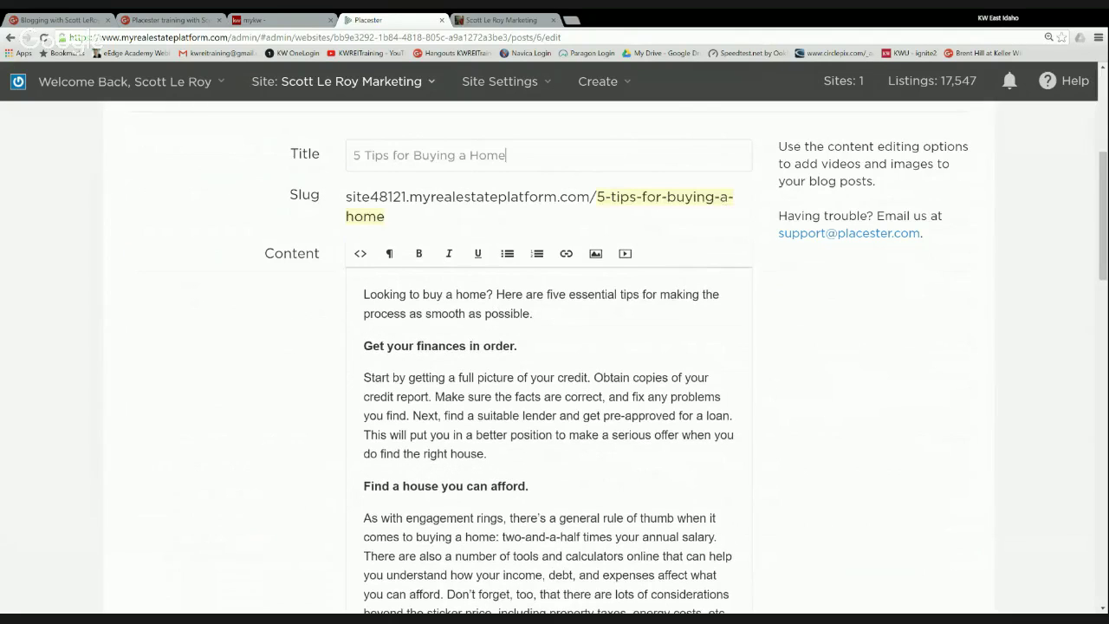
scroll(306, 312, down, 1)
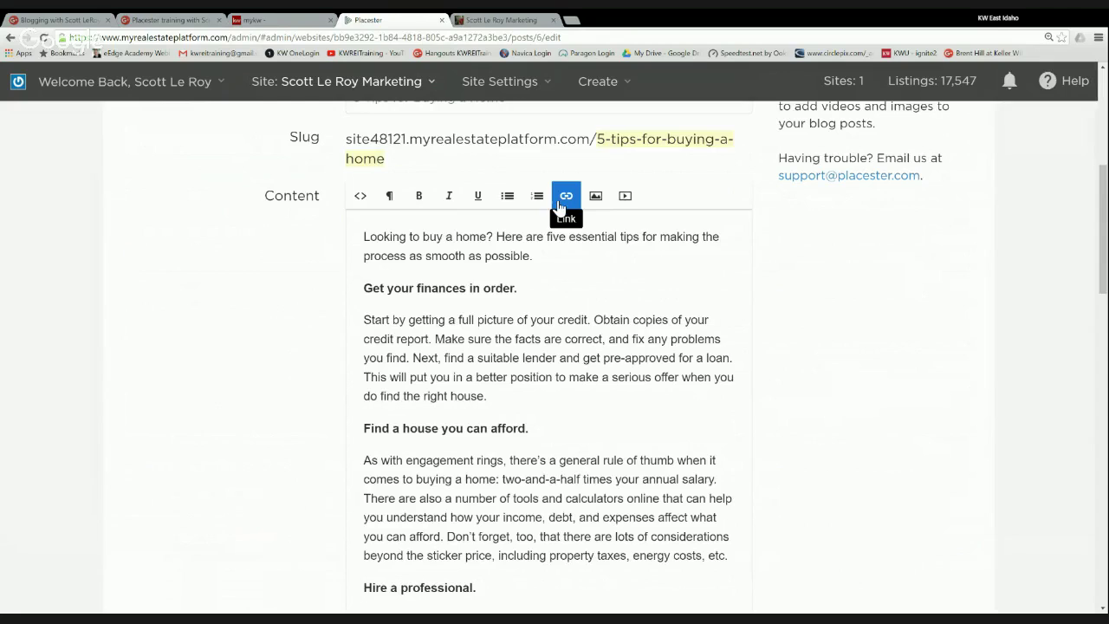
Step: Check the paragraph Formatting choices without changing anything, then bring up the Insert Video dialog
click(390, 198)
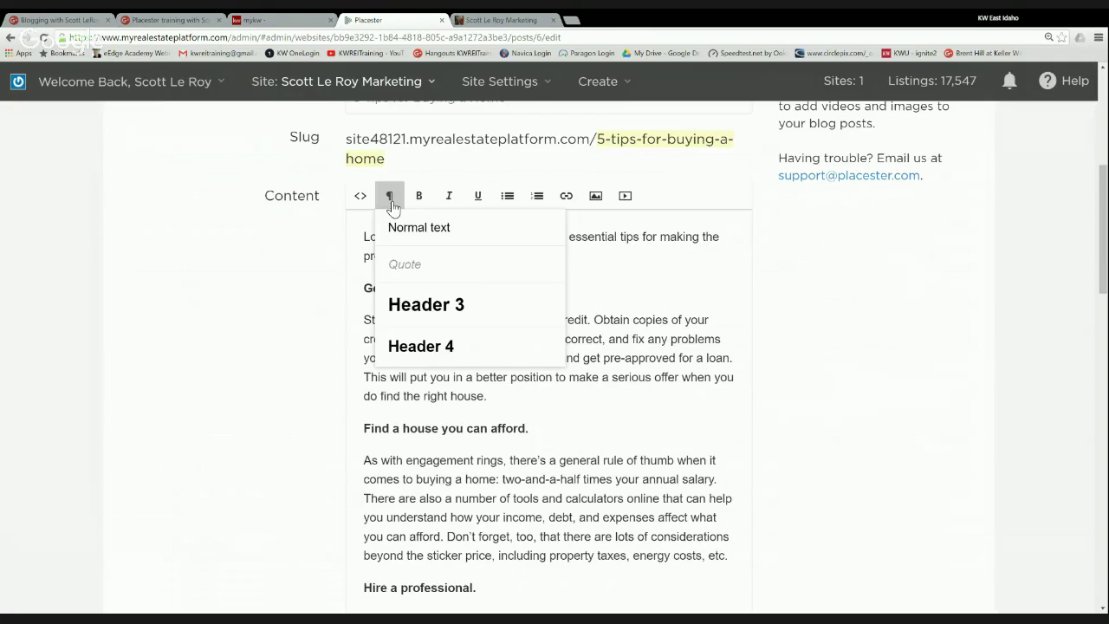
click(389, 203)
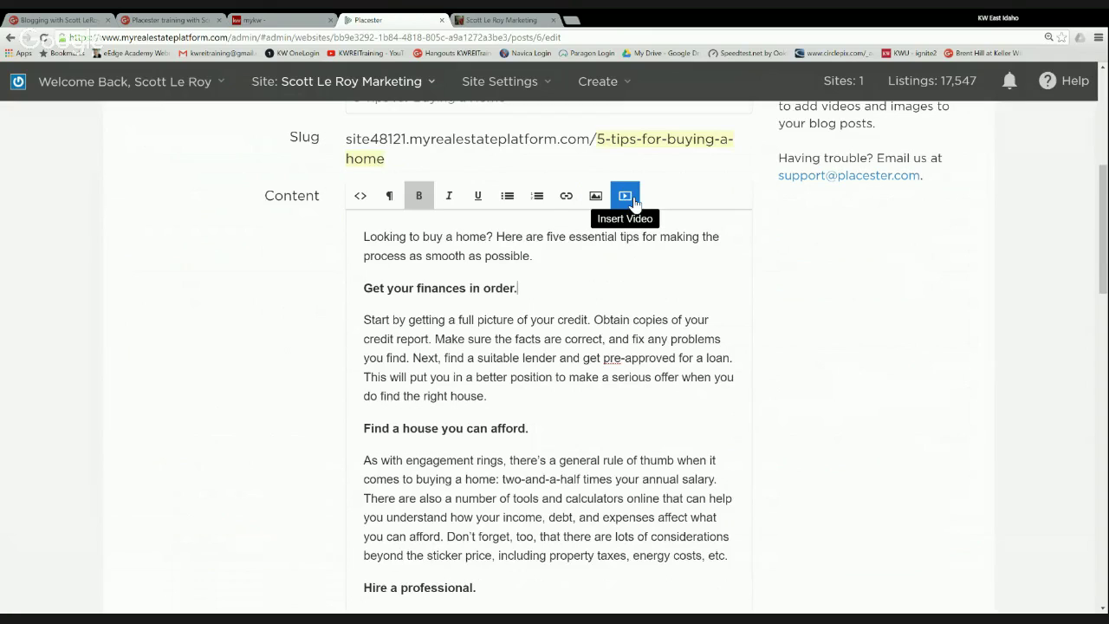
click(633, 202)
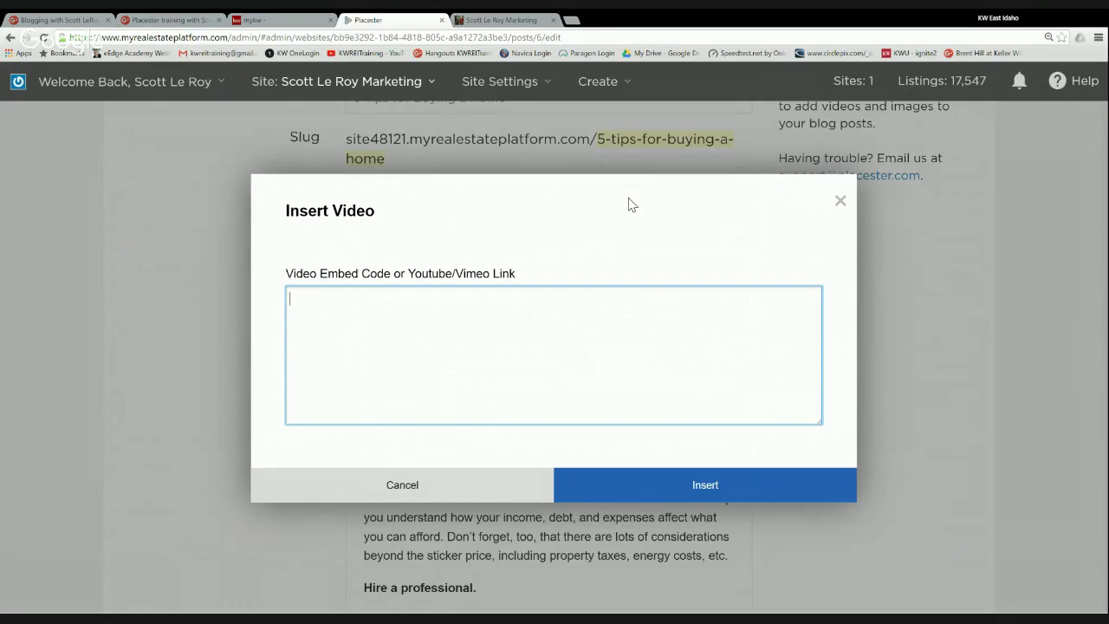
Step: Dismiss the Insert Video and Upload Image boxes without adding anything to the post
click(840, 201)
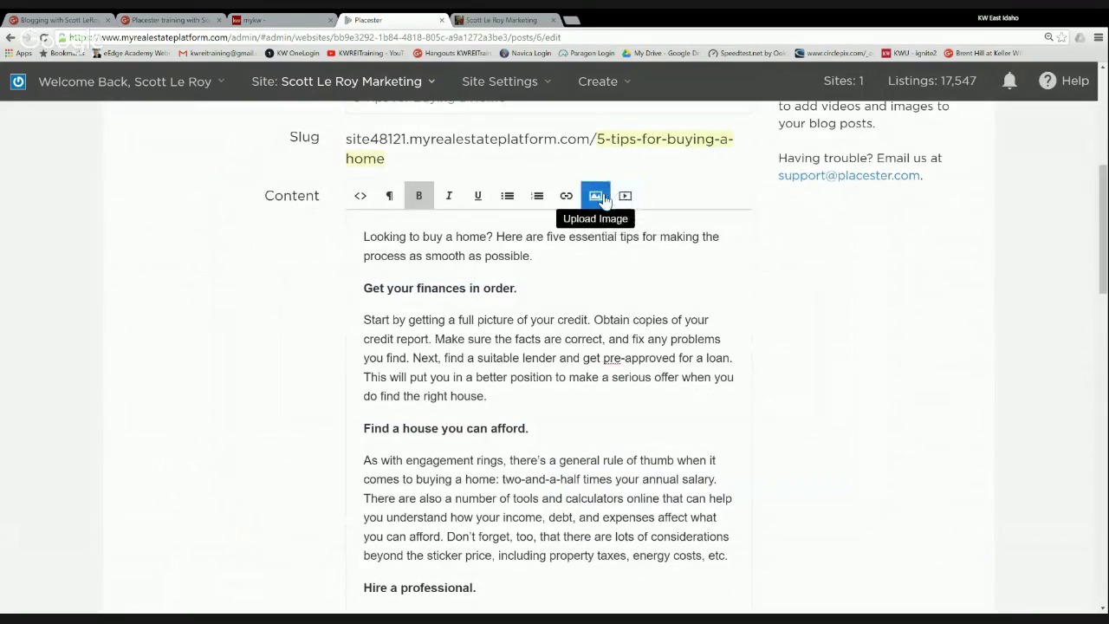
click(598, 194)
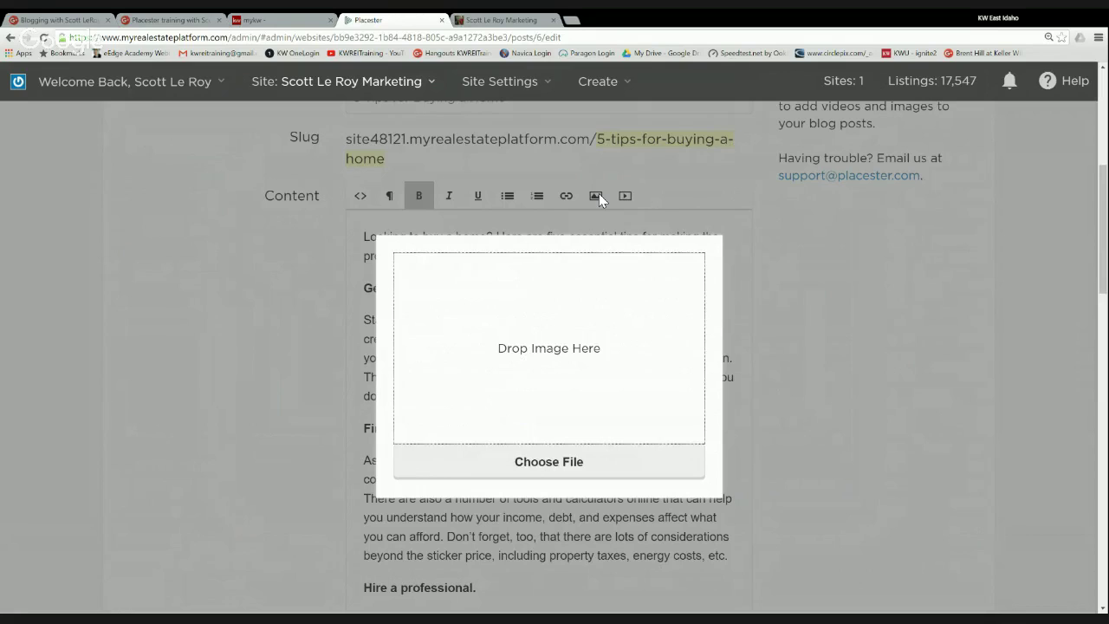
click(901, 310)
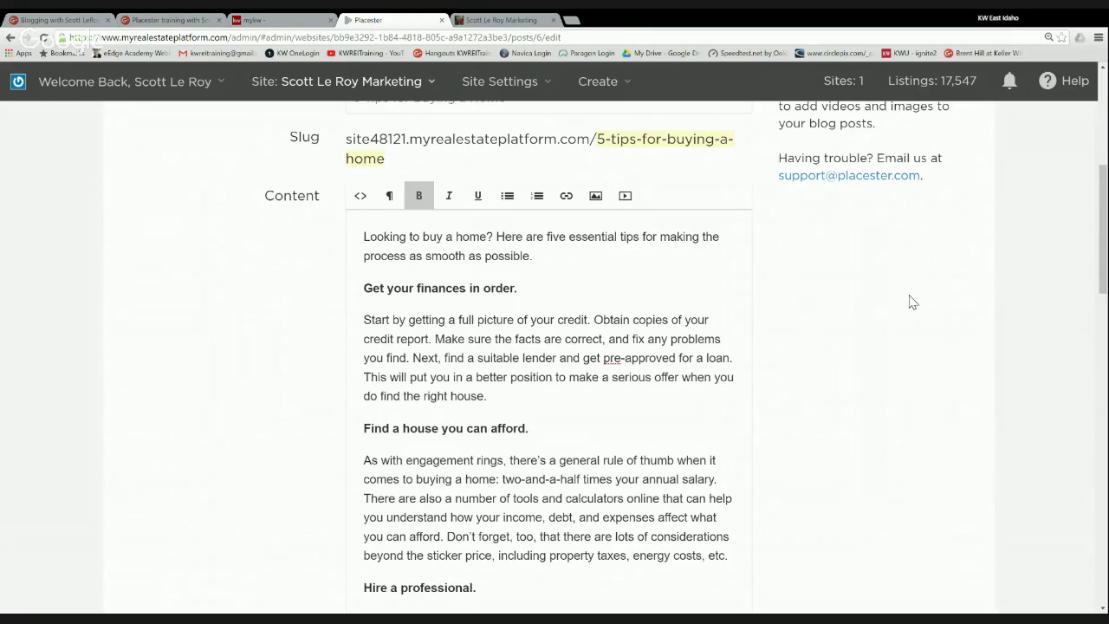
scroll(906, 317, down, 1)
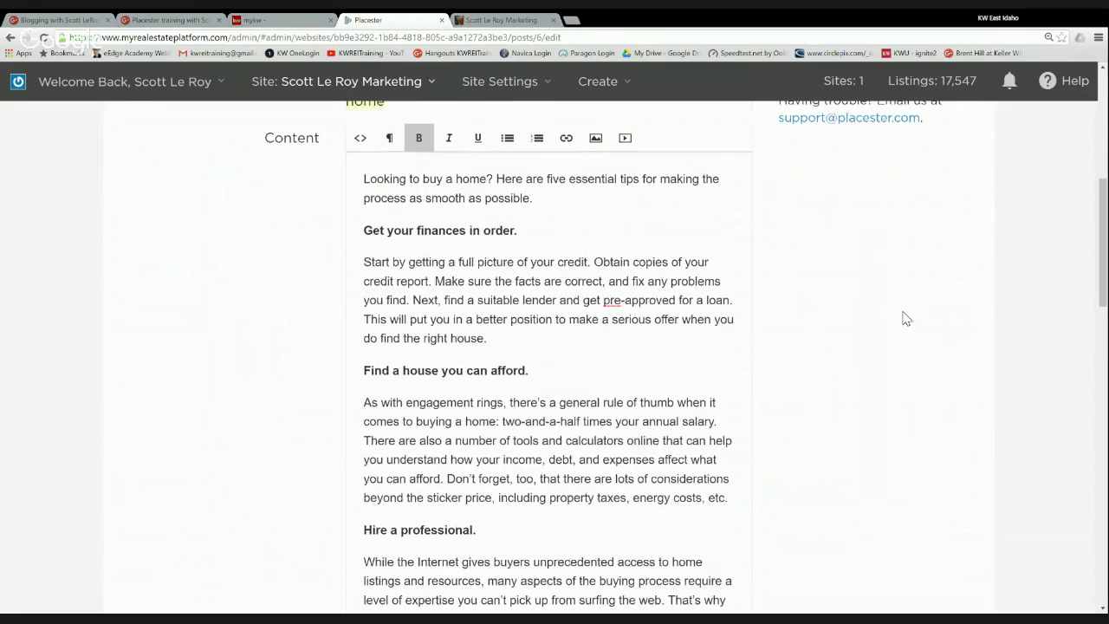
scroll(906, 318, down, 6)
Step: Review the empty Excerpt and attached featured image, then view the live site's blog page
scroll(908, 312, down, 2)
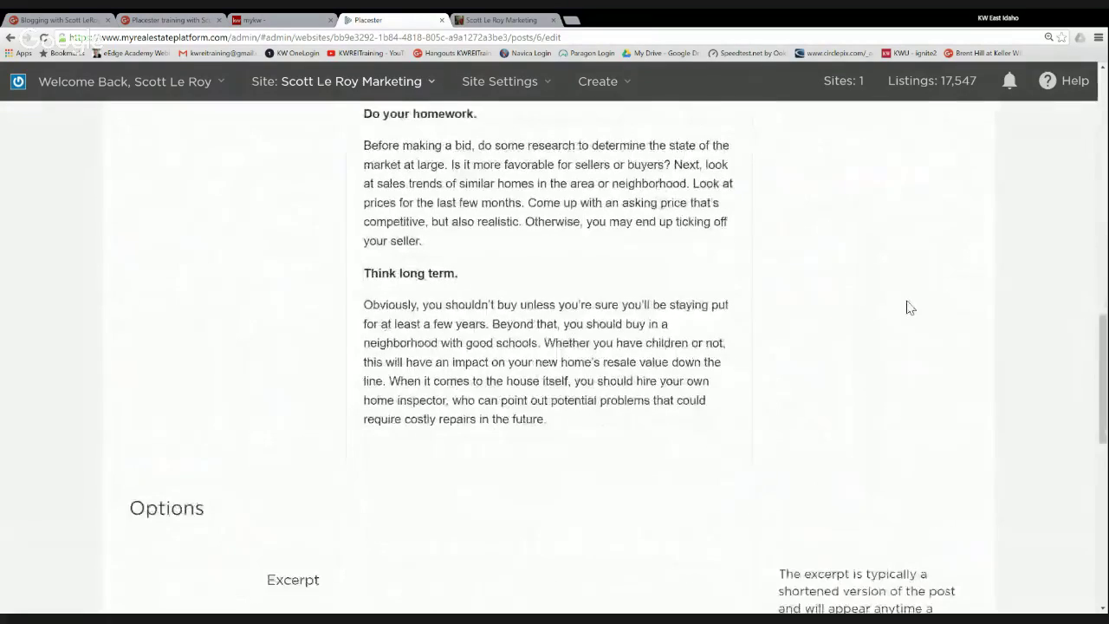
scroll(908, 304, down, 2)
scroll(906, 309, down, 4)
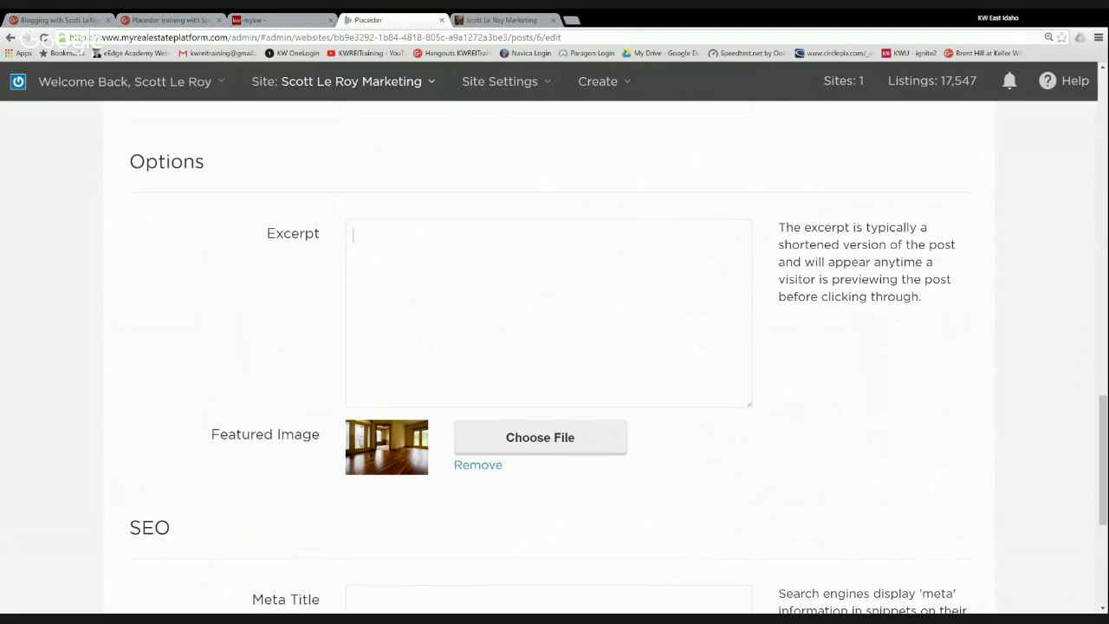
click(544, 19)
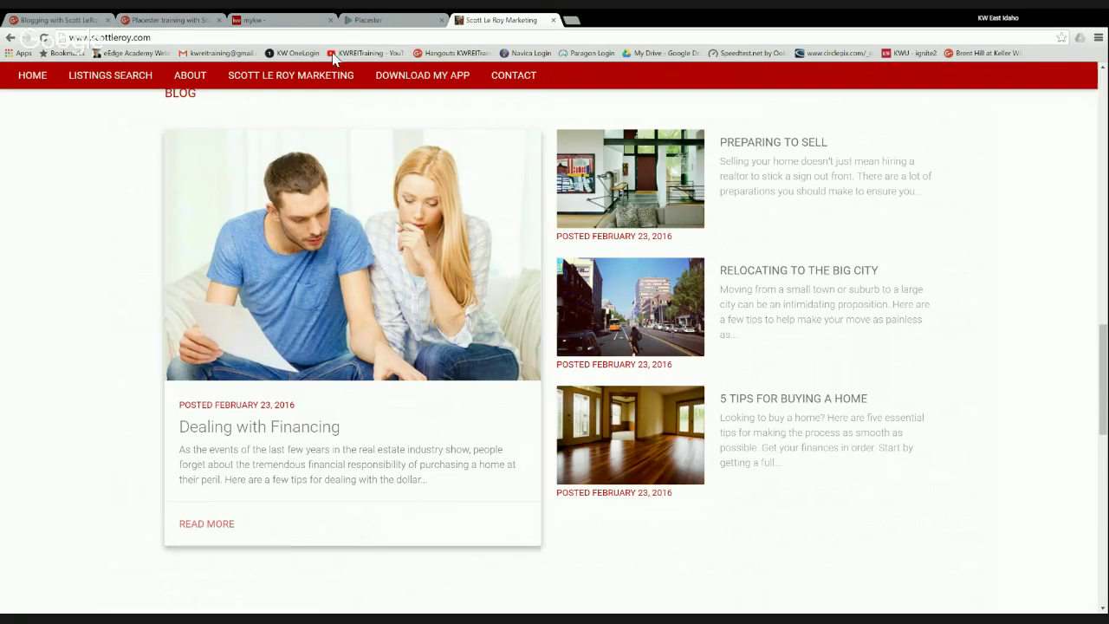
Step: Compare the live blog page with the post editor, zooming in and scrolling through the editor
click(364, 20)
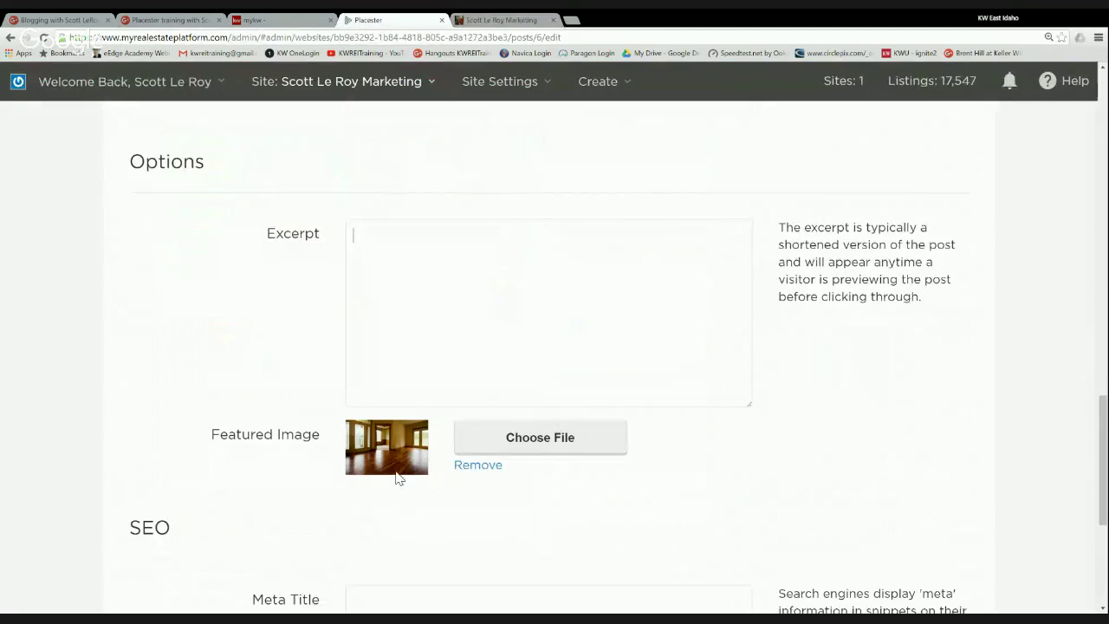
click(474, 19)
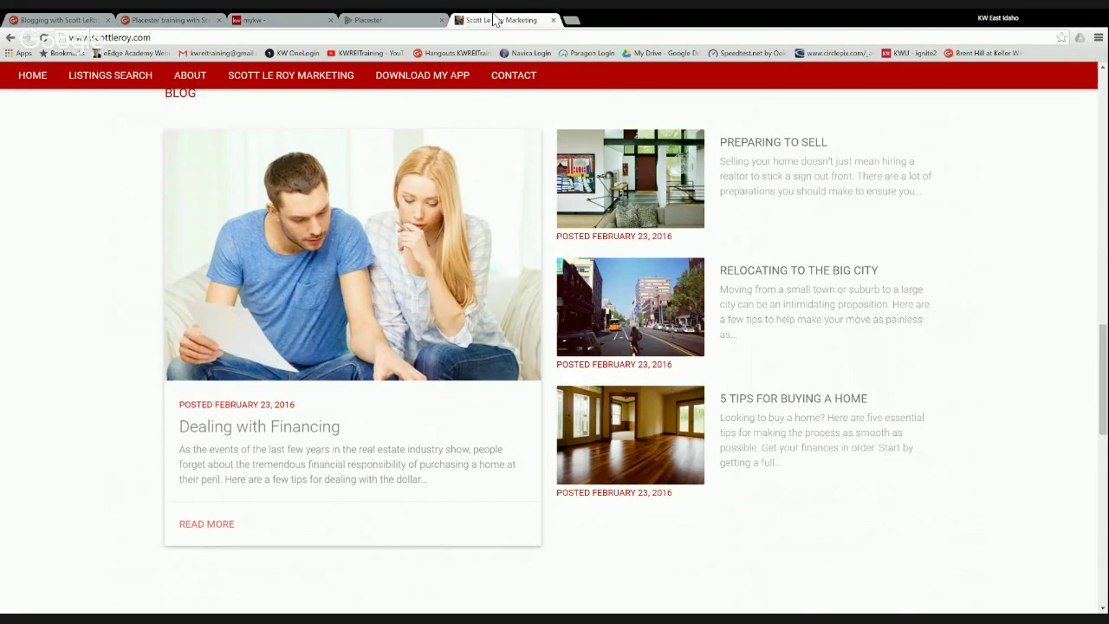
click(407, 19)
key(ctrl+plus)
scroll(311, 364, down, 3)
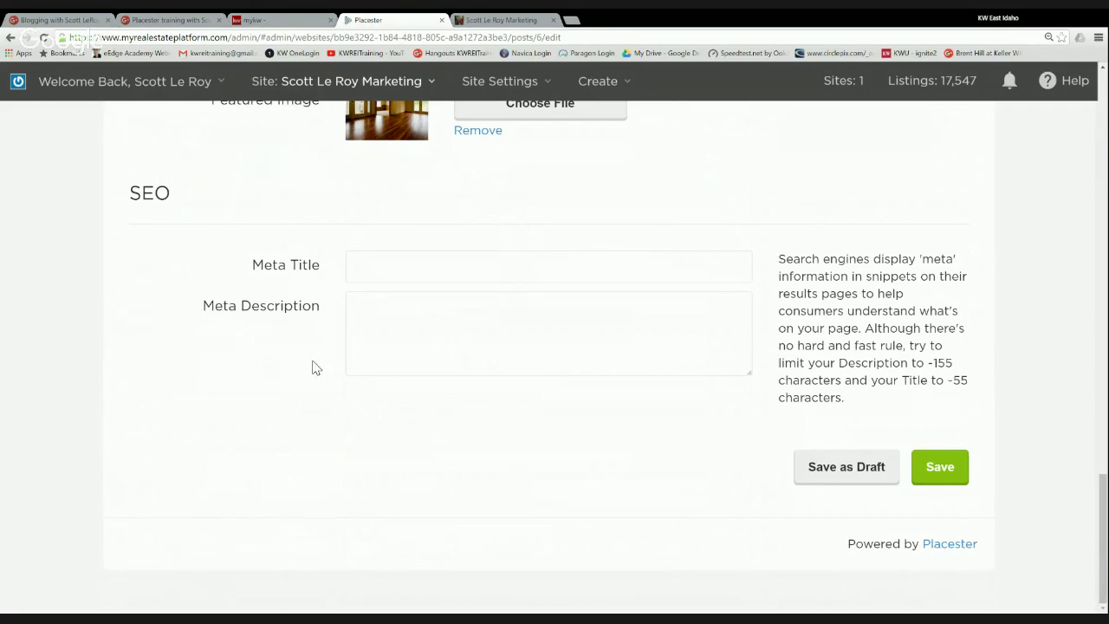
scroll(494, 277, up, 9)
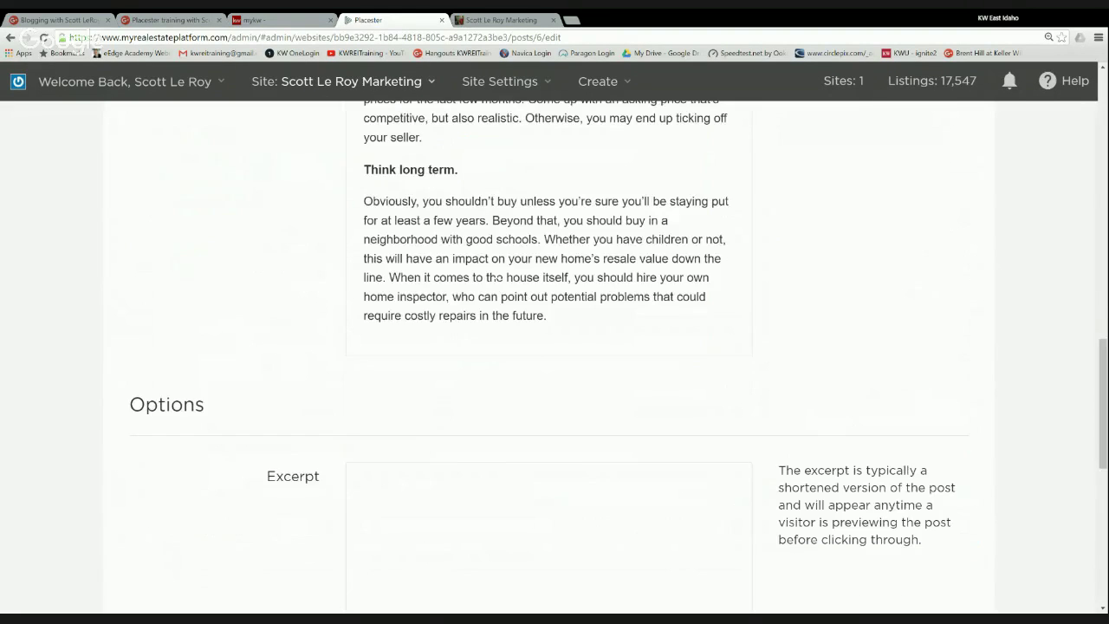
scroll(477, 289, up, 10)
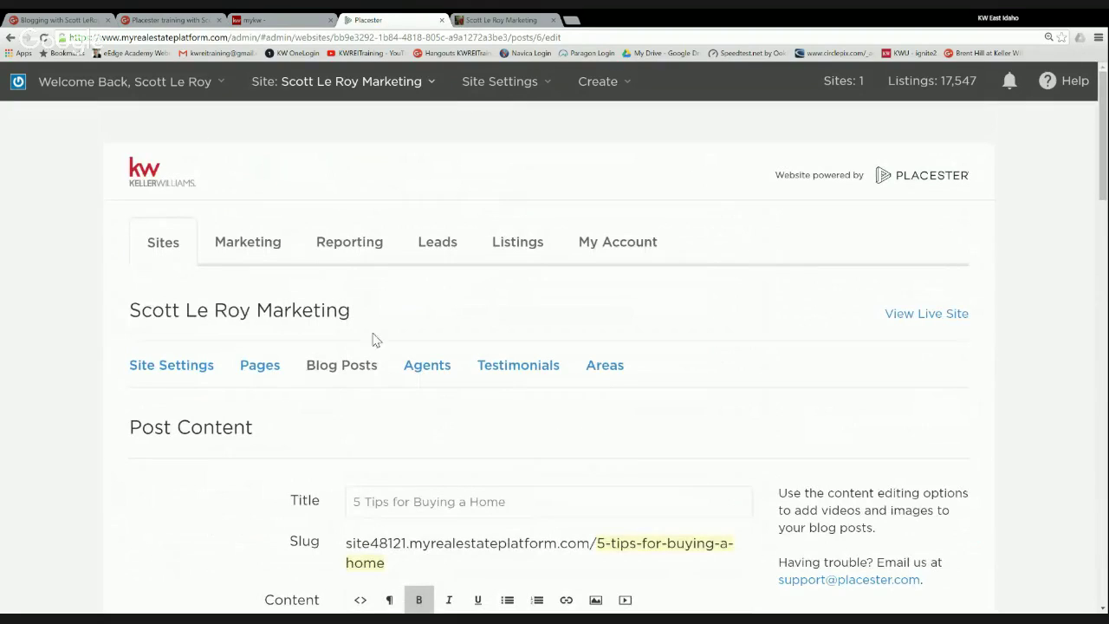
Step: Open the Blog Posts list showing four posts, including '5 Tips for Buying a Home'
click(368, 368)
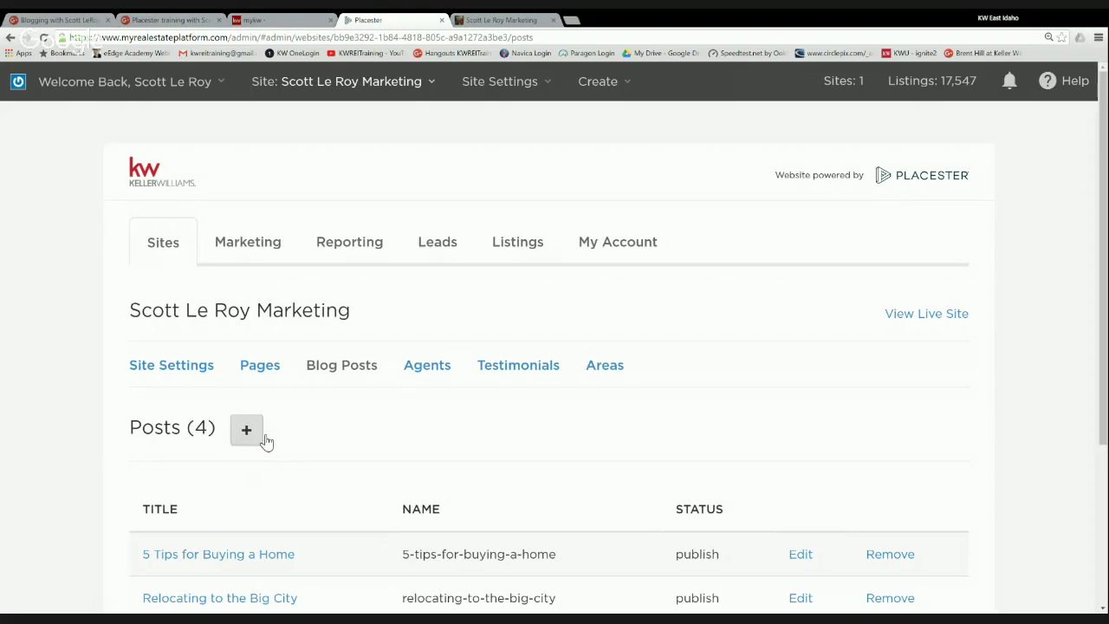
Step: Create a new blank post from Posts (4) and place the cursor in its Title field
click(263, 436)
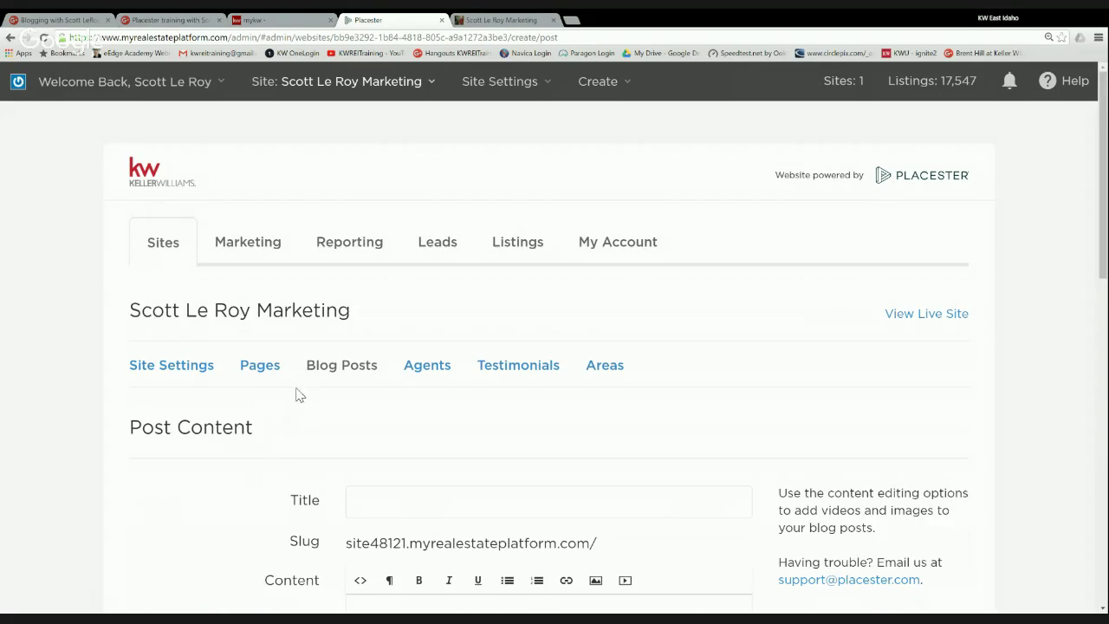
scroll(299, 375, down, 1)
scroll(301, 374, down, 1)
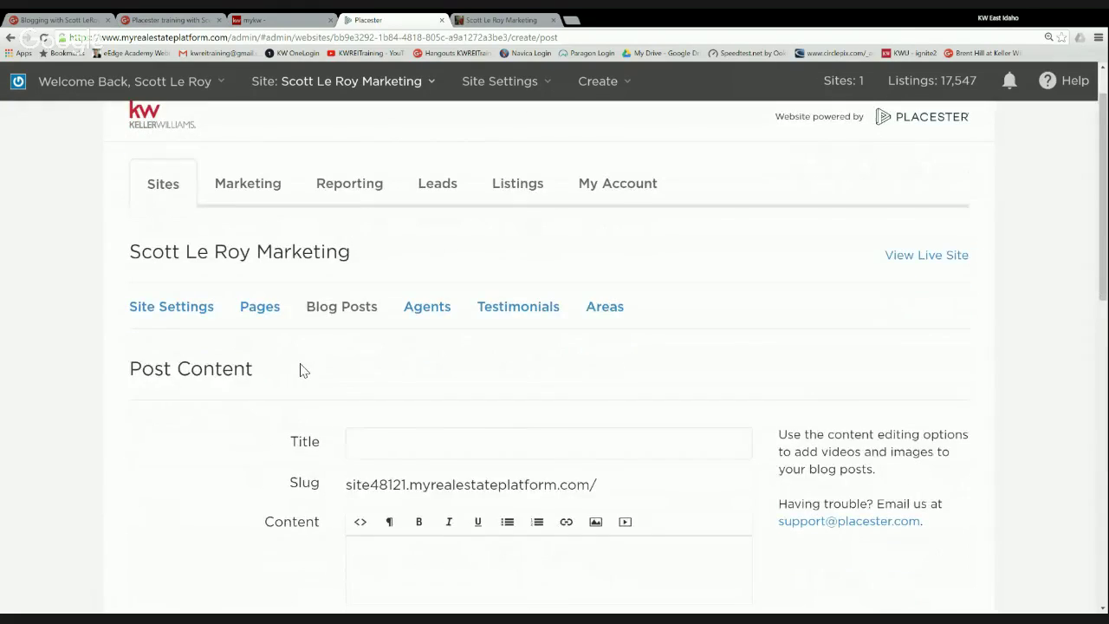
scroll(317, 379, down, 1)
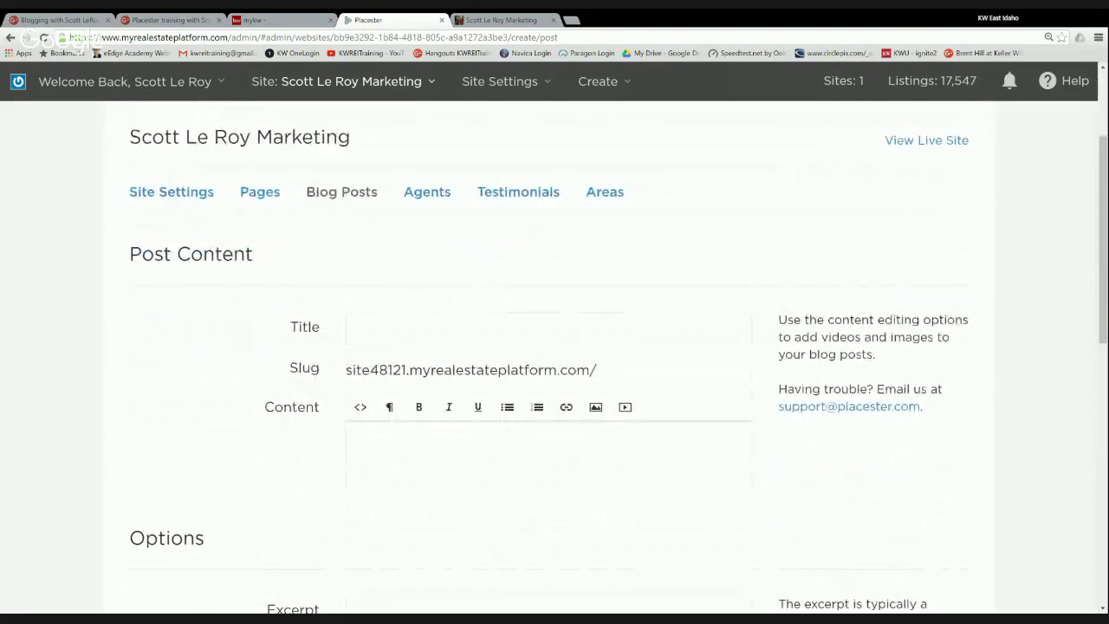
click(355, 327)
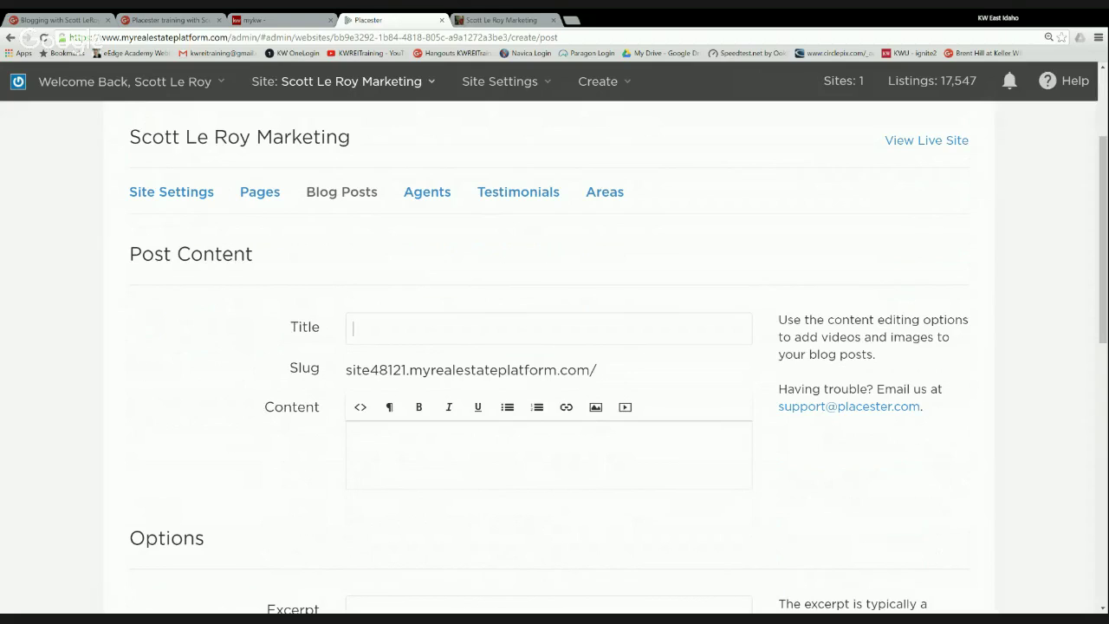
Step: Enter the agent's business name plus 'Marketing East Idaho Class' as the title, fixing a miscapitalised letter
text(Scott LE Roy Marketing )
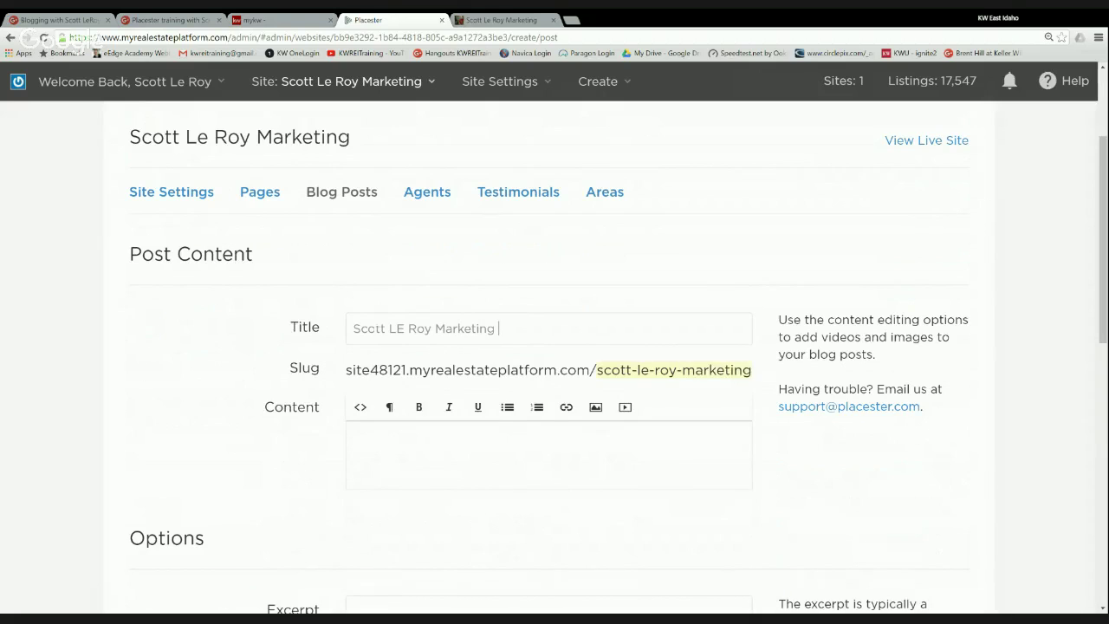
text(East Idaho Clas)
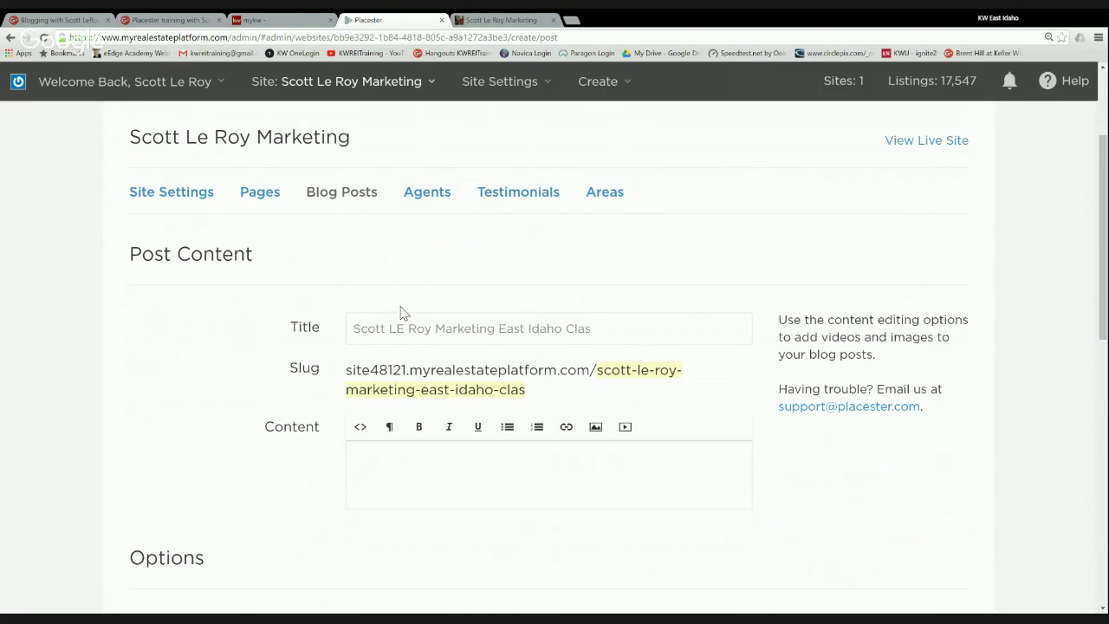
text(s)
key(BackSpace)
text(e)
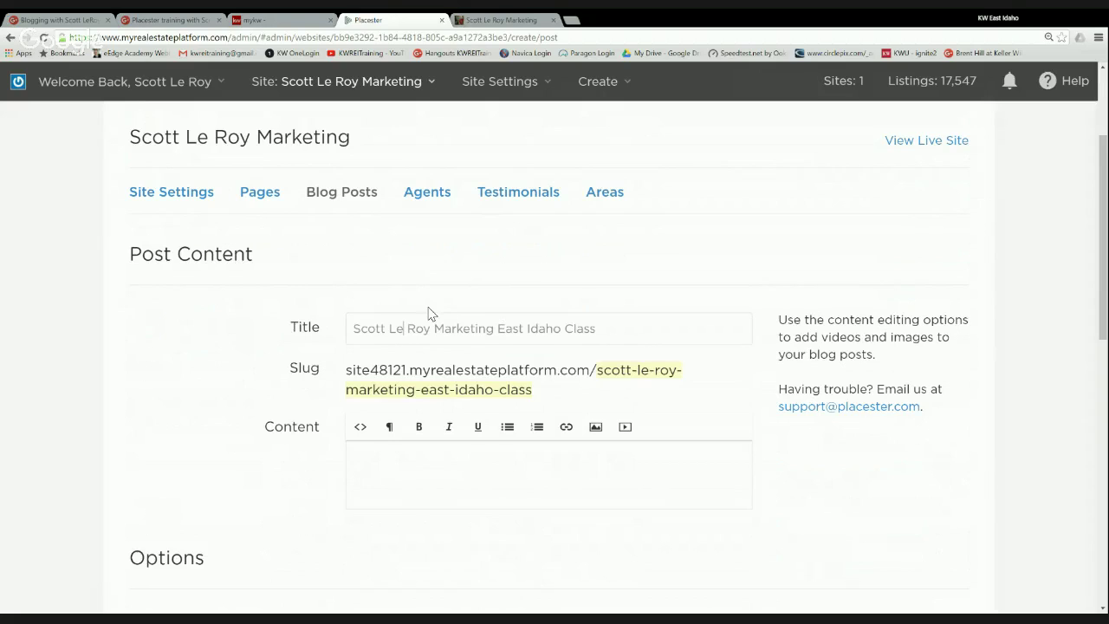
Step: Retype the title as the business name plus 'East Idaho Class' and paste it as the body's first line
key(ctrl+a)
text(a)
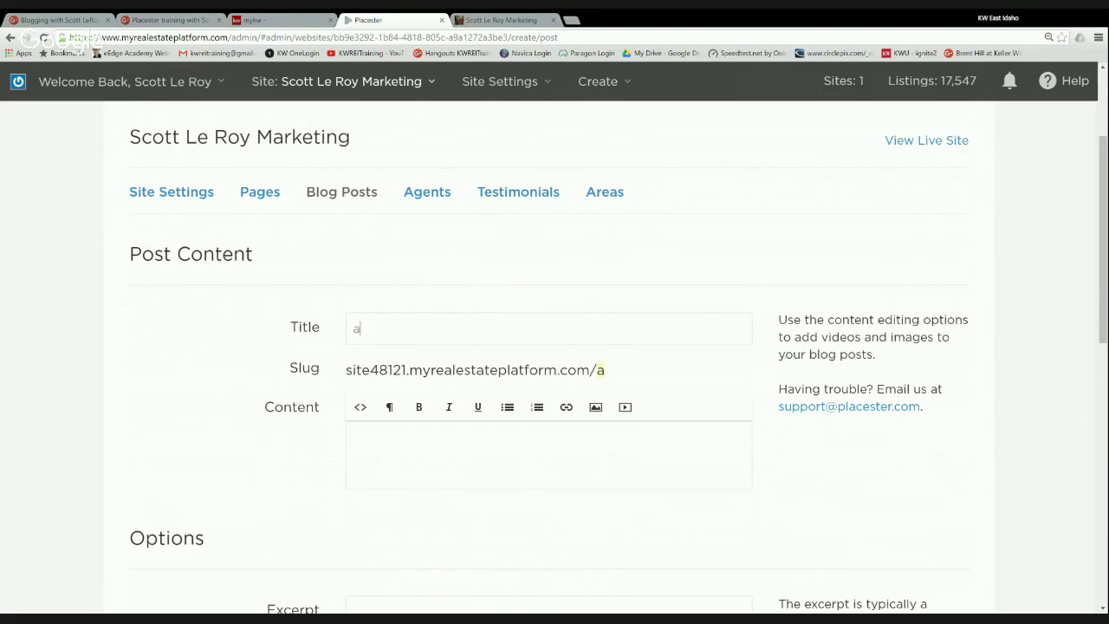
key(ctrl+a)
text(Scott Le Roy Marketing East Id)
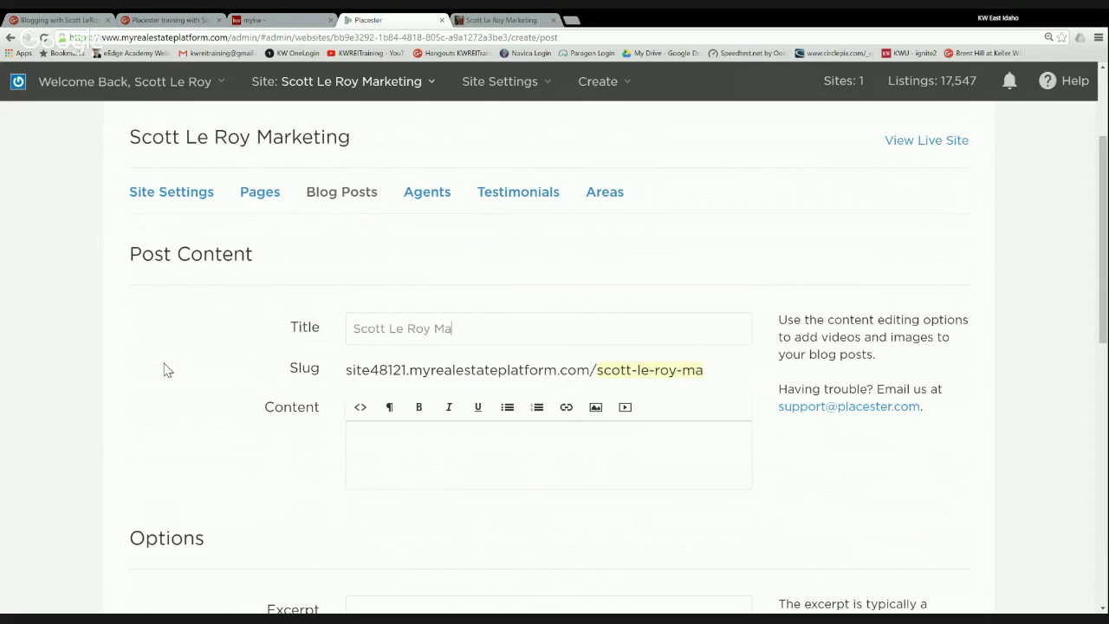
text(aho Class)
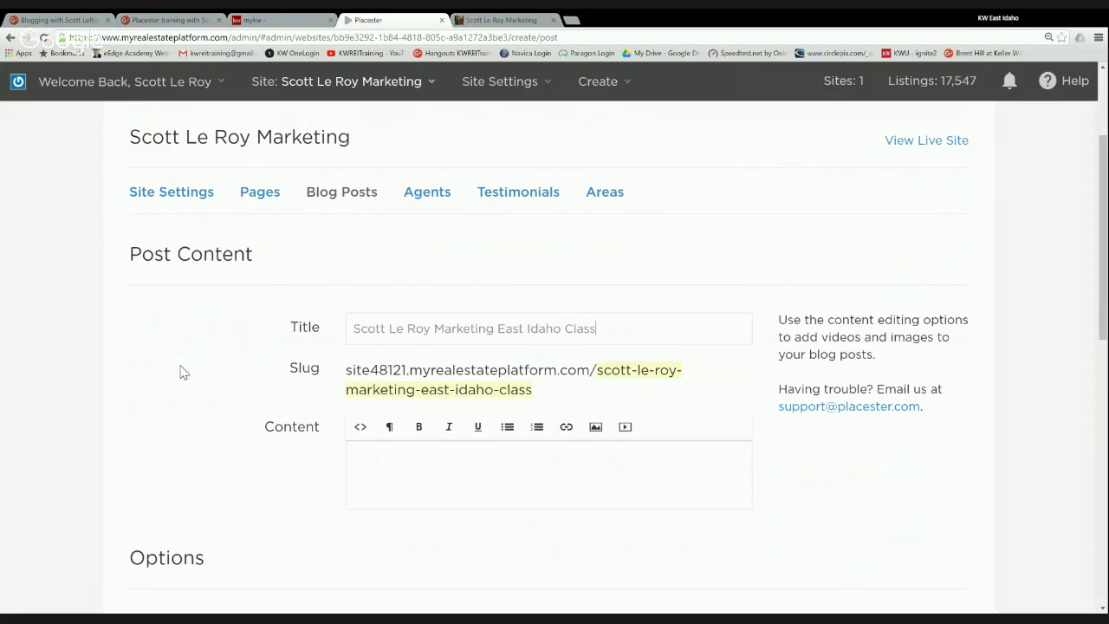
key(ctrl+a)
key(ctrl+c)
key(Tab)
key(ctrl+v)
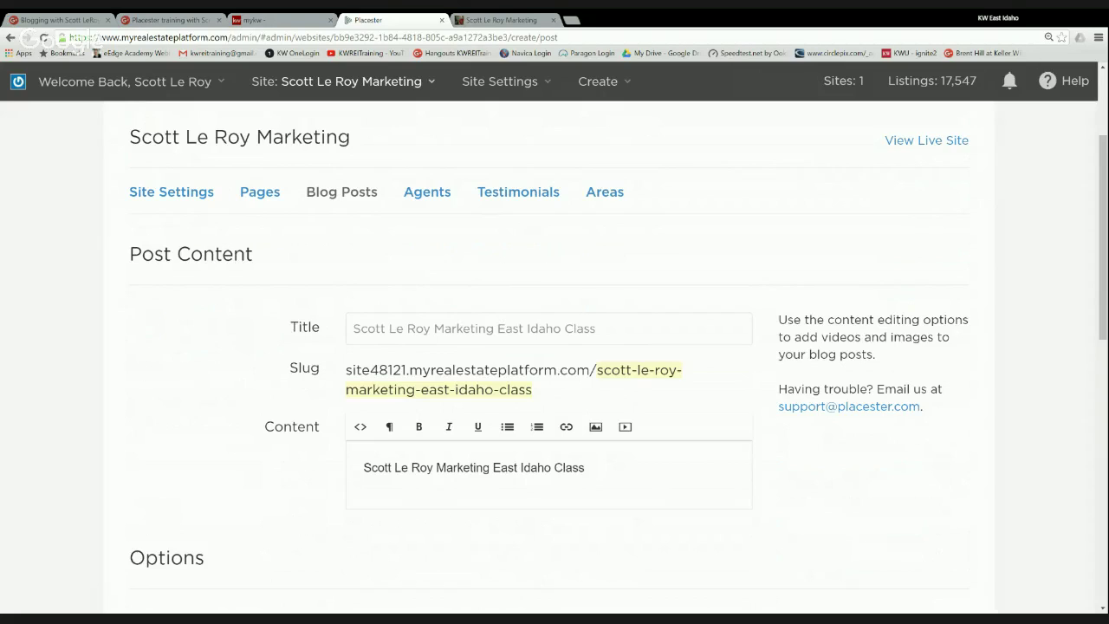
Step: Format the body's title line as a Header 4 heading and start a new line beneath it
drag(586, 467, 363, 467)
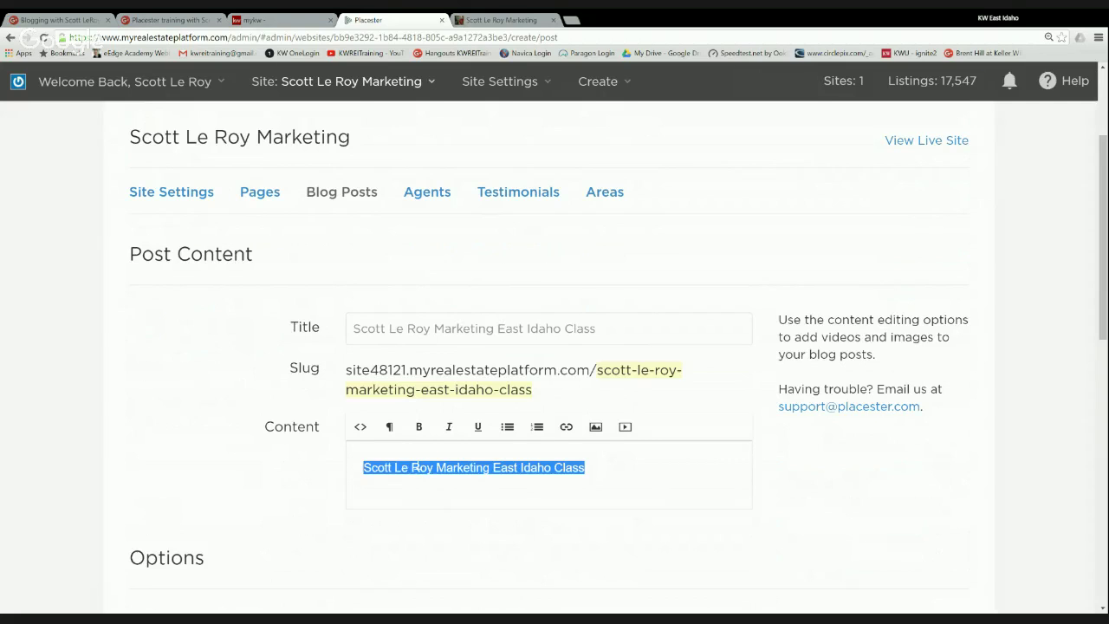
click(395, 436)
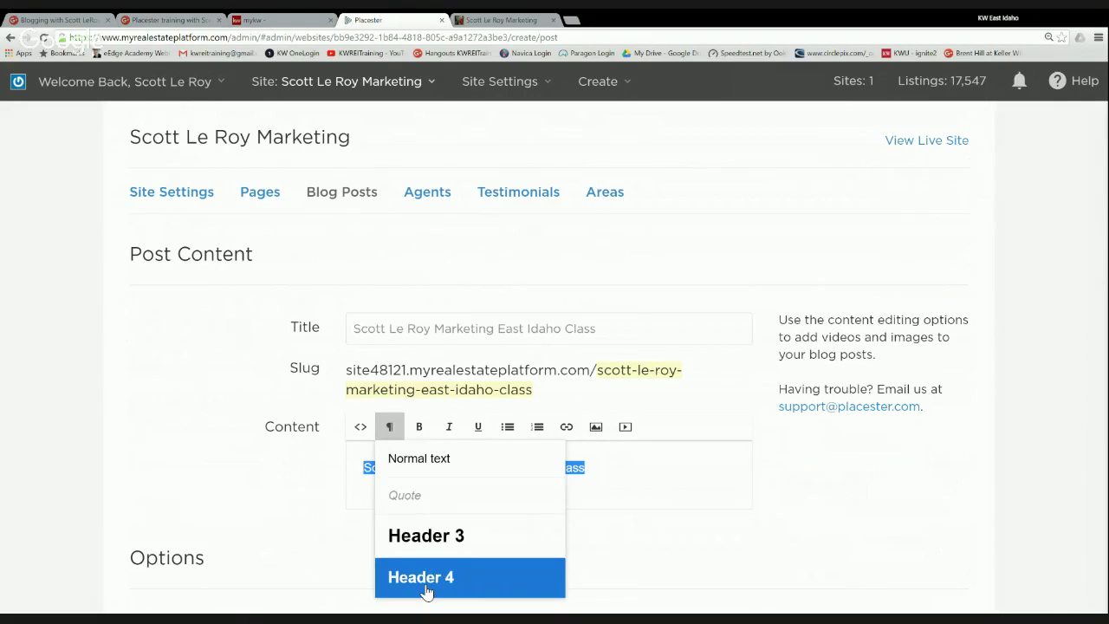
click(426, 577)
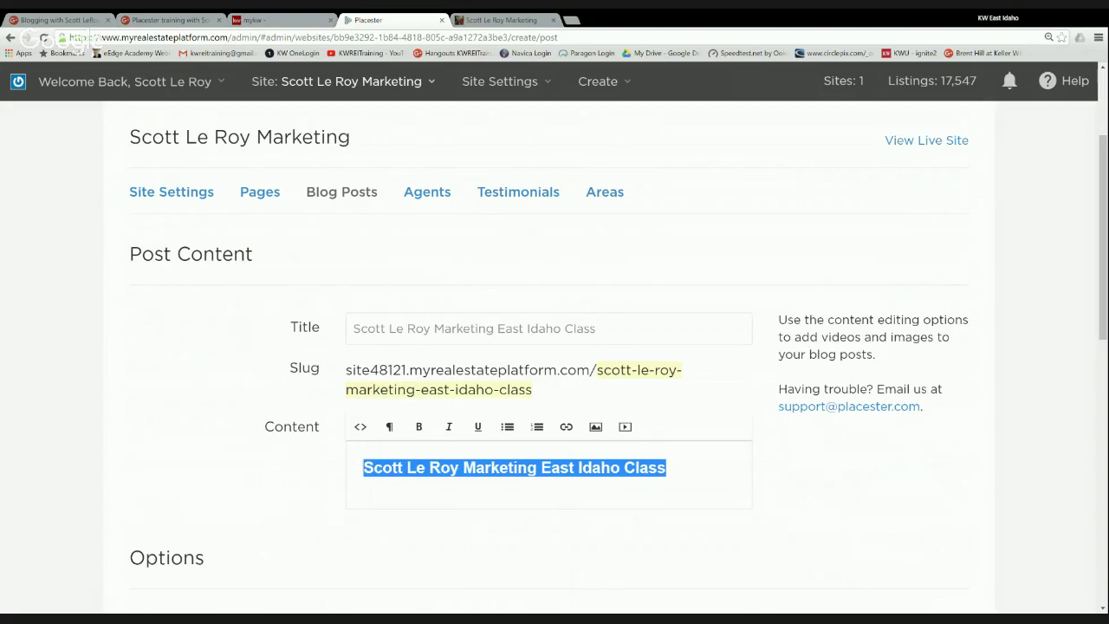
click(667, 468)
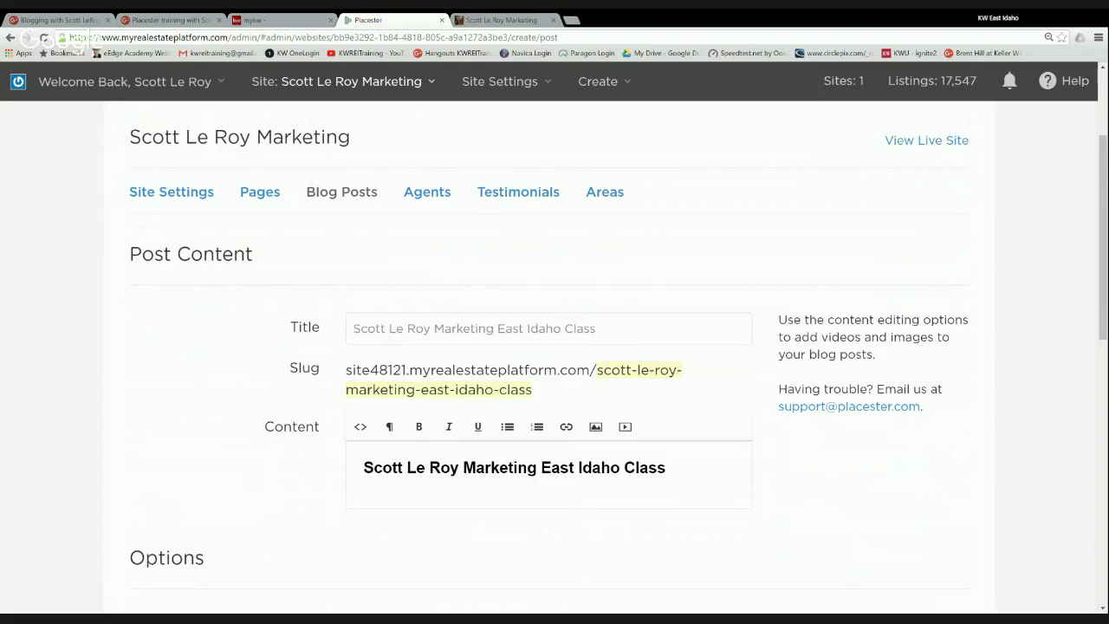
key(Return)
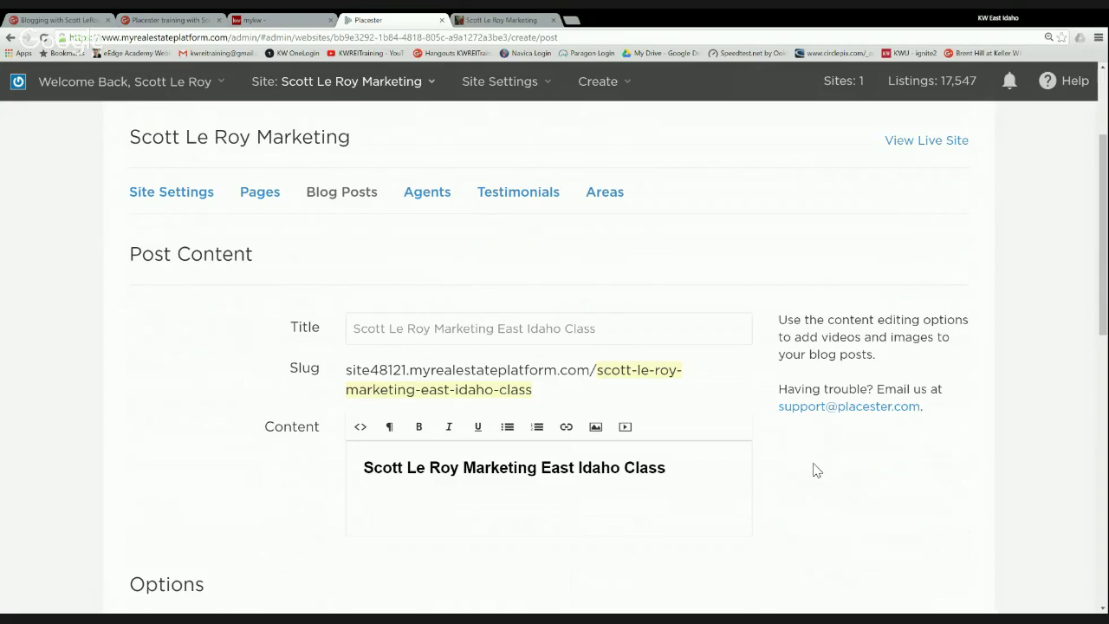
Step: Switch the new line's paragraph format to Normal text
click(398, 427)
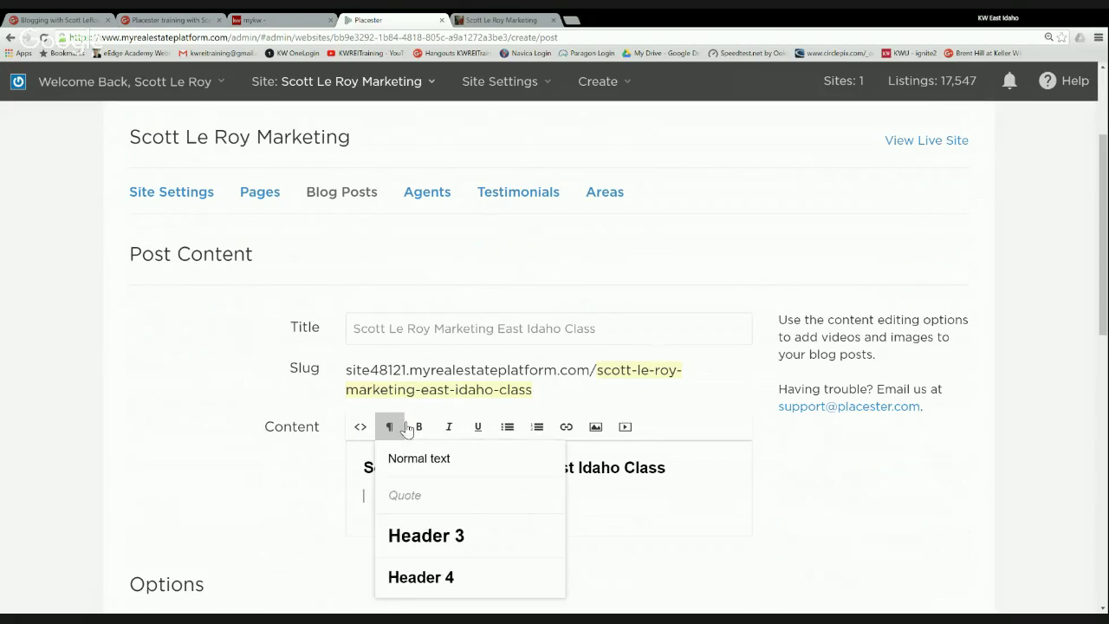
click(417, 460)
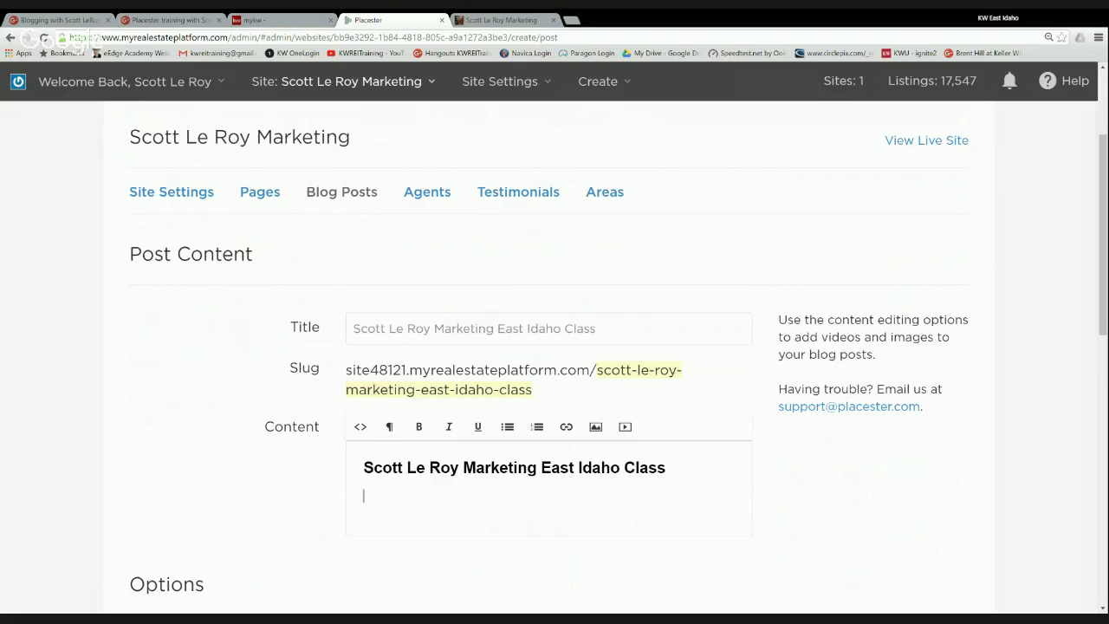
Step: Type the intro about joining the Keller Williams Realty East Idaho family, fixing the miscapitalized words
text(Scott LE Roy Marketing)
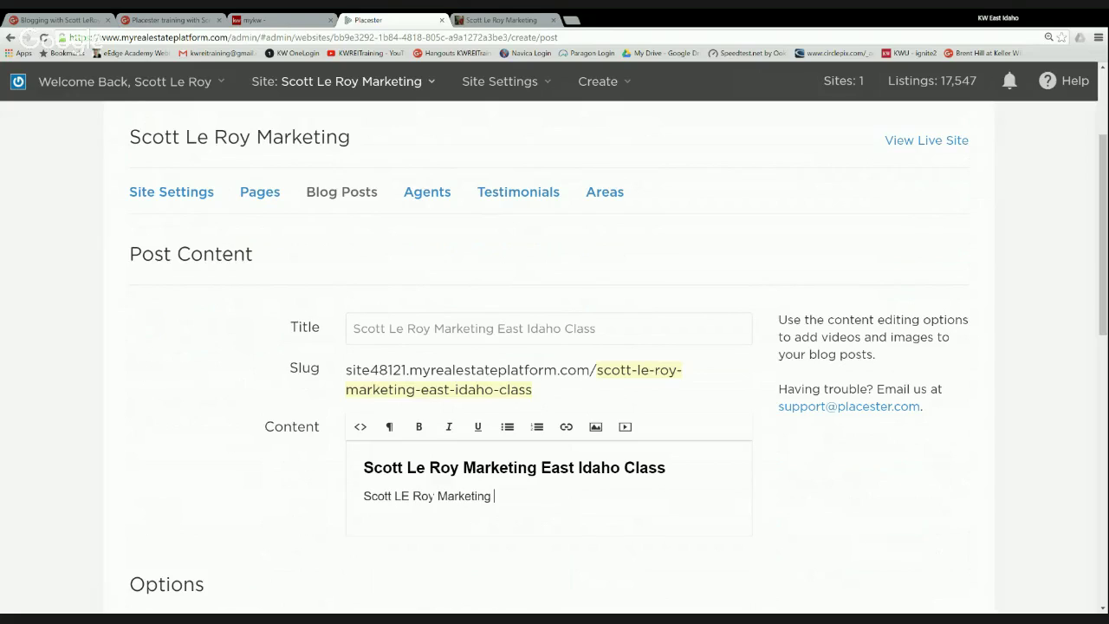
text( is very excited and proud to be )
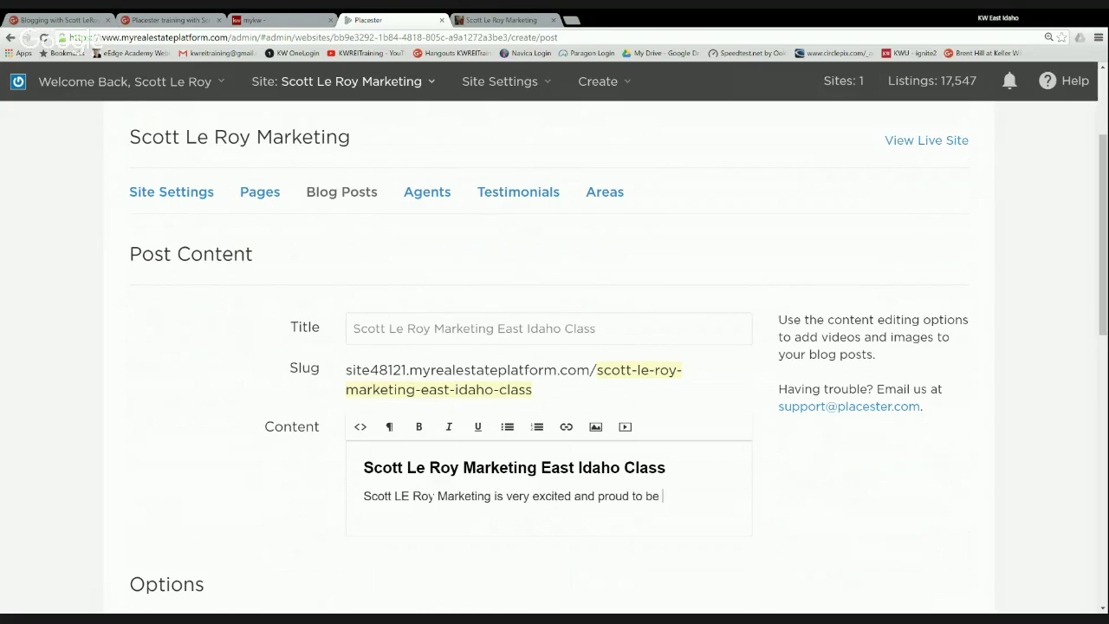
text(a part of the KEller W)
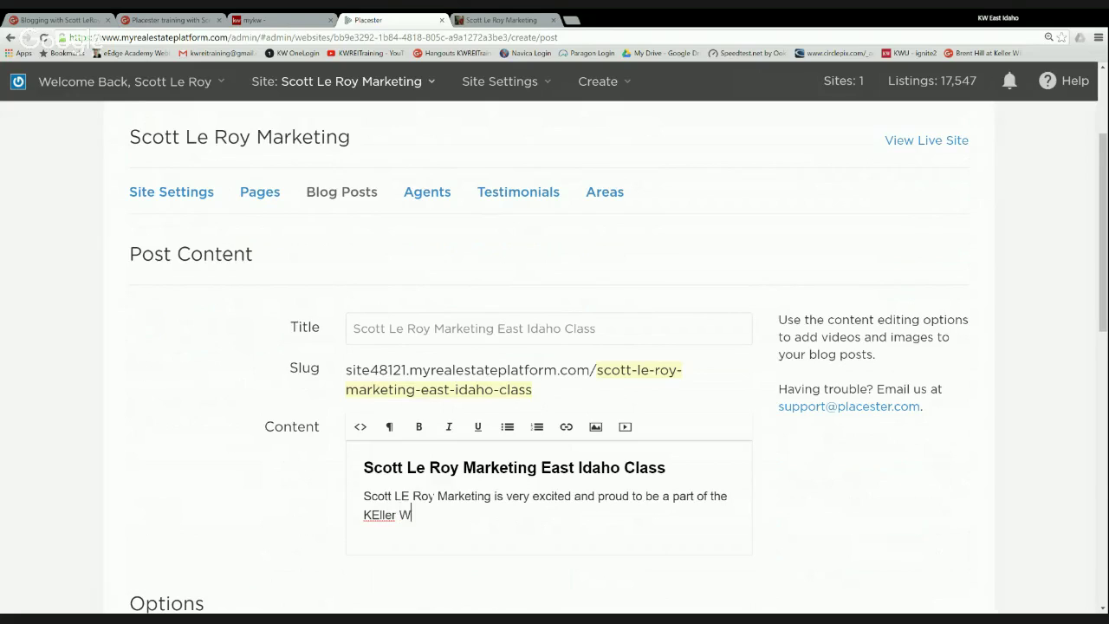
text(illiams REalty Eas)
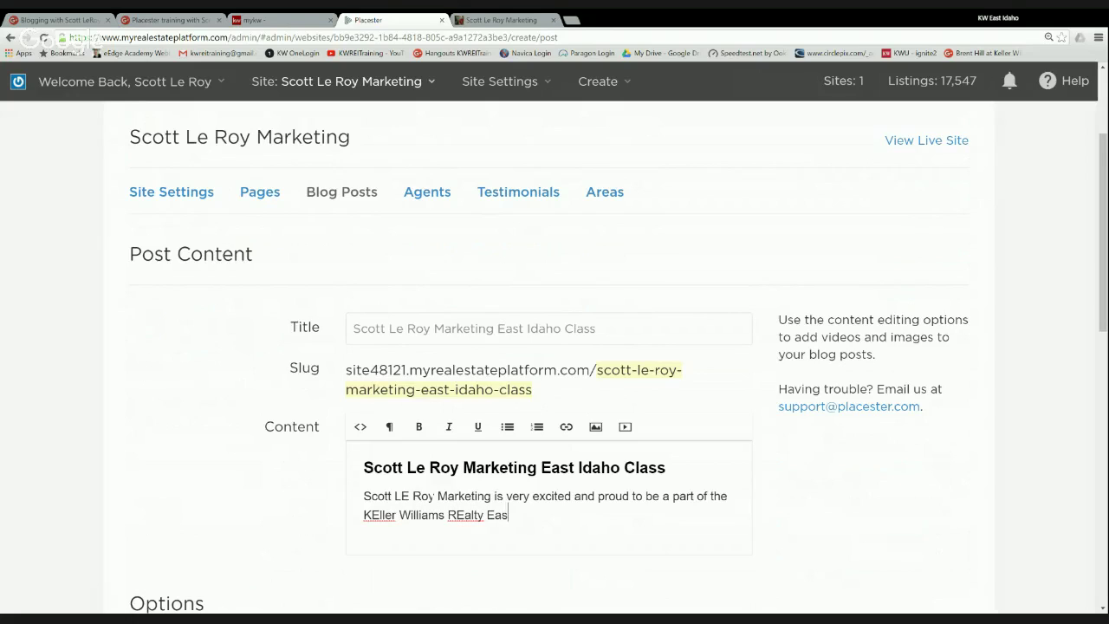
text(t Idaho family!)
double_click(468, 515)
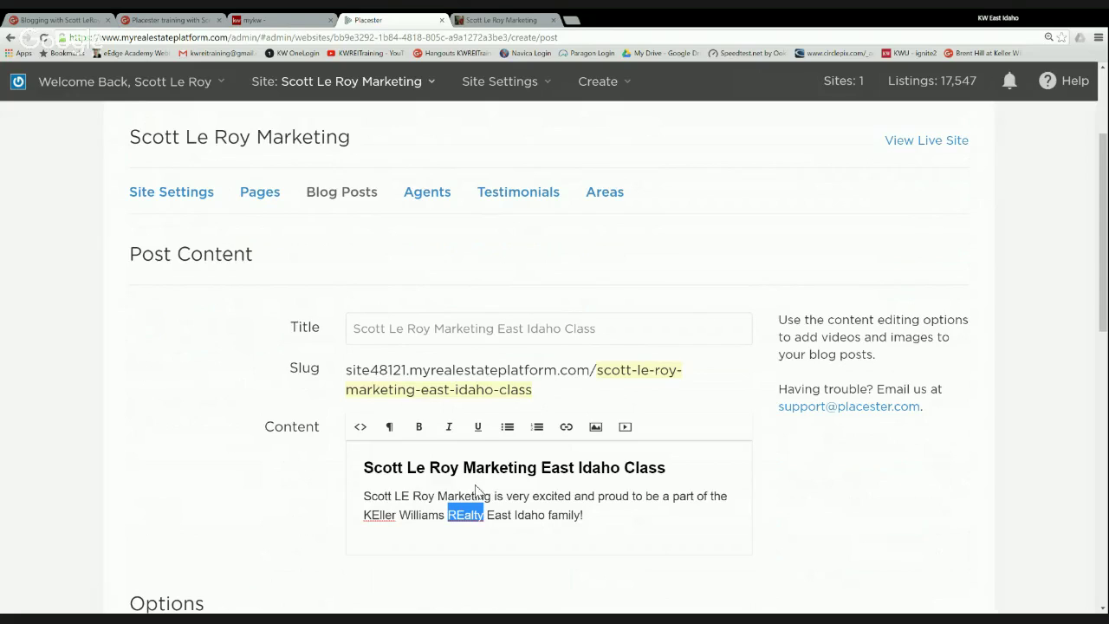
text(Realty)
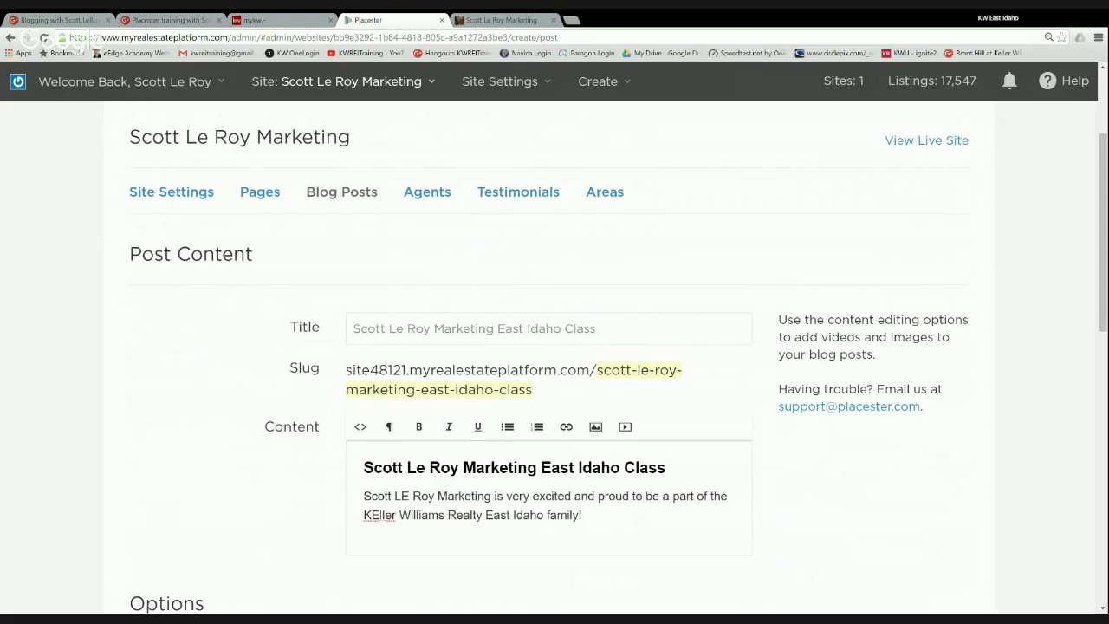
double_click(379, 514)
text(Keller)
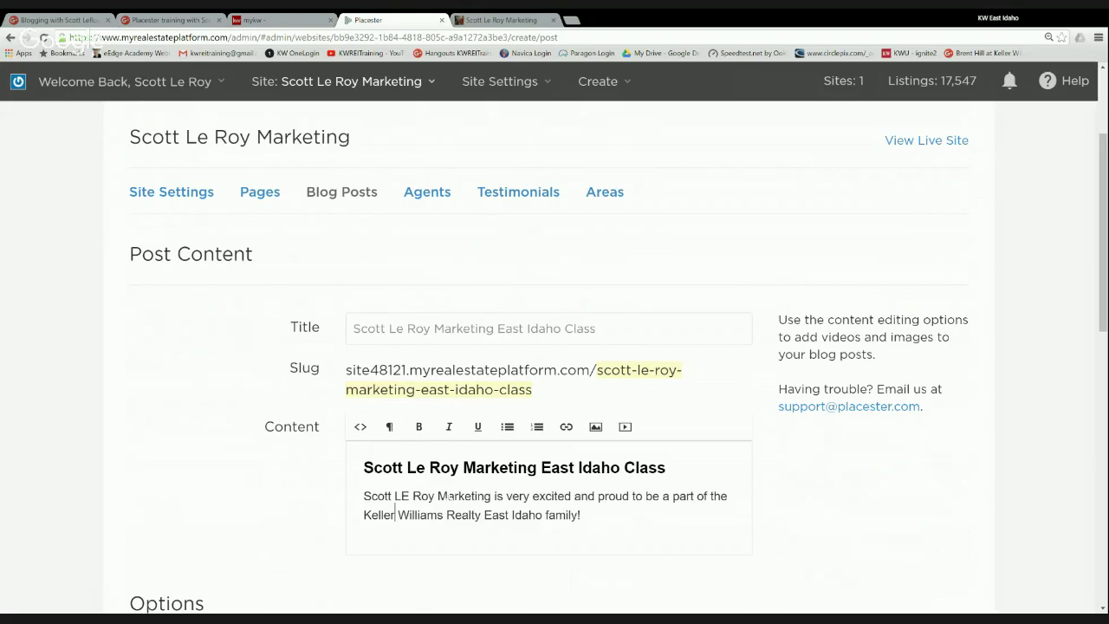
click(410, 495)
key(BackSpace)
text(e)
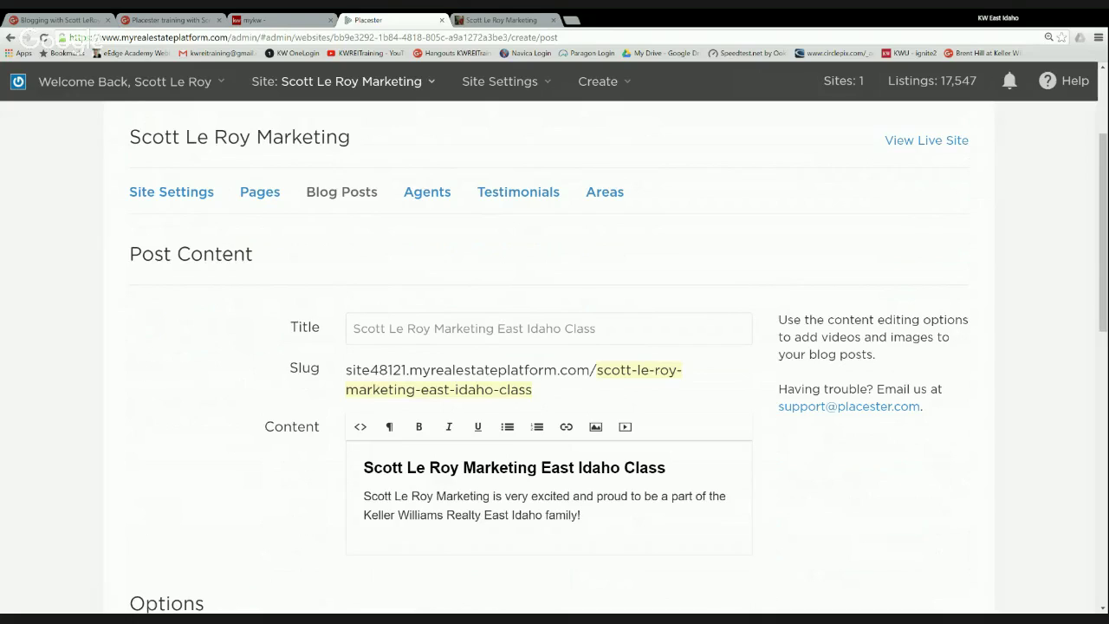
Step: Add the line '1. Visit Lava Hot Springs' below the intro and make it bold
key(Return)
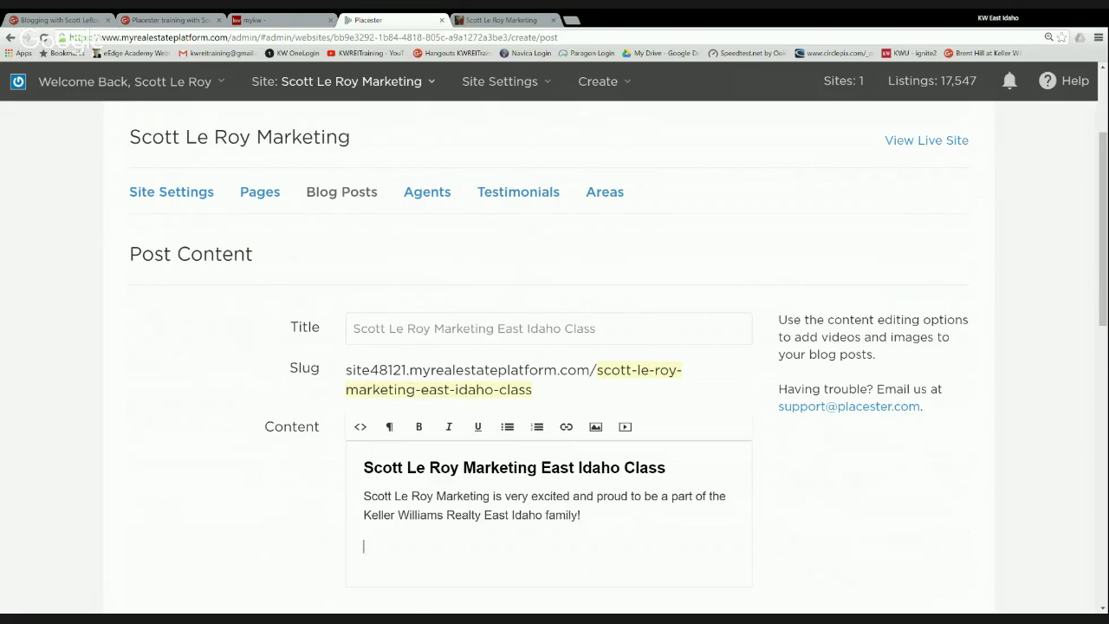
text(1. Visit Lava Hot Springs)
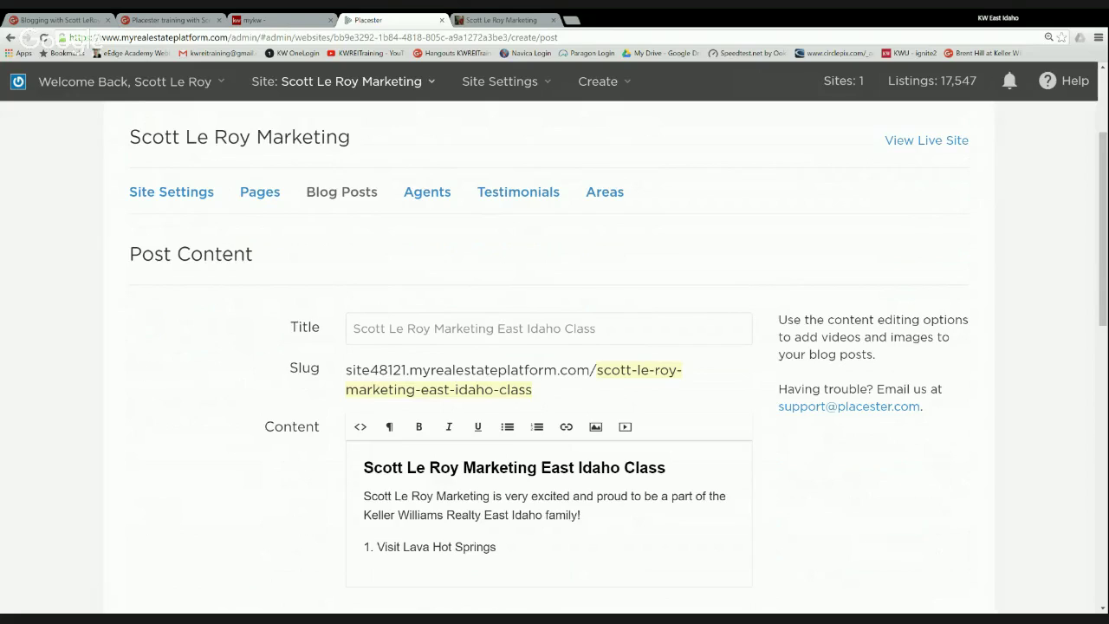
drag(496, 547, 371, 548)
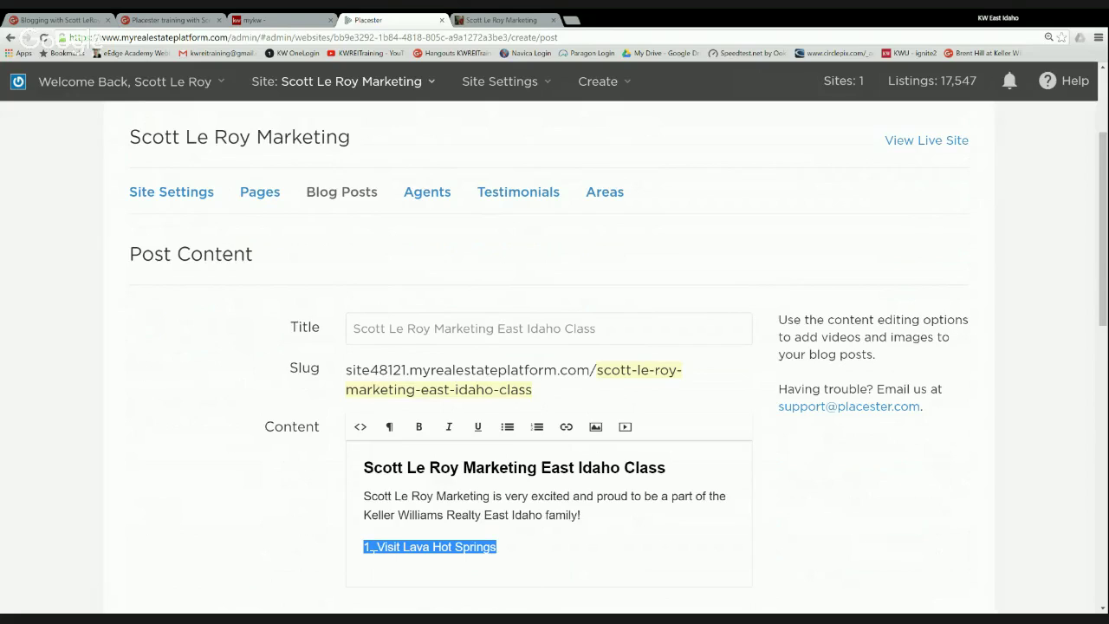
key(ctrl+b)
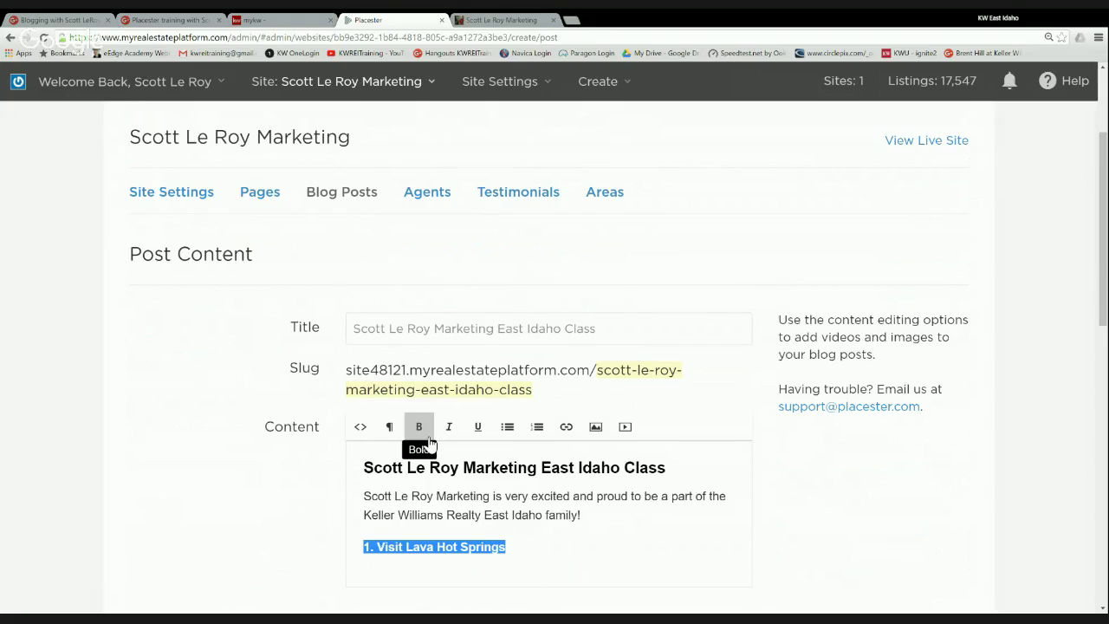
Step: Deselect the bold item and start an empty line beneath it
key(End)
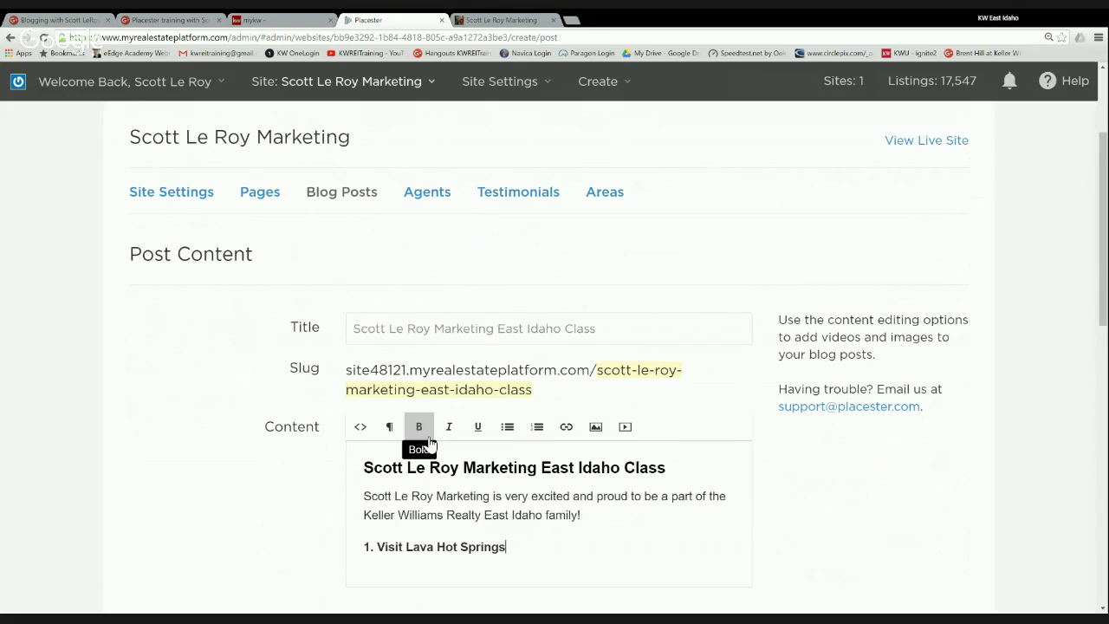
key(Return)
Step: Insert the business-card image on the empty line below the bold item and select it
click(428, 438)
scroll(515, 511, down, 2)
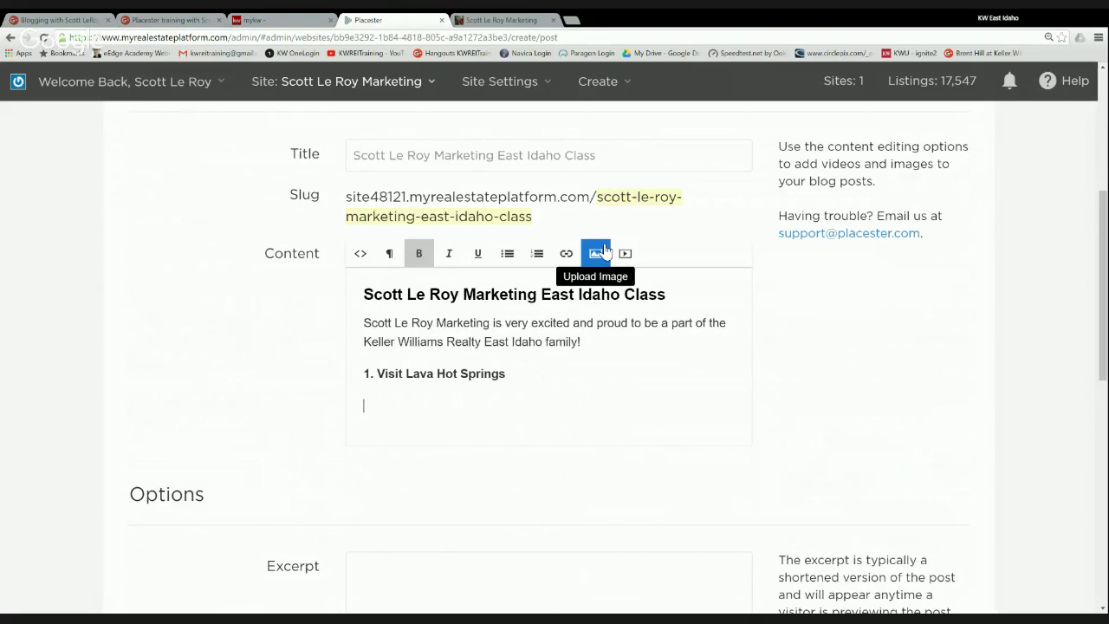
click(604, 251)
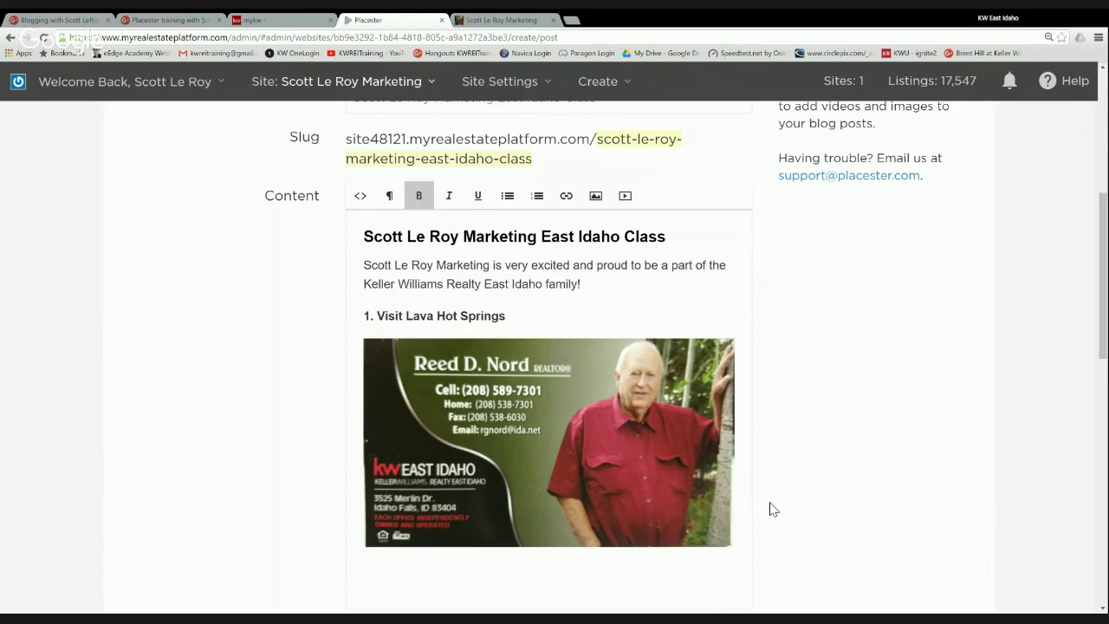
click(726, 495)
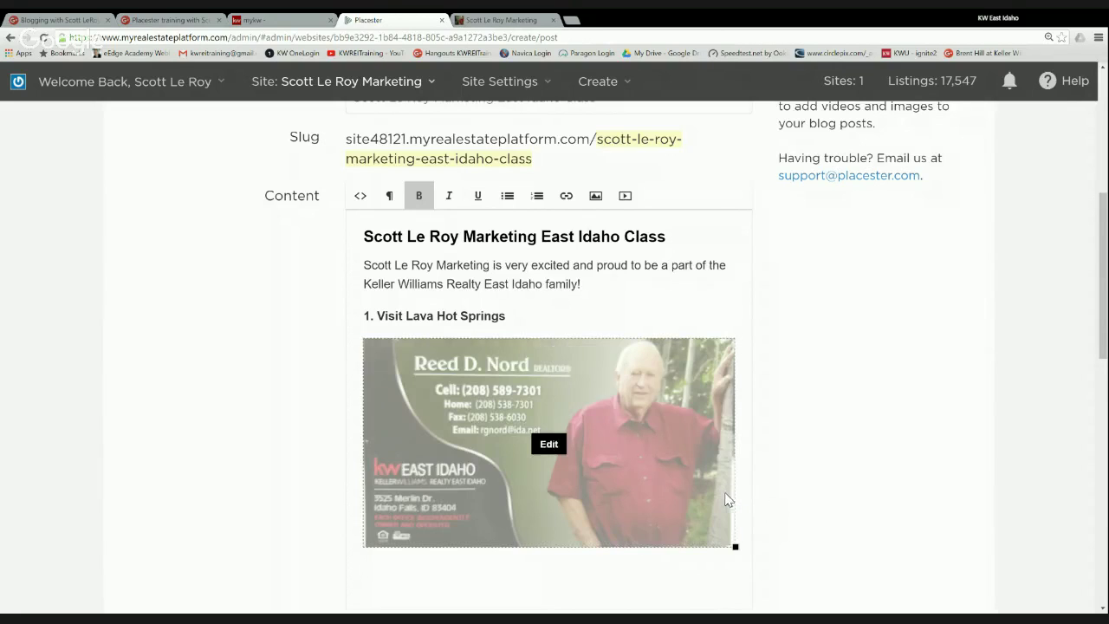
click(561, 443)
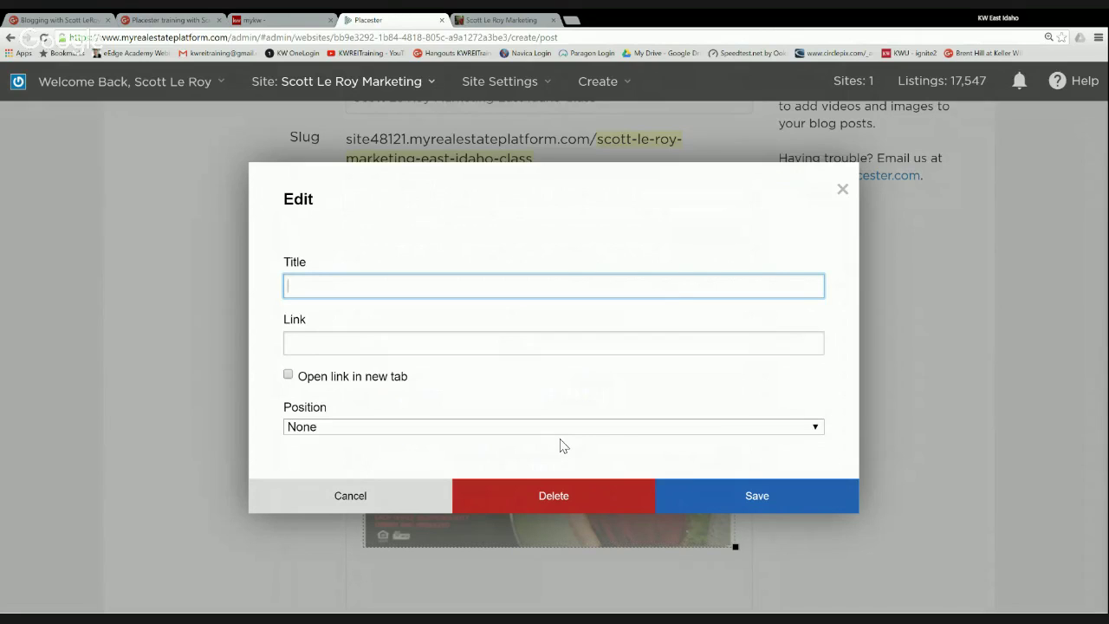
click(442, 495)
click(531, 460)
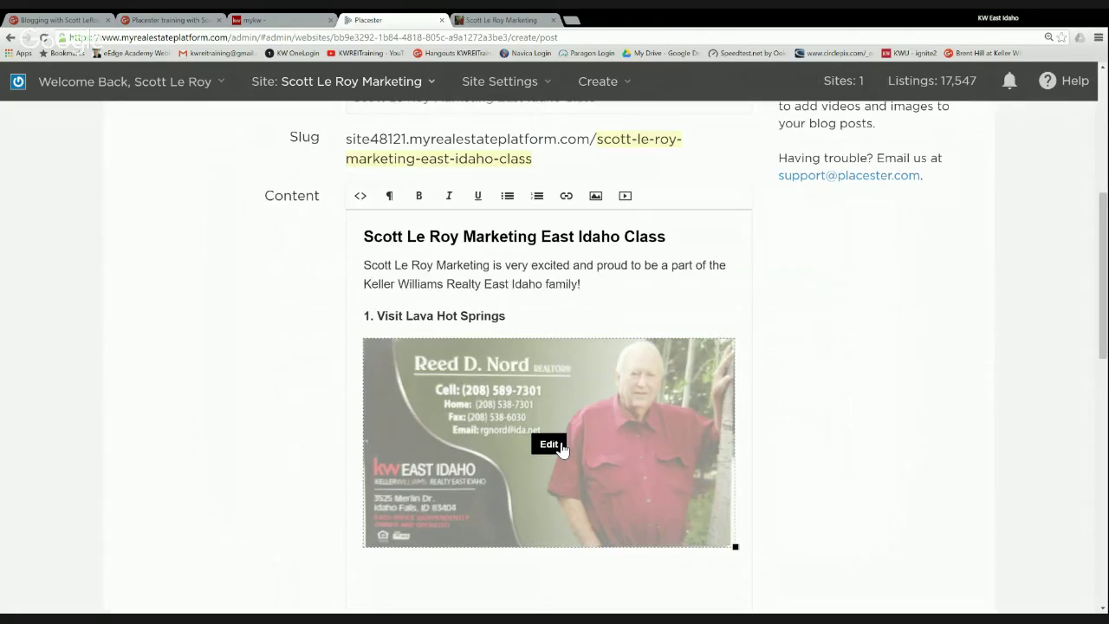
click(549, 444)
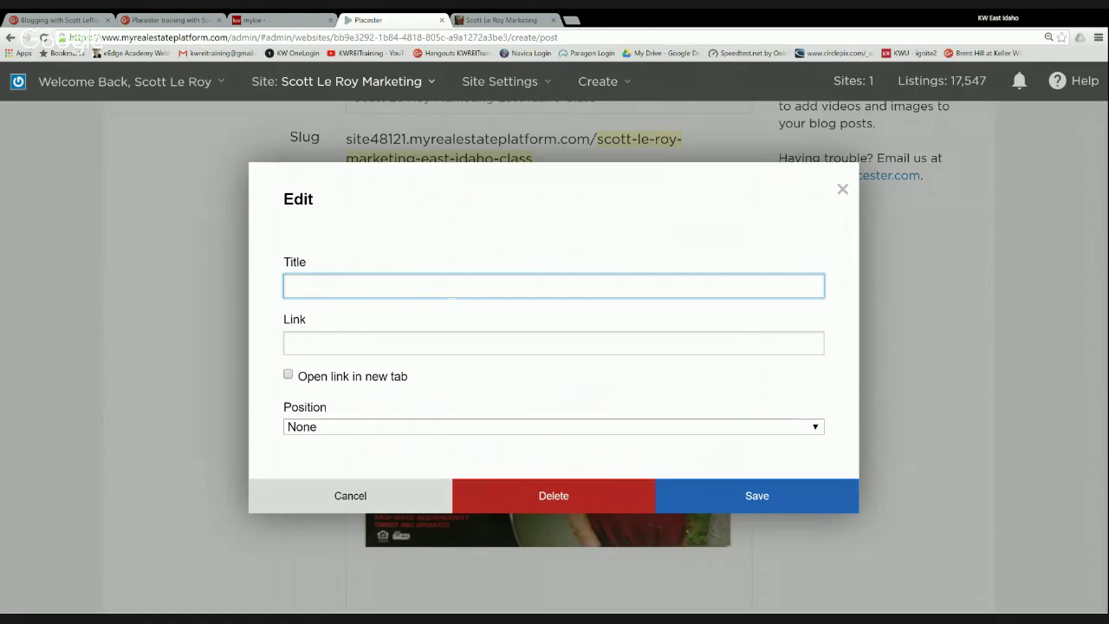
text(Scott Le Roy Marketing Ea)
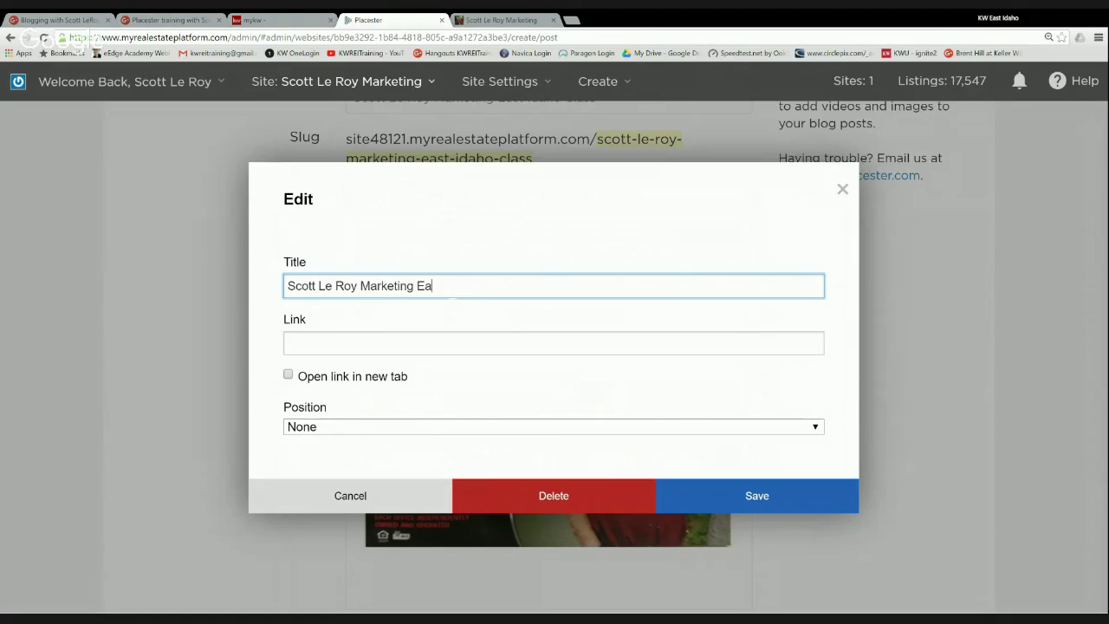
text(st Idaho Class)
click(552, 343)
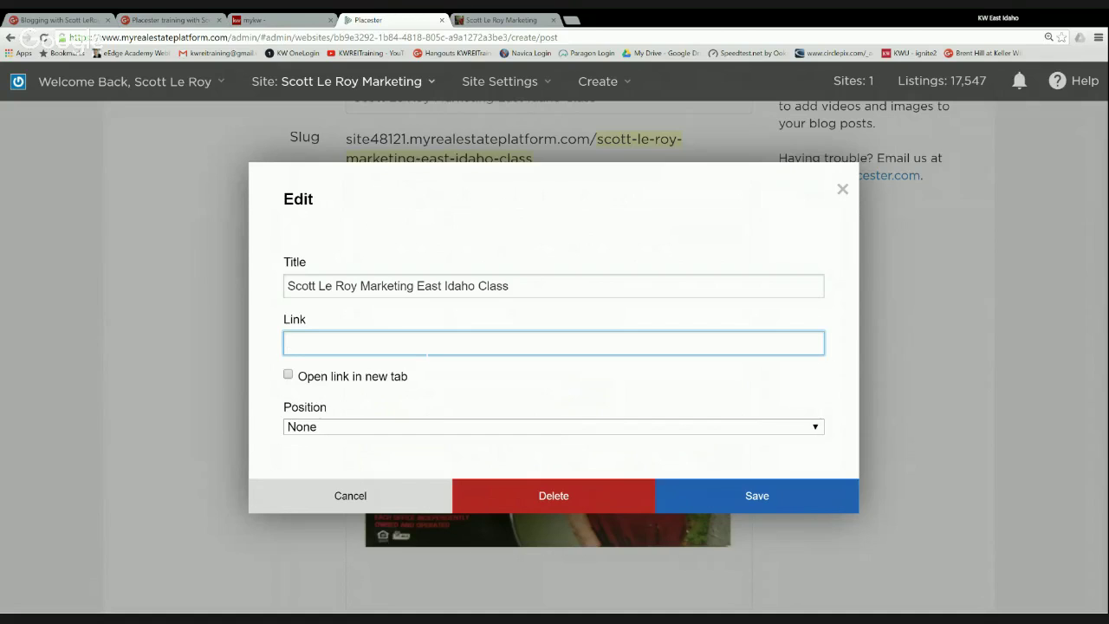
click(289, 374)
text(http://kw.com)
click(759, 504)
Step: Reopen the business-card image's Edit dialog to show its saved title and kw.com link
click(702, 435)
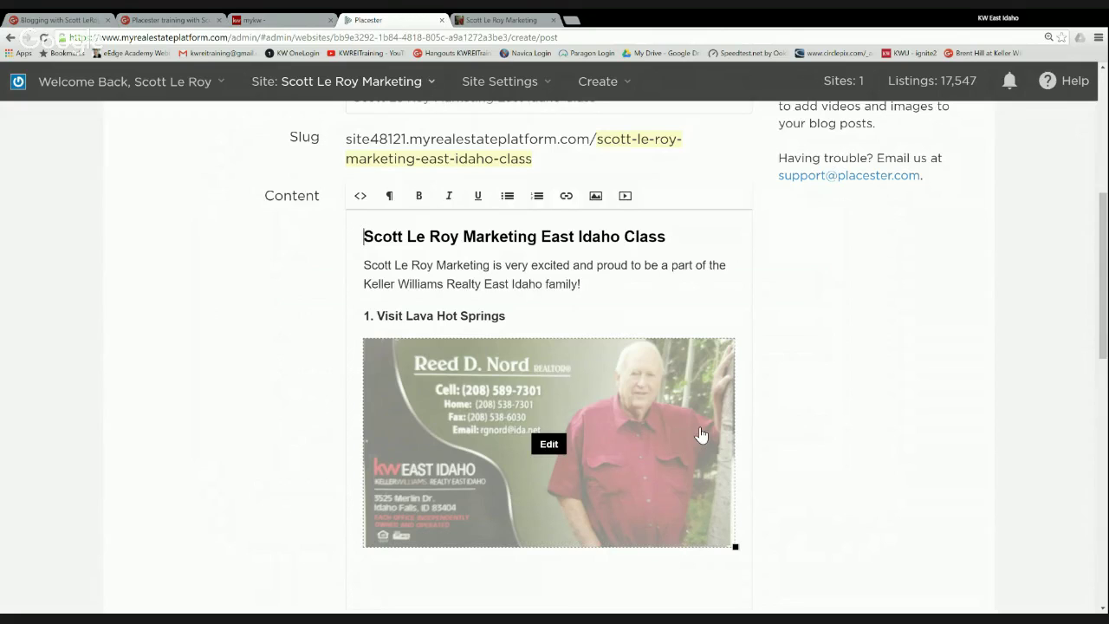
click(560, 447)
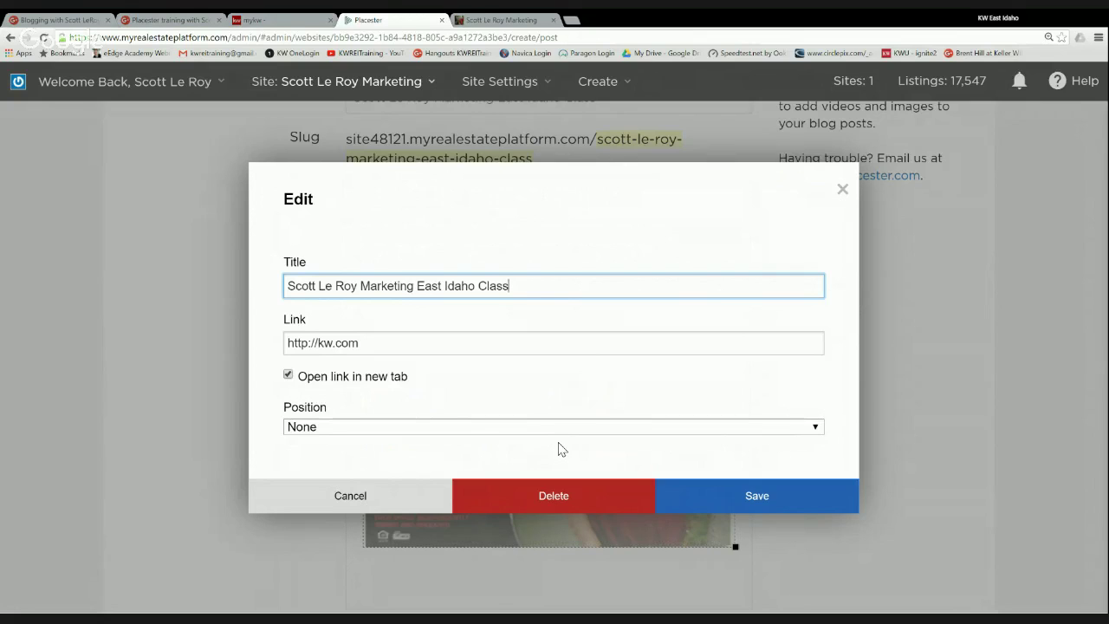
Step: Set the image's Position to Center and save
click(564, 430)
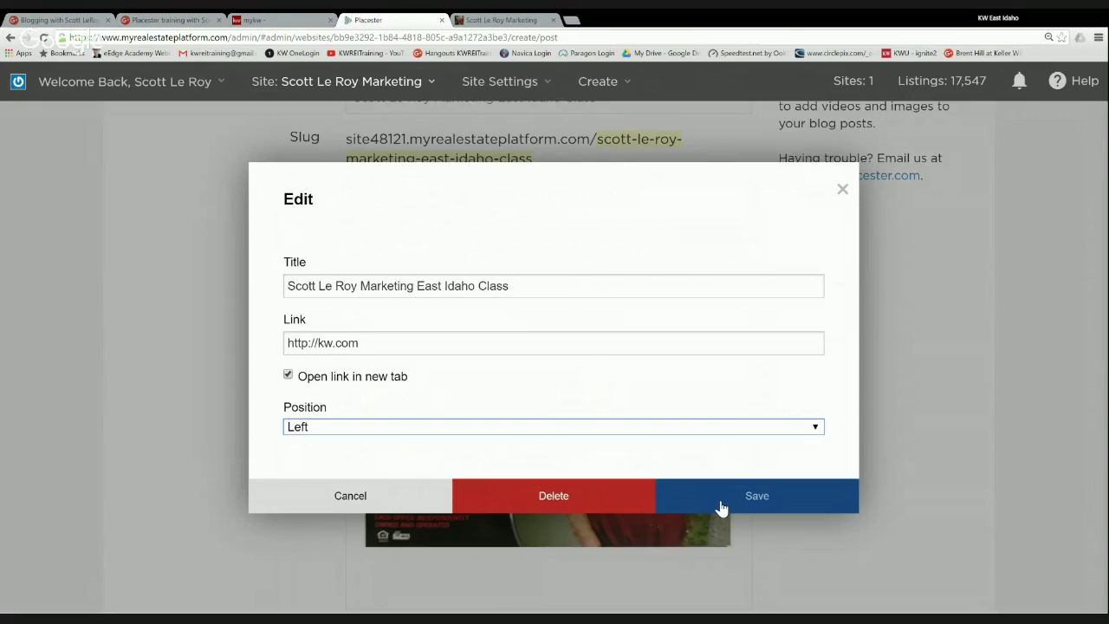
click(684, 429)
click(579, 478)
click(718, 495)
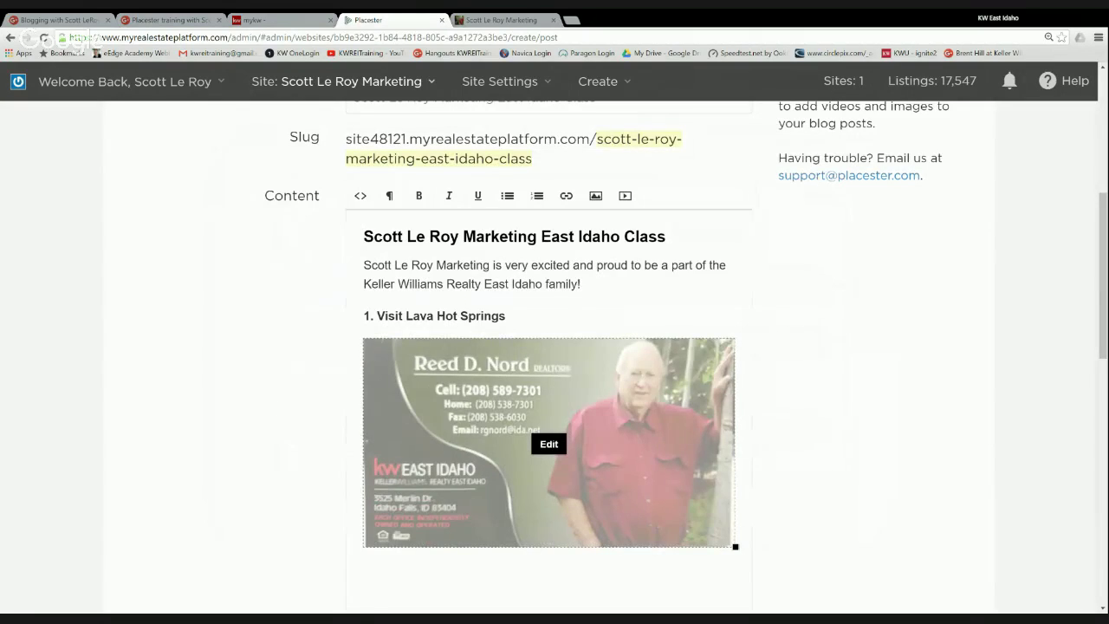
Step: Resize the business-card image smaller beneath '1. Visit Lava Hot Springs'
mouse_move(736, 547)
mouse_down()
mouse_move(736, 448)
mouse_move(734, 537)
mouse_up()
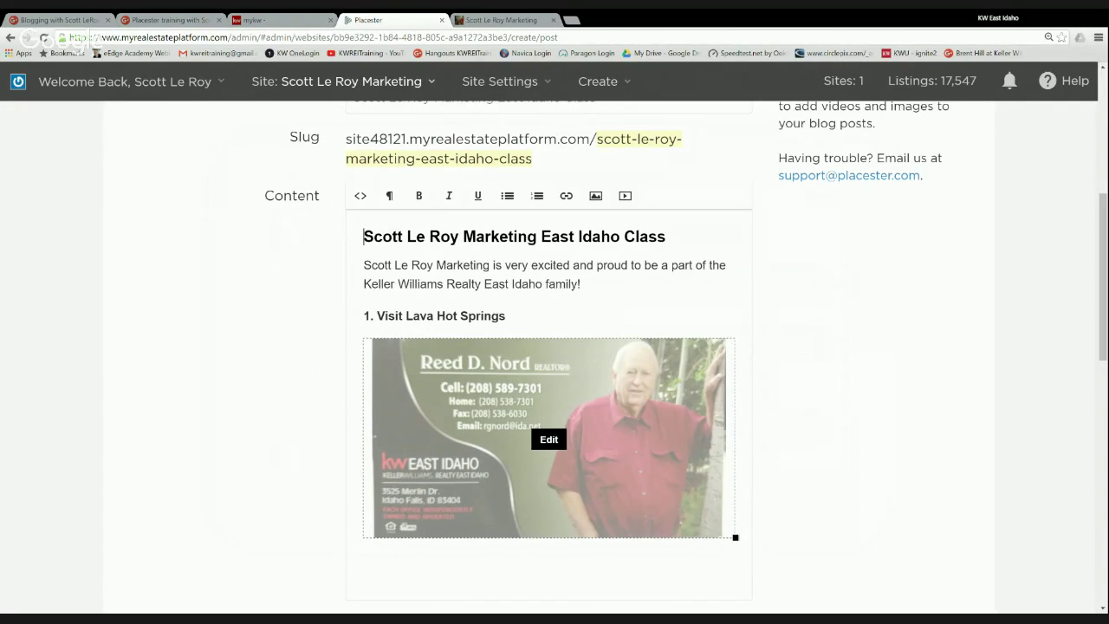
drag(739, 543, 658, 461)
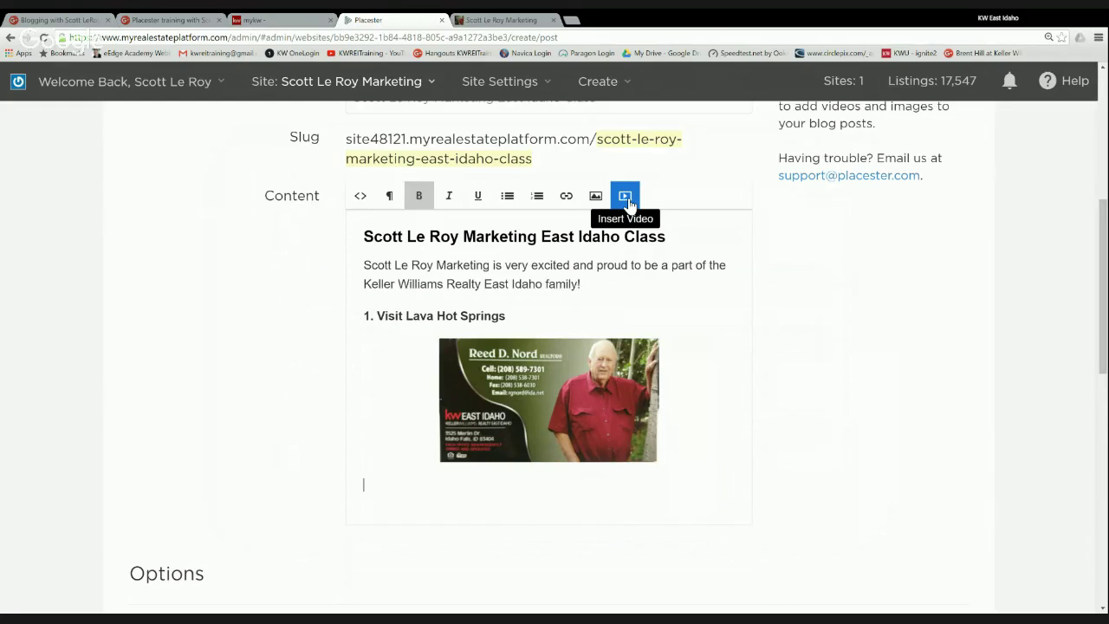
Step: Open the Insert Video dialog from the content editor toolbar
click(625, 197)
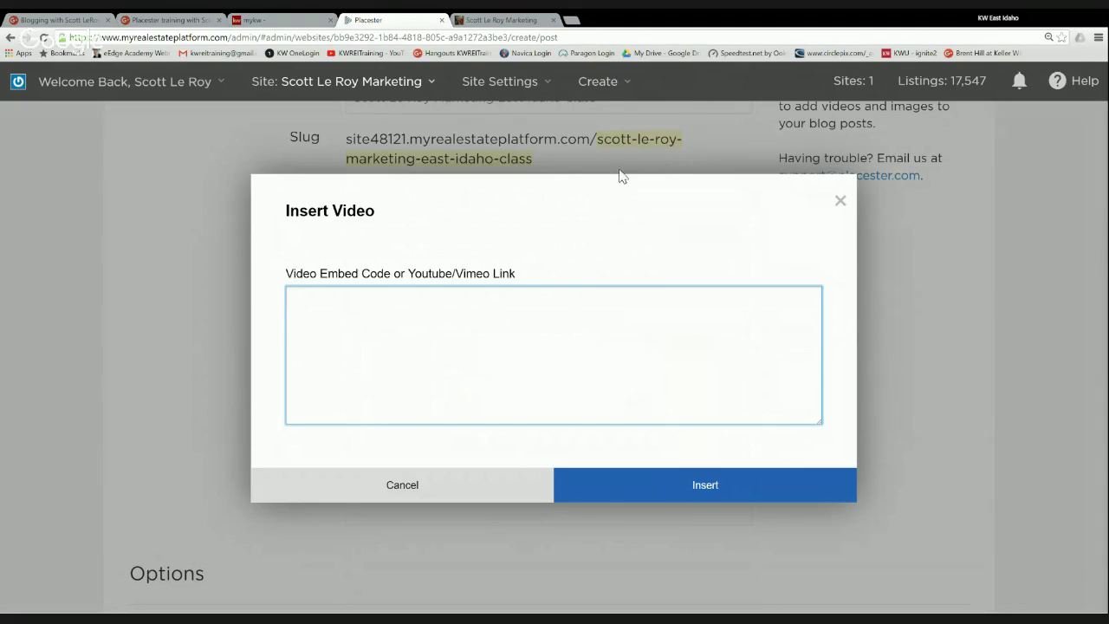
Step: Load youtube.com/kellerwilliams in a new Chrome tab
click(573, 20)
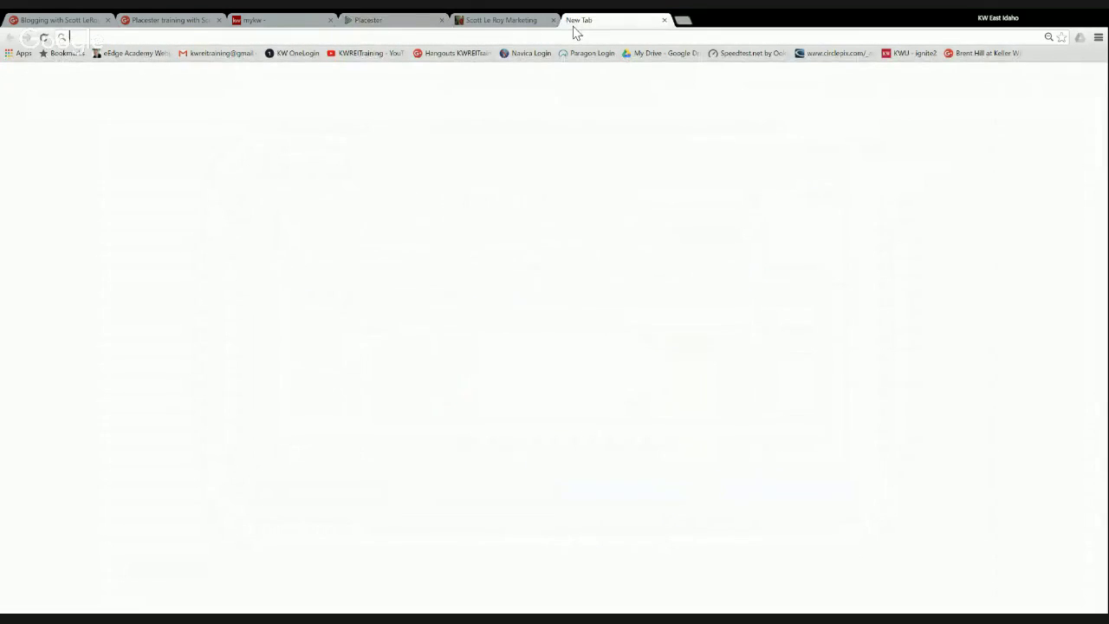
text(youtube.com)
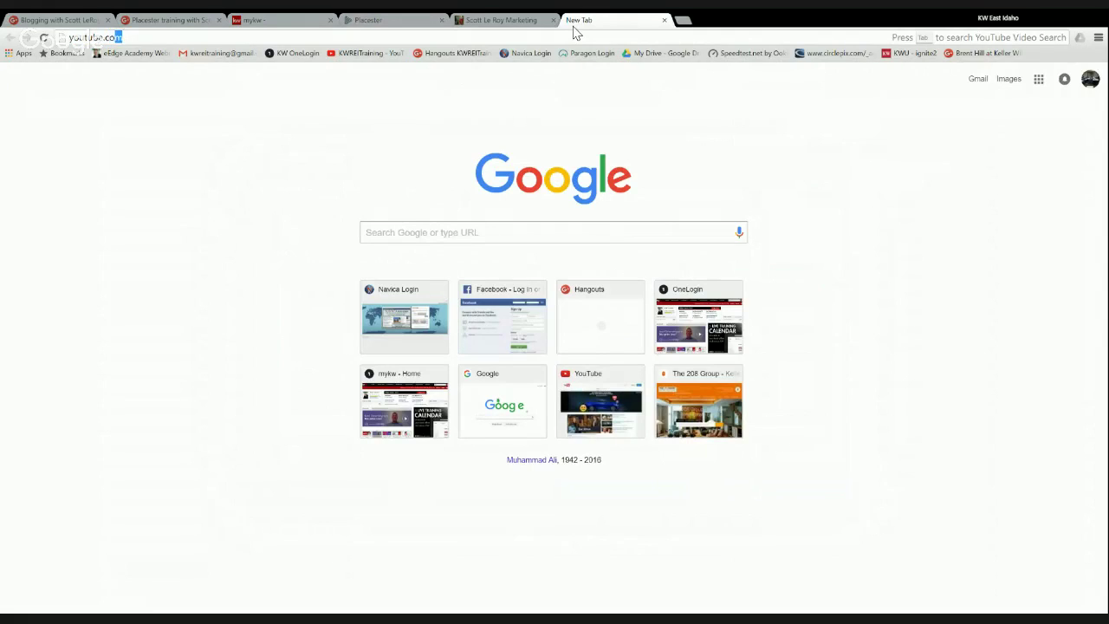
text(/kellerwilliams)
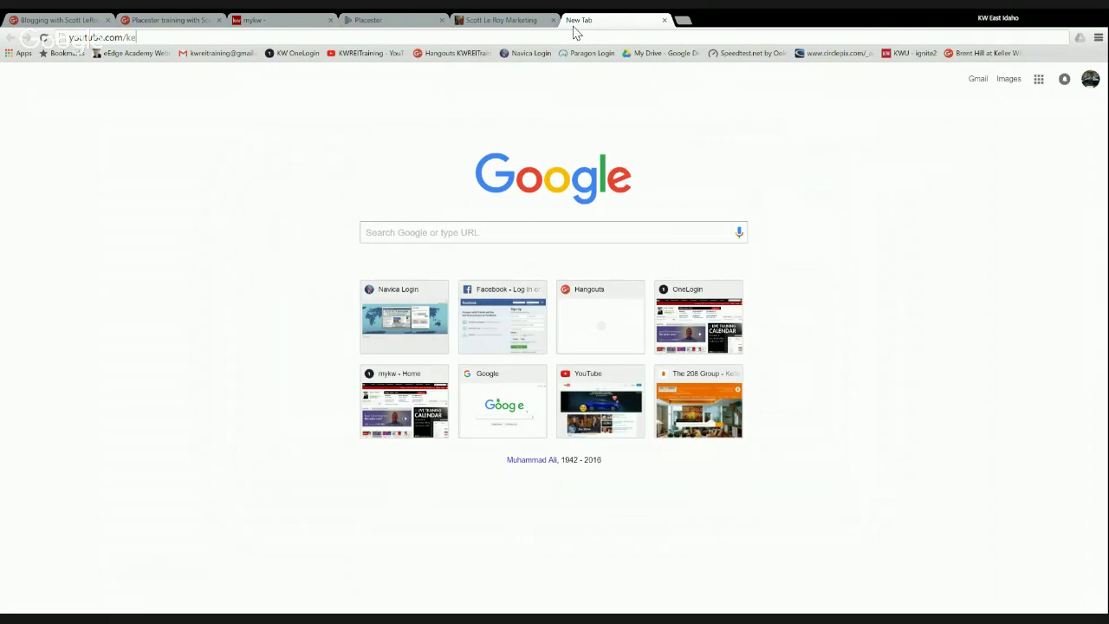
key(Return)
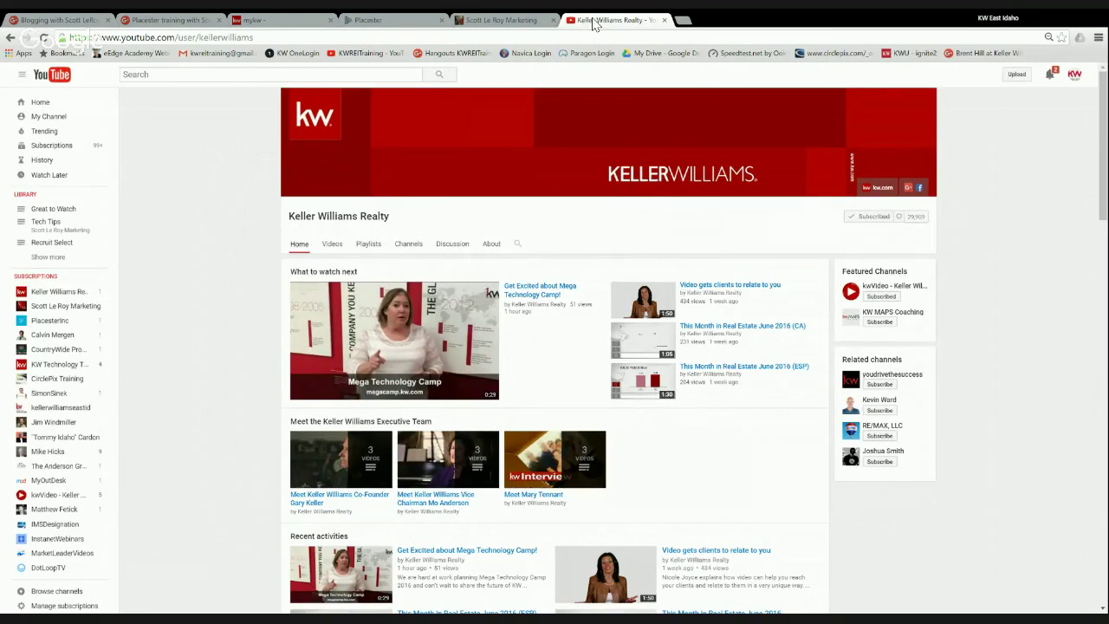
Step: Search YouTube for 'keller williams east idaho' and open the channel's first home-for-sale video
click(147, 74)
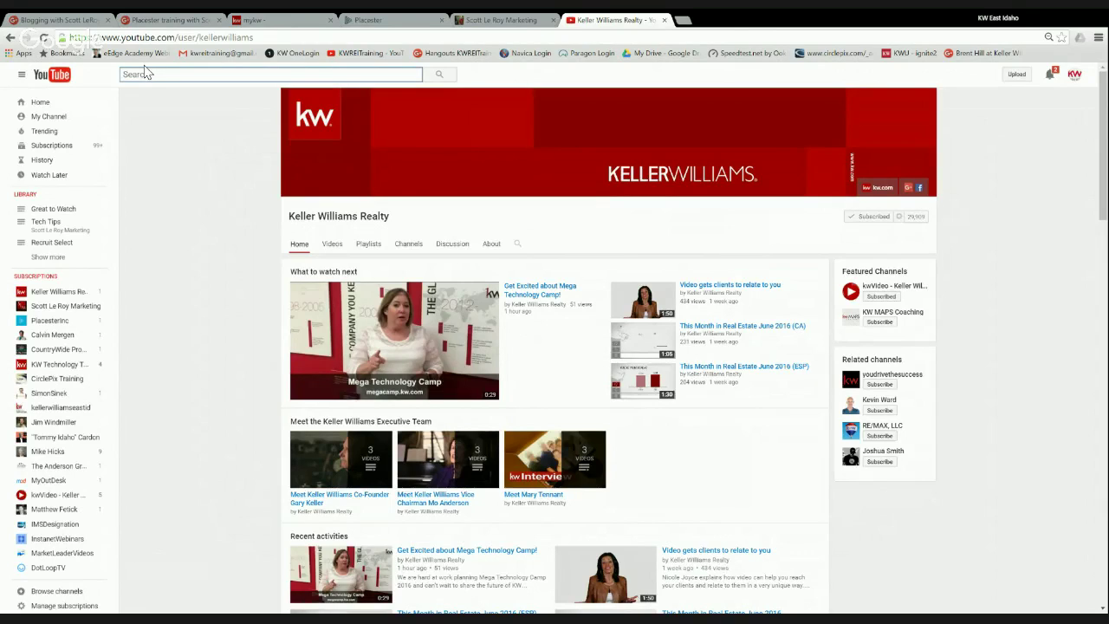
text(keller williams)
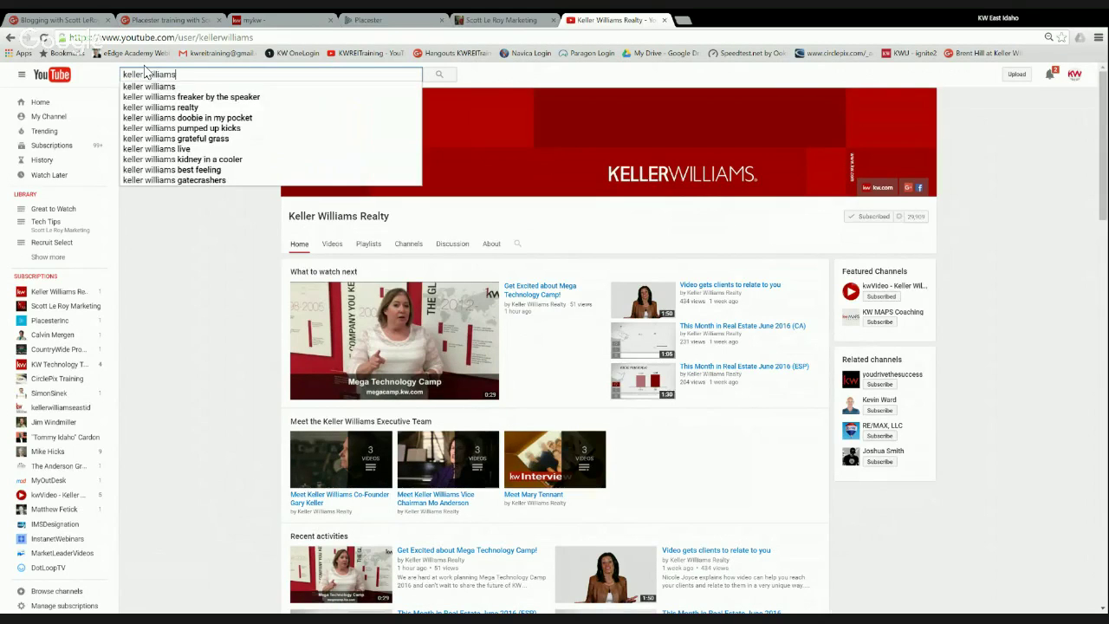
text( east idaho)
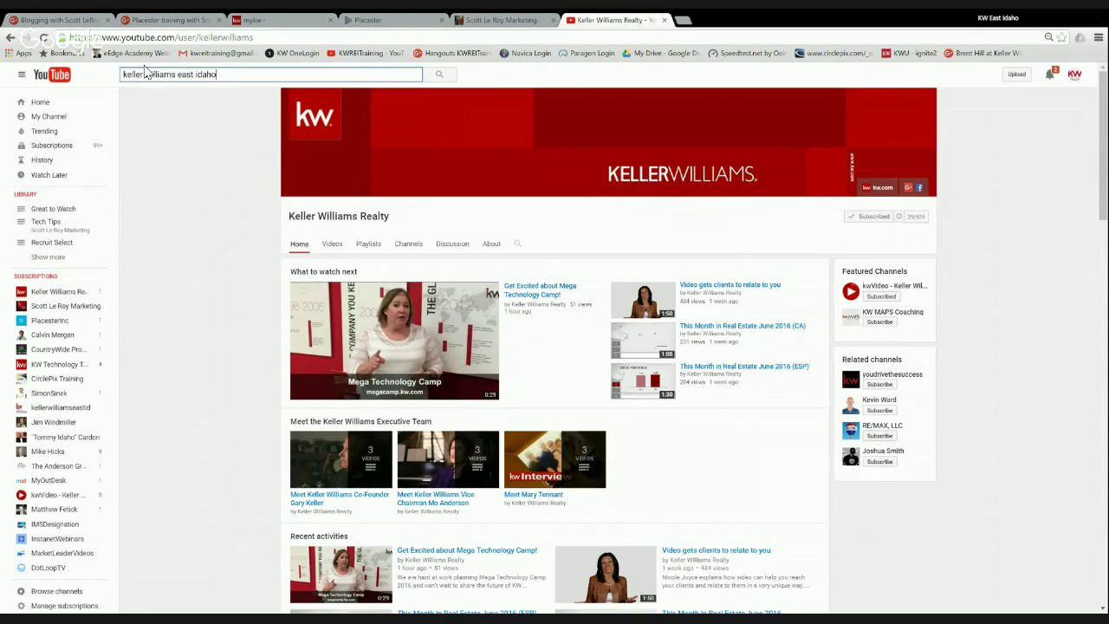
key(Return)
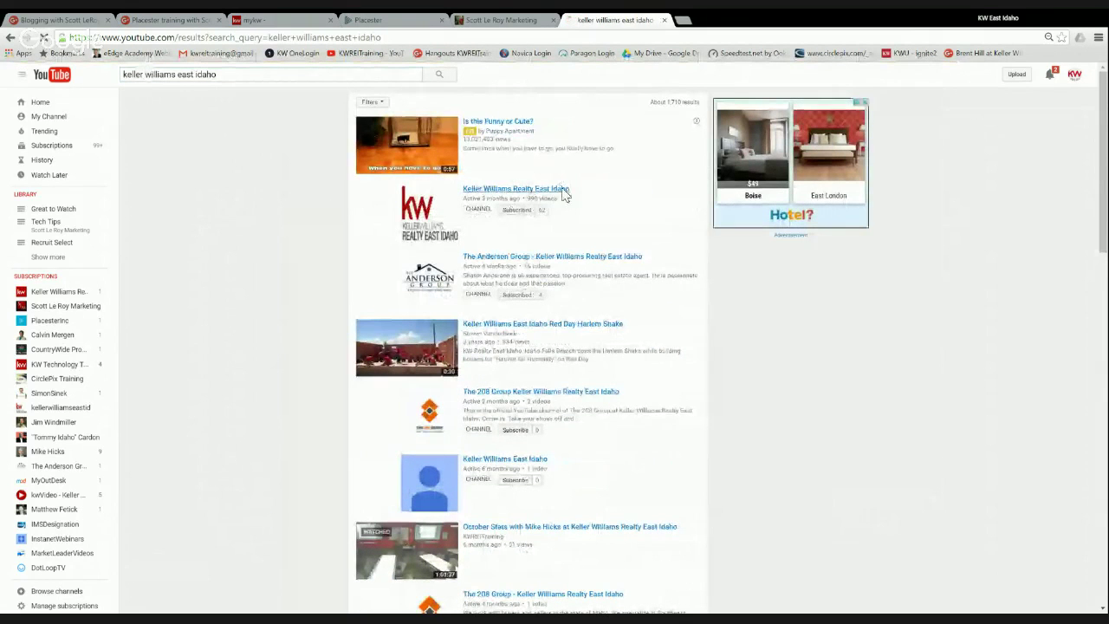
click(564, 191)
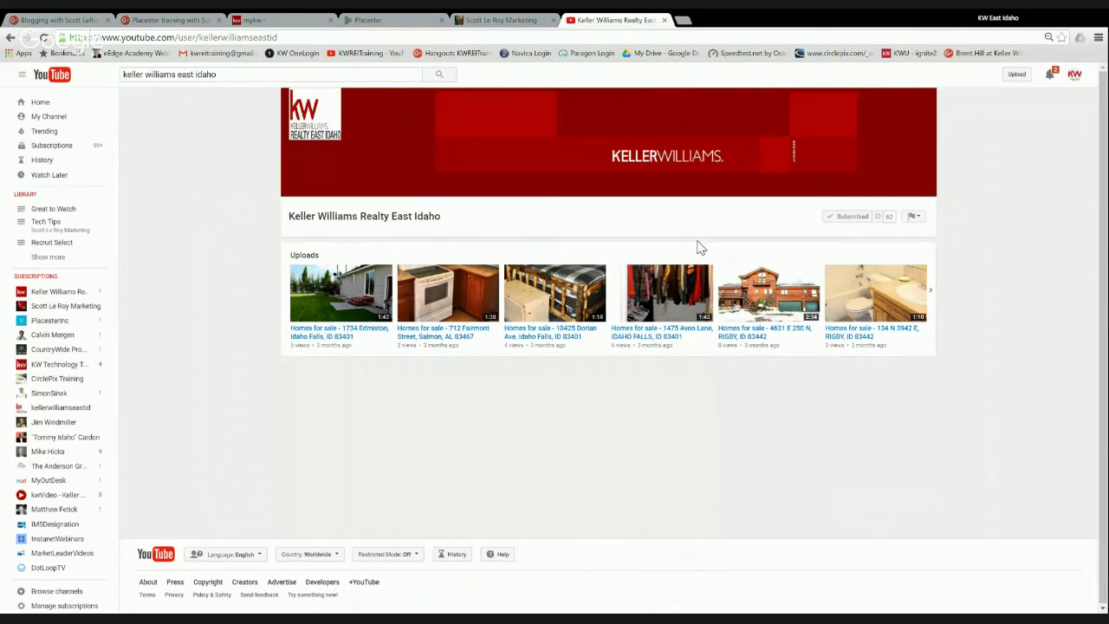
click(368, 285)
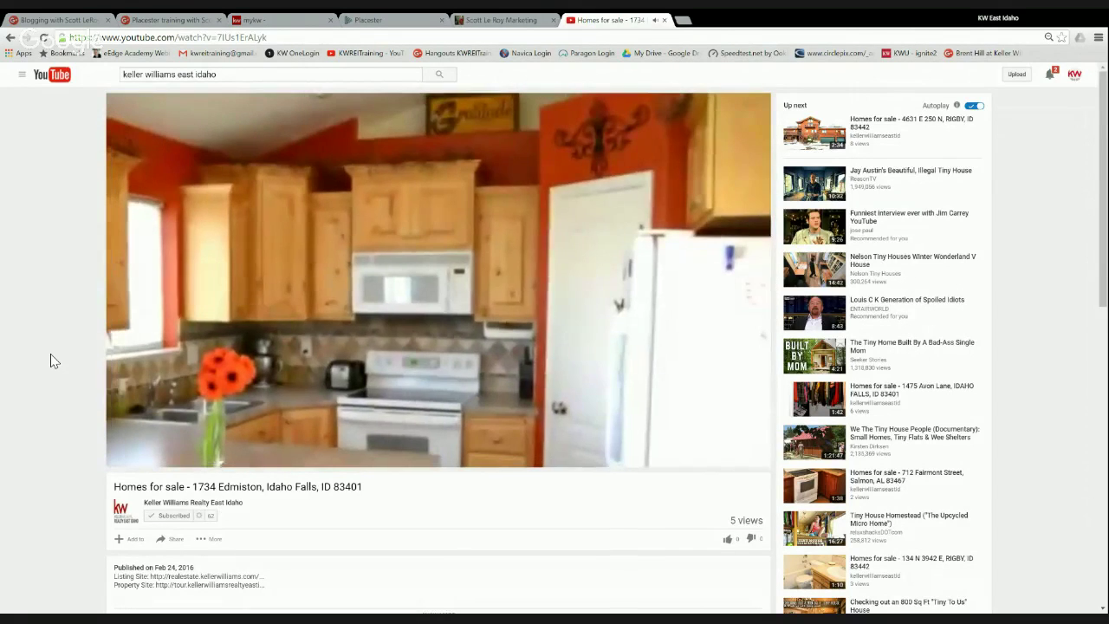
Step: Show the video's full property description, then return to the player
scroll(69, 355, down, 3)
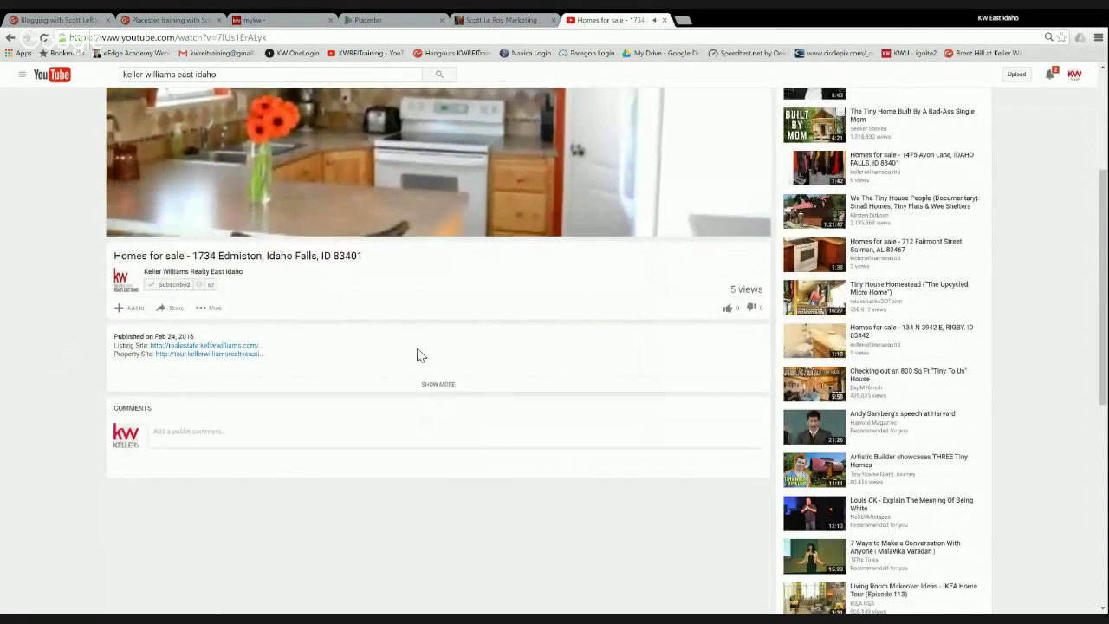
click(437, 384)
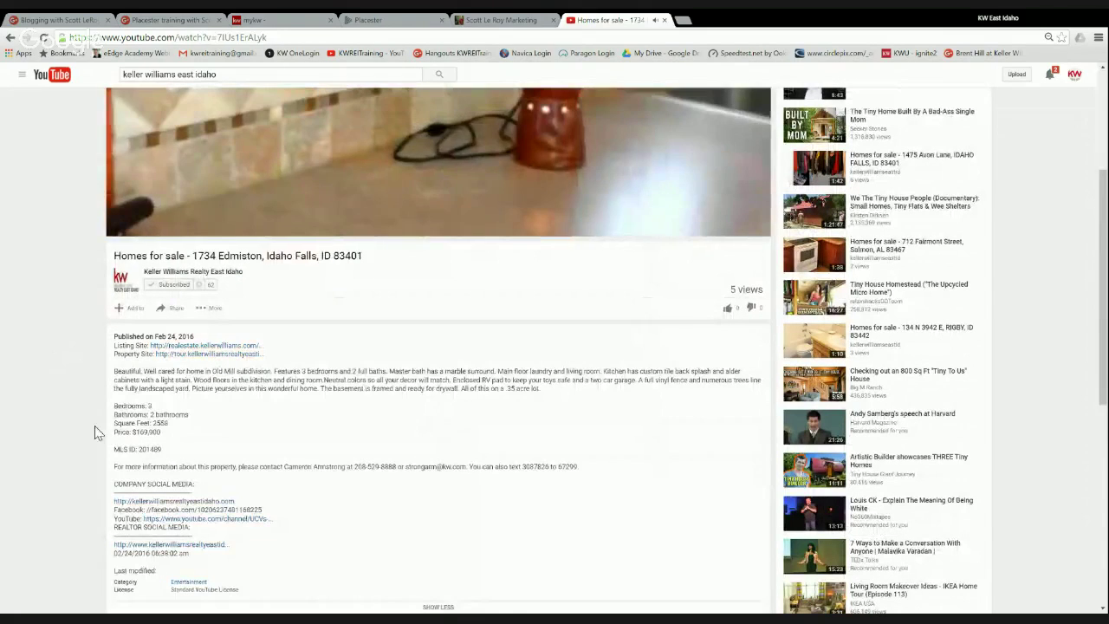
scroll(76, 429, down, 2)
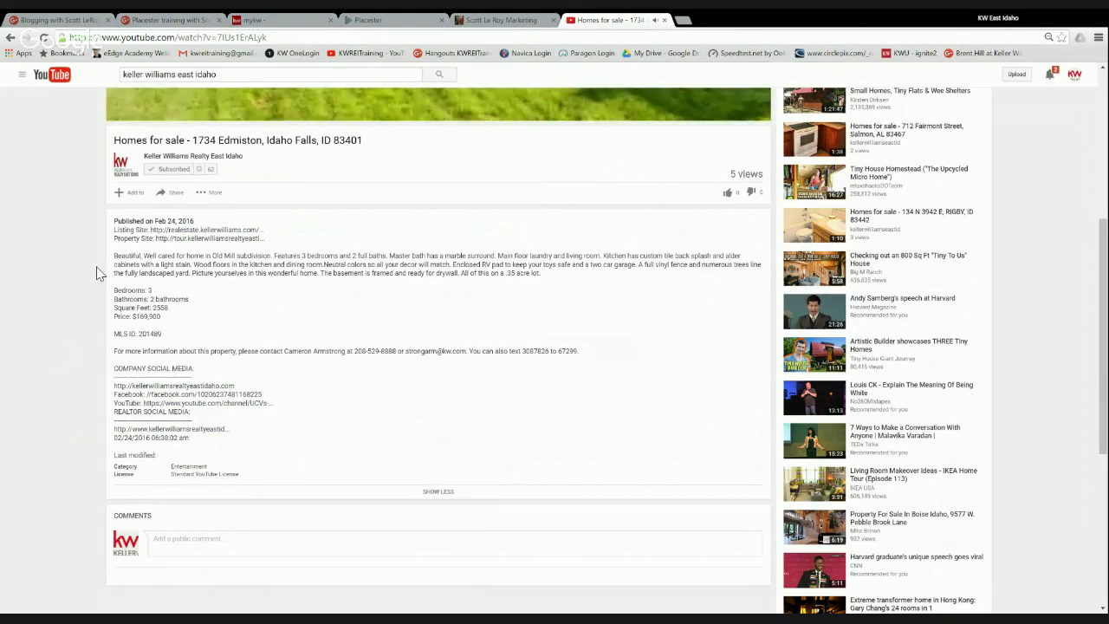
scroll(97, 274, up, 2)
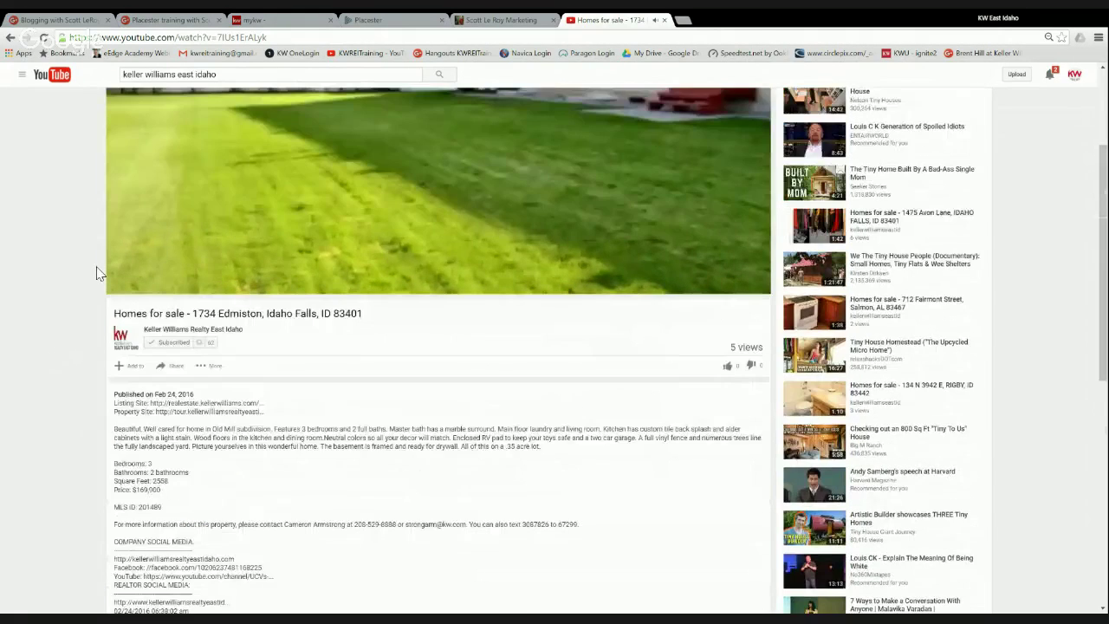
scroll(91, 264, up, 2)
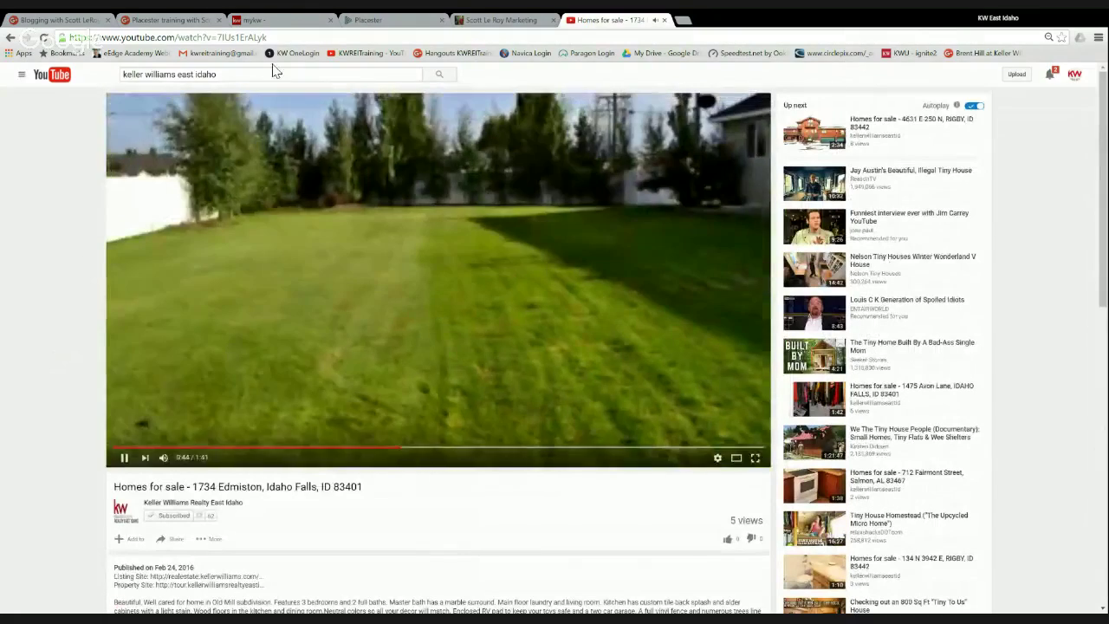
Step: View the video's Share embed code, copy its web address, and return to Placester
click(78, 38)
key(ctrl+c)
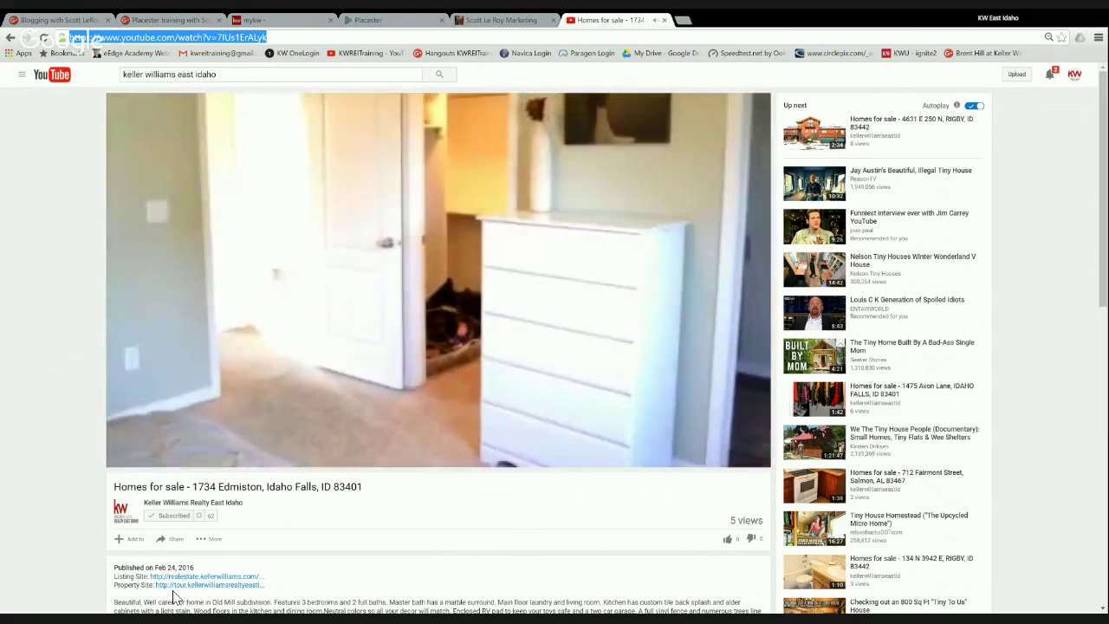
click(165, 540)
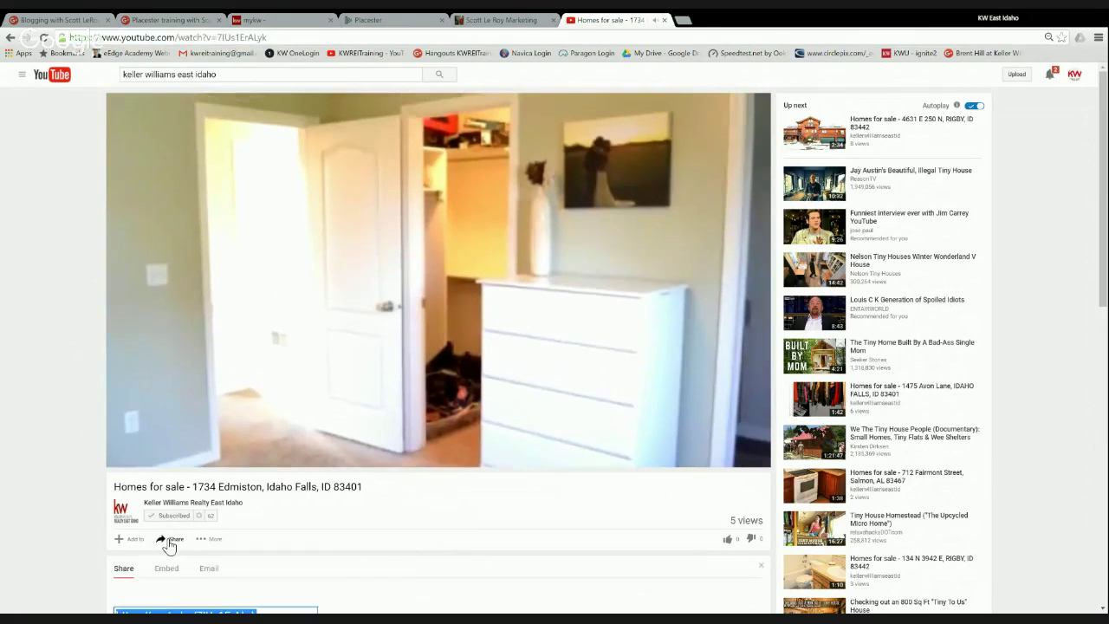
scroll(99, 532, down, 1)
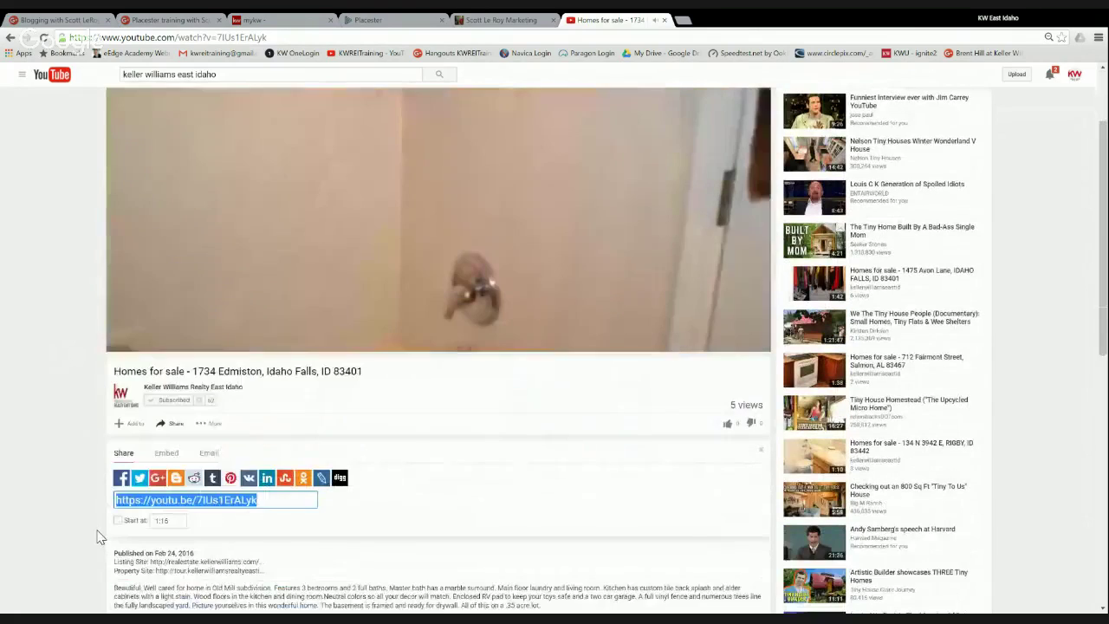
scroll(99, 530, down, 1)
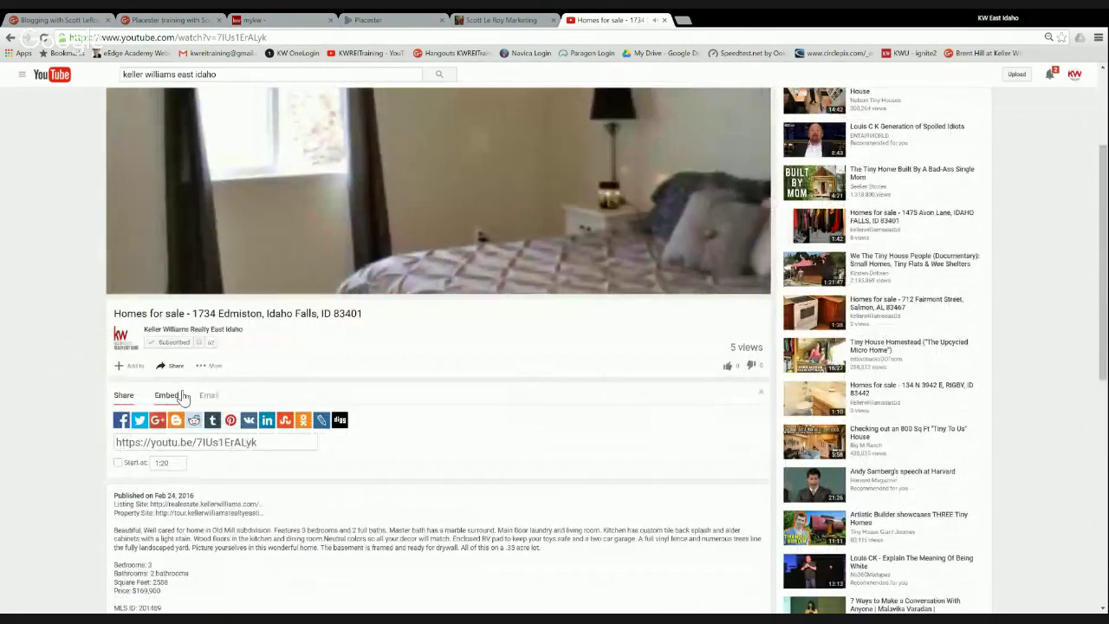
click(166, 395)
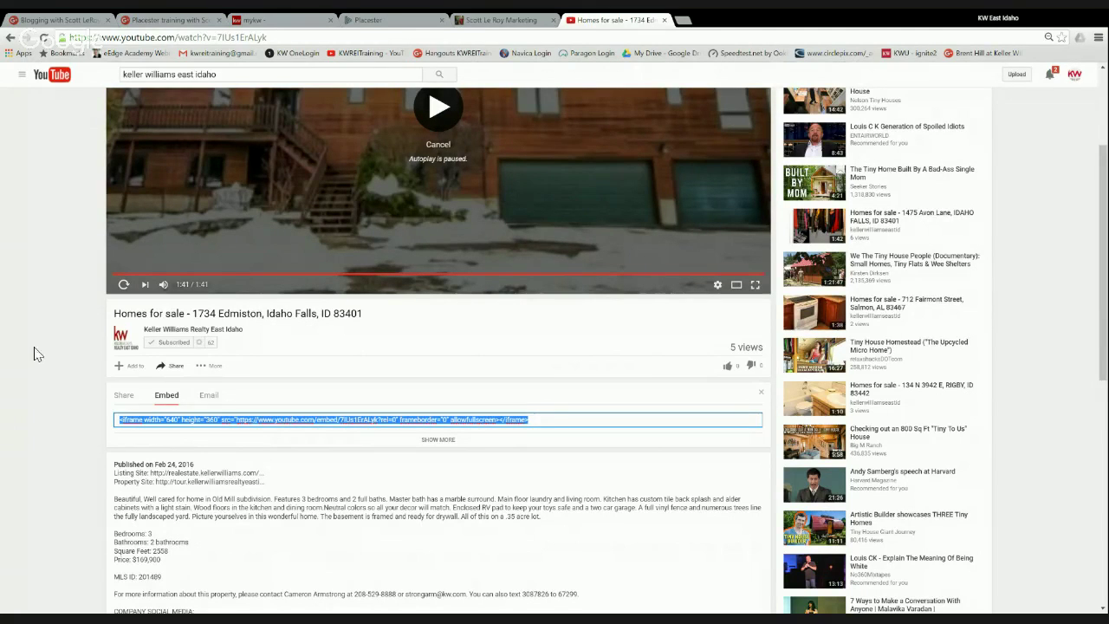
click(76, 37)
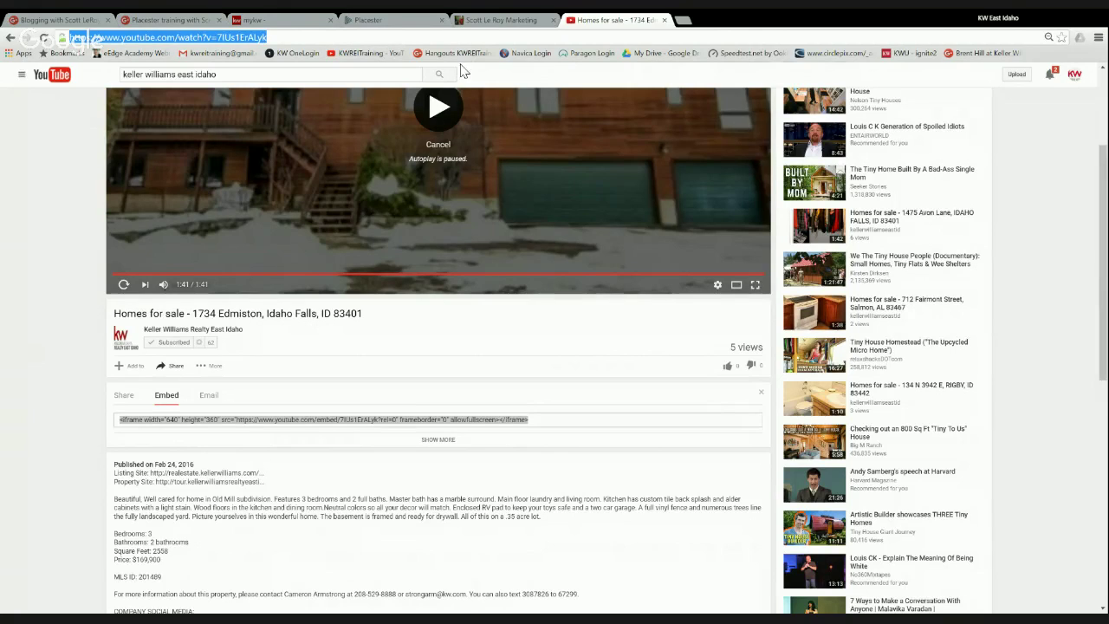
click(429, 20)
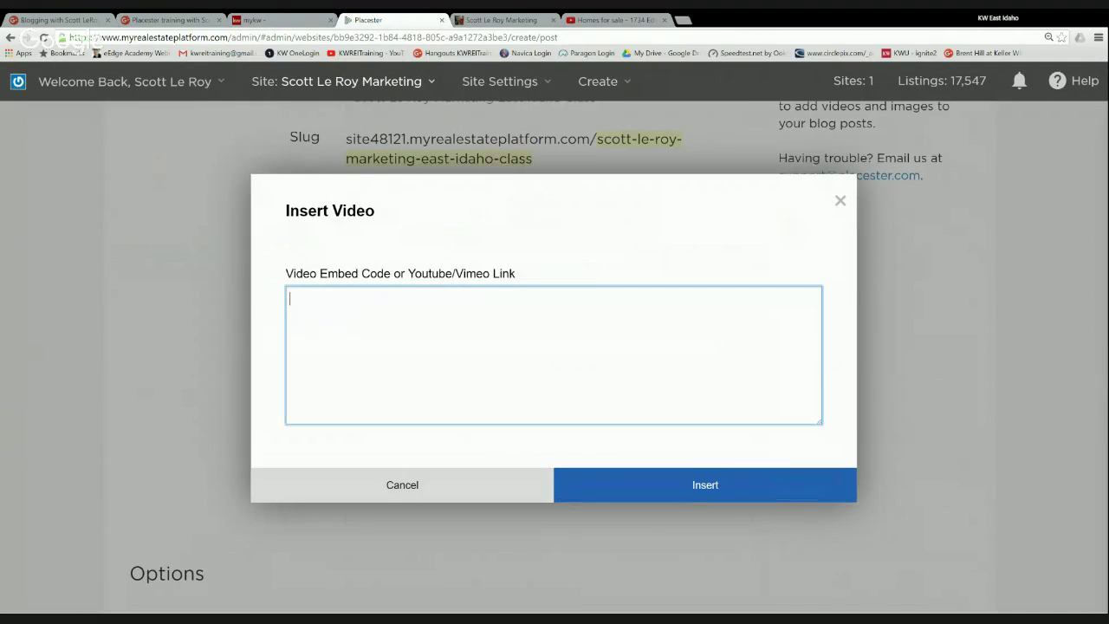
Step: Paste the 1734 Edmiston YouTube link into the Insert Video box and insert it
key(ctrl+v)
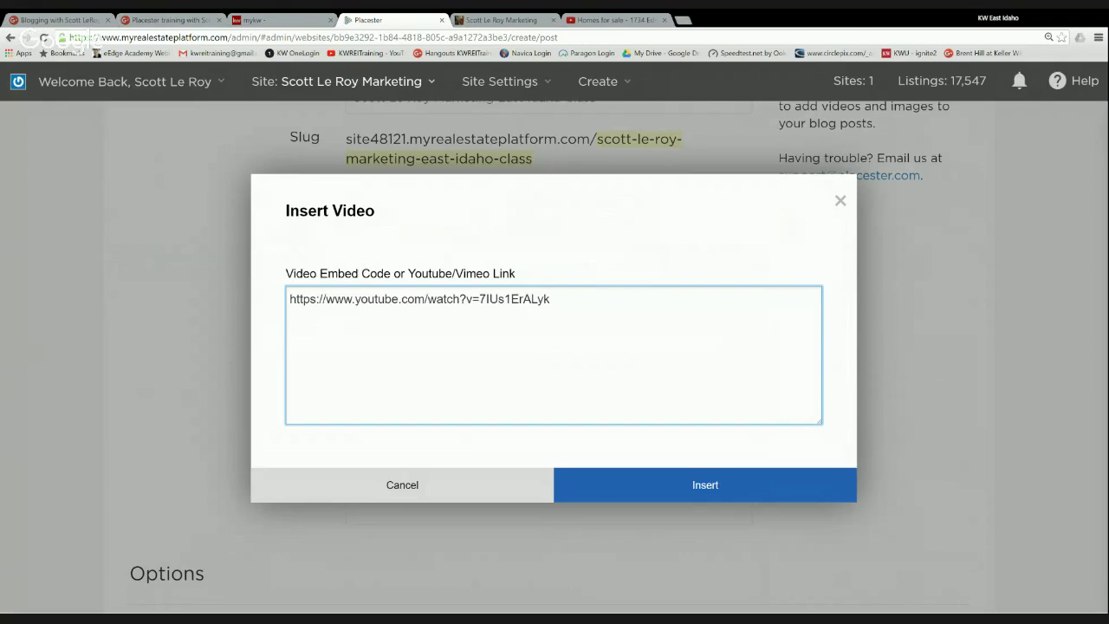
click(580, 500)
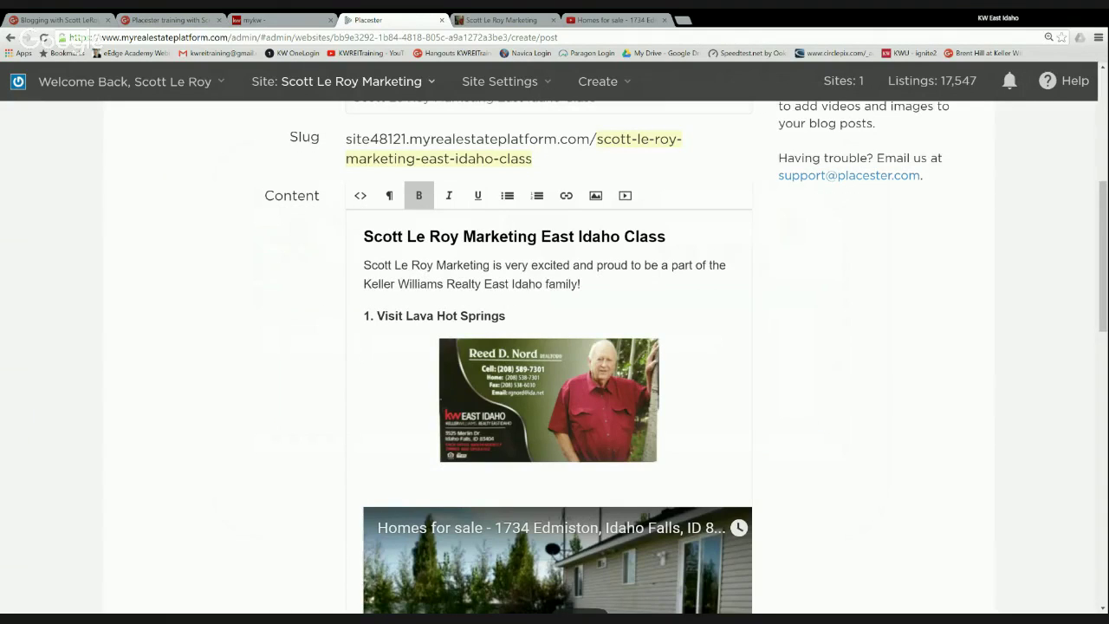
Step: Add an empty line below the embedded 1734 Edmiston video
scroll(580, 498, down, 3)
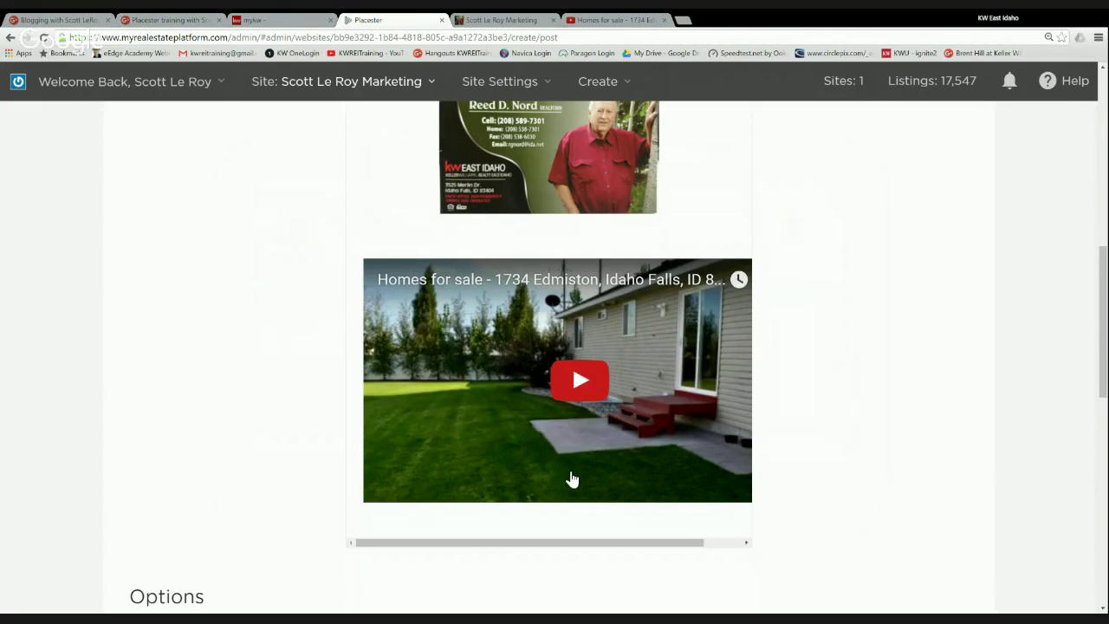
scroll(568, 472, down, 2)
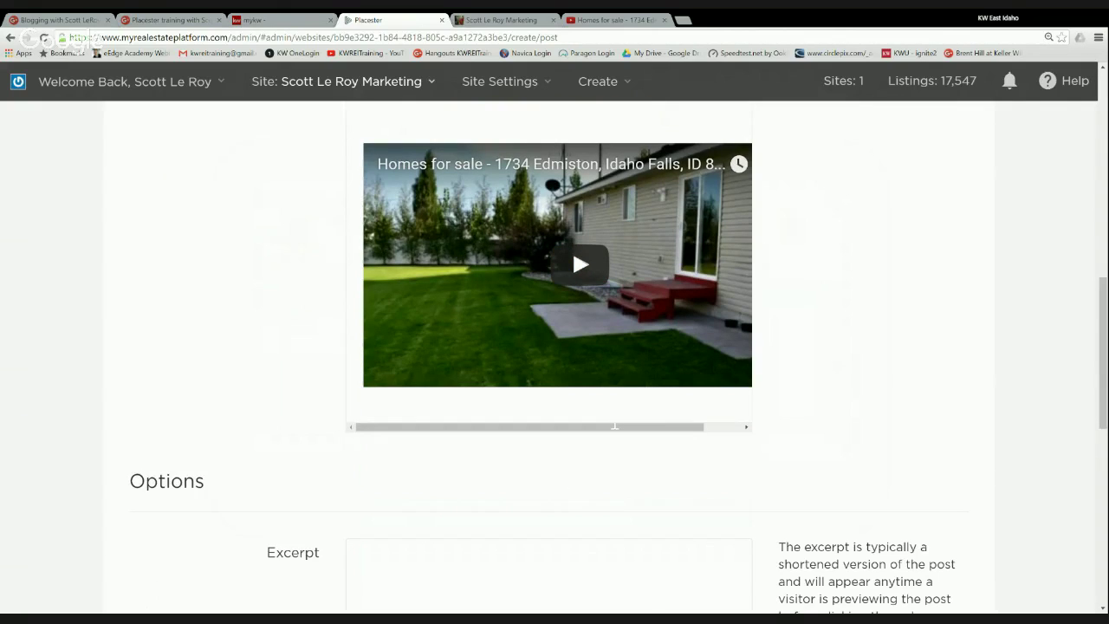
key(Return)
key(Return)
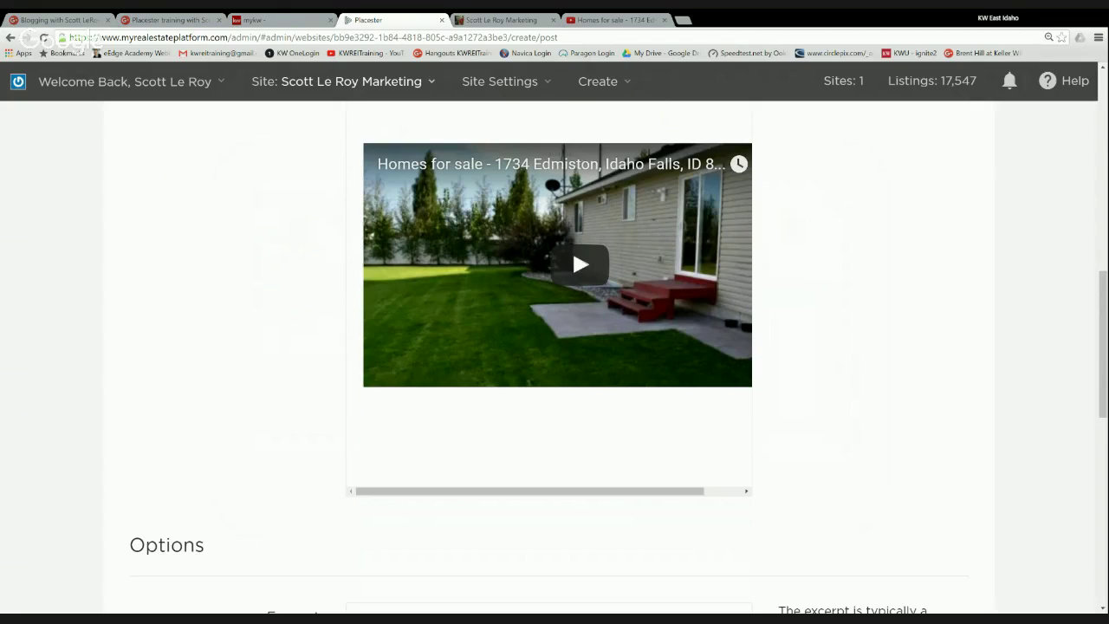
Step: Preview the embedded home-for-sale YouTube video in the post editor, then return to Post Content
click(602, 373)
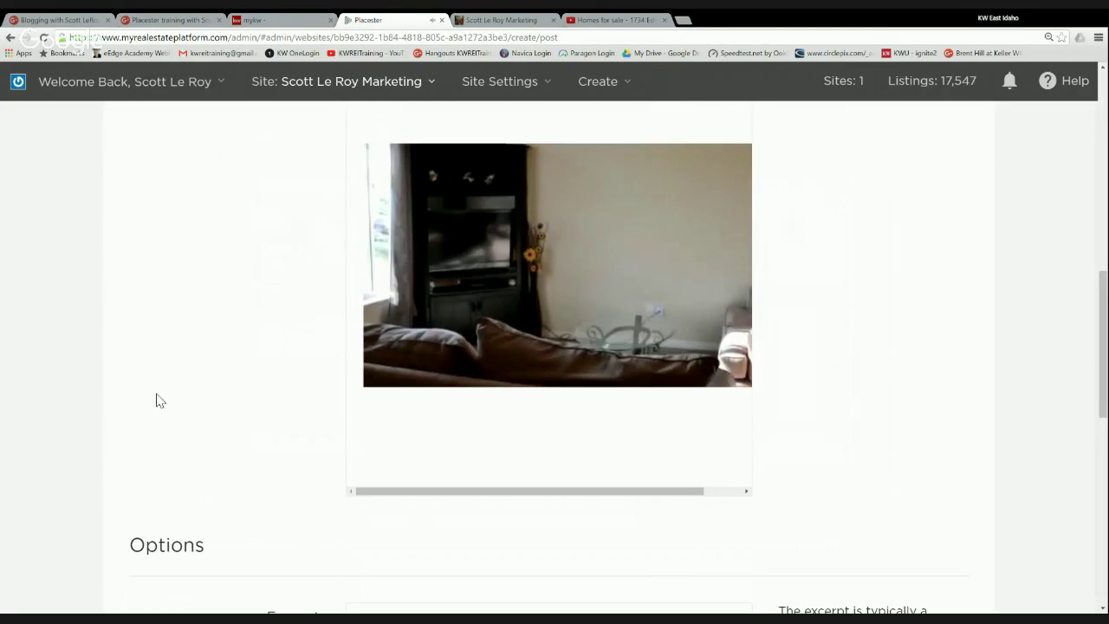
scroll(242, 381, up, 3)
scroll(242, 381, up, 3)
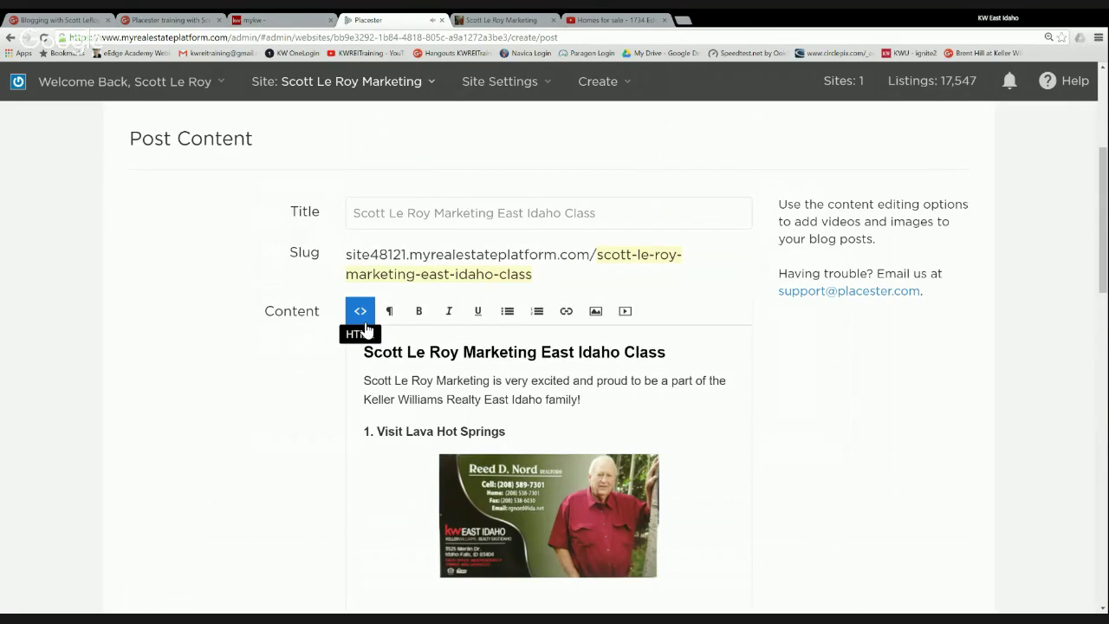
click(364, 327)
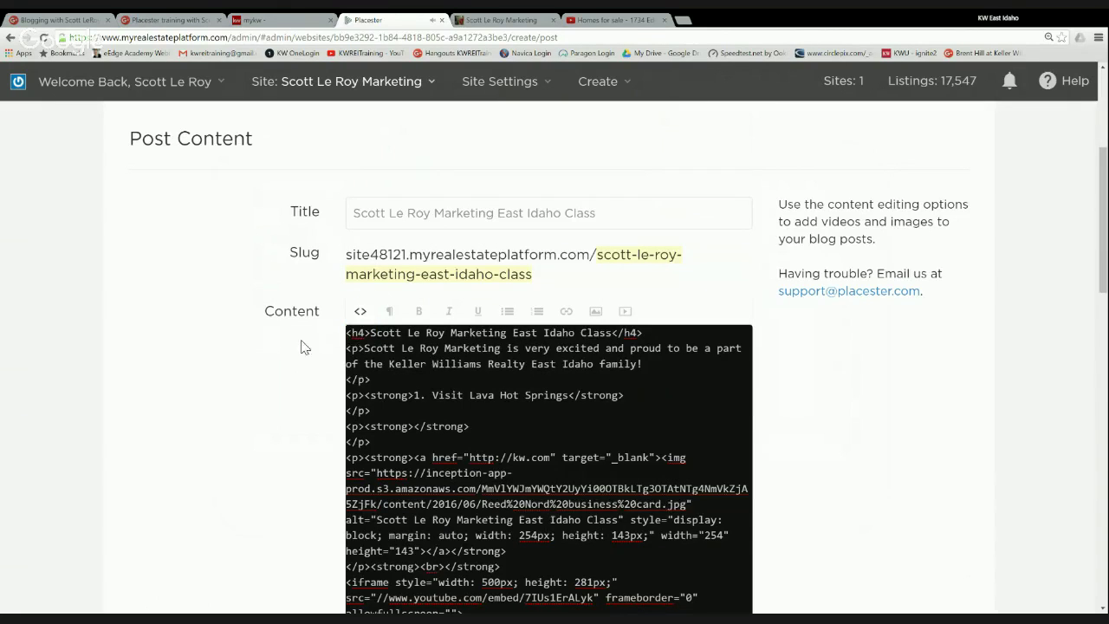
scroll(282, 346, down, 1)
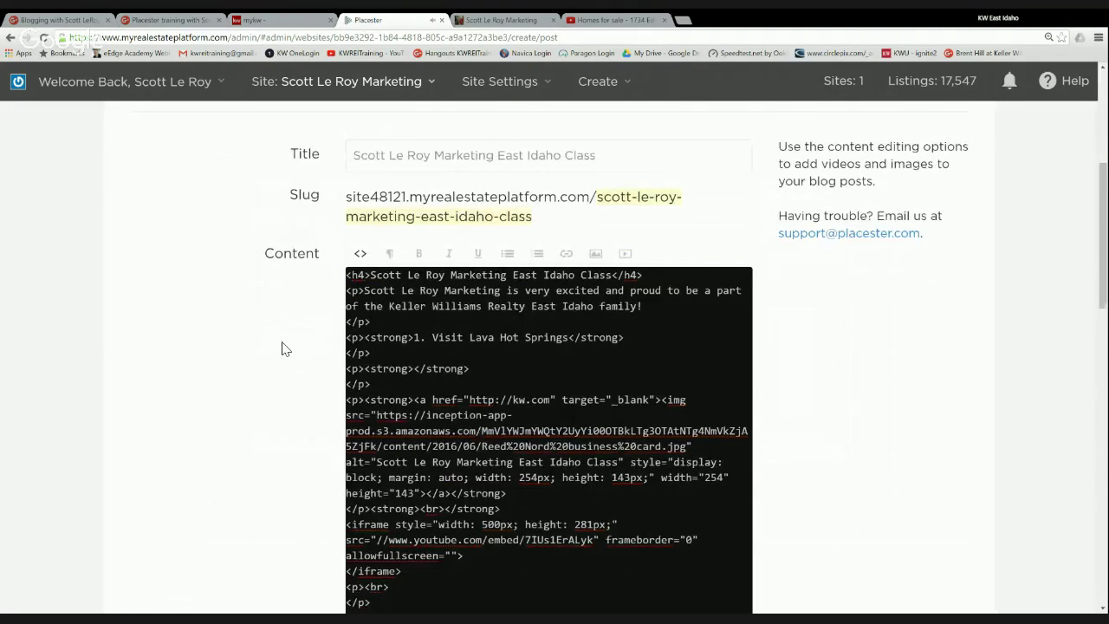
scroll(286, 348, down, 2)
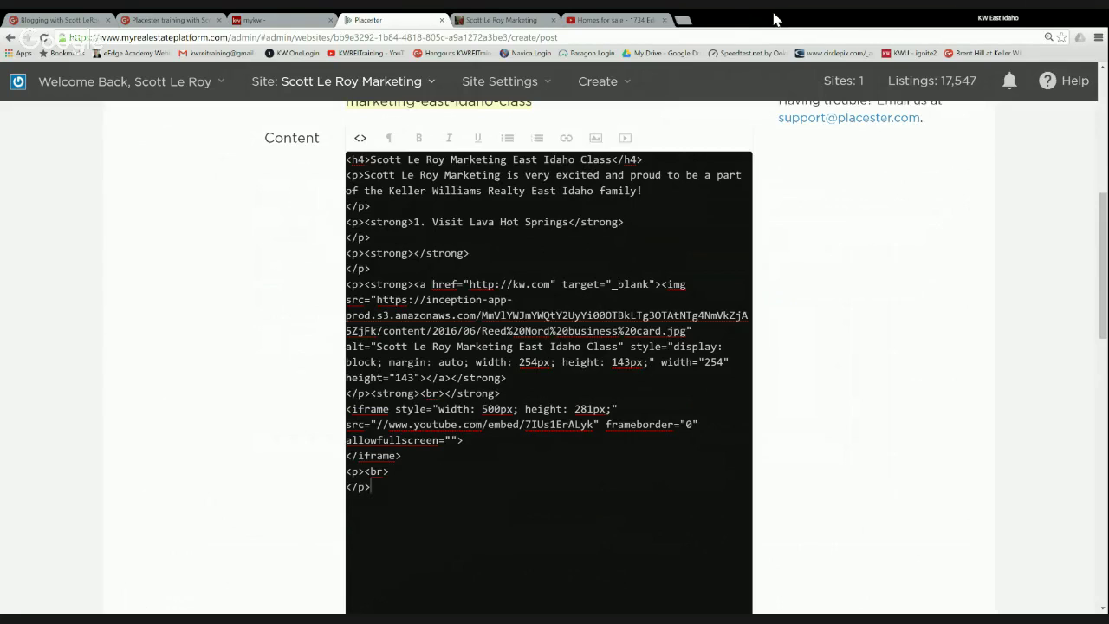
scroll(223, 298, down, 1)
scroll(223, 298, down, 3)
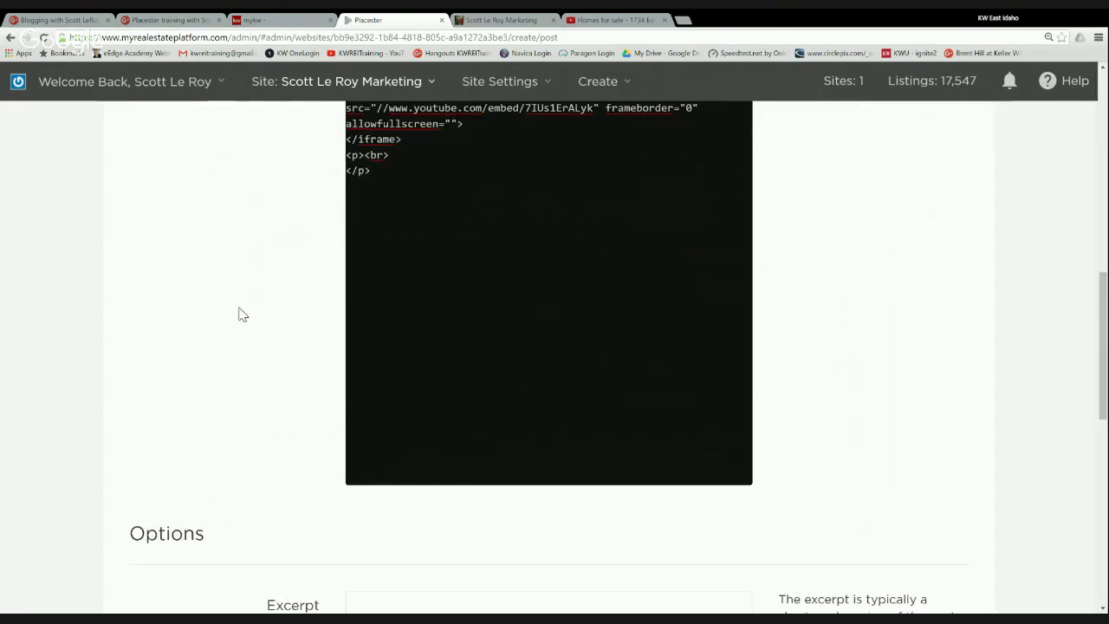
scroll(240, 312, up, 4)
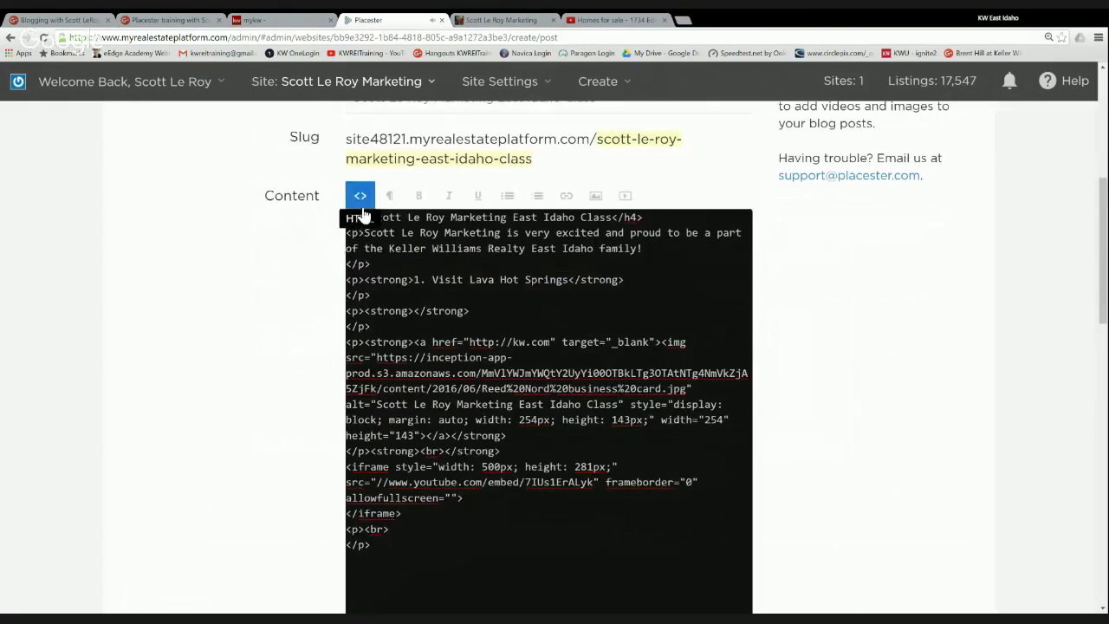
click(360, 196)
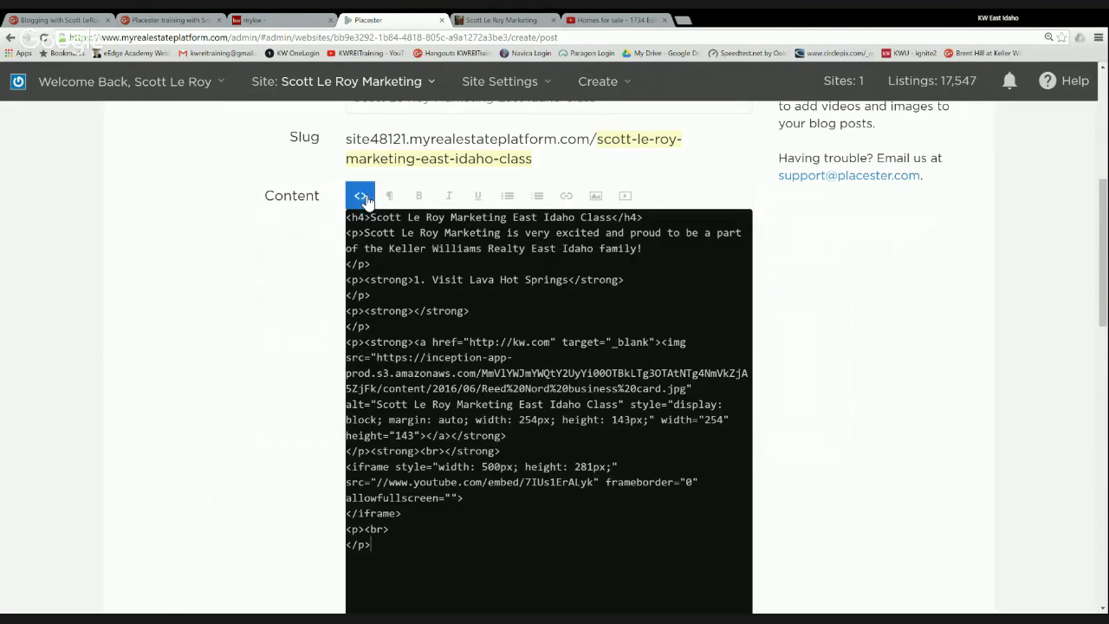
click(369, 201)
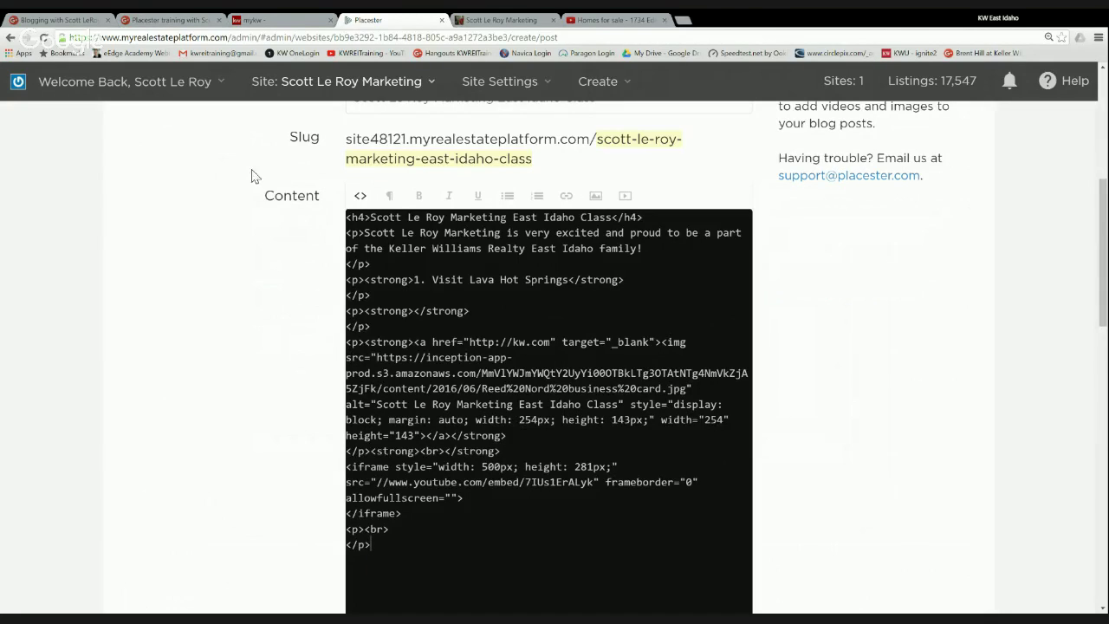
click(360, 201)
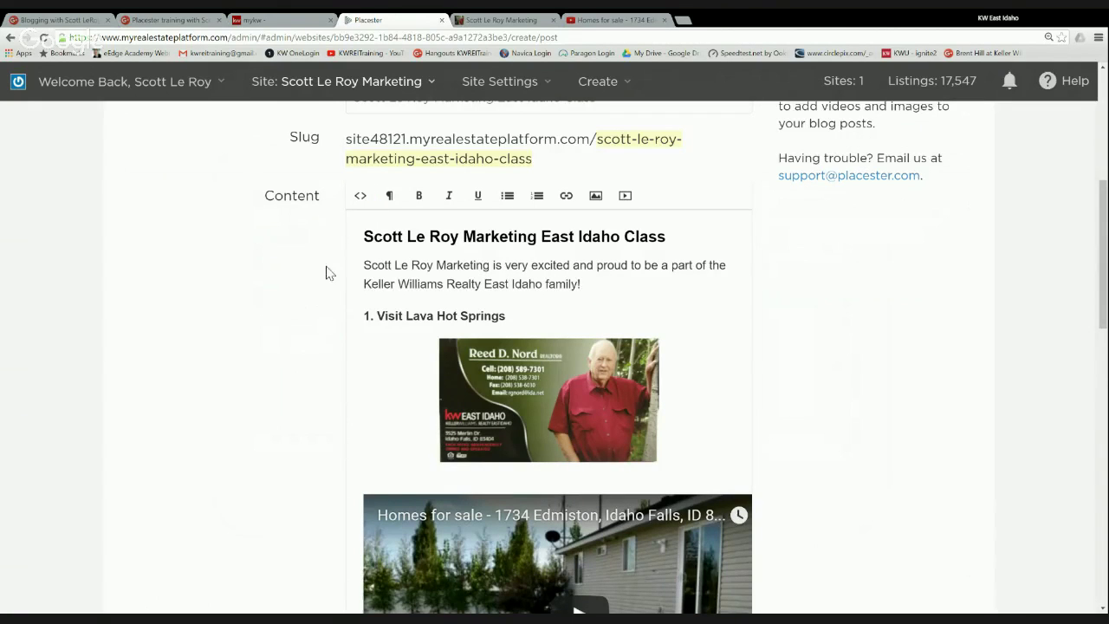
Step: Insert a blank line between the business-card image and the embedded home-for-sale video
scroll(325, 268, down, 3)
scroll(329, 278, down, 1)
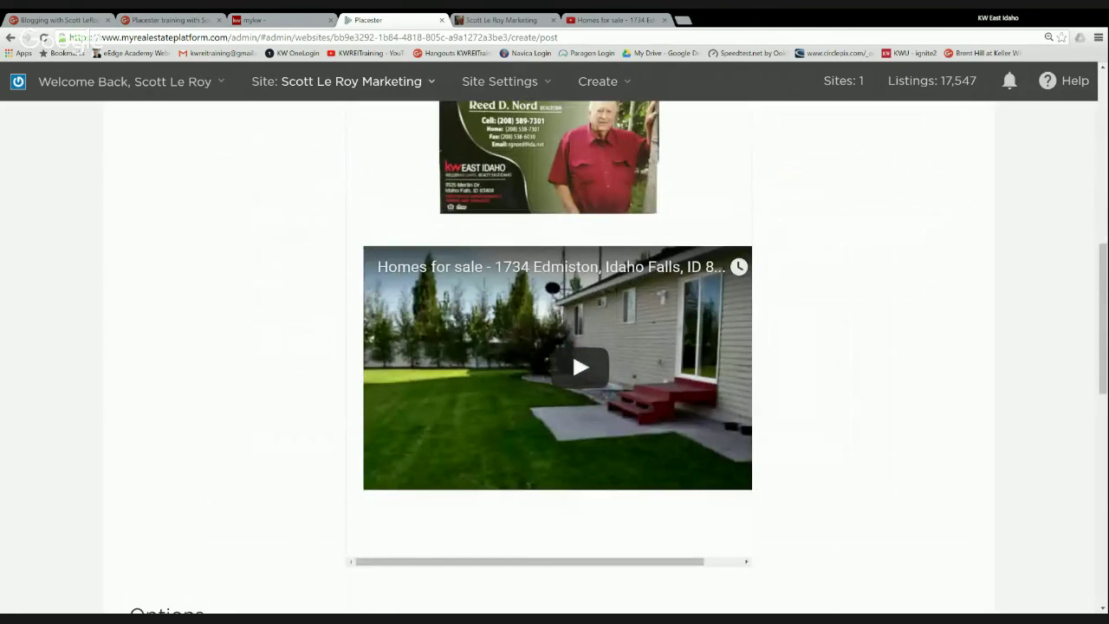
key(Return)
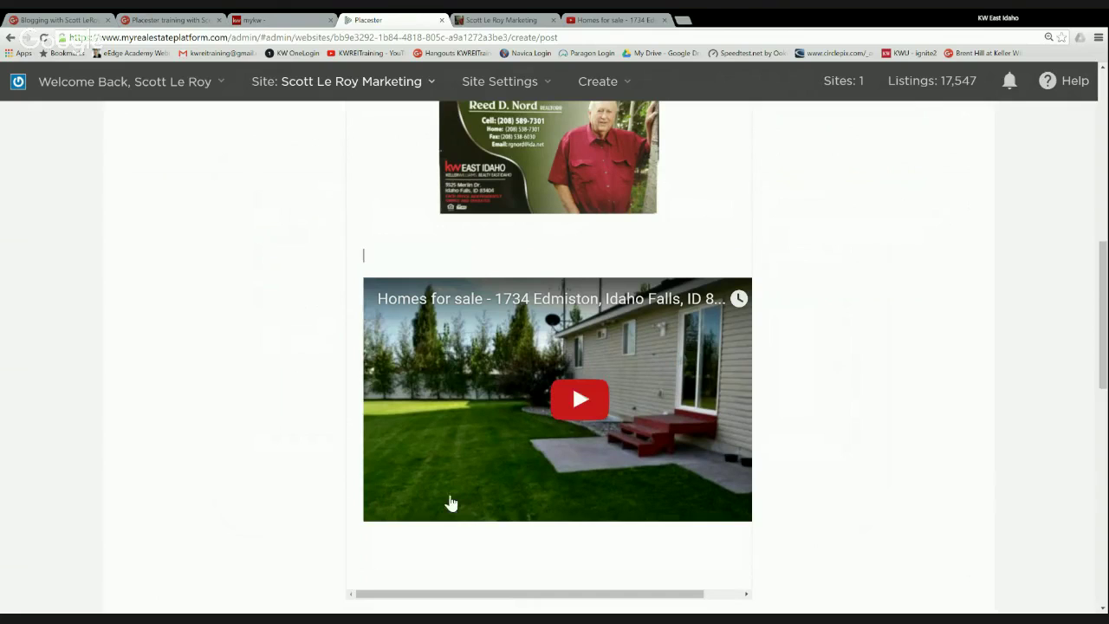
scroll(448, 502, down, 2)
Step: Leave the post body below the video and start in the empty Excerpt box under Options
click(365, 433)
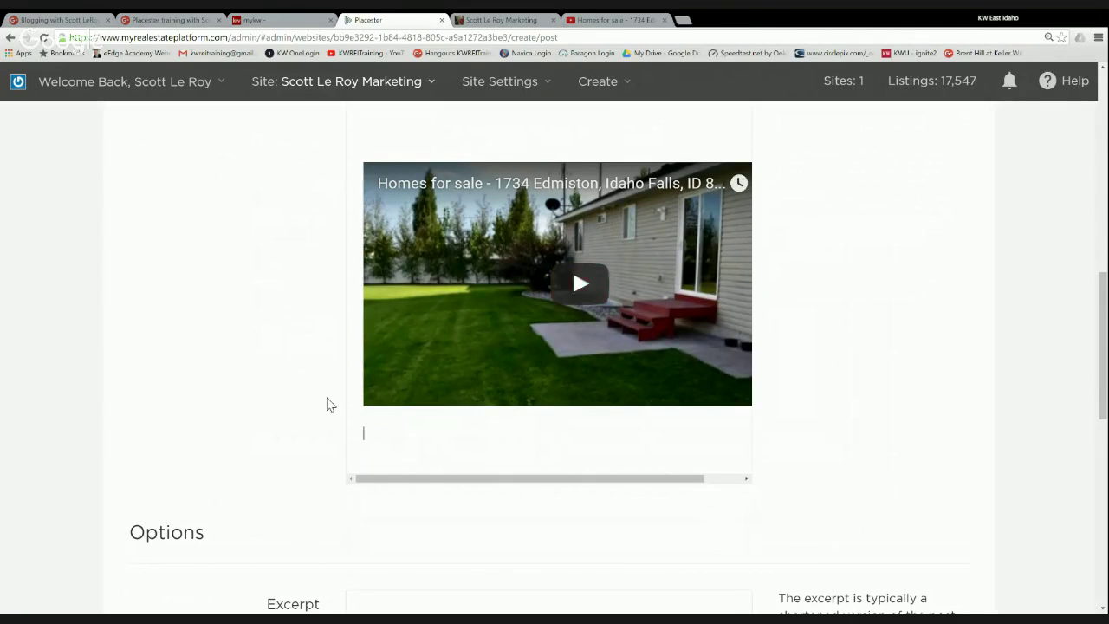
scroll(325, 400, down, 3)
click(364, 395)
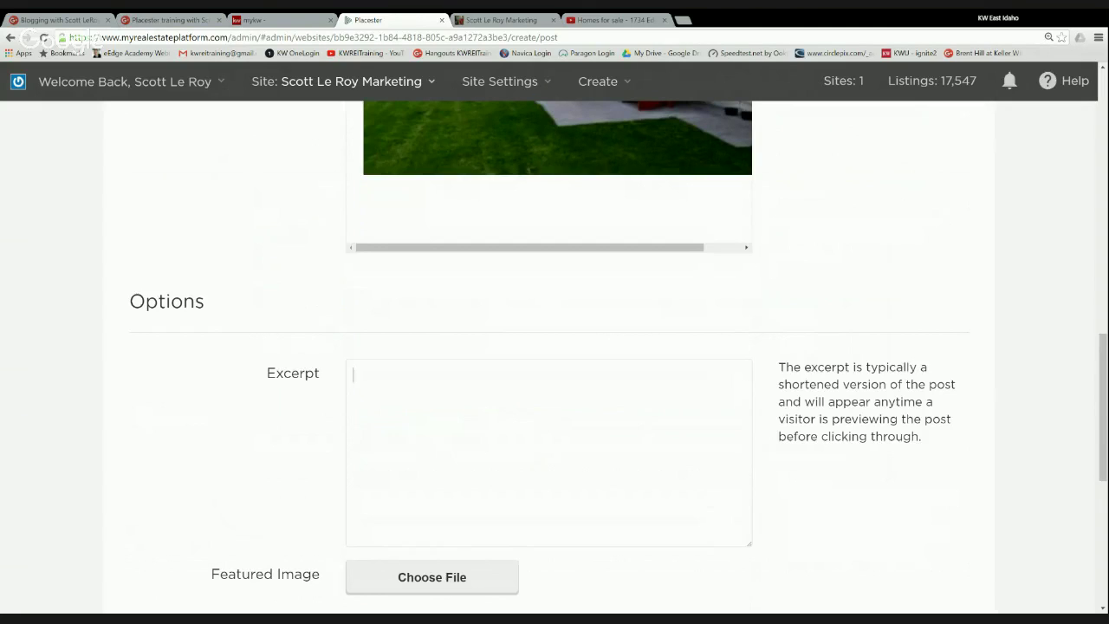
Step: Write the excerpt announcing joining Keller Williams East Idaho for their training on June 10th
text(Scott Le Roy Marketing is proud and e)
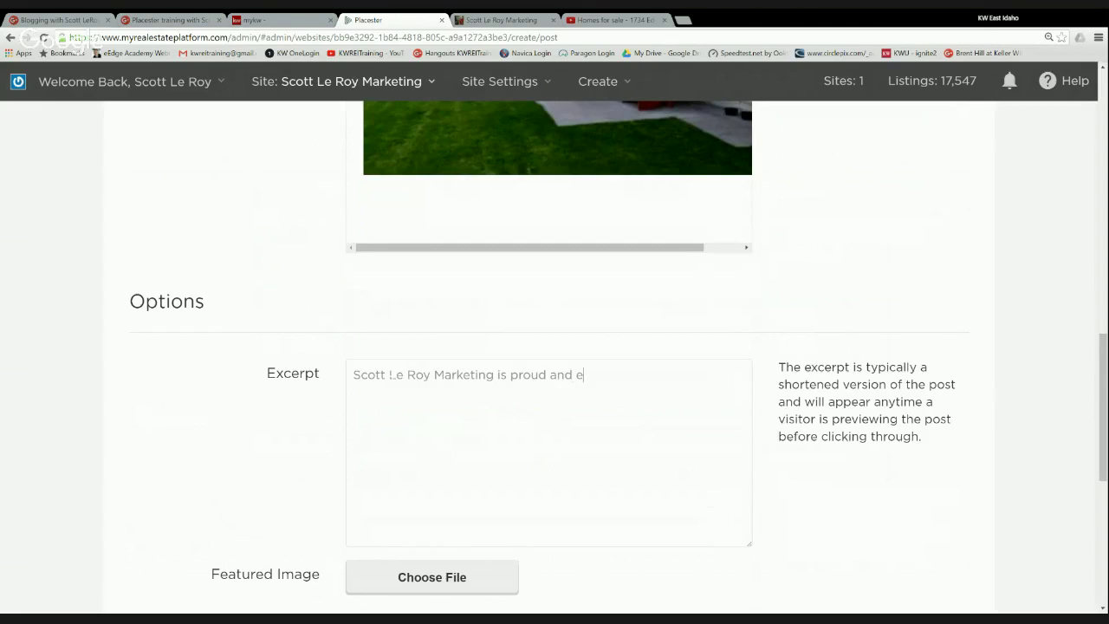
text(xcited to join Keller Williams)
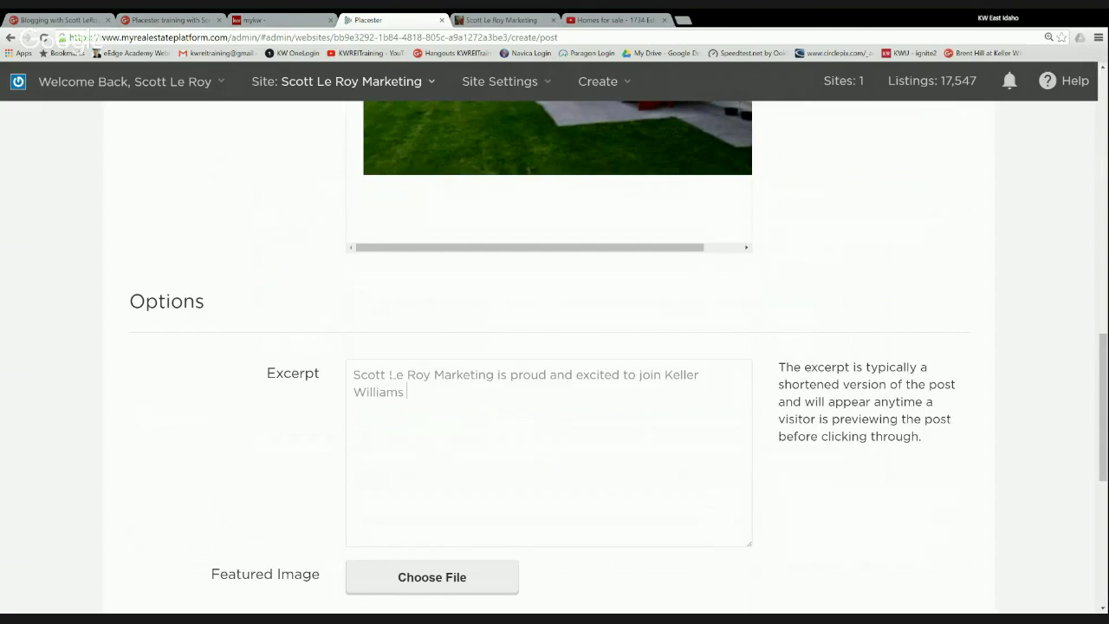
text( East Idaho for)
text(their training on Jue)
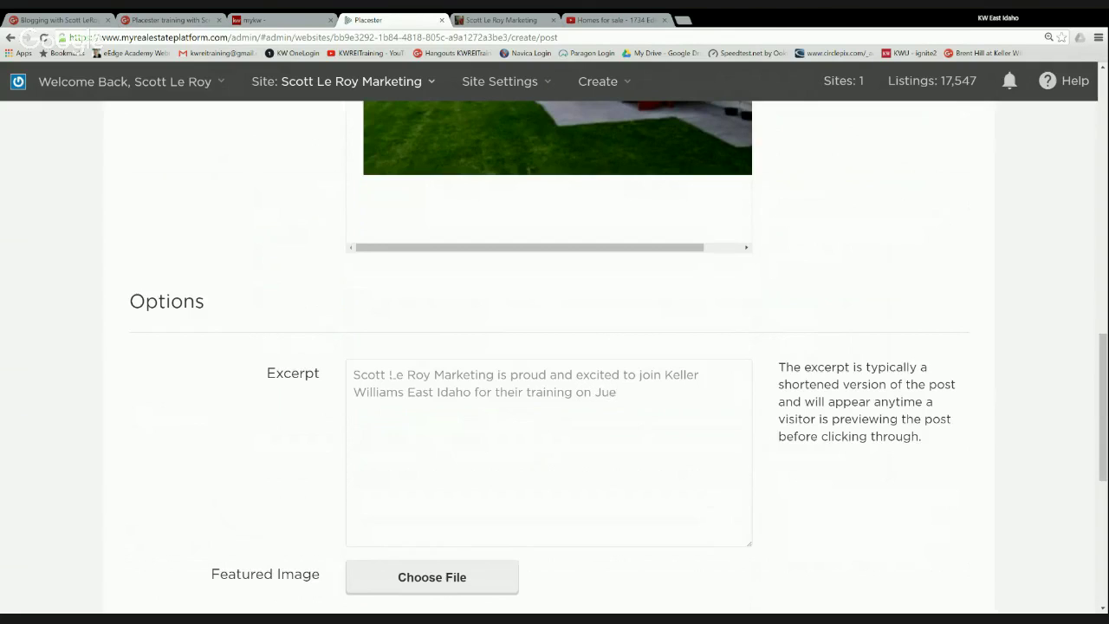
key(BackSpace)
text(ne 10th.)
click(499, 20)
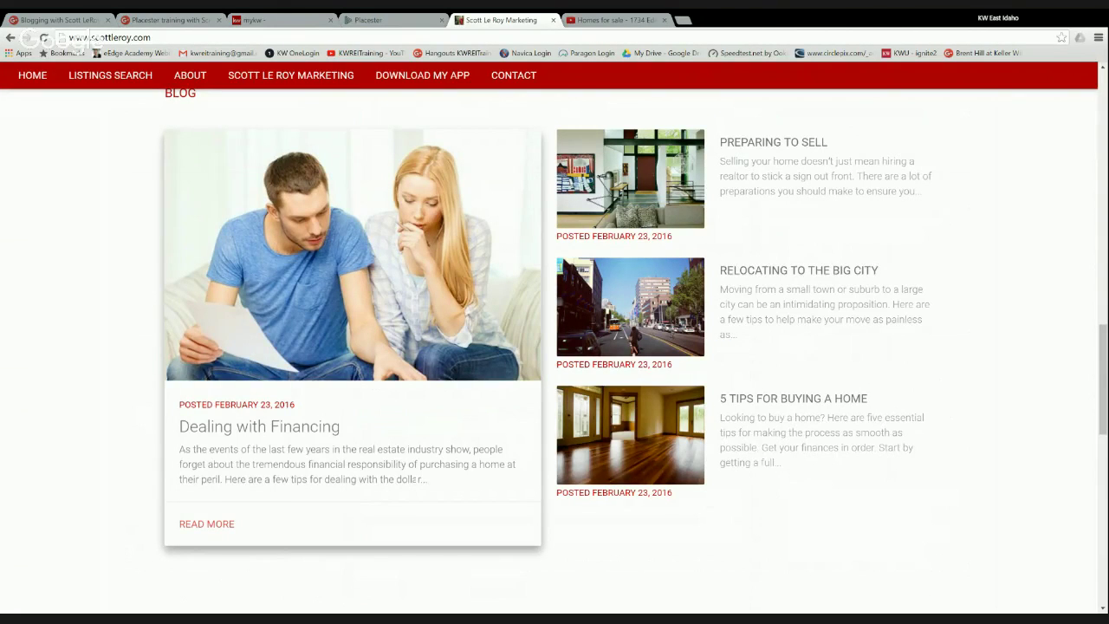
click(390, 19)
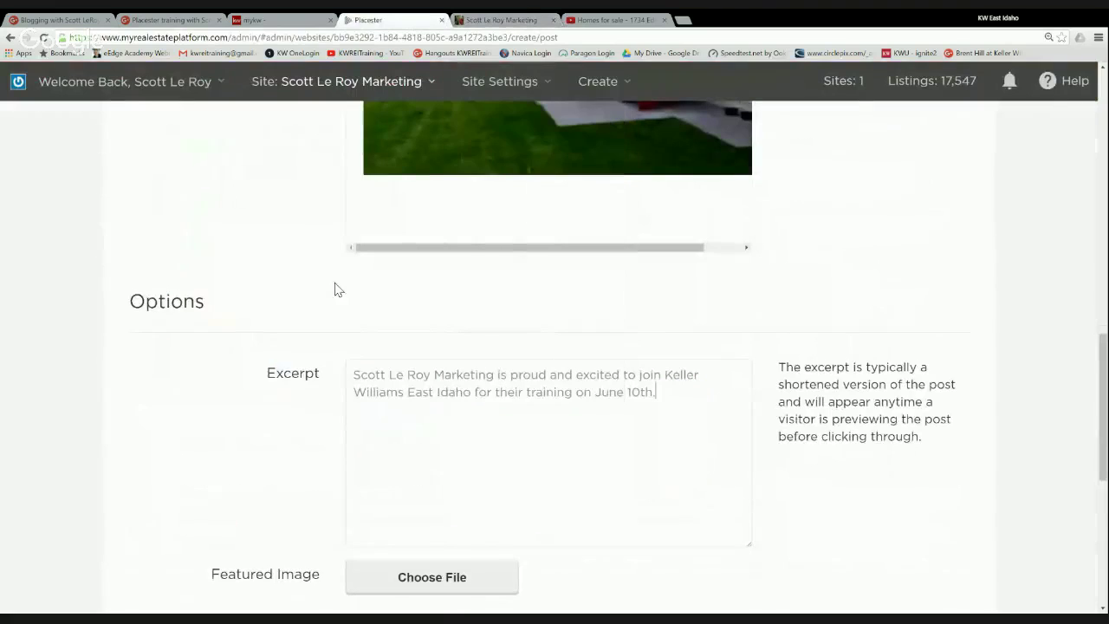
scroll(329, 304, down, 2)
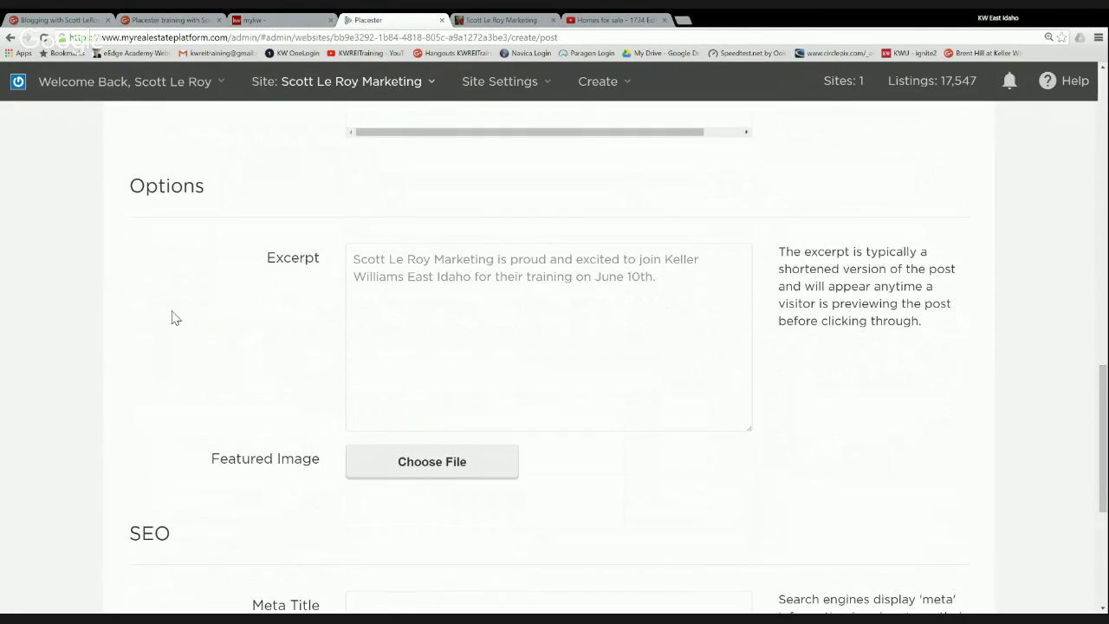
scroll(212, 340, up, 15)
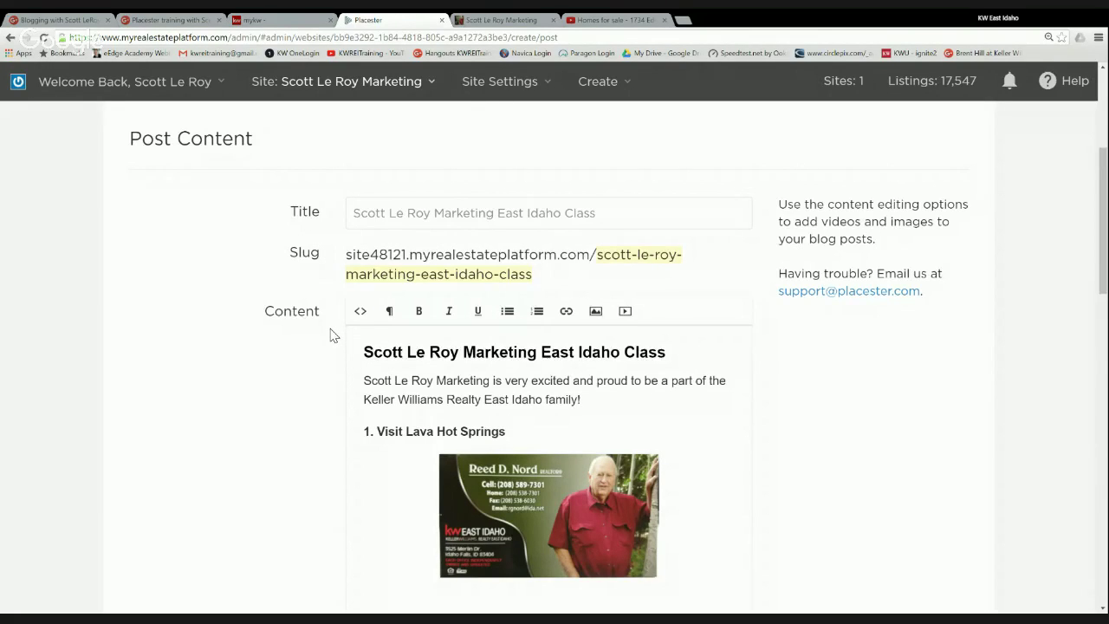
scroll(330, 330, down, 9)
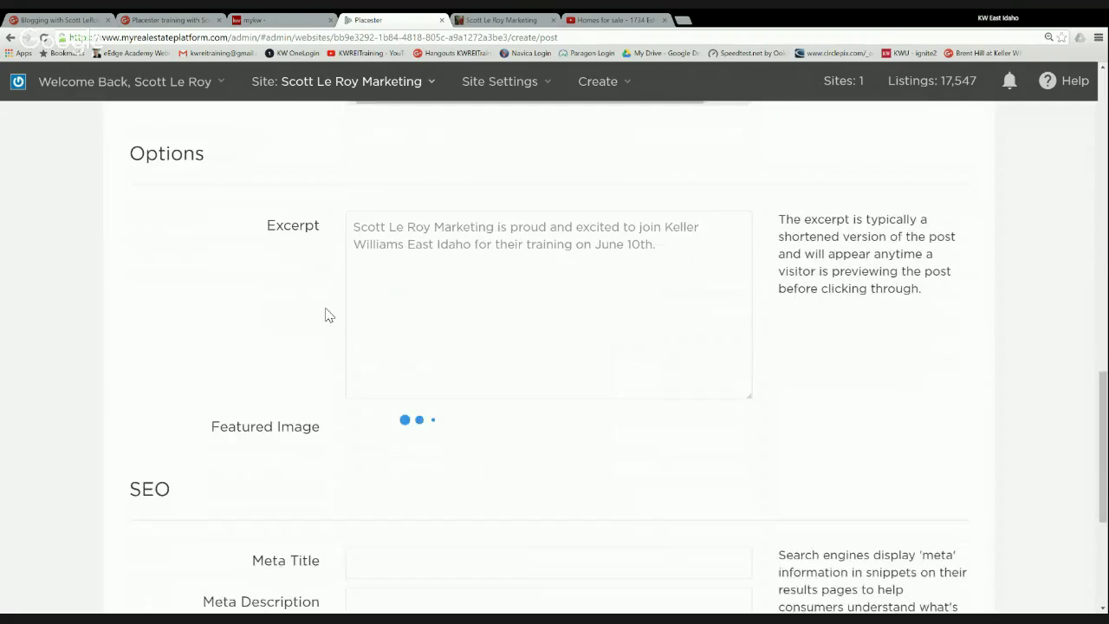
Step: Scroll down the post Options to the Featured Image field
scroll(326, 314, down, 3)
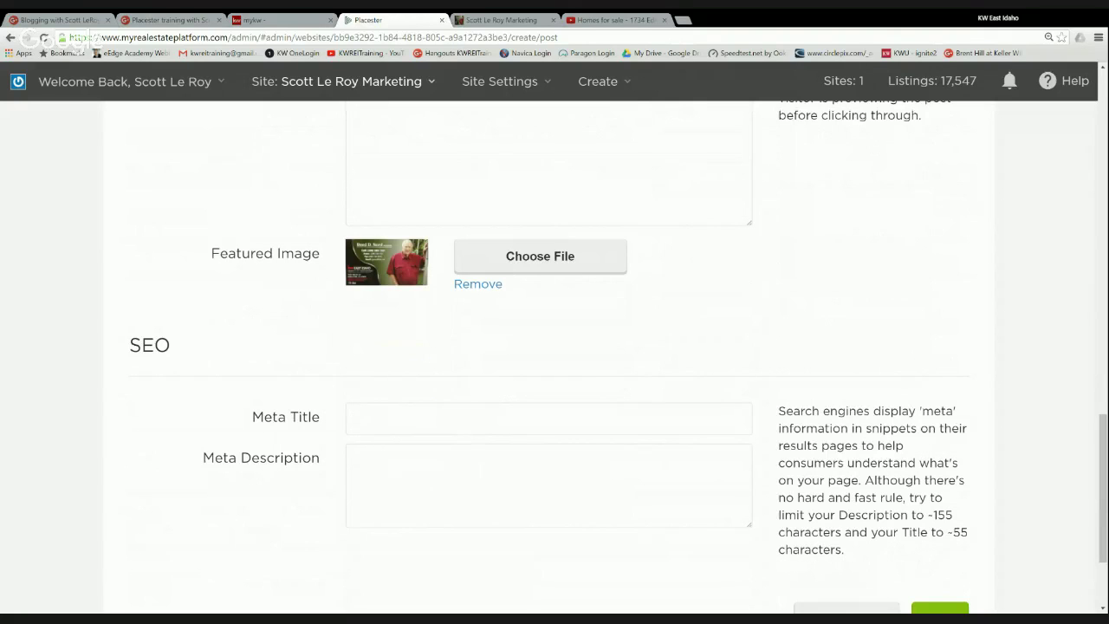
scroll(462, 433, up, 15)
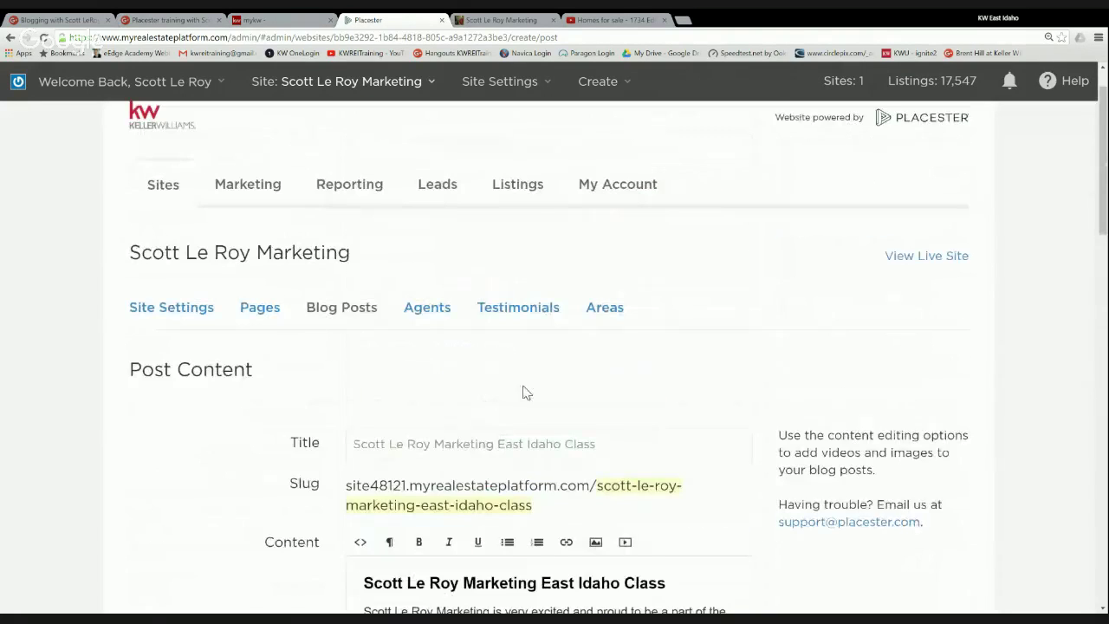
Step: Paste the post title ending 'East Idaho Class' into the SEO Meta Title field
drag(597, 444, 348, 447)
key(ctrl+c)
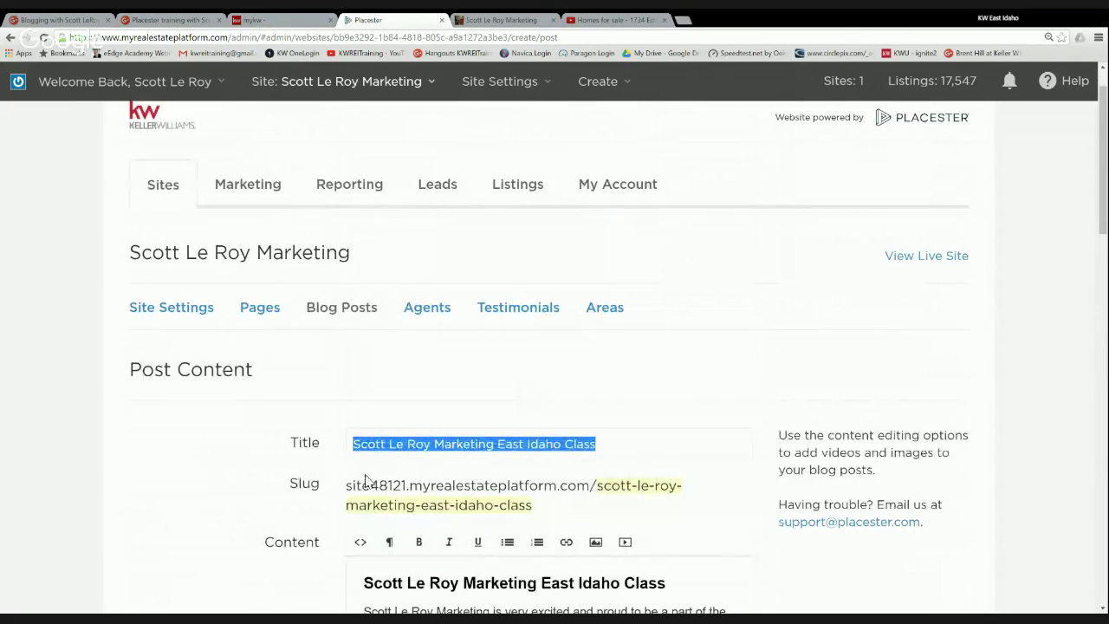
scroll(386, 436, down, 10)
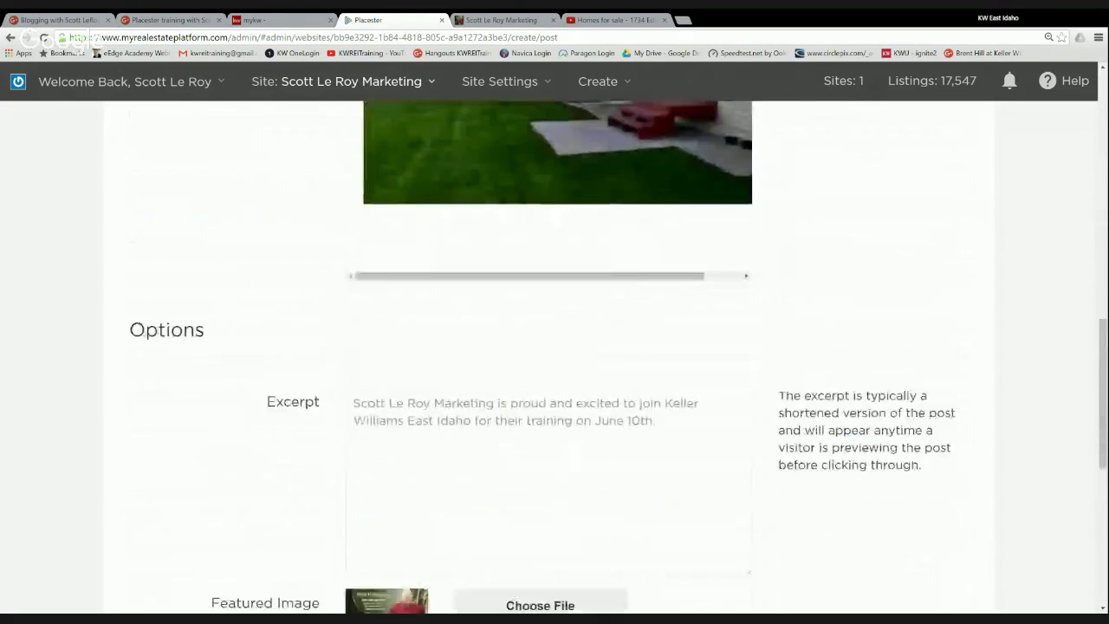
scroll(347, 426, down, 4)
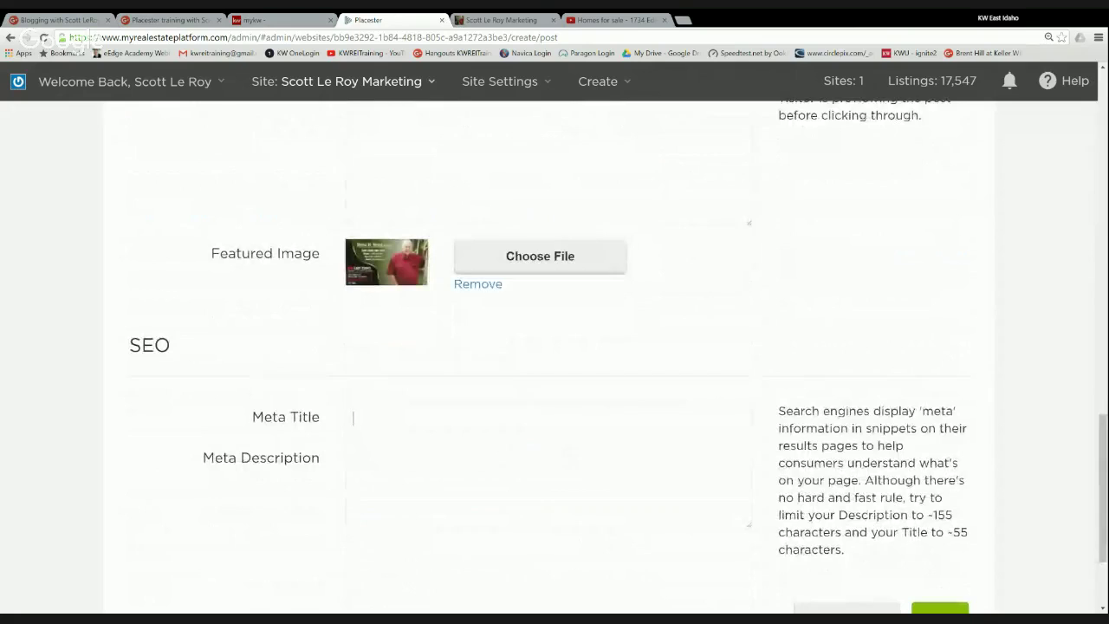
key(ctrl+v)
click(354, 460)
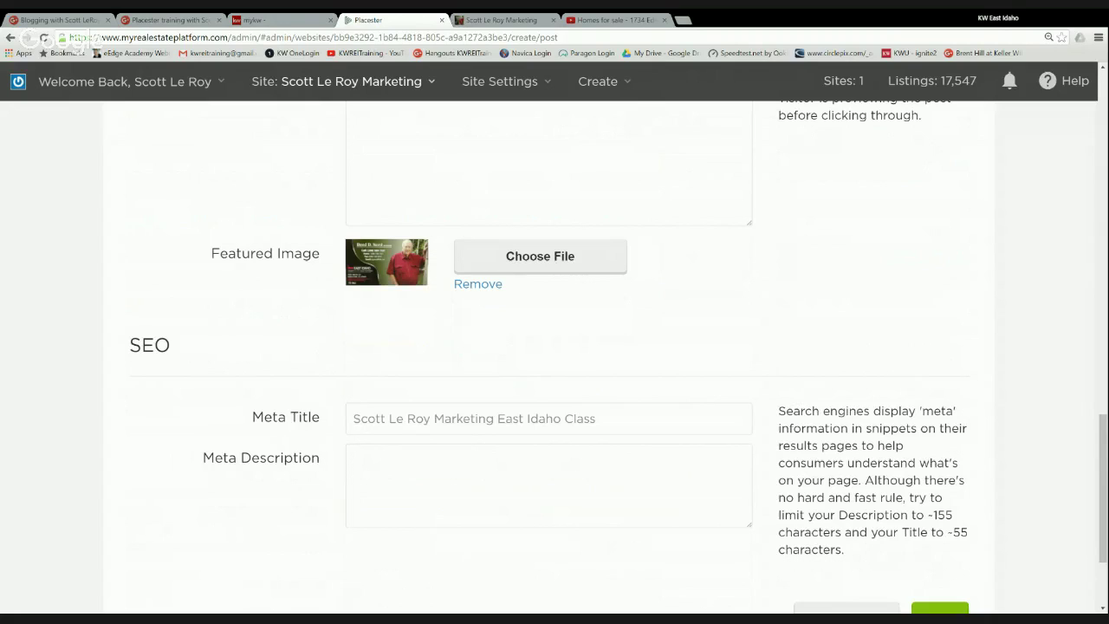
Step: Enter a Meta Description about being excited to join Keller Williams Realty East Idaho for their training
text(Scott Le Roy MArketing is)
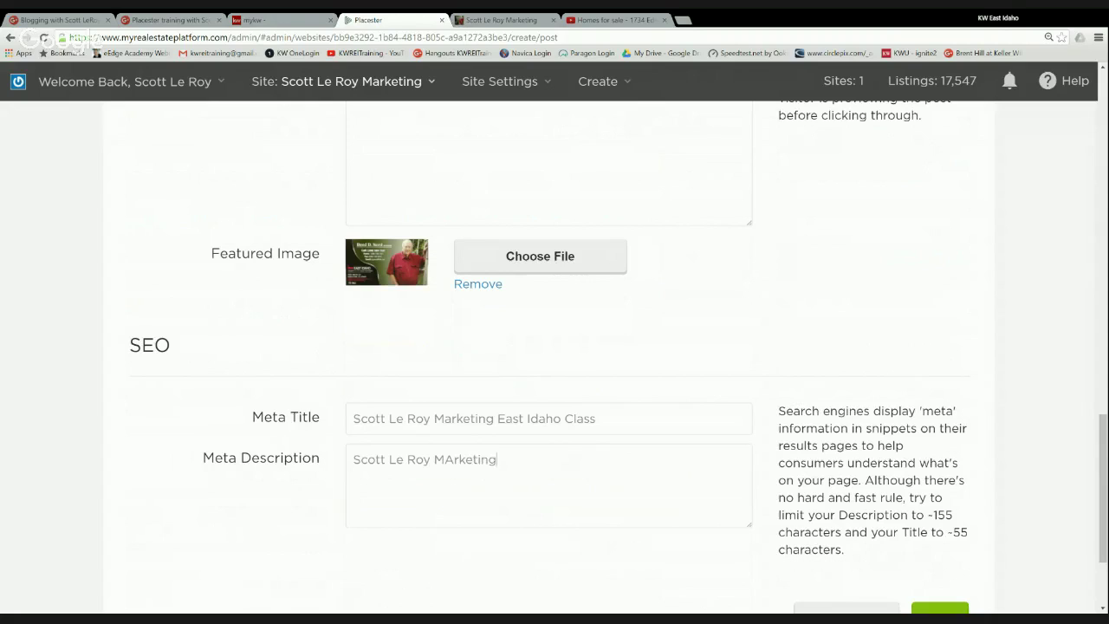
key(BackSpace)
key(BackSpace)
key(BackSpace)
key(BackSpace)
key(BackSpace)
key(BackSpace)
key(BackSpace)
key(BackSpace)
key(BackSpace)
key(BackSpace)
key(BackSpace)
key(BackSpace)
text(Marketing is excited)
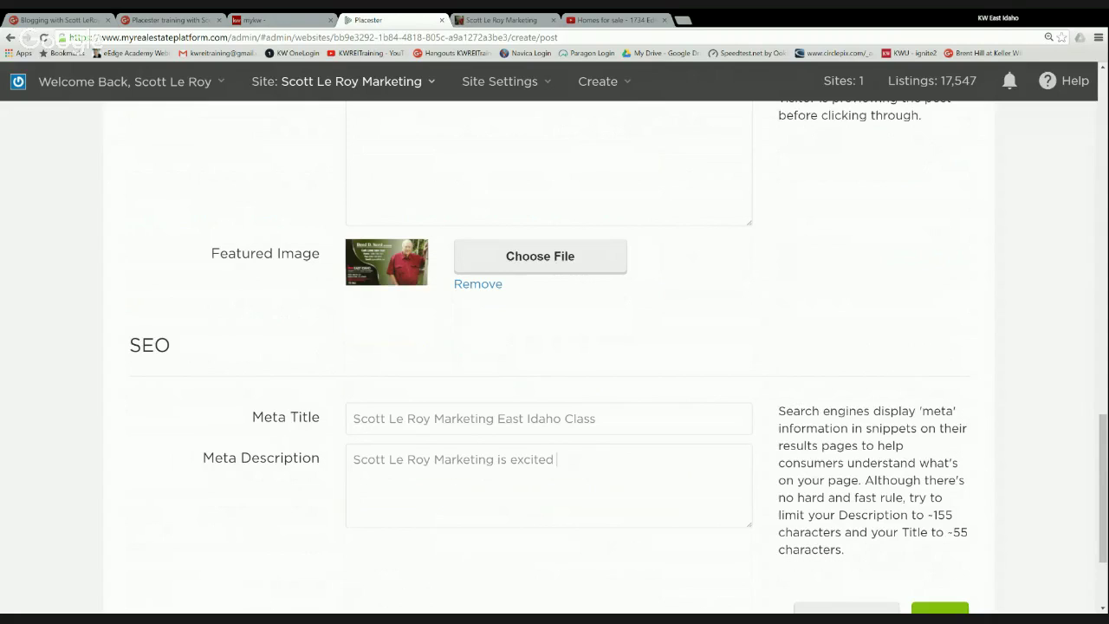
text( to join Keller Williams)
key(BackSpace)
key(BackSpace)
text(ms Realty)
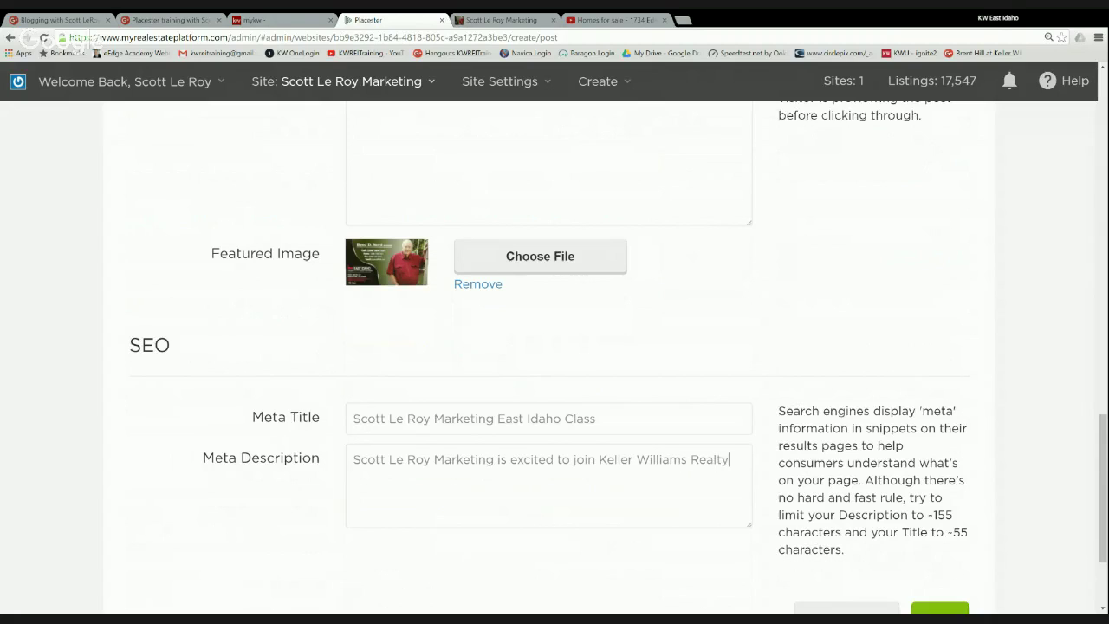
text( East Idaho for their training.)
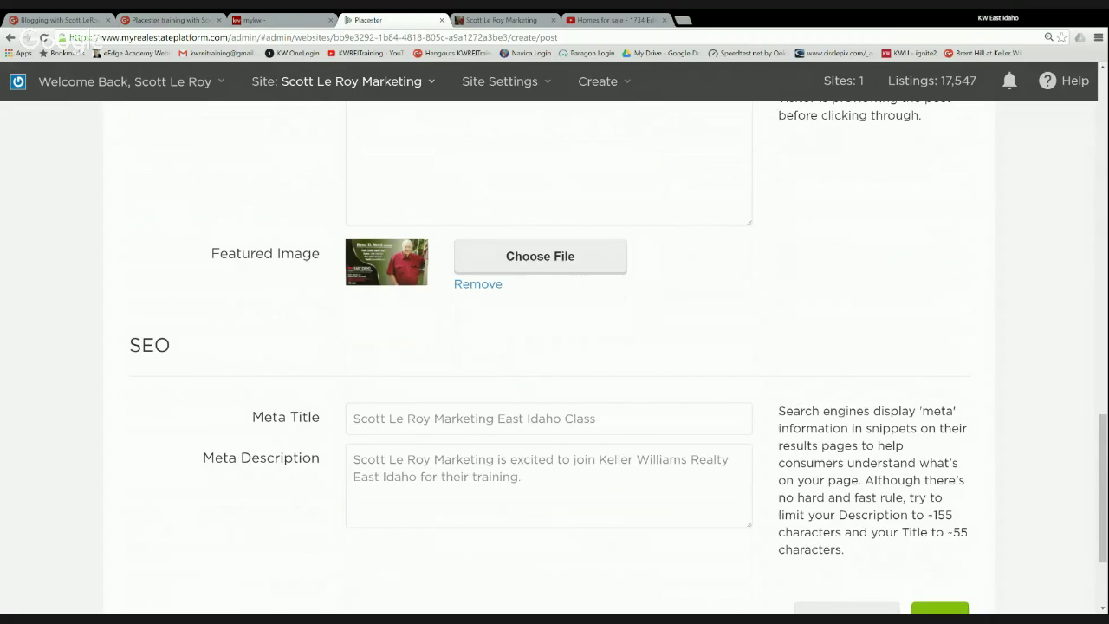
scroll(753, 481, down, 2)
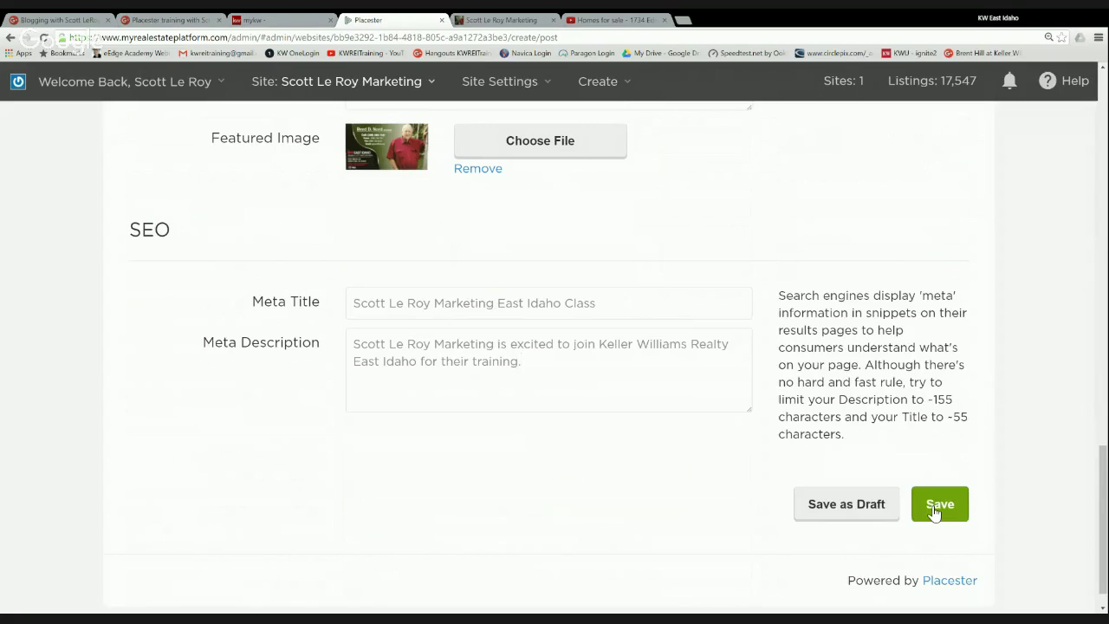
Step: Save the post and confirm it is listed as the fifth published entry in Blog Posts
click(934, 512)
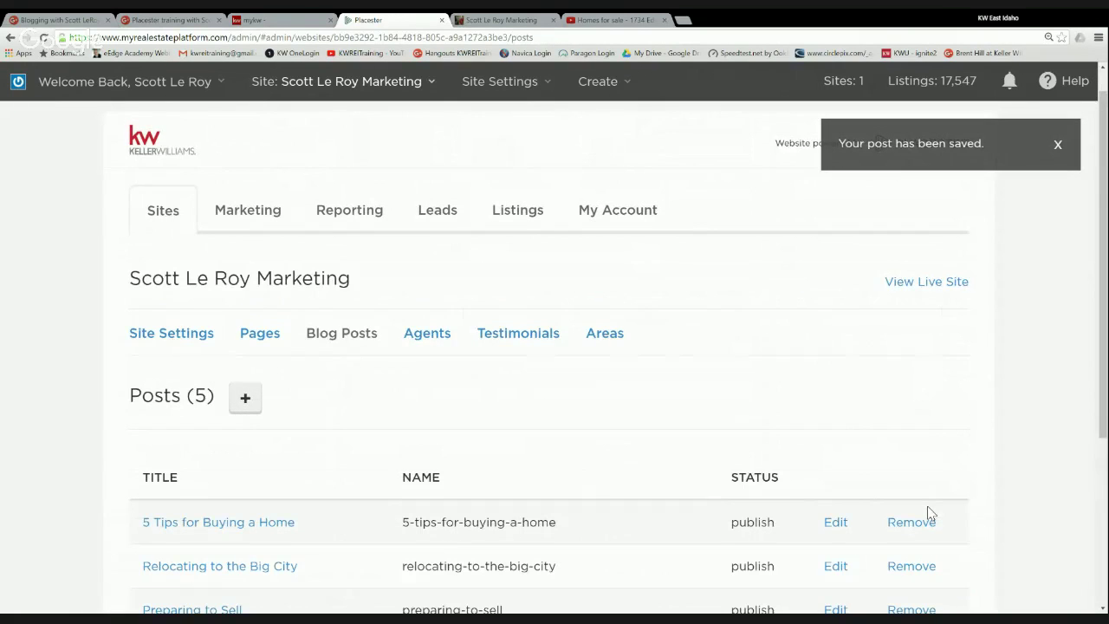
scroll(688, 354, down, 2)
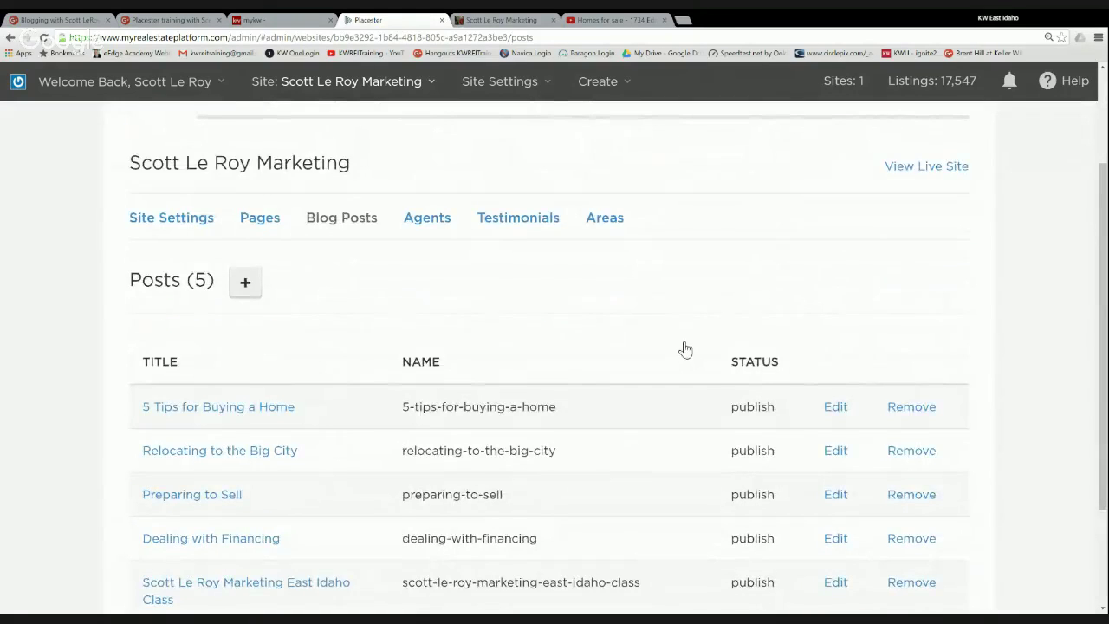
scroll(727, 442, down, 2)
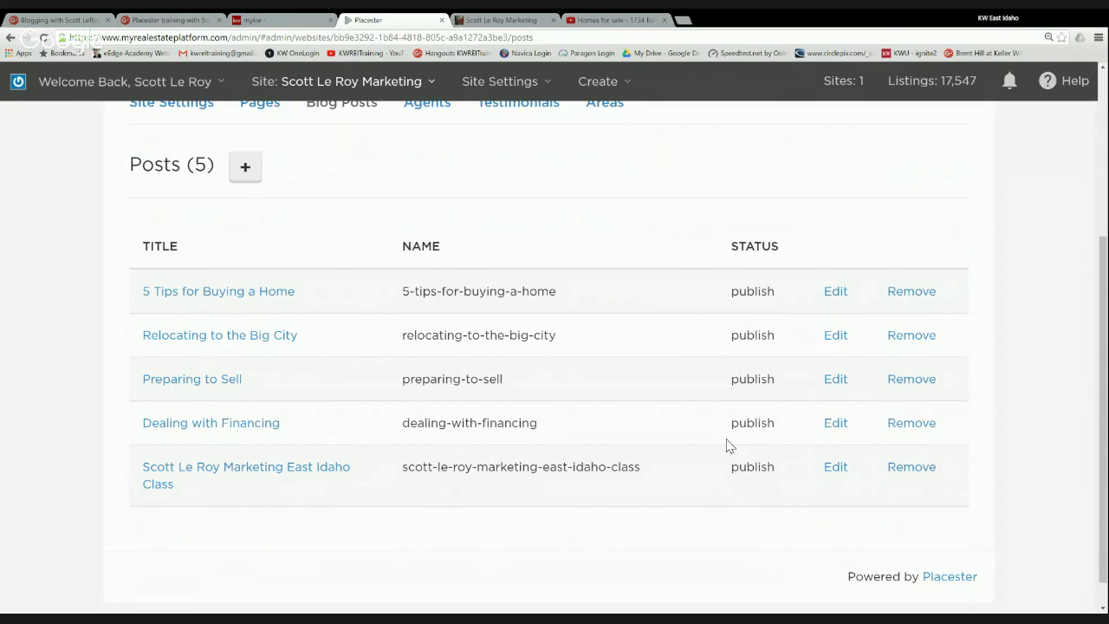
Step: Reload the live website tab and scroll down to its Blog section
click(530, 19)
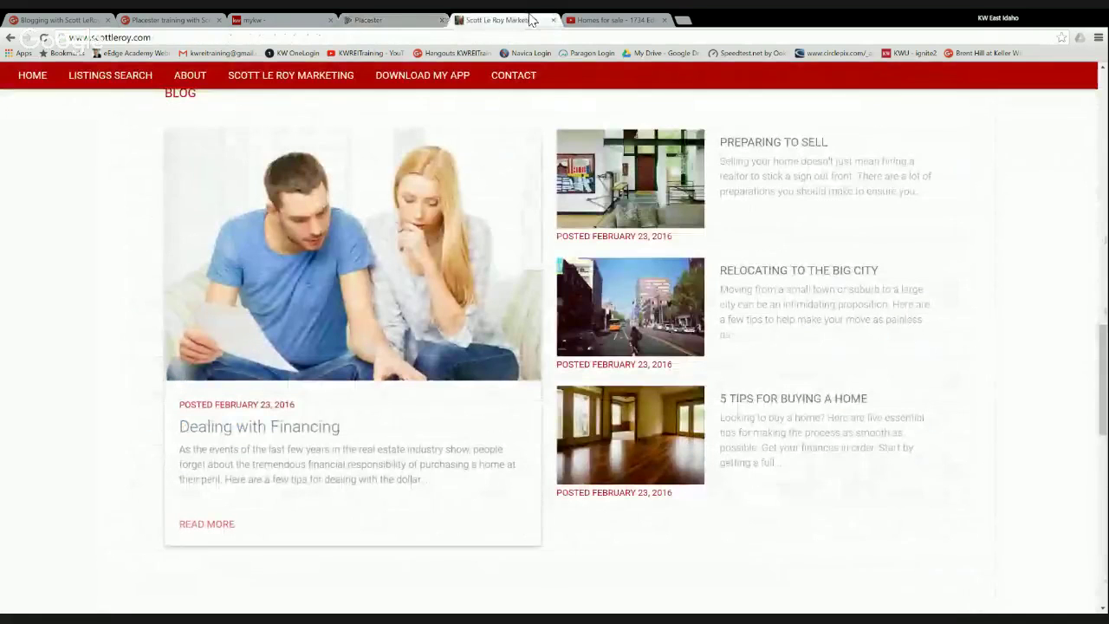
scroll(760, 230, up, 4)
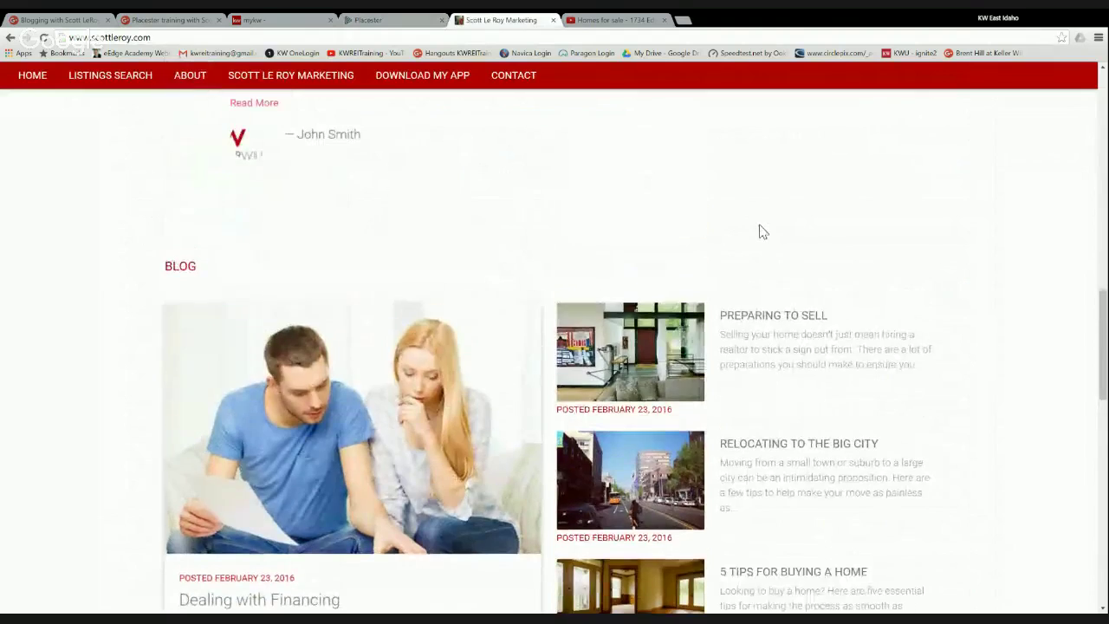
click(44, 37)
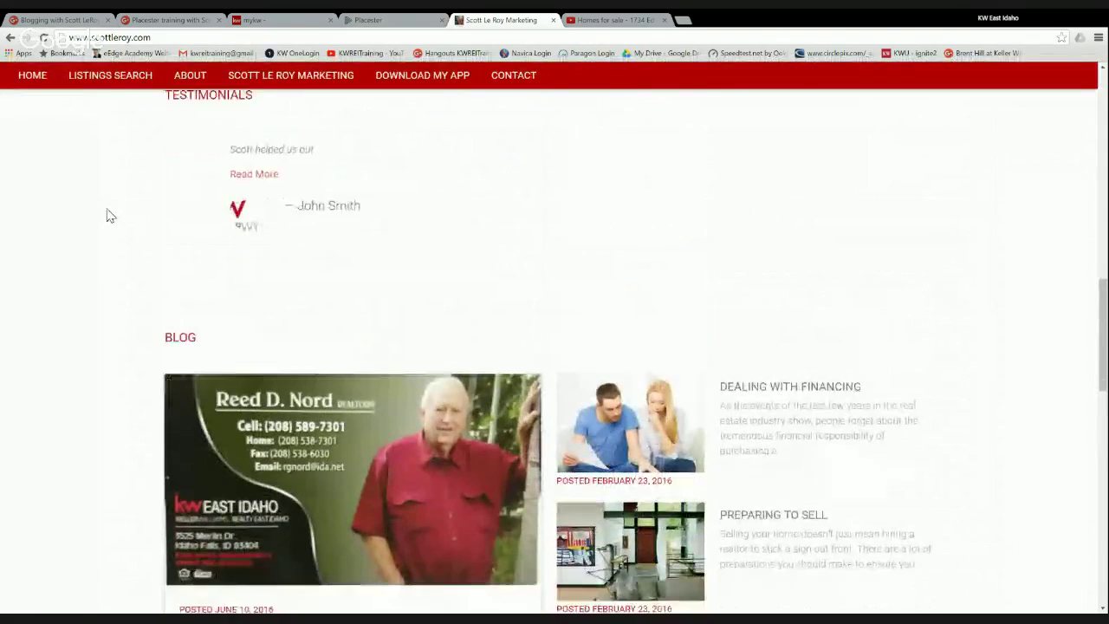
scroll(110, 216, down, 3)
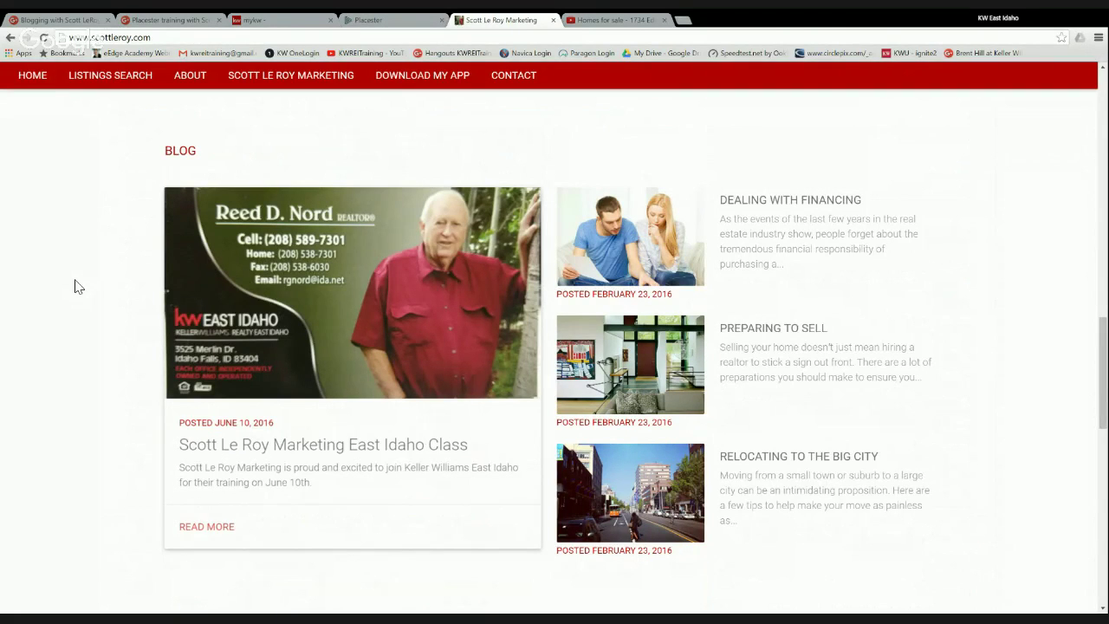
Step: Open the full East Idaho Class post on the live site and scroll through it
click(218, 533)
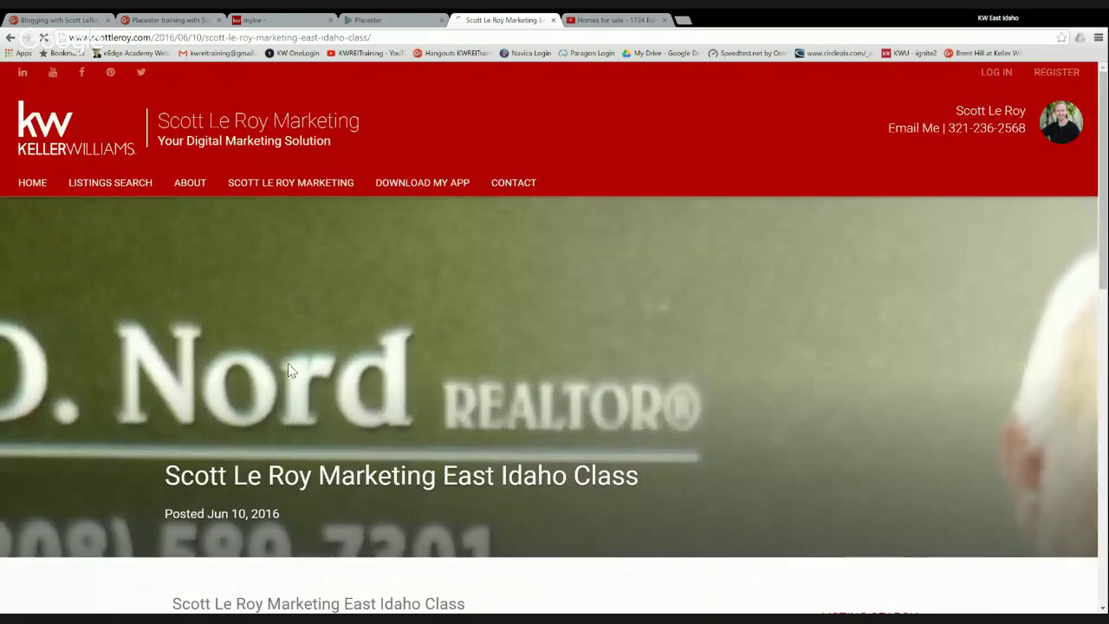
scroll(303, 364, down, 1)
scroll(389, 316, down, 3)
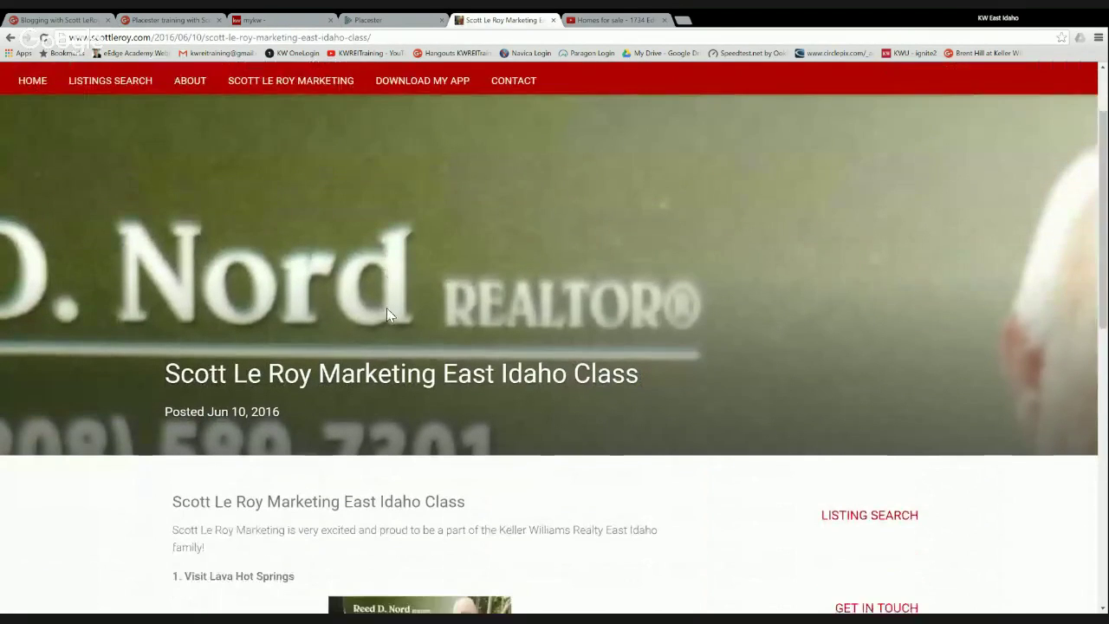
scroll(314, 344, down, 2)
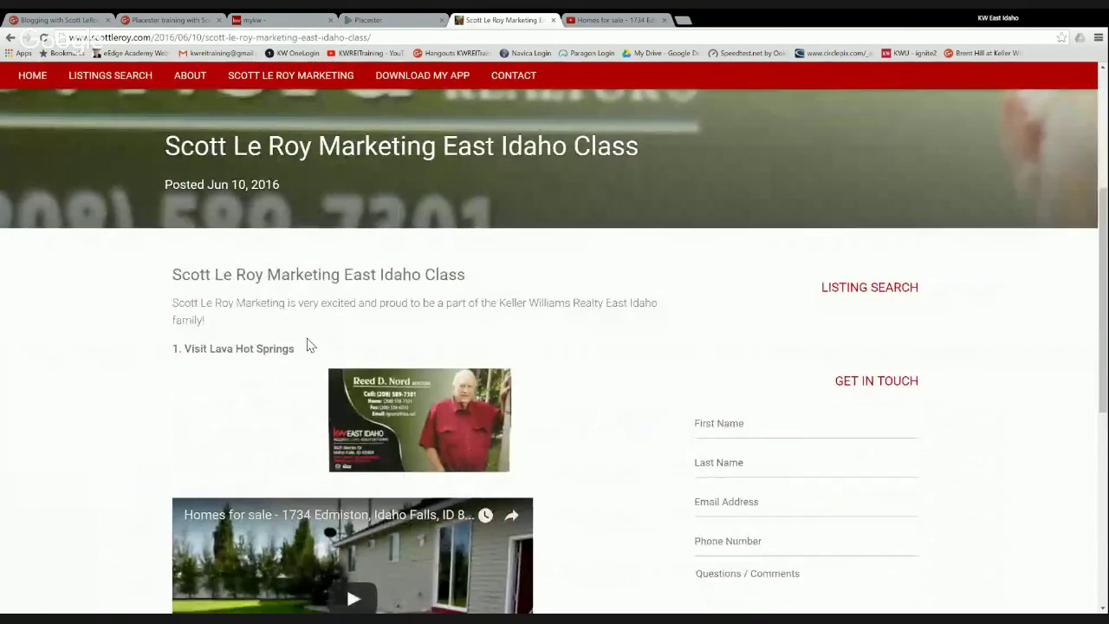
scroll(310, 343, down, 2)
scroll(164, 325, down, 2)
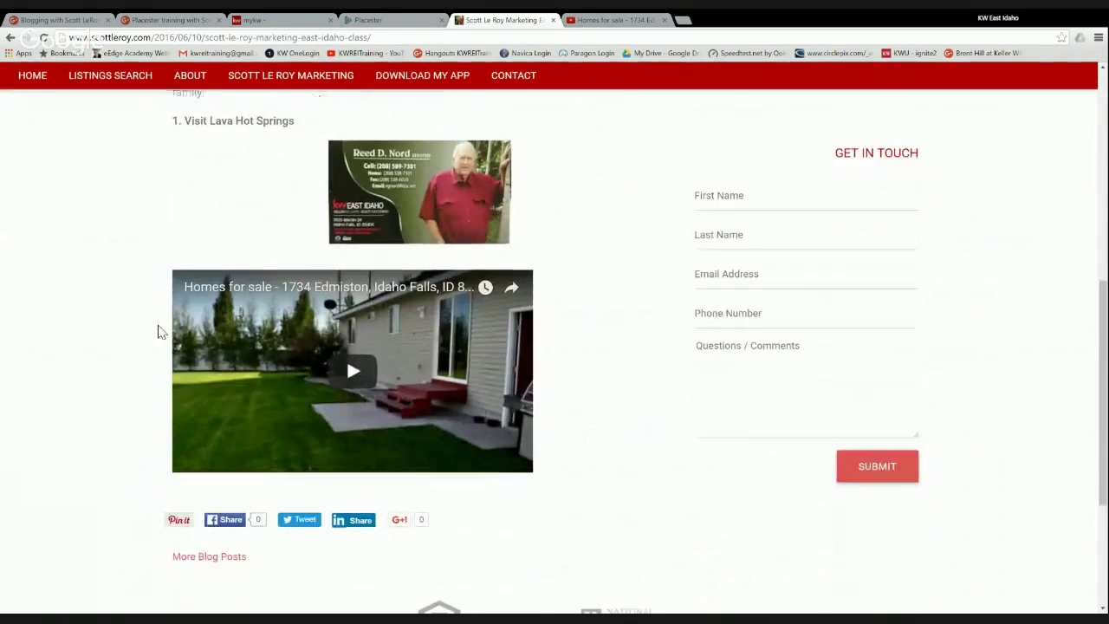
scroll(164, 346, down, 2)
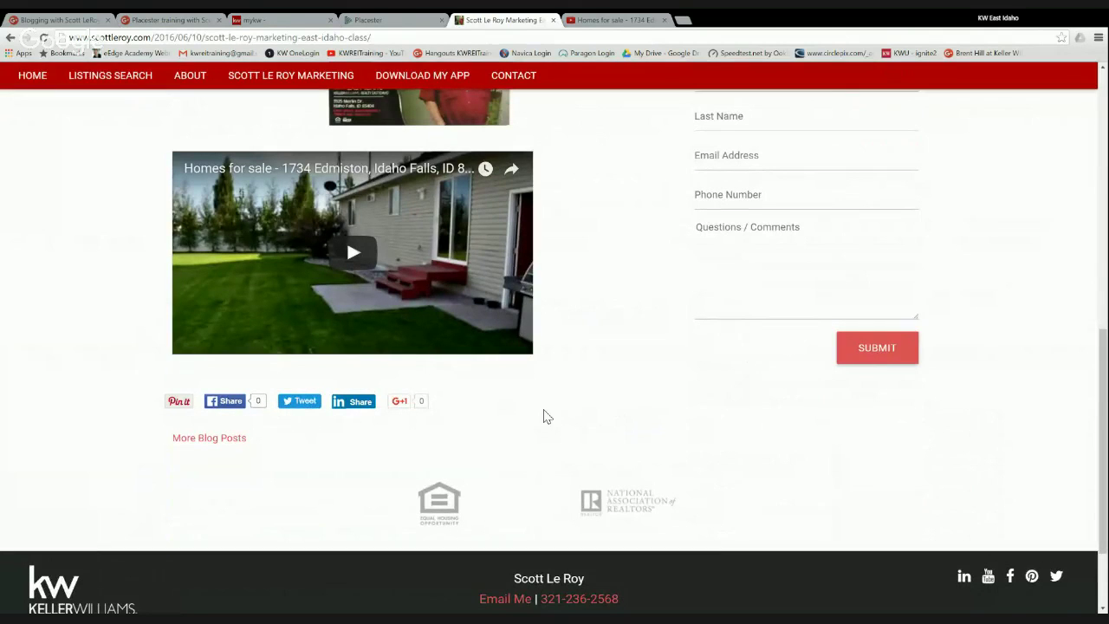
Step: Return to the top of the post and go to the Blog page under the ABOUT menu
scroll(562, 410, up, 2)
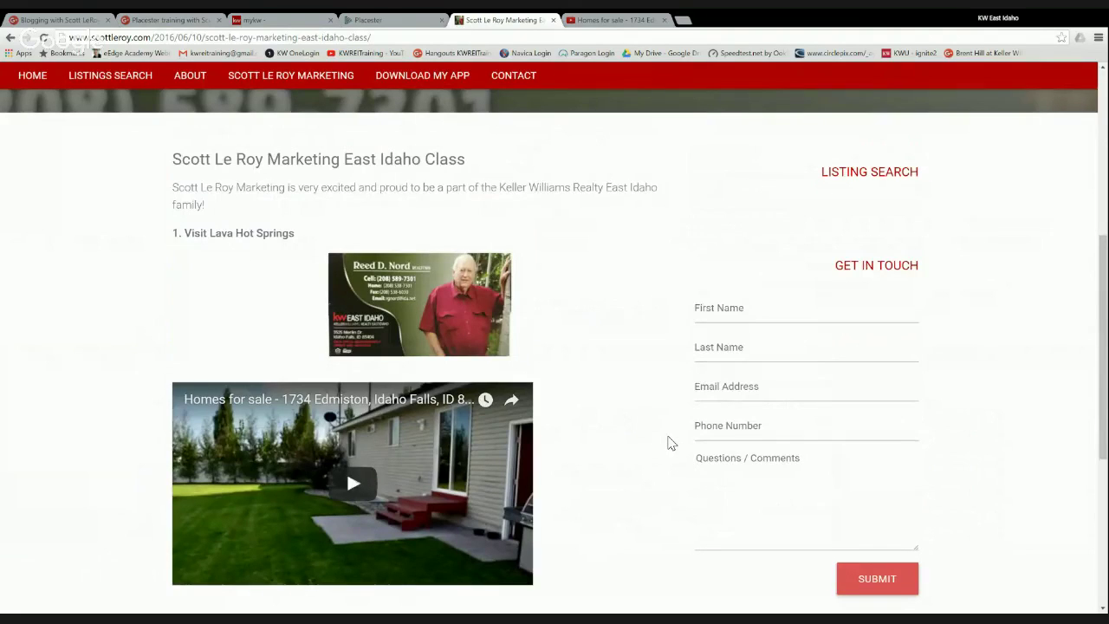
scroll(667, 442, down, 3)
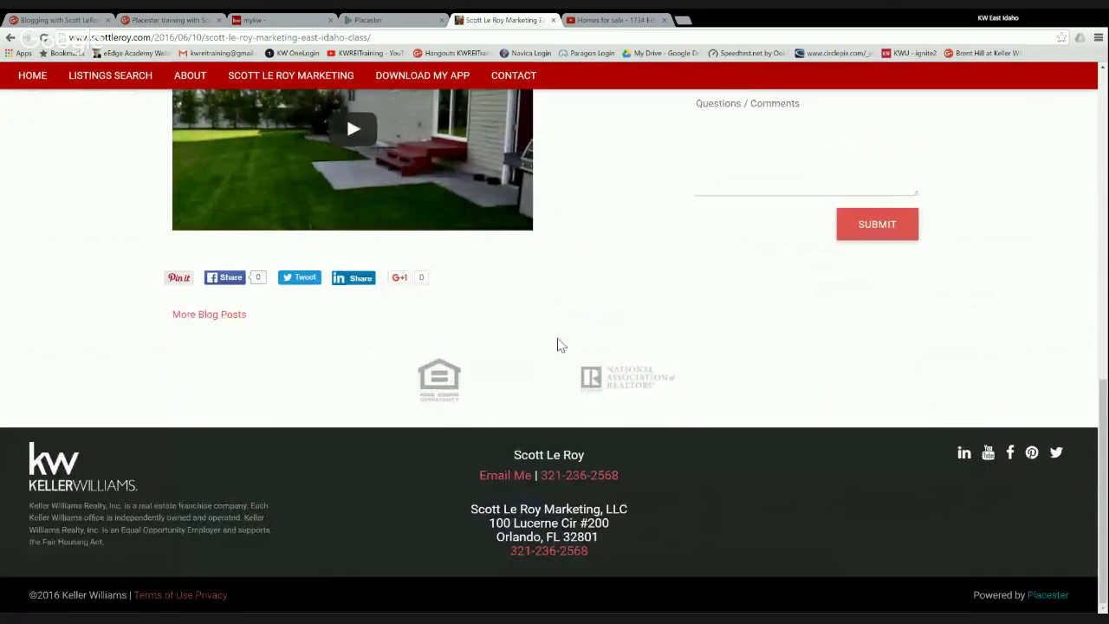
scroll(561, 355, up, 3)
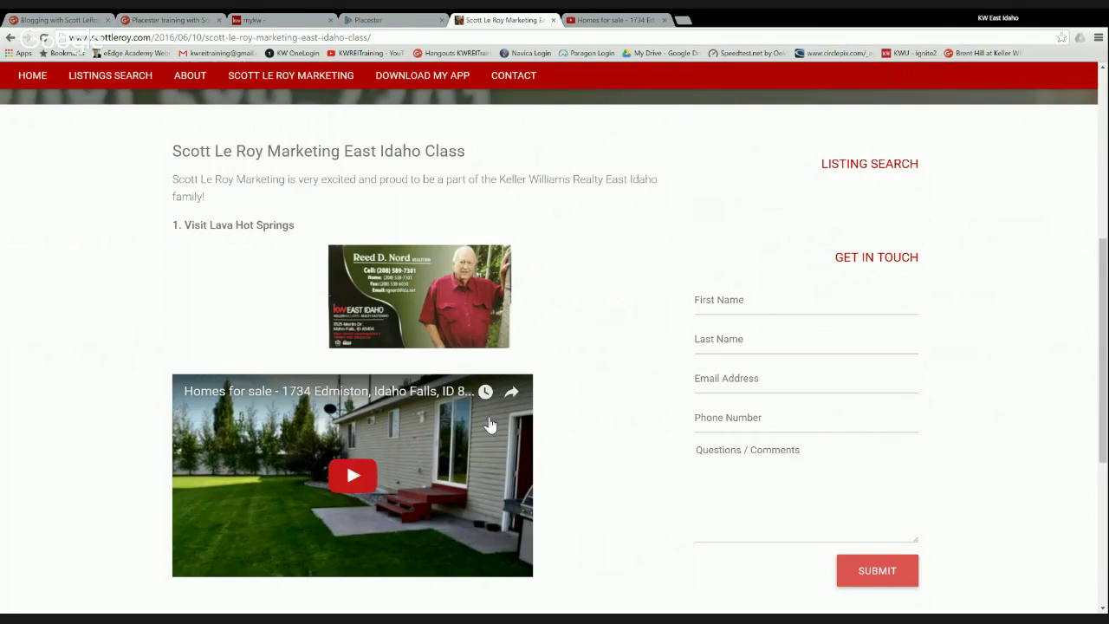
scroll(607, 384, up, 2)
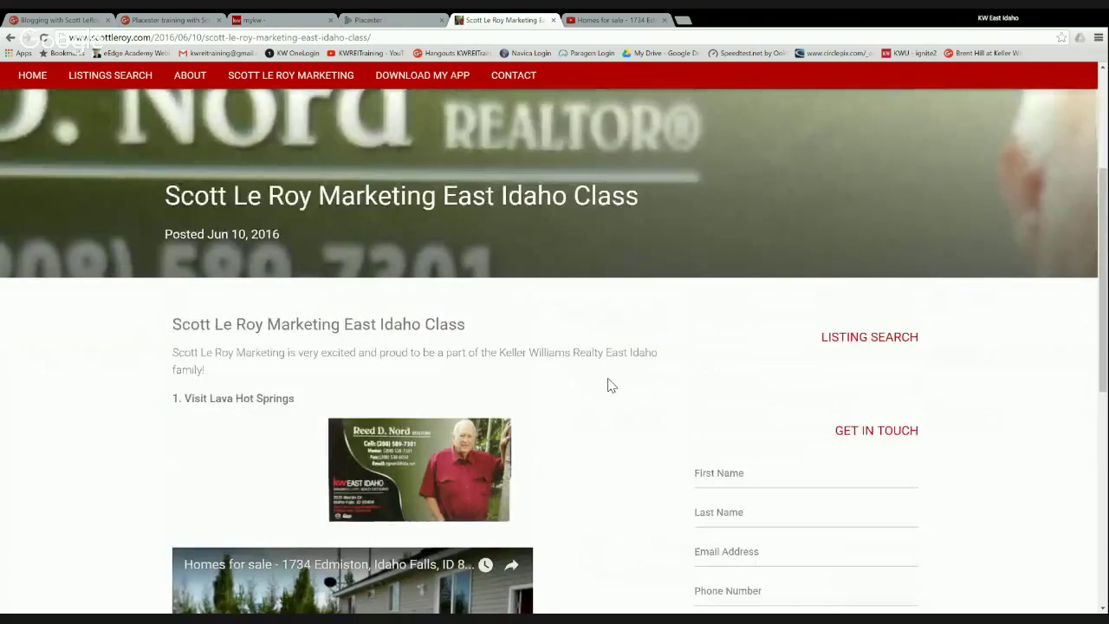
scroll(607, 381, up, 4)
mouse_move(188, 192)
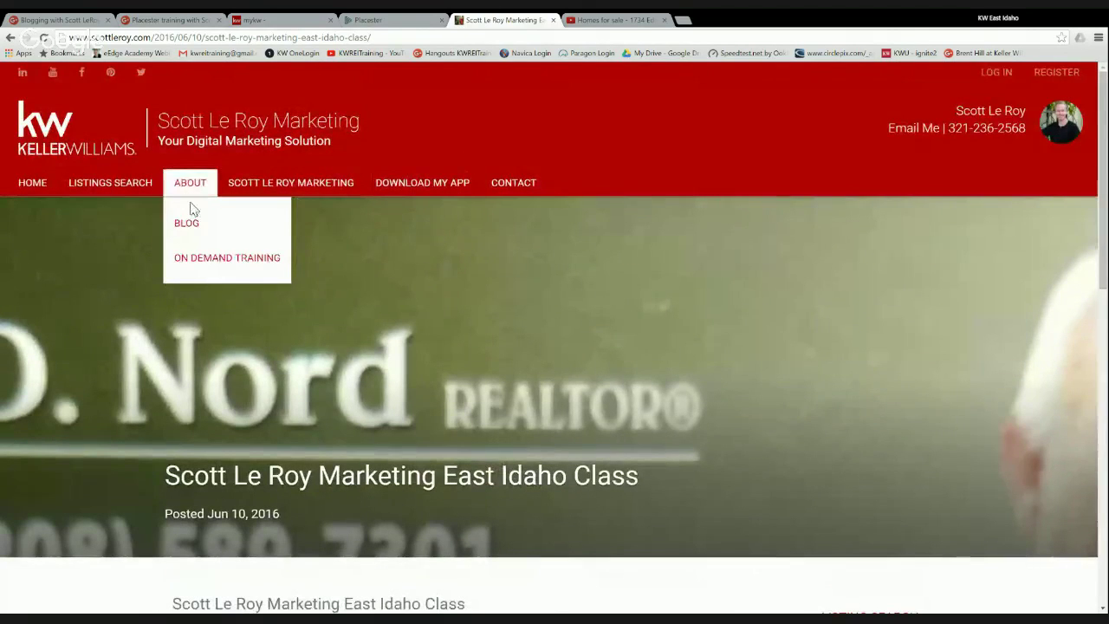
click(199, 224)
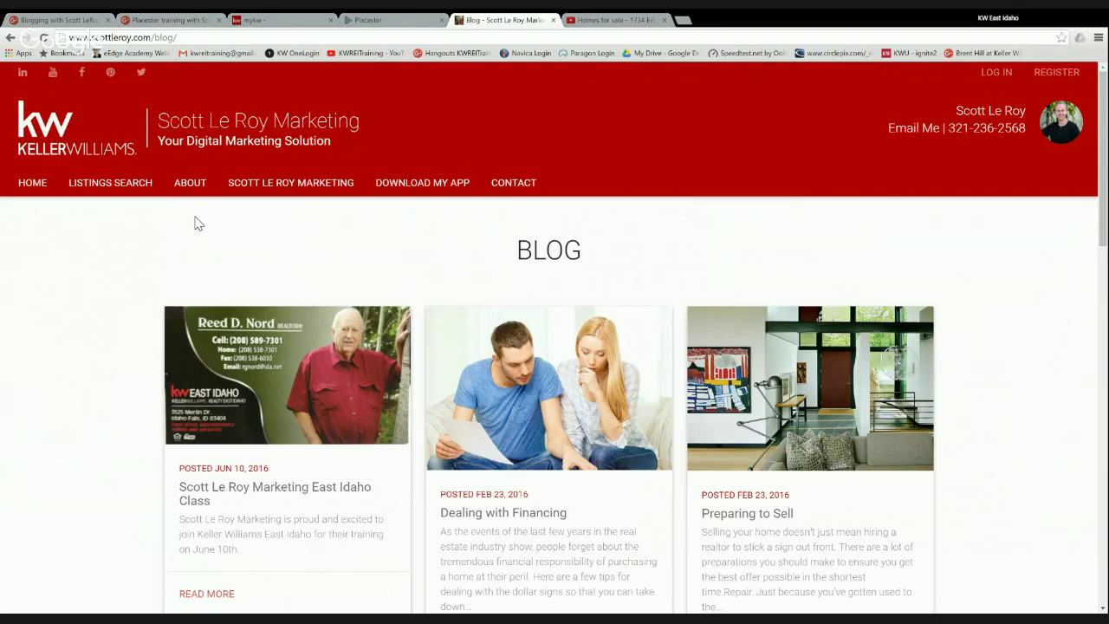
Step: Open the East Idaho Class post from the first blog card and scroll into it
click(276, 345)
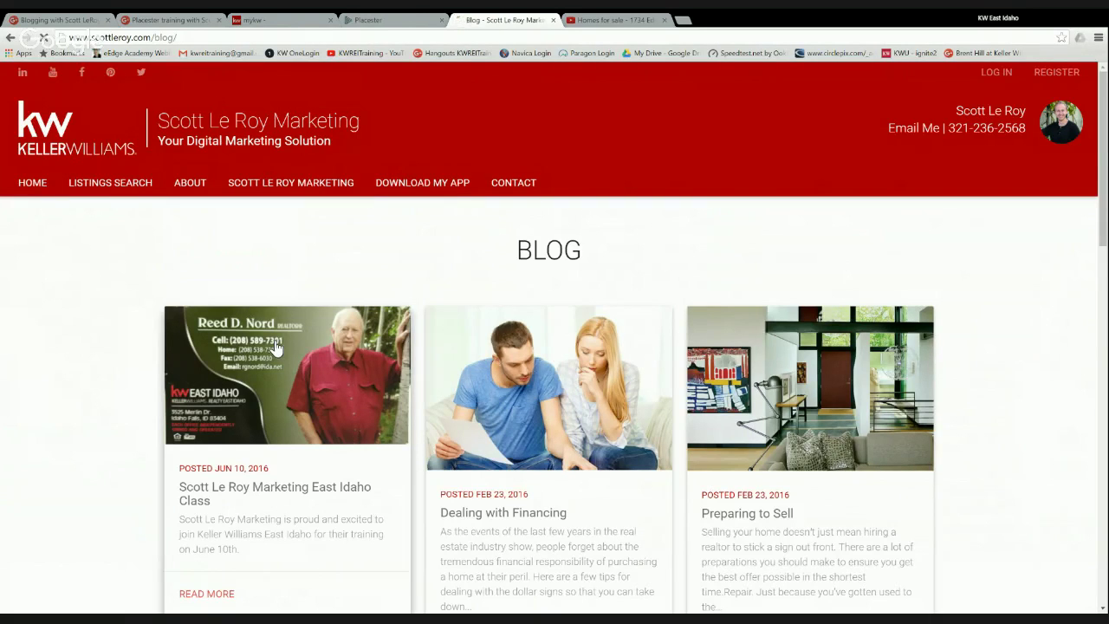
scroll(168, 350, down, 1)
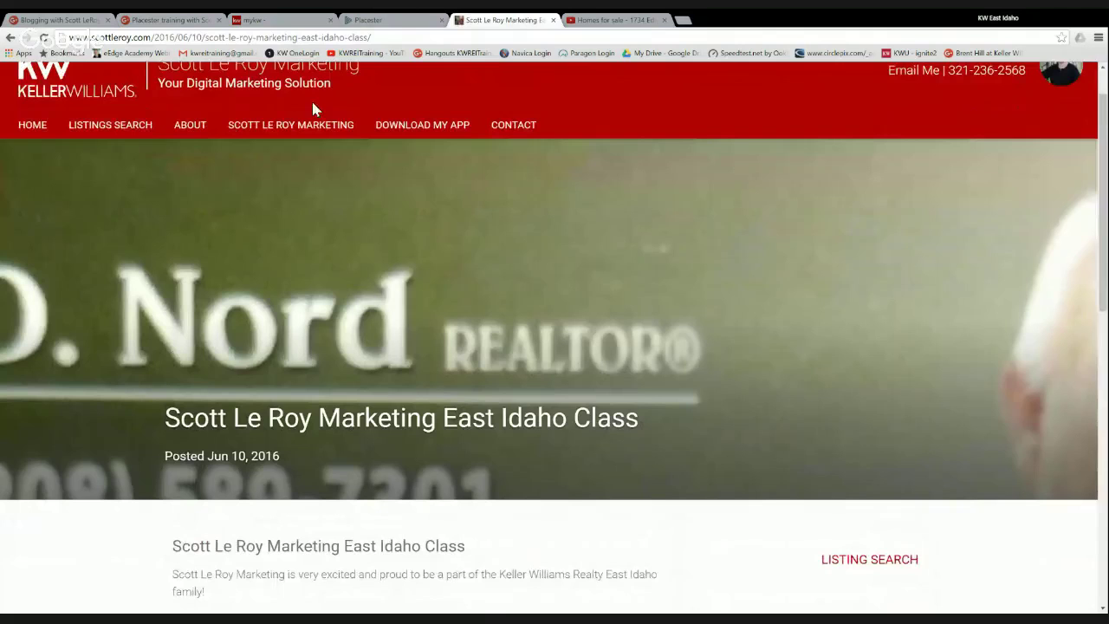
Step: Switch from the class post to the YouTube 'Homes for sale - 1734 Edmiston' video tab
click(343, 38)
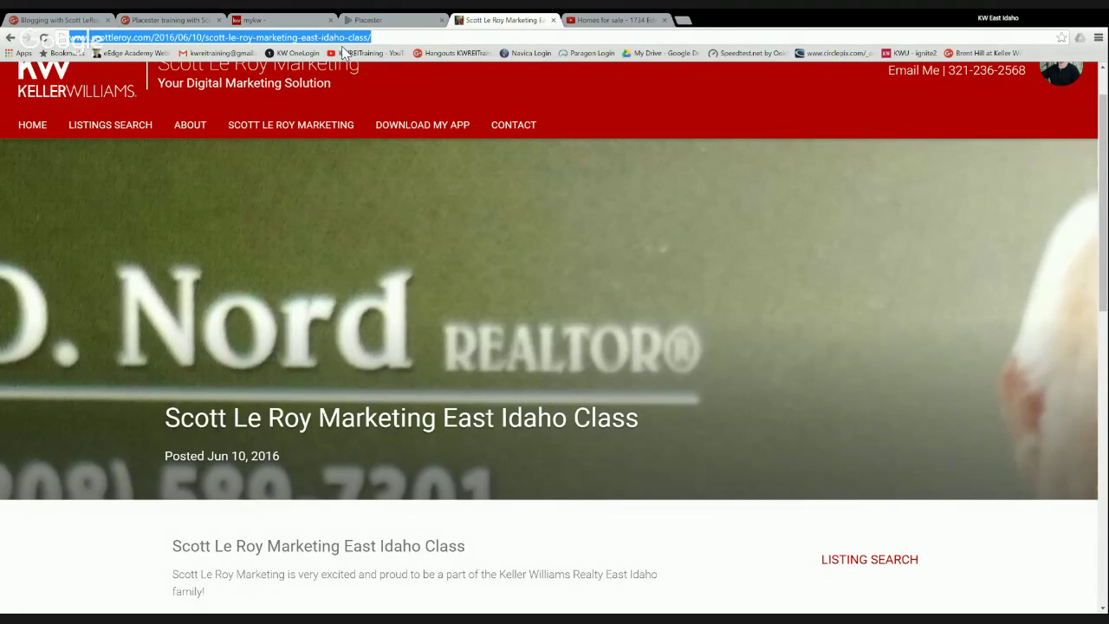
click(620, 22)
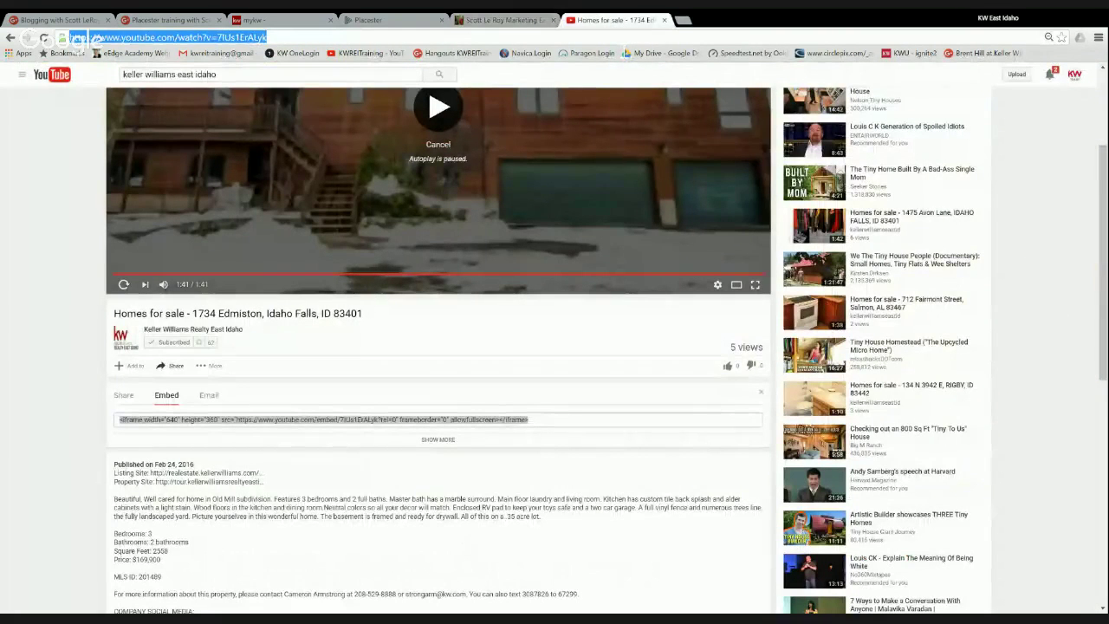
Step: Load hootsuite.com in place of the YouTube home-for-sale video page
text(Sweet)
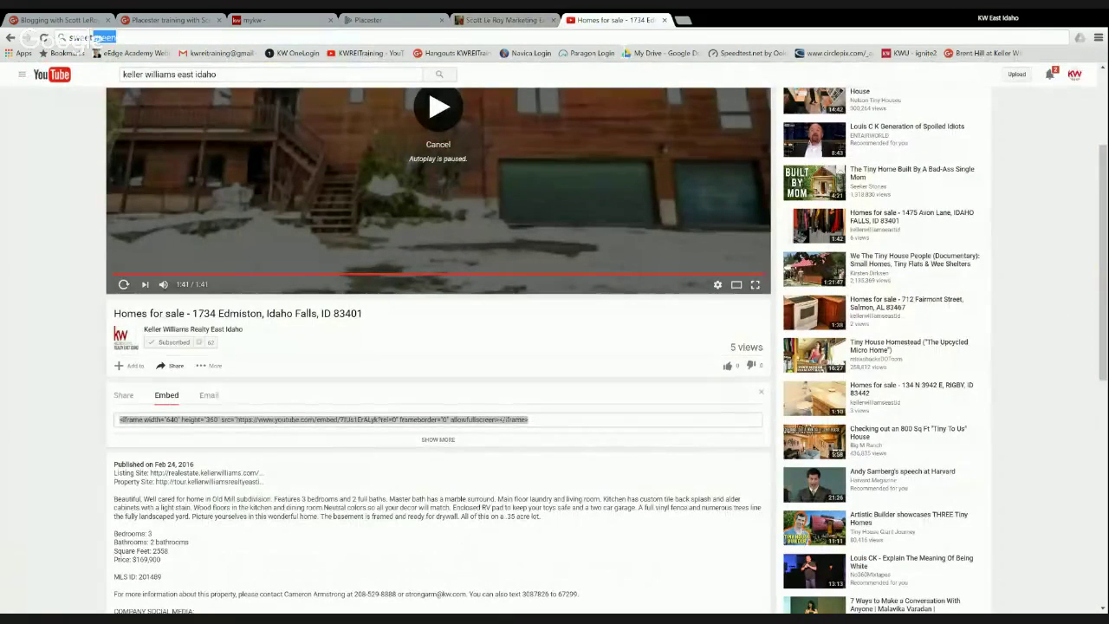
key(BackSpace)
key(BackSpace)
key(BackSpace)
text(hootsuite.com)
key(Return)
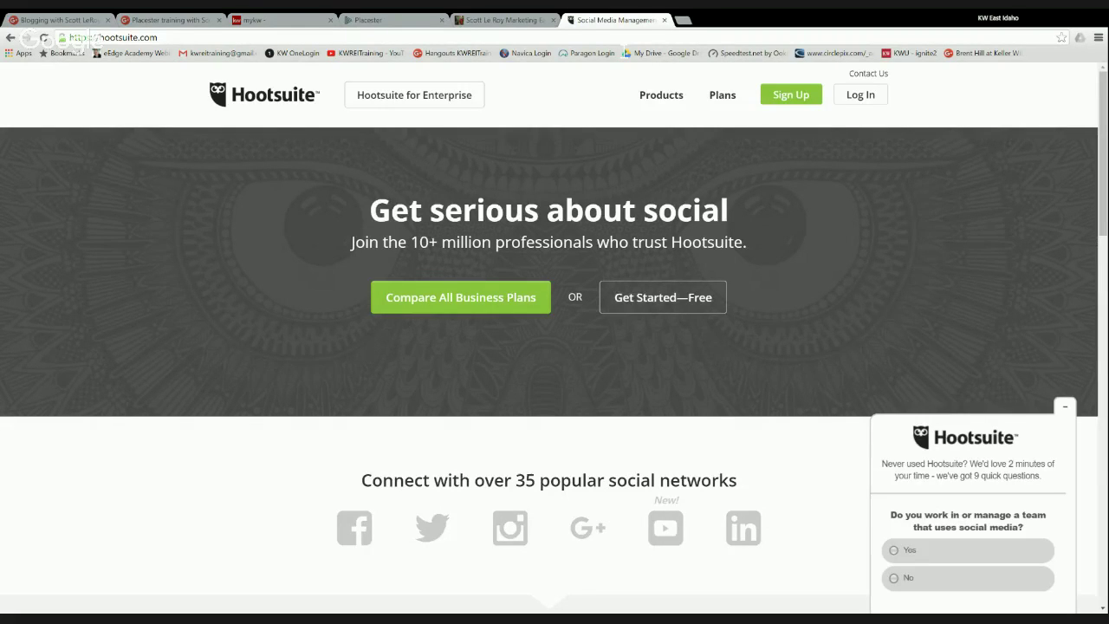
Step: Minimize the Hootsuite quick-questions survey popup to reveal the homepage
click(1064, 407)
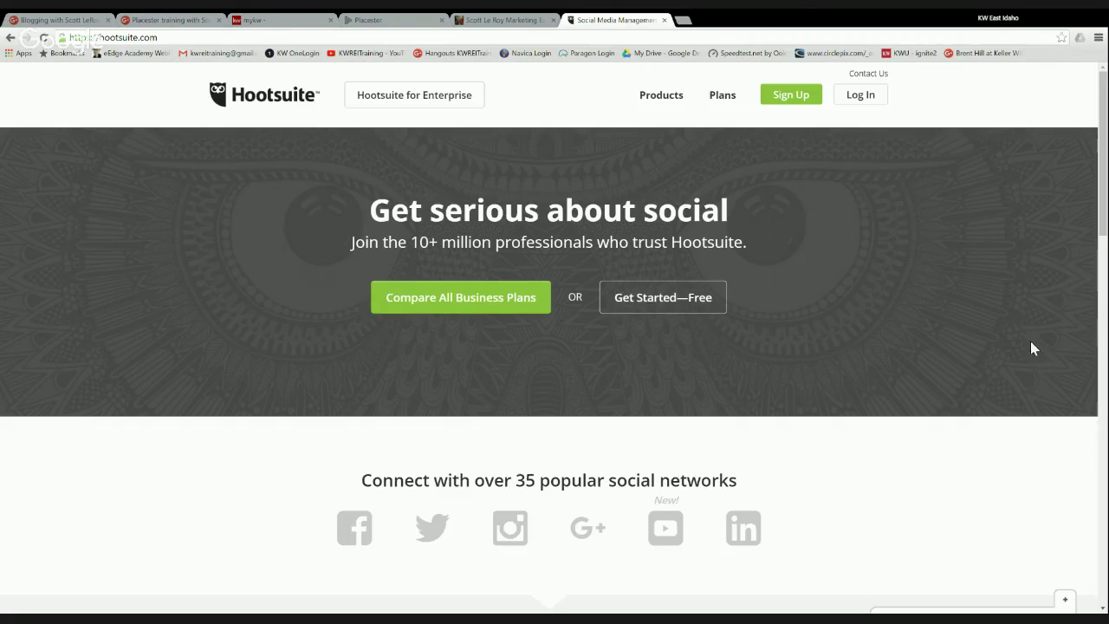
Step: Close the Hootsuite tab, scroll through the East Idaho Class post, and open a blank tab
click(664, 20)
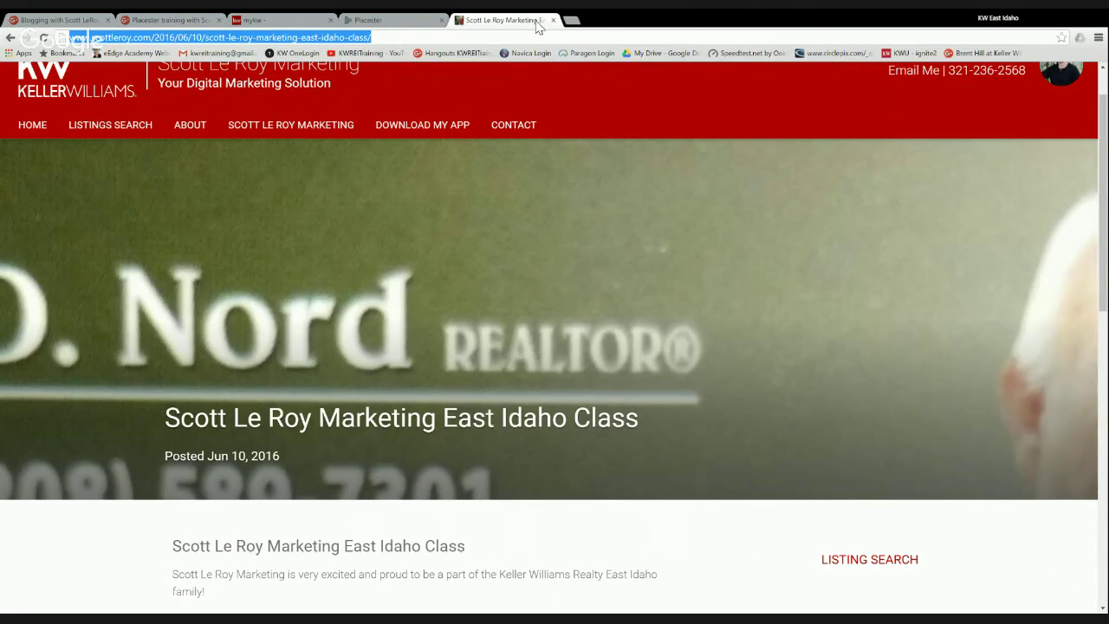
scroll(519, 223, down, 1)
scroll(519, 223, down, 3)
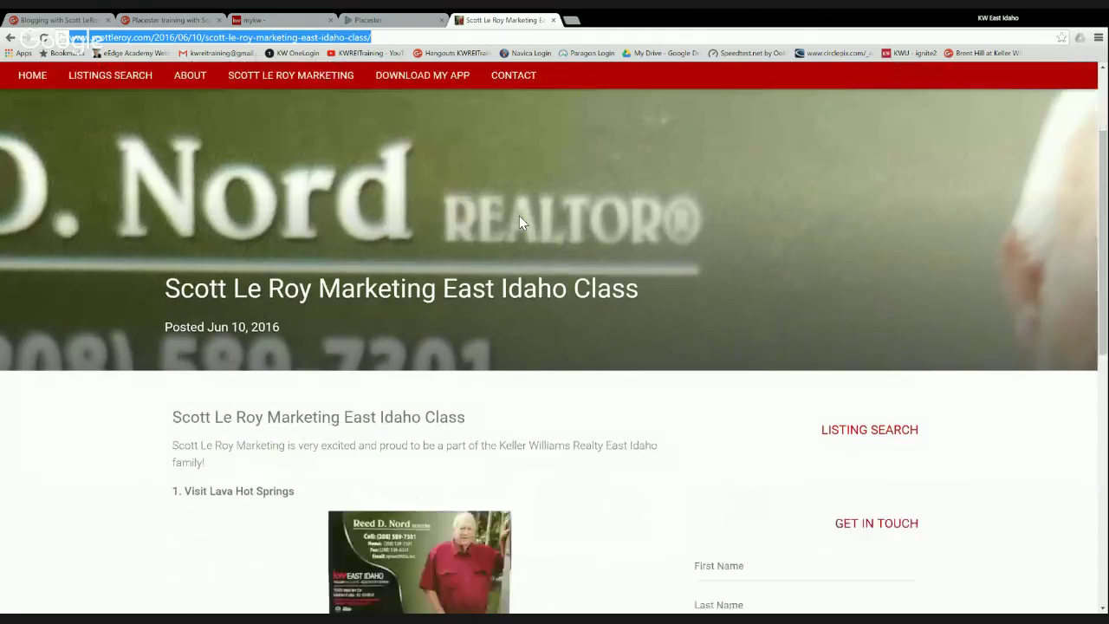
scroll(520, 239, down, 1)
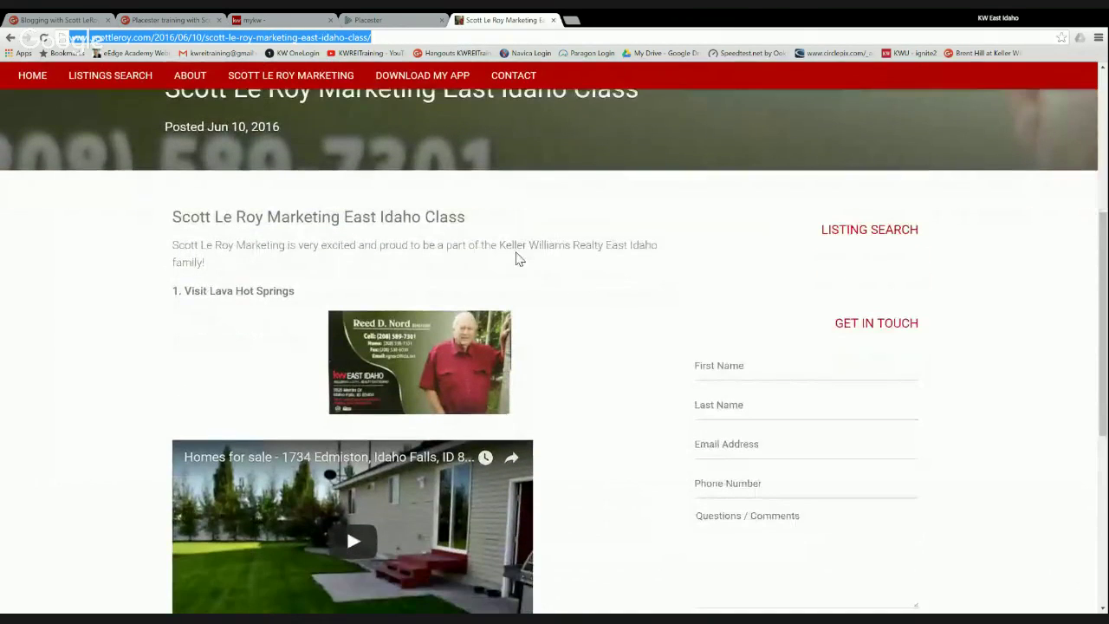
scroll(539, 301, down, 1)
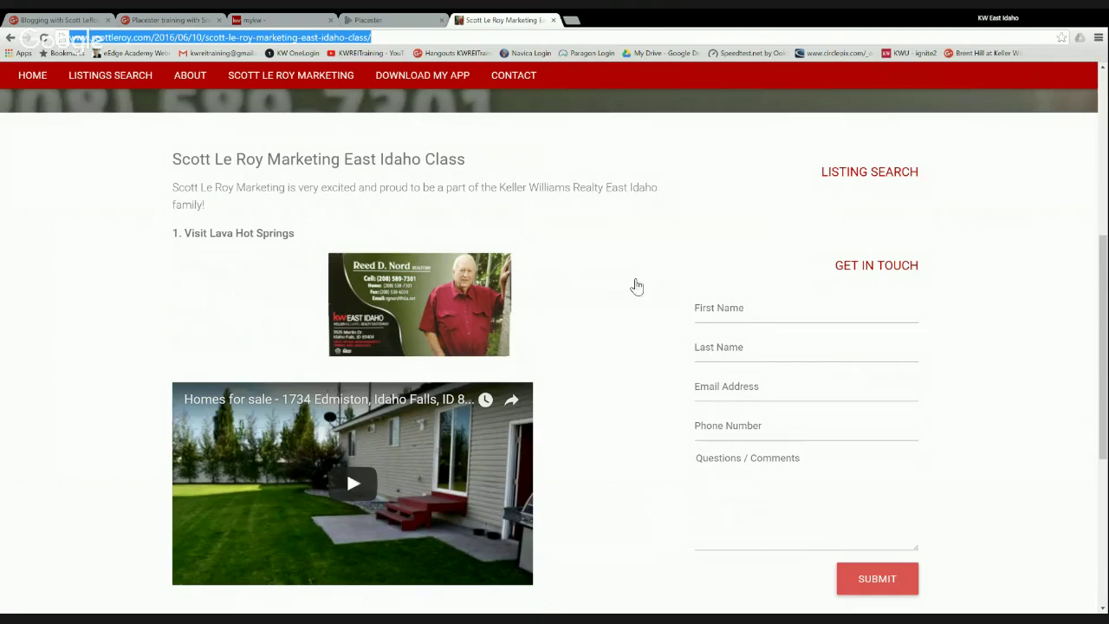
click(574, 23)
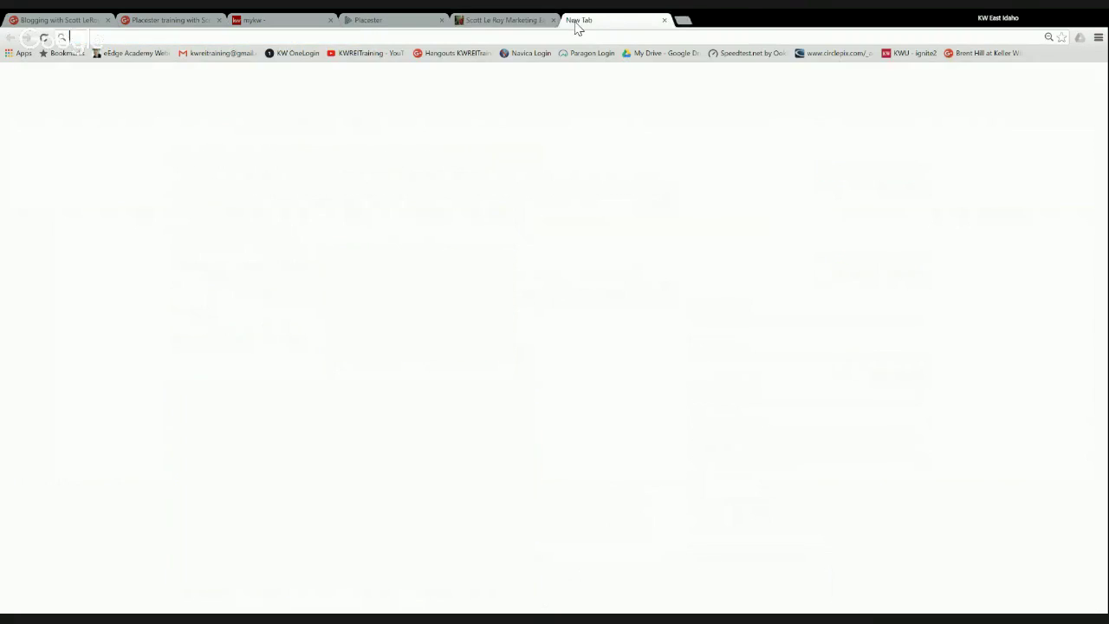
Step: Enter the marketing business's facebook.com page URL in the new tab and load it
text(scottleroy)
key(BackSpace)
key(BackSpace)
key(BackSpace)
key(BackSpace)
key(BackSpace)
key(BackSpace)
key(BackSpace)
key(BackSpace)
key(BackSpace)
key(BackSpace)
key(BackSpace)
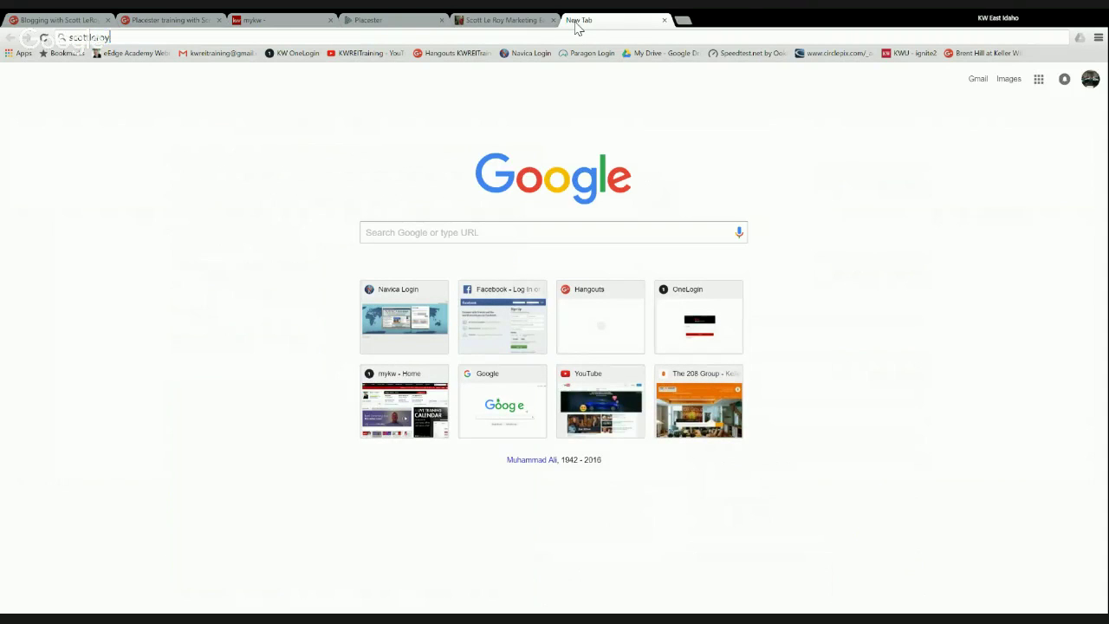
text(facebook.com)
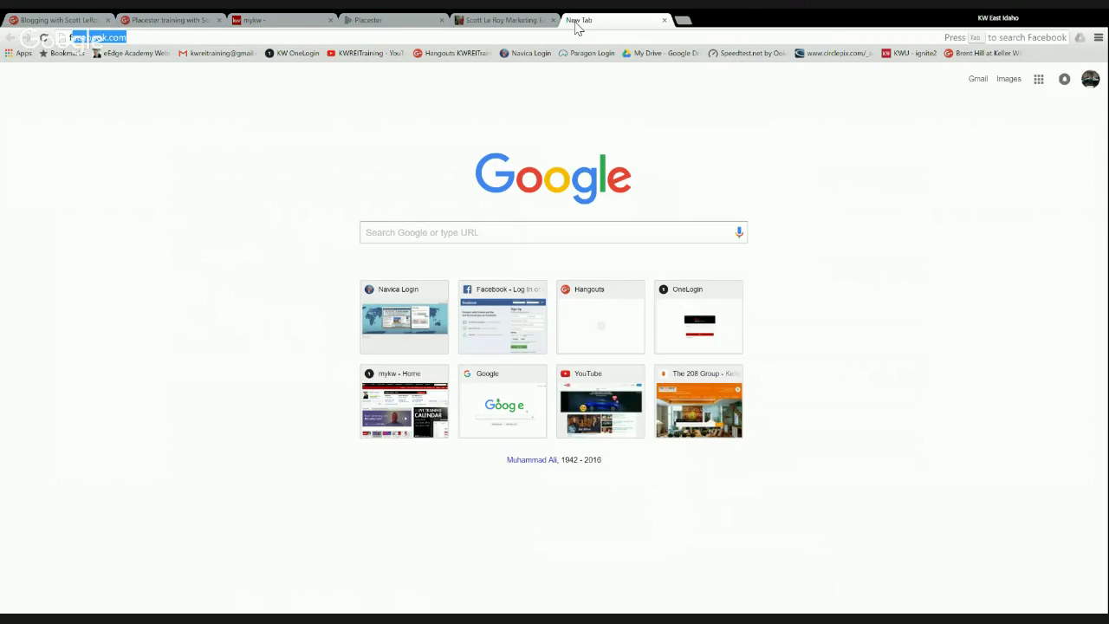
text(/)
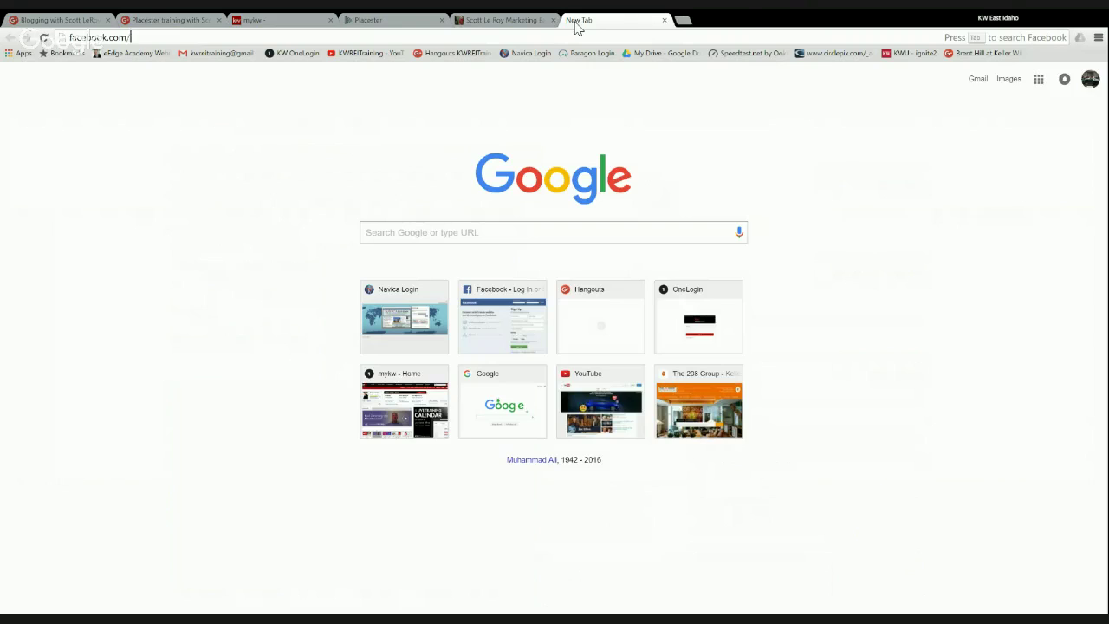
text(scottleroymarketing)
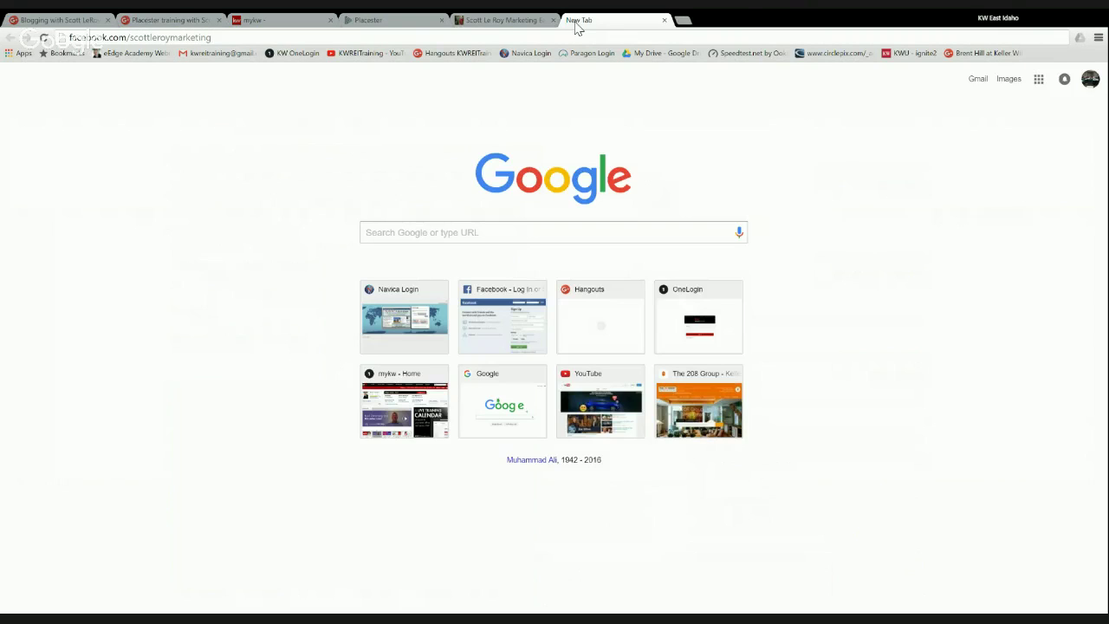
key(Return)
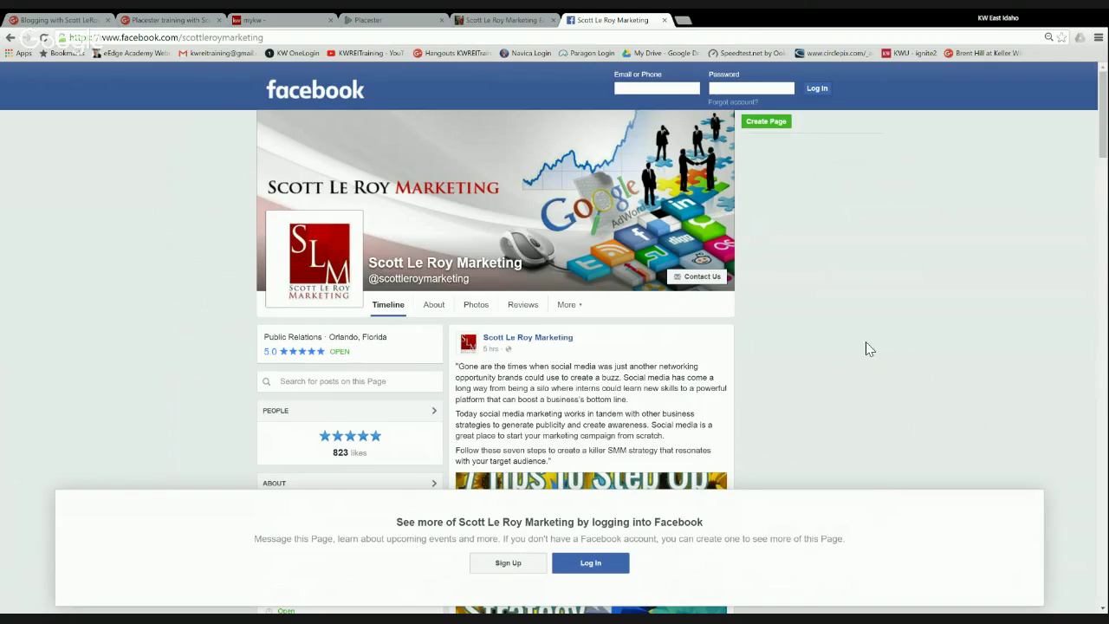
Step: Edit the Facebook address from the business page to the agent's personal profile and load it
click(251, 38)
click(258, 39)
double_click(192, 38)
drag(192, 38, 203, 44)
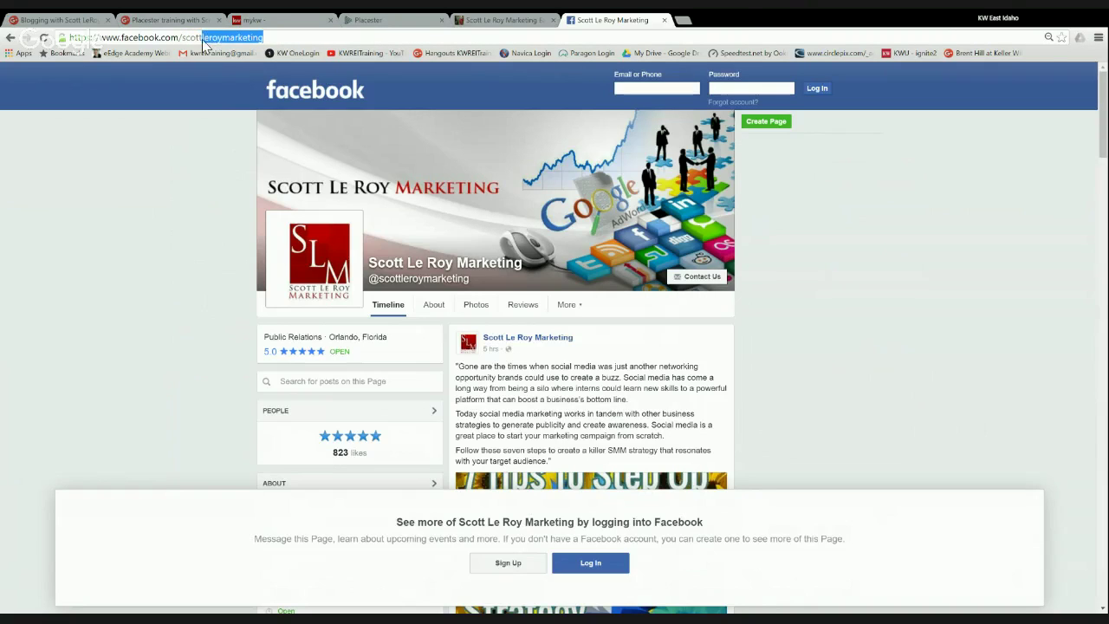
key(BackSpace)
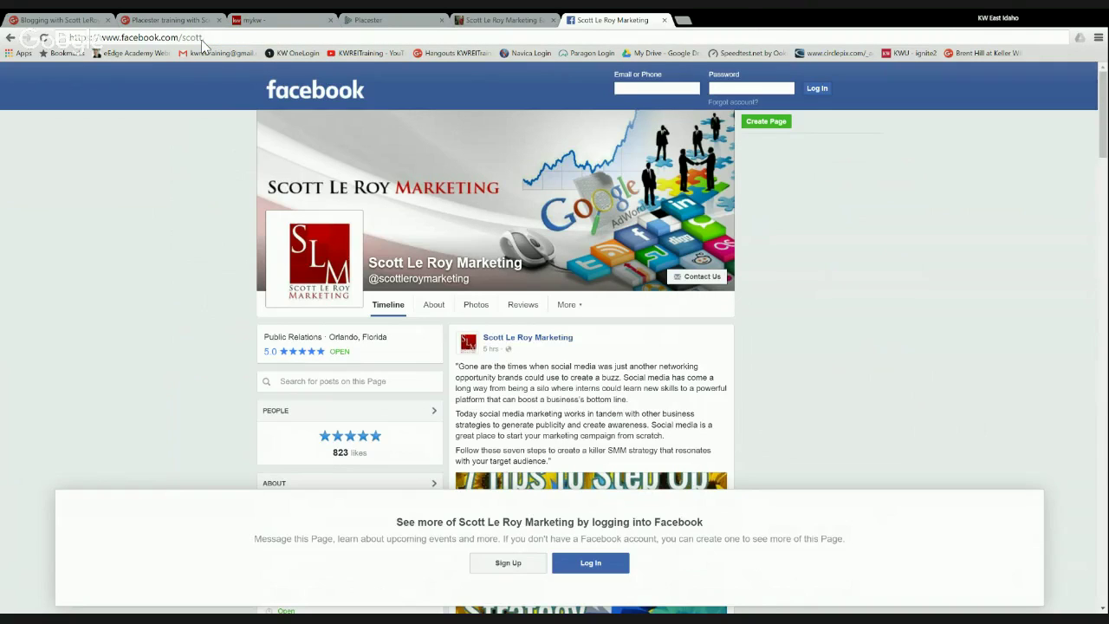
text(m/)
key(BackSpace)
text(.leroy)
key(Return)
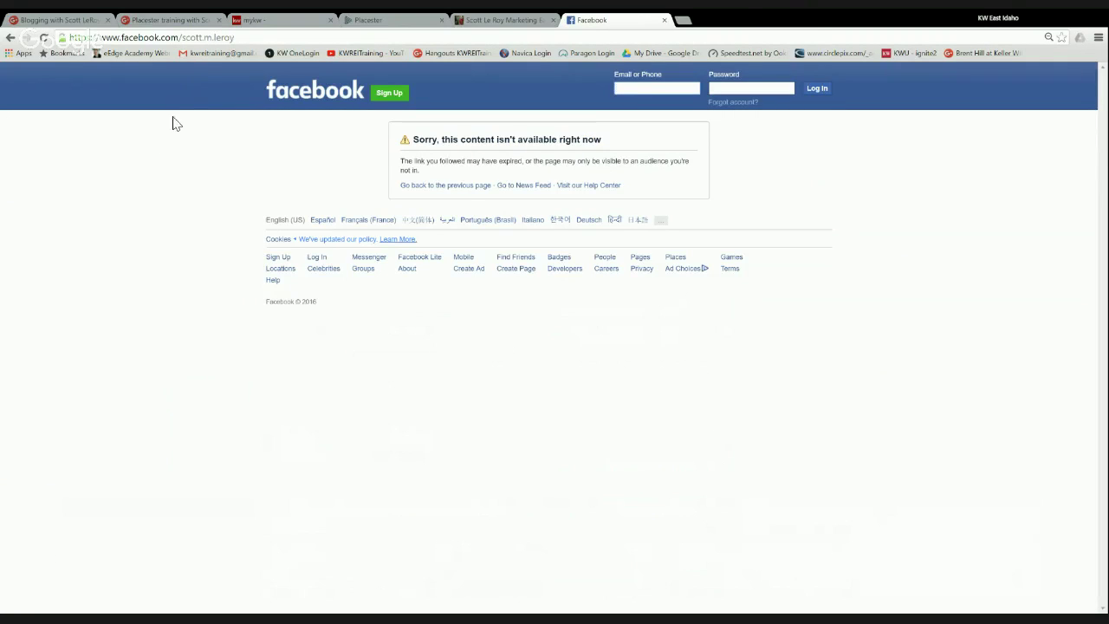
Step: Correct and reload the profile address until it loads, then close the Facebook tab
click(225, 37)
double_click(223, 38)
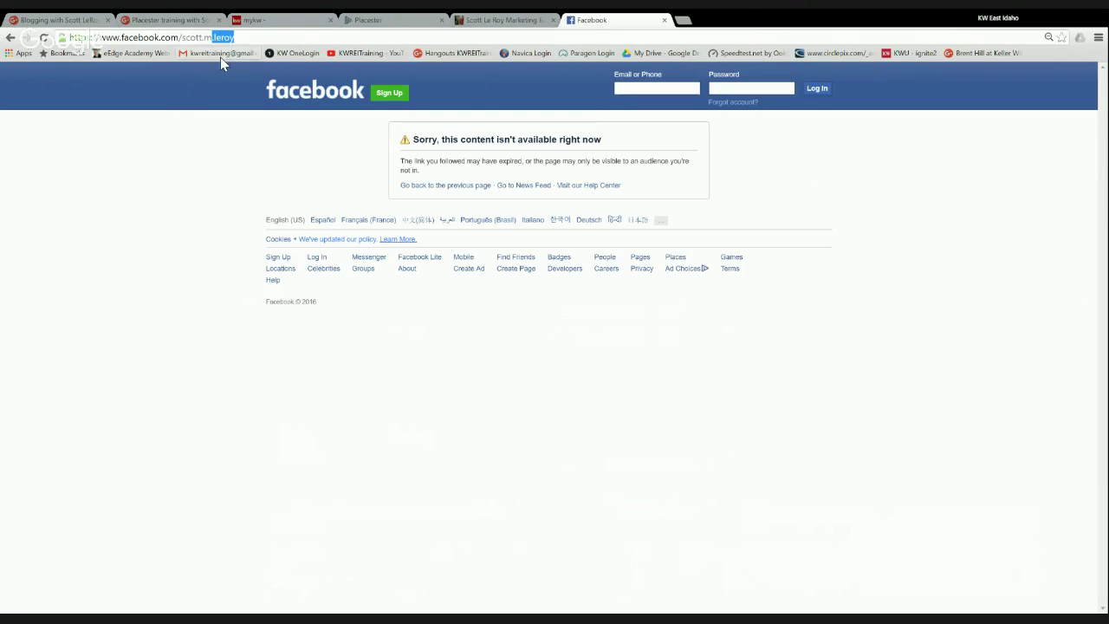
text(le.r)
key(Return)
click(78, 41)
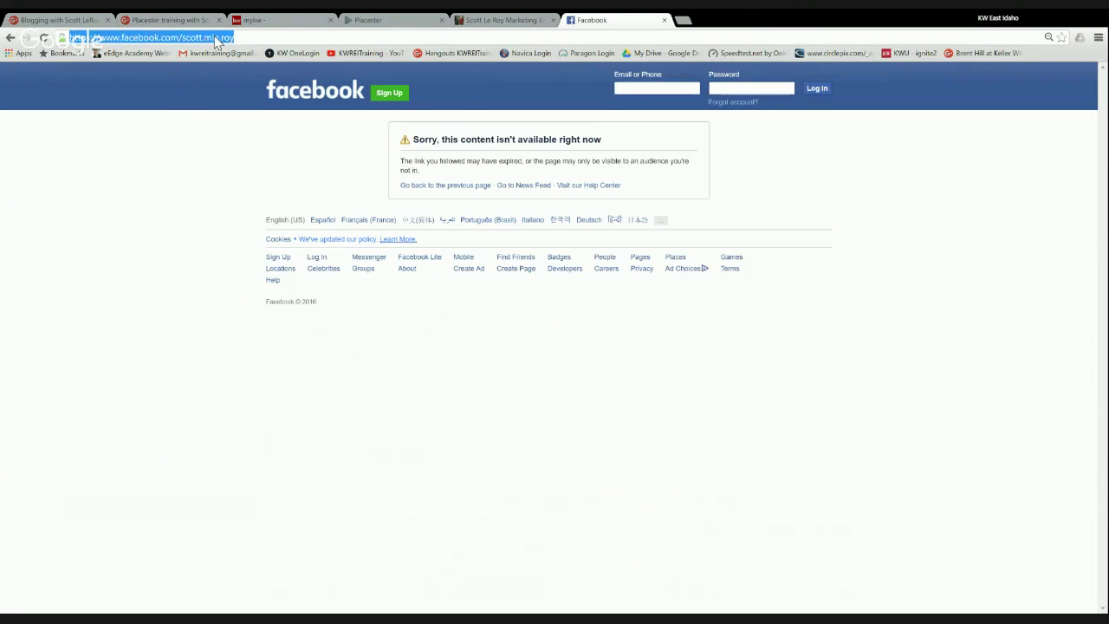
key(Return)
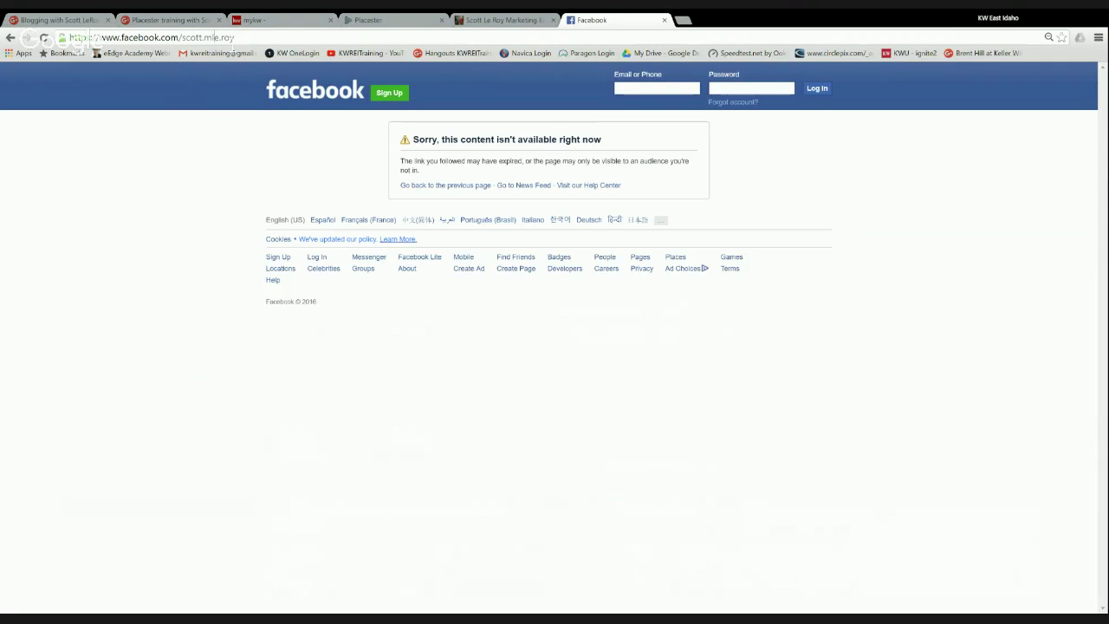
click(209, 38)
key(BackSpace)
key(Return)
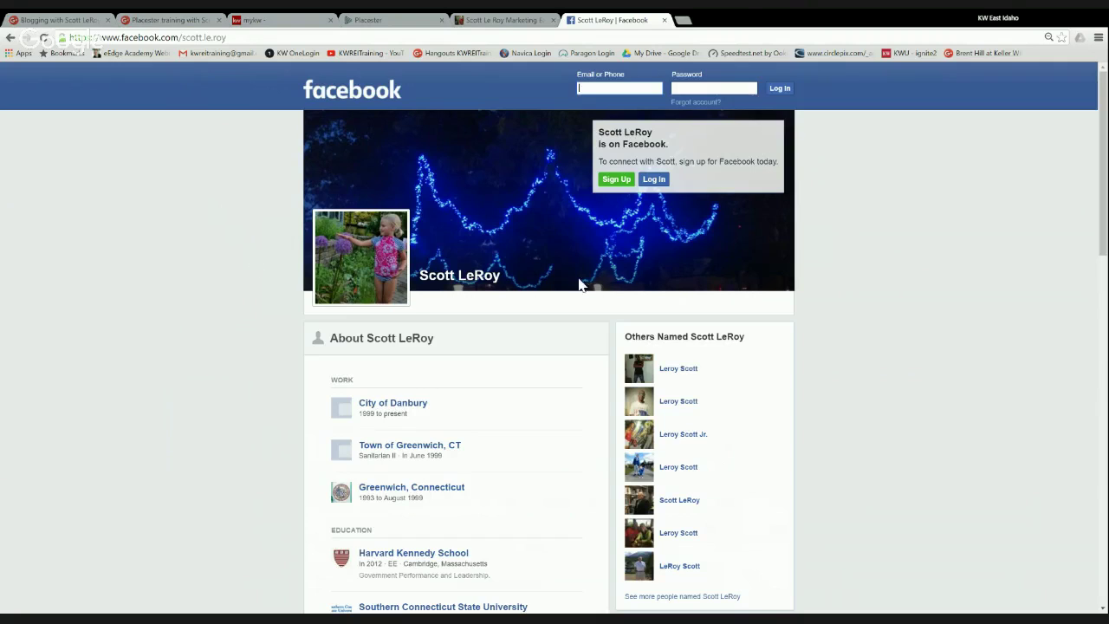
click(221, 38)
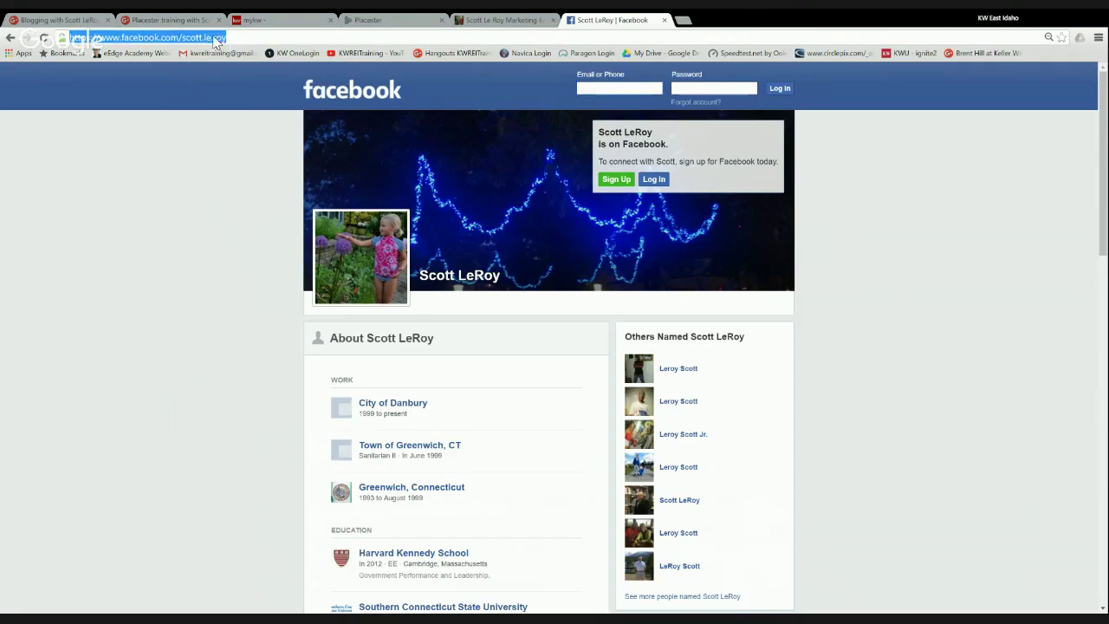
click(218, 38)
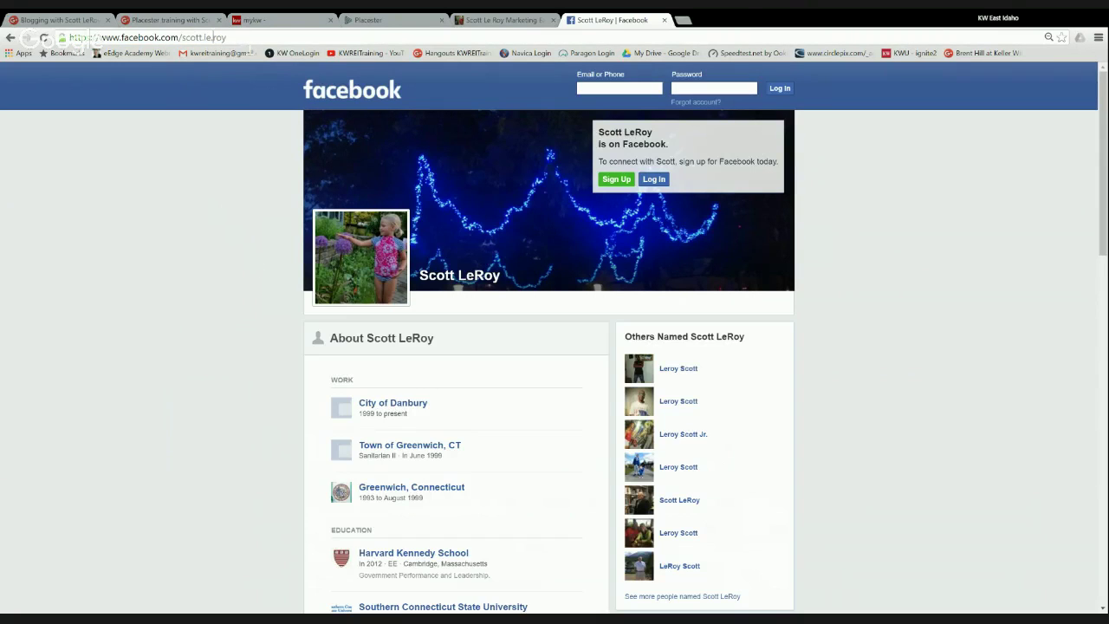
key(Return)
click(664, 20)
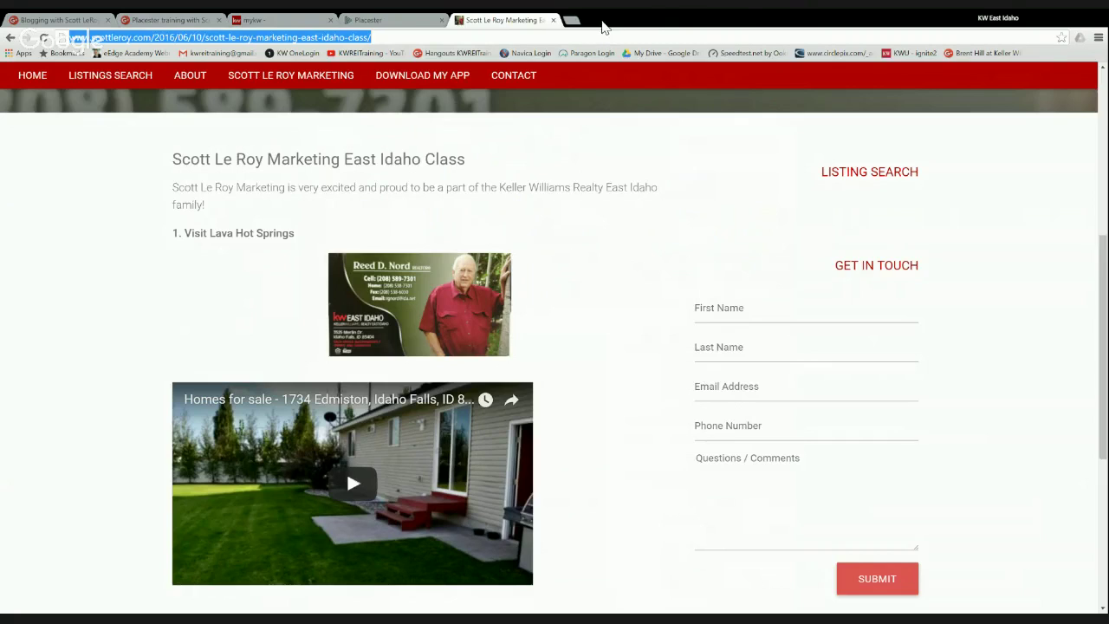
Step: Open a new blank tab showing the Google search page beside the Placester post
click(576, 20)
Step: Visit fiverr.com in the new tab, then close the Fiverr tab
text(fiverr.com)
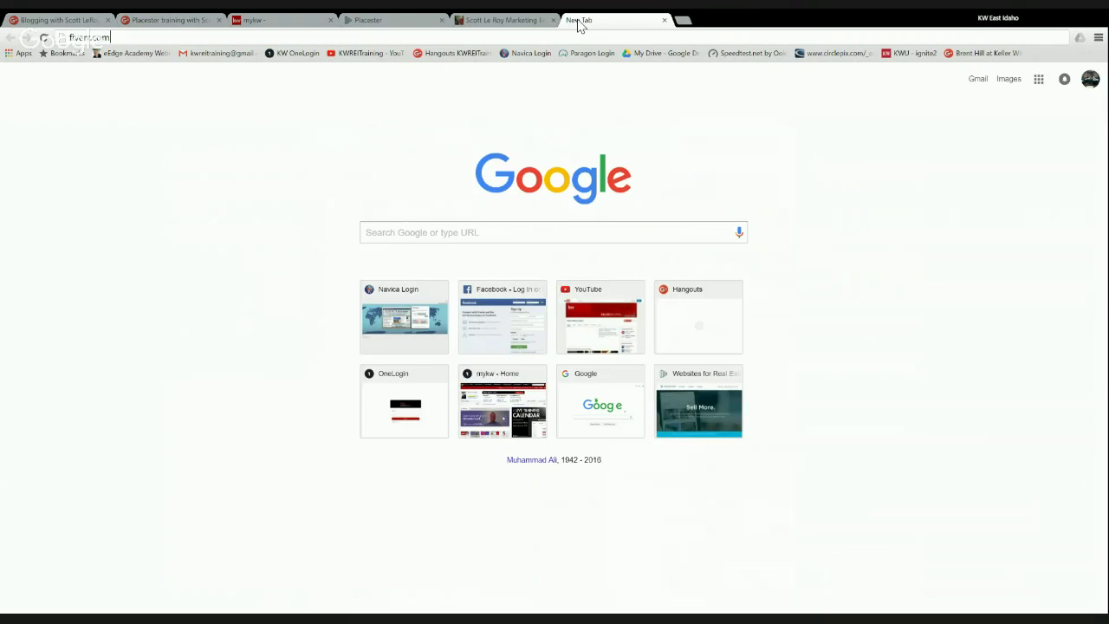
key(Return)
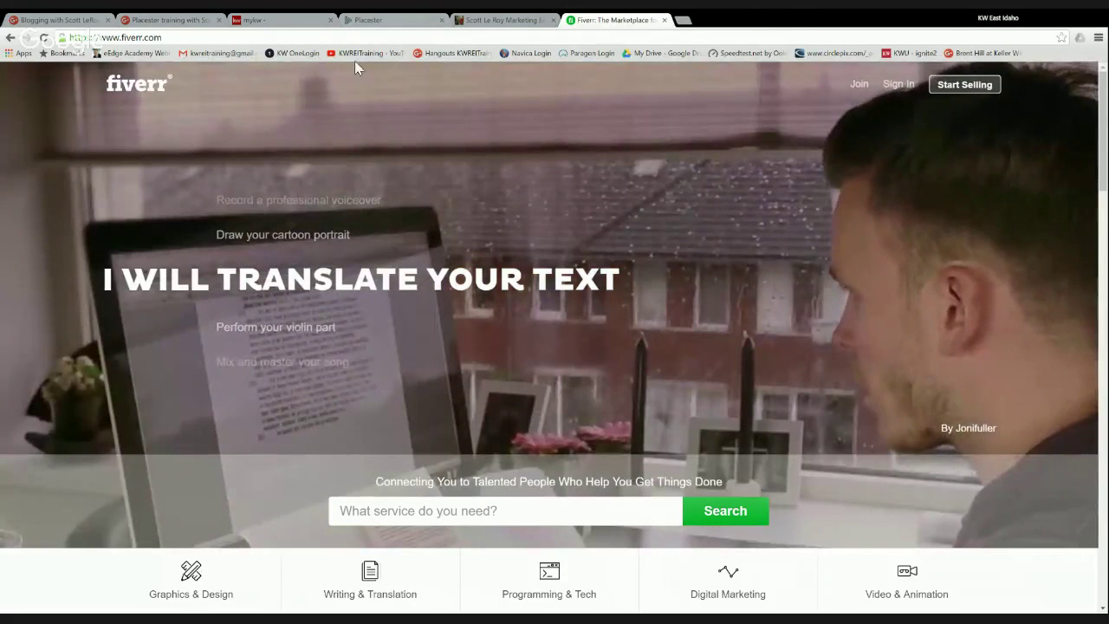
click(665, 20)
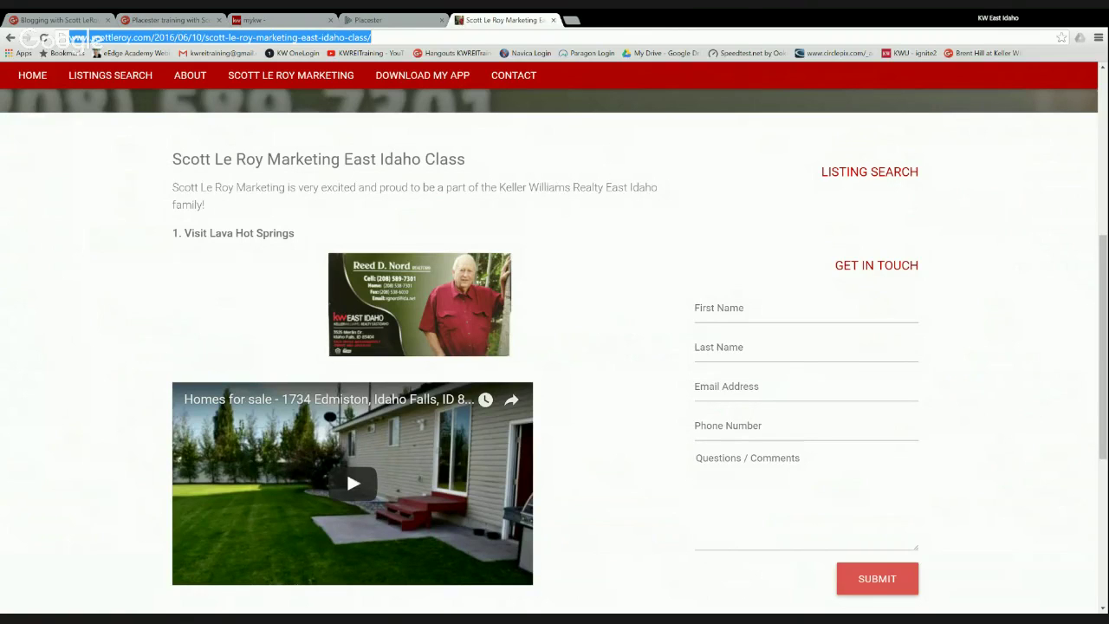
Step: Scroll the class post back to the top and switch to the Placester admin tab
scroll(551, 198, up, 3)
scroll(551, 197, up, 2)
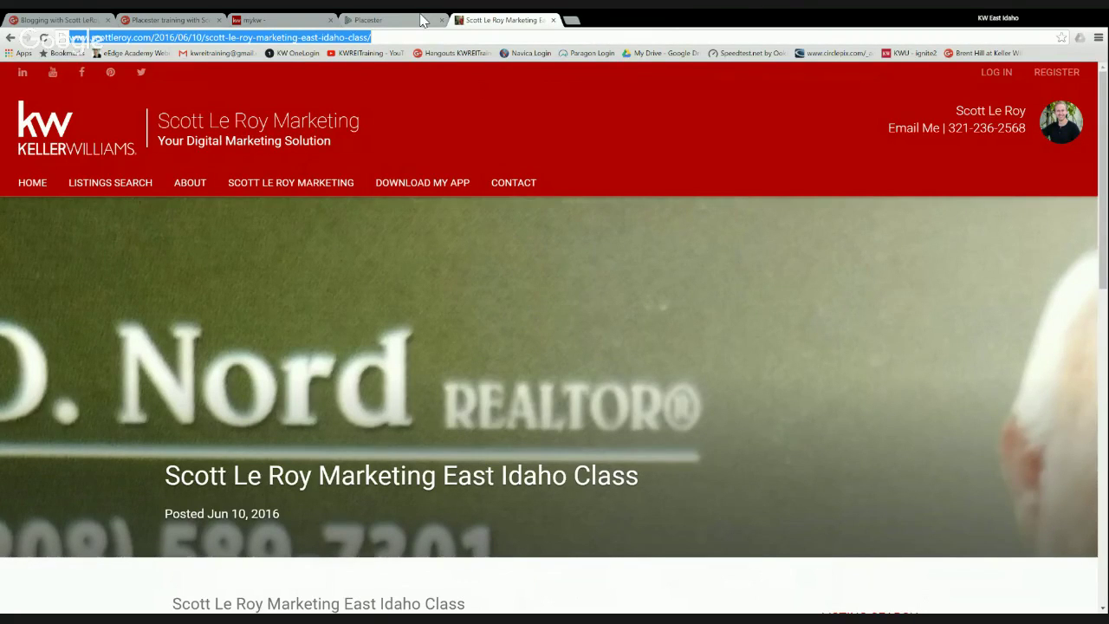
click(422, 19)
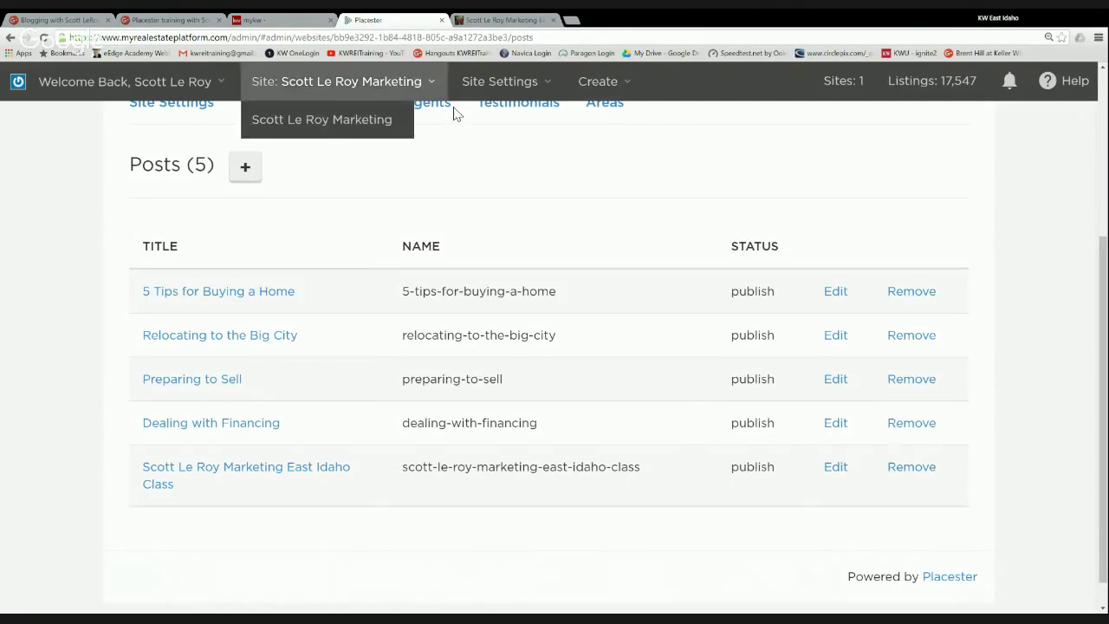
Step: Show the Pages list with the site's eight published pages, including About, Blog and Contact
scroll(487, 228, up, 1)
scroll(488, 231, up, 1)
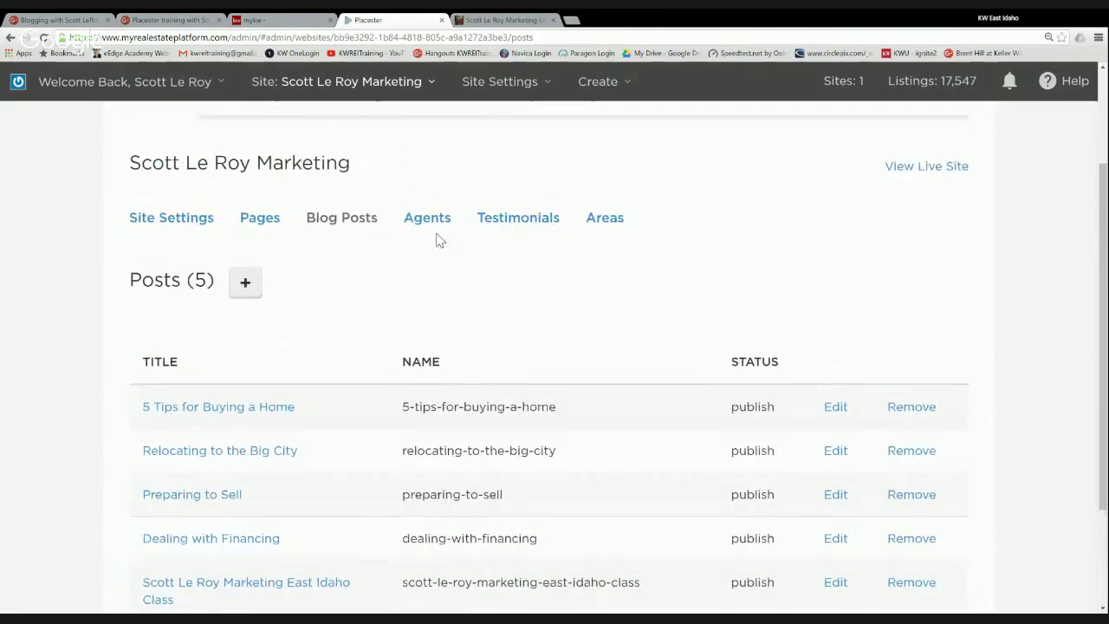
scroll(341, 231, up, 1)
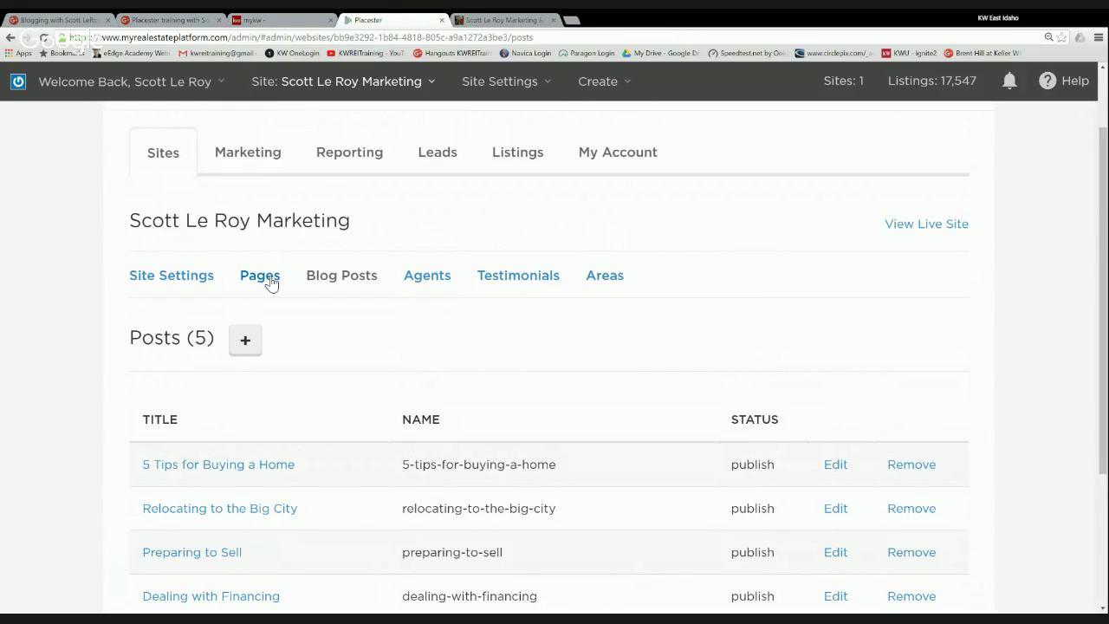
click(269, 281)
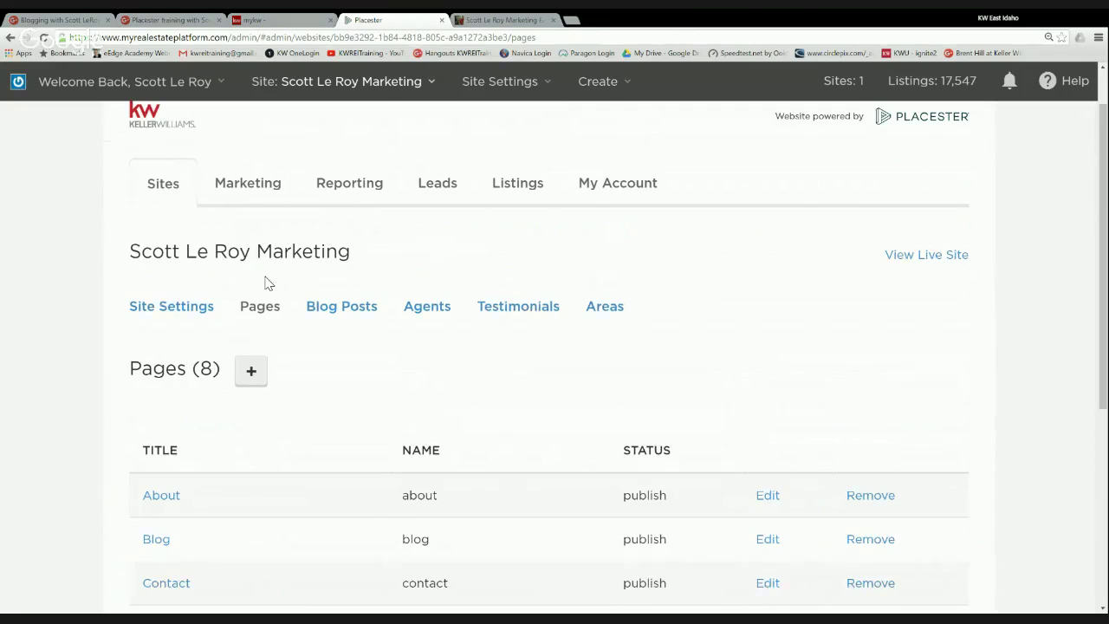
Step: Start a new page from the + beside Pages (8), opening the blank Create Page form
scroll(257, 354, down, 2)
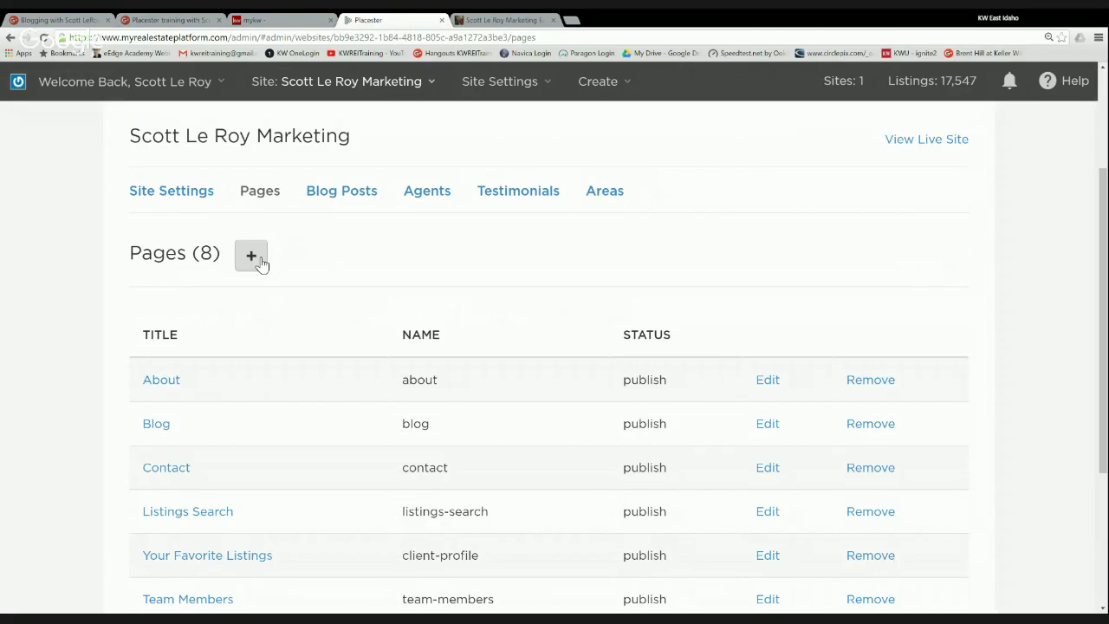
click(259, 260)
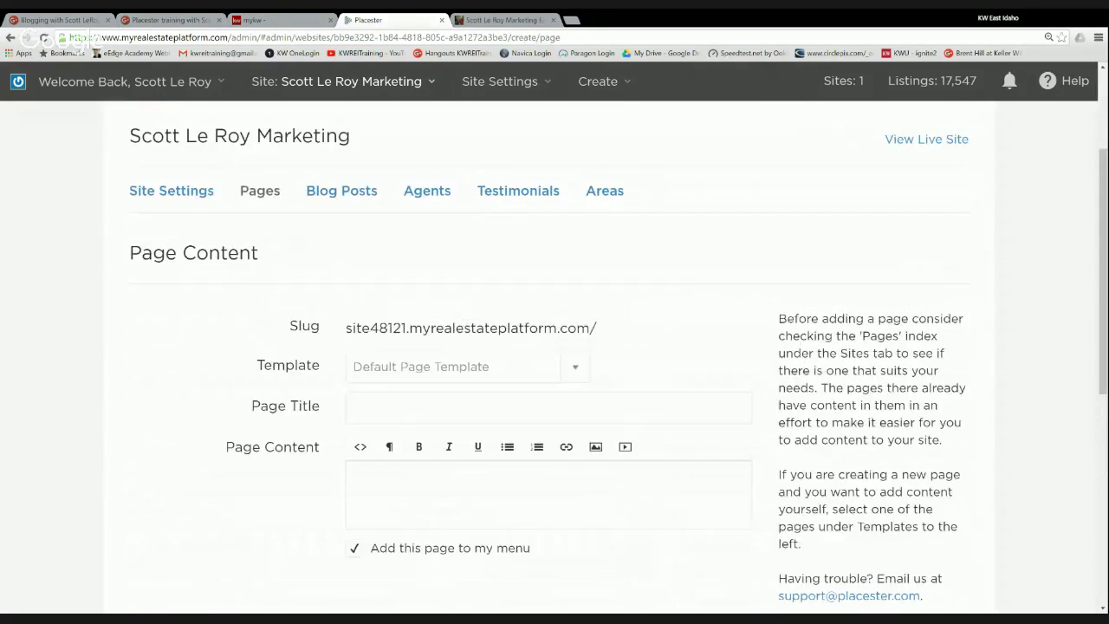
scroll(255, 261, down, 1)
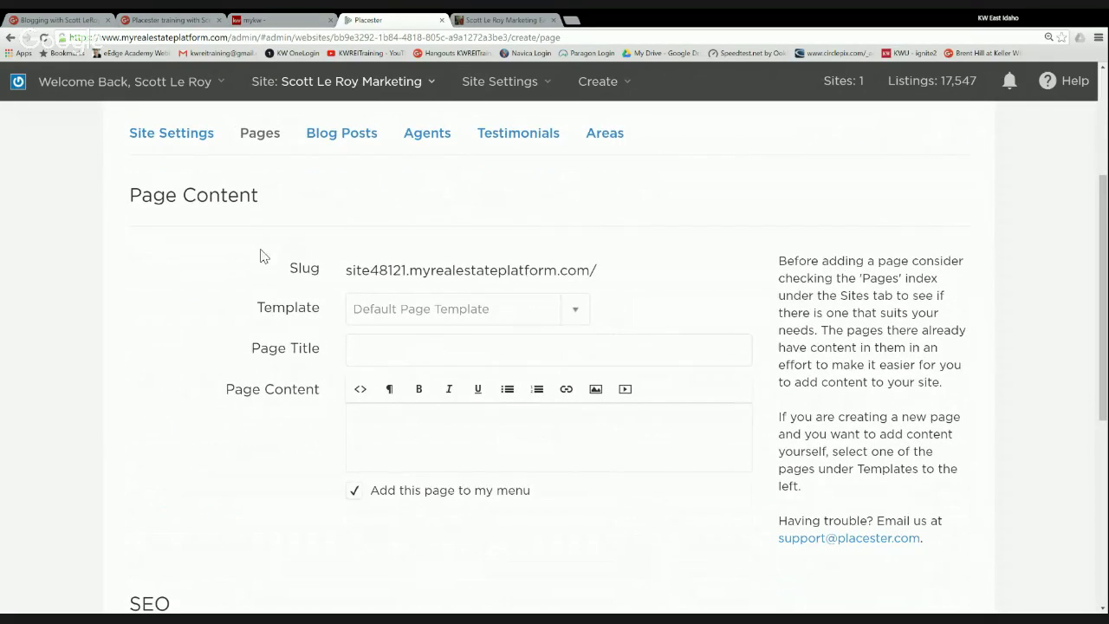
scroll(265, 255, down, 2)
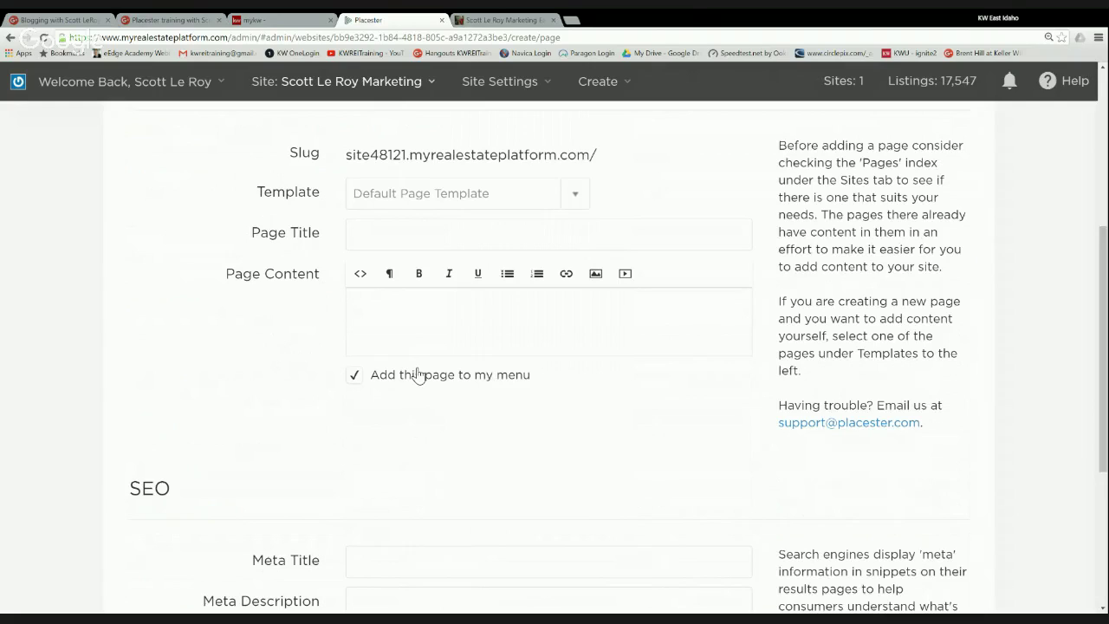
Step: Uncheck 'Add this page to my menu' on the blank new-page form
click(419, 374)
scroll(285, 510, up, 1)
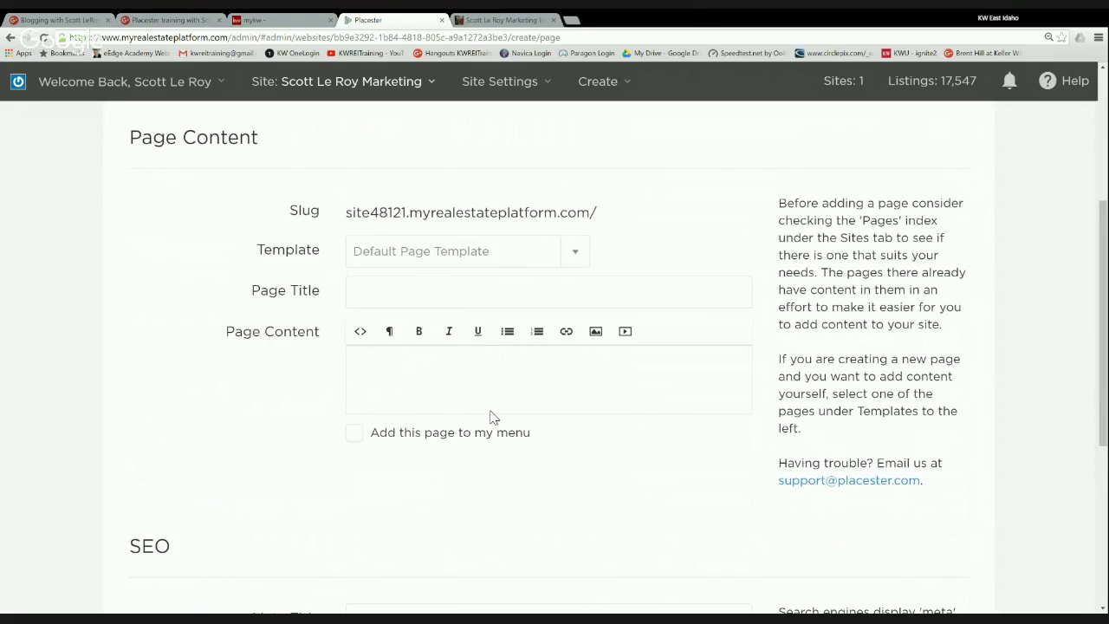
Step: Title the page 'Test', add it to the menu, and enter 'Scott Le Roy Marketing' as content
click(577, 288)
text(Test)
click(479, 373)
click(364, 443)
text(Scott LE Roy Marketing)
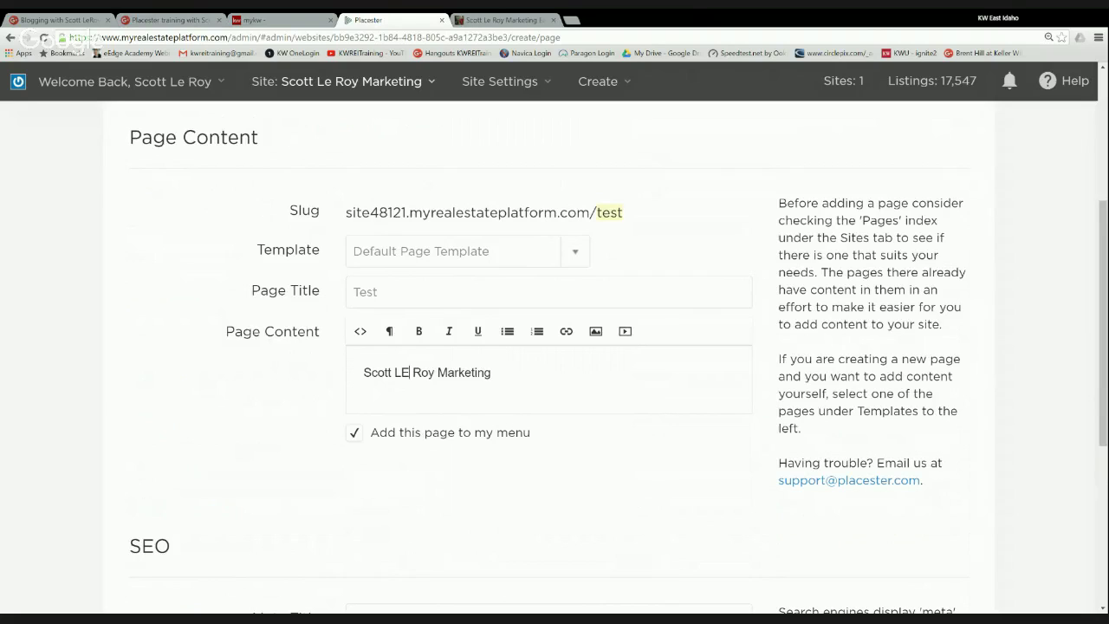
key(BackSpace)
text(e)
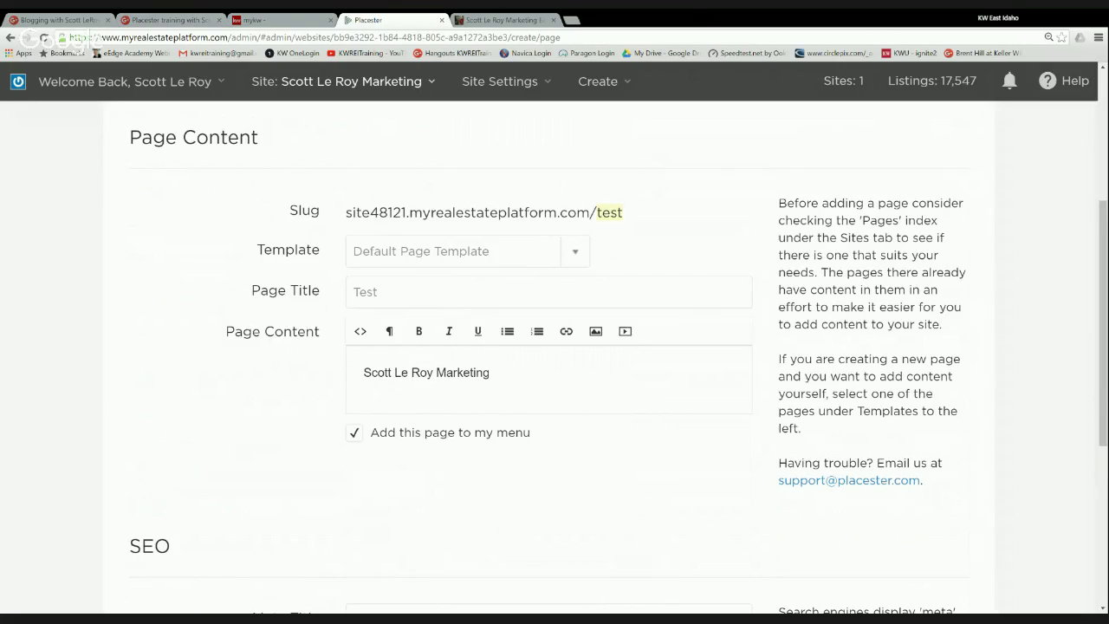
key(ctrl+a)
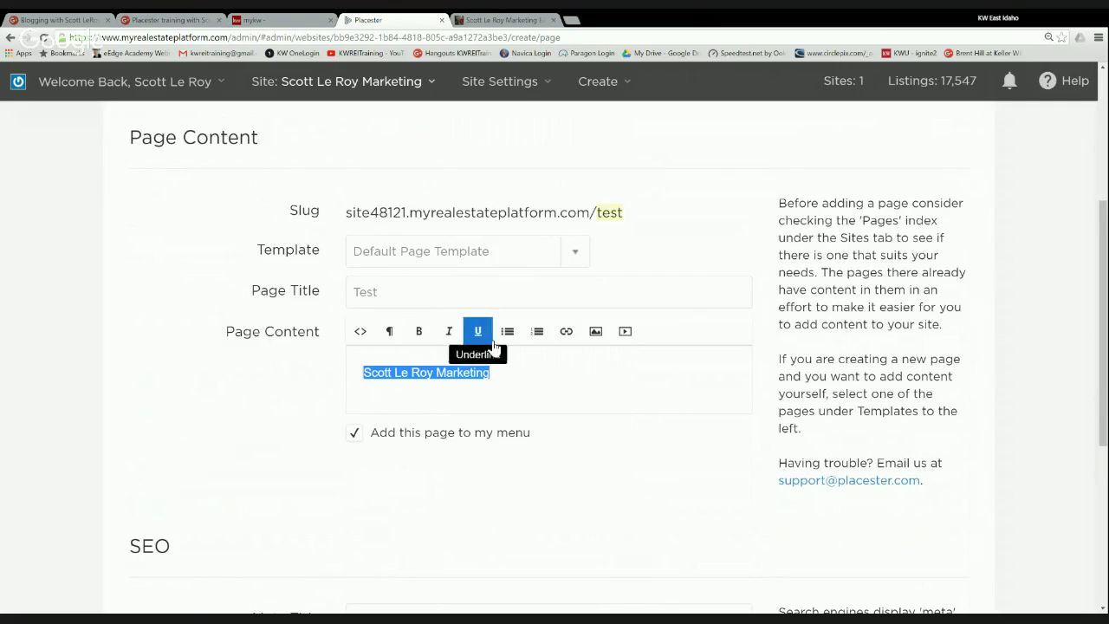
click(570, 339)
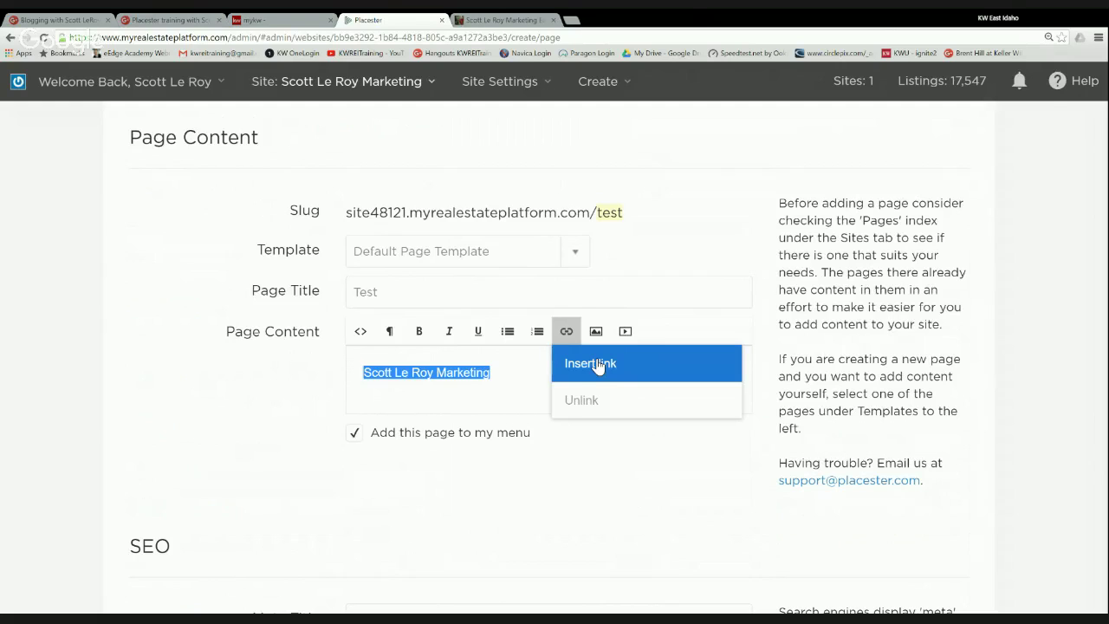
click(597, 365)
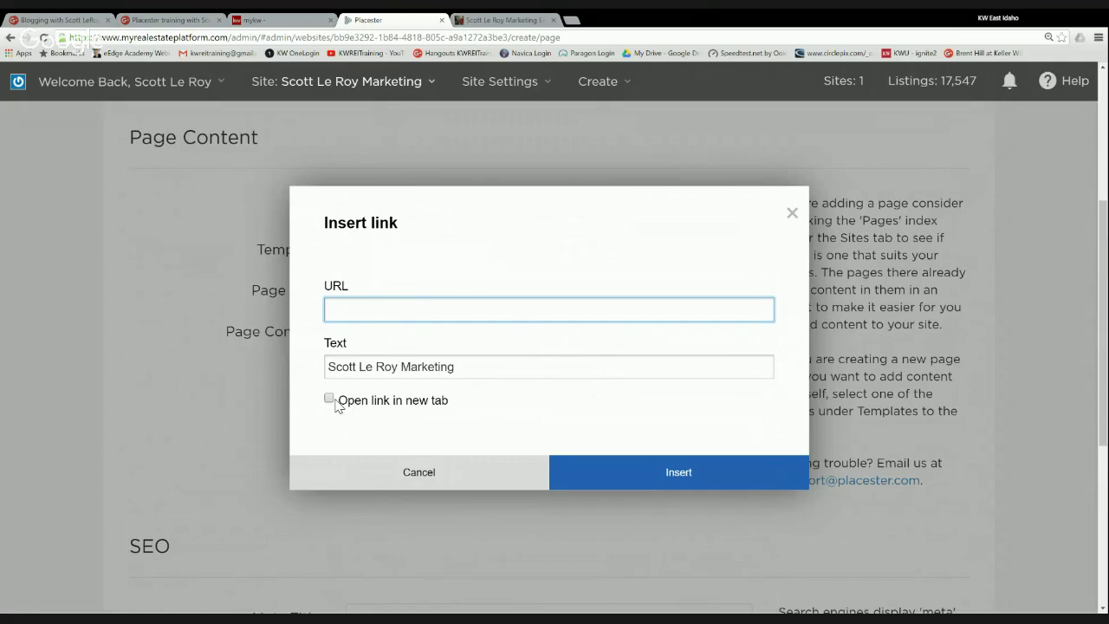
click(335, 402)
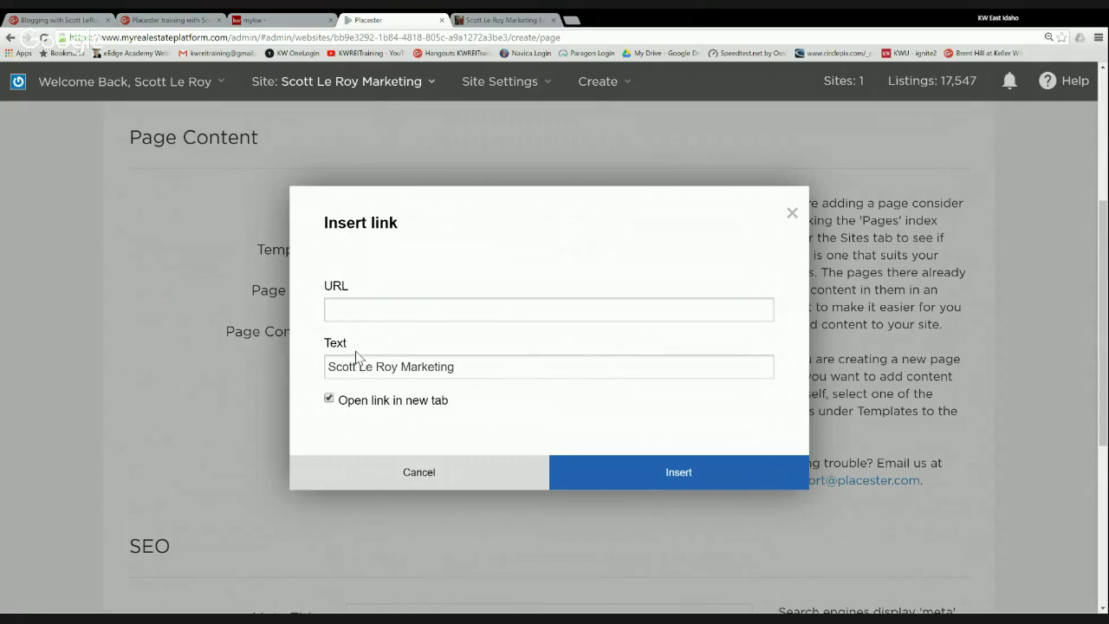
click(345, 304)
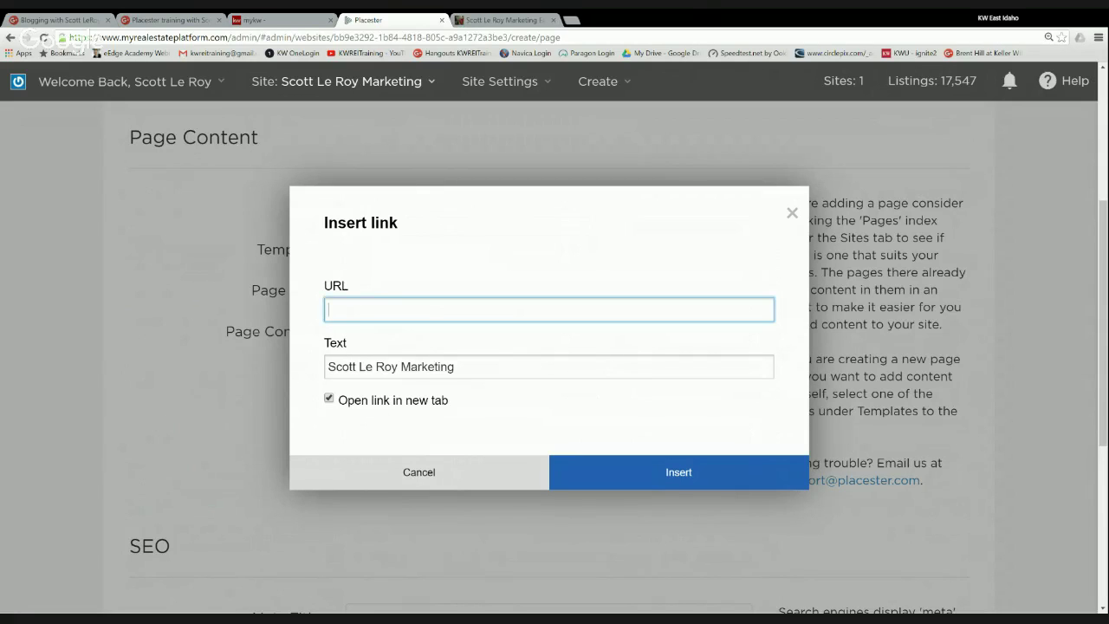
text(www.scottleroymarketring)
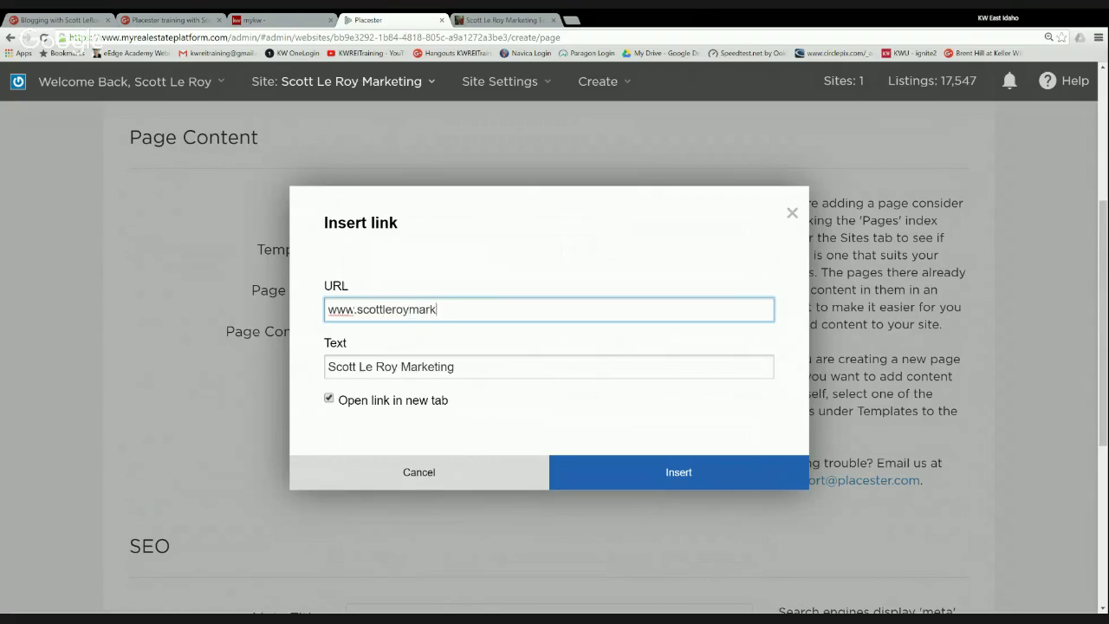
key(BackSpace)
key(BackSpace)
key(BackSpace)
key(BackSpace)
key(BackSpace)
text(ting.com)
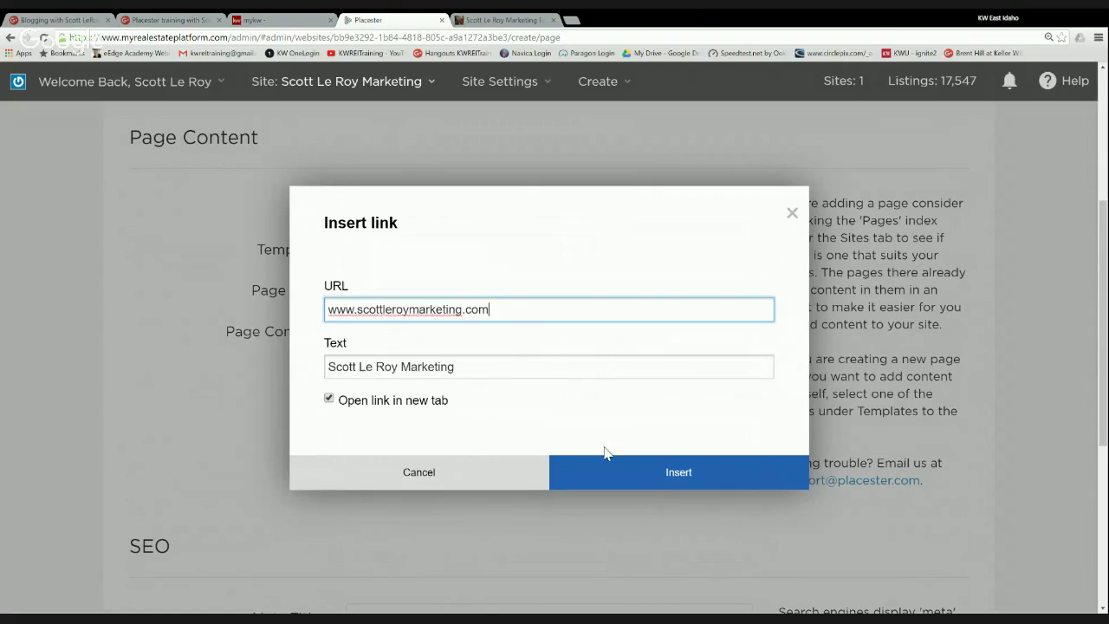
click(644, 474)
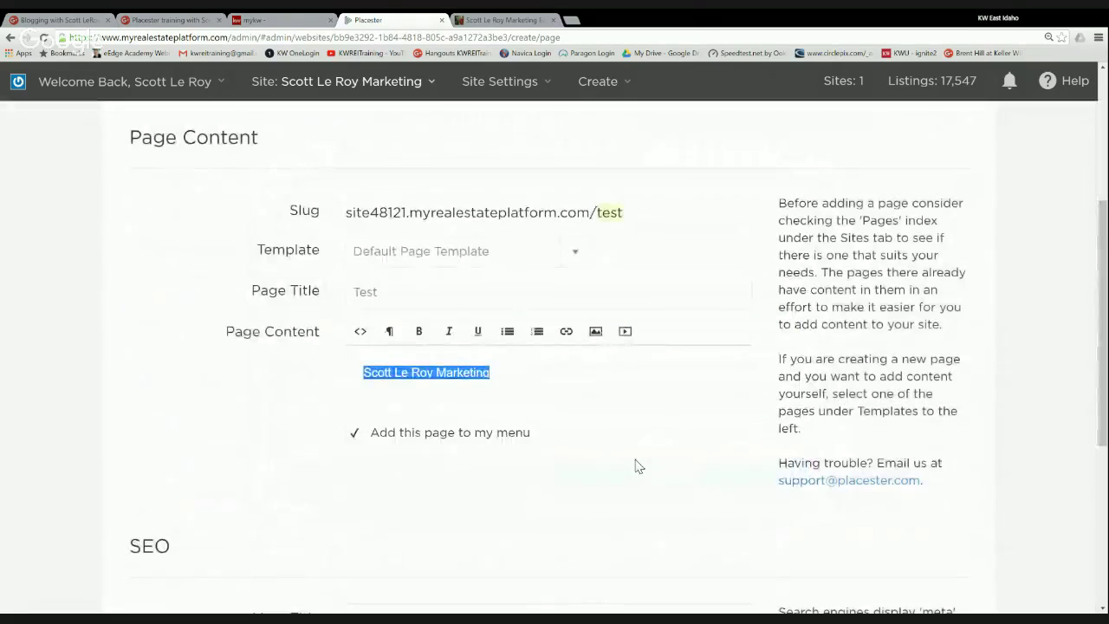
click(490, 372)
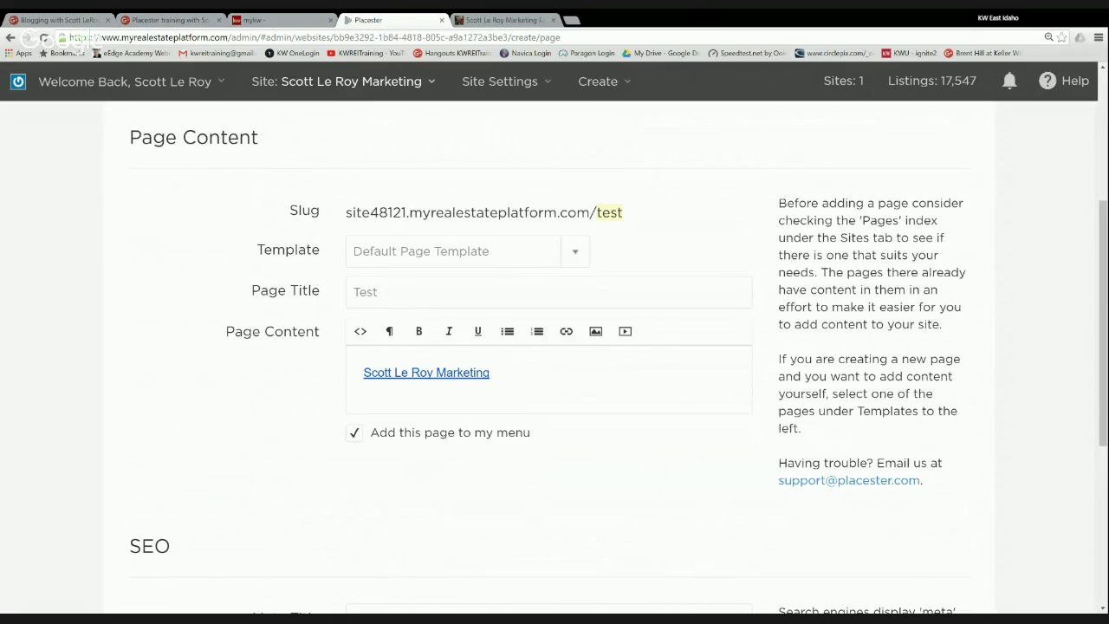
key(Return)
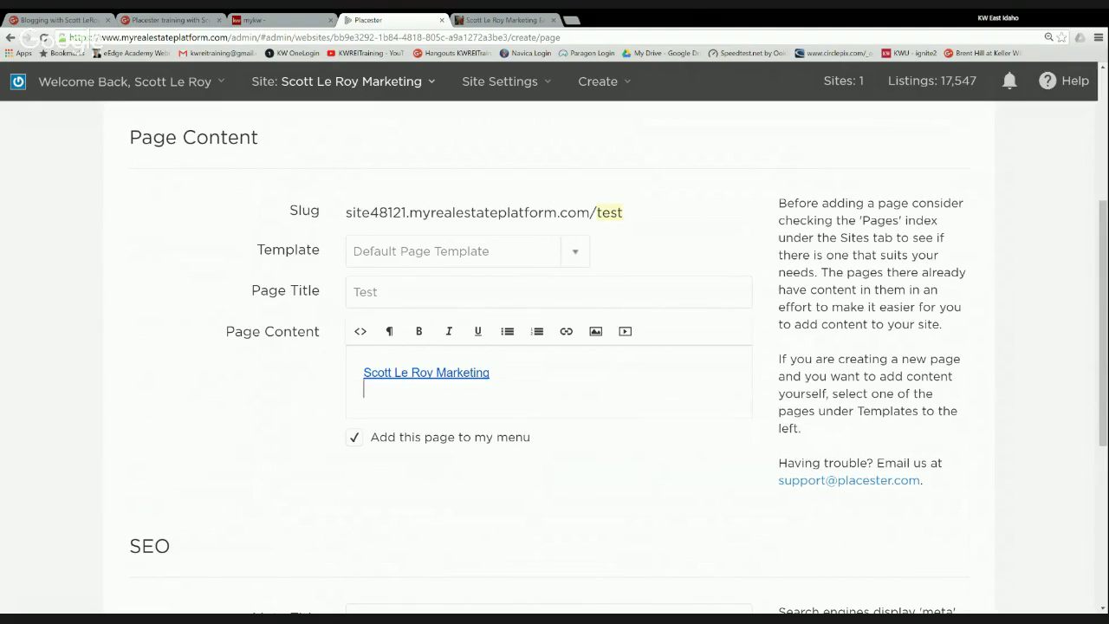
key(Return)
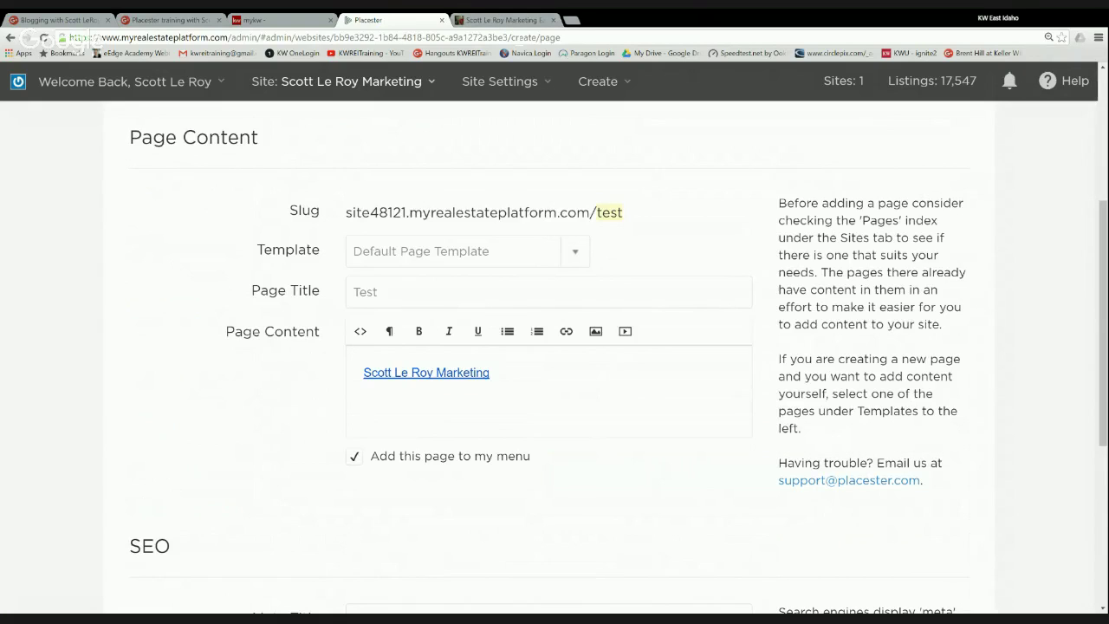
Step: Open a new Chrome tab and enter drive.google.com in the address bar
click(570, 19)
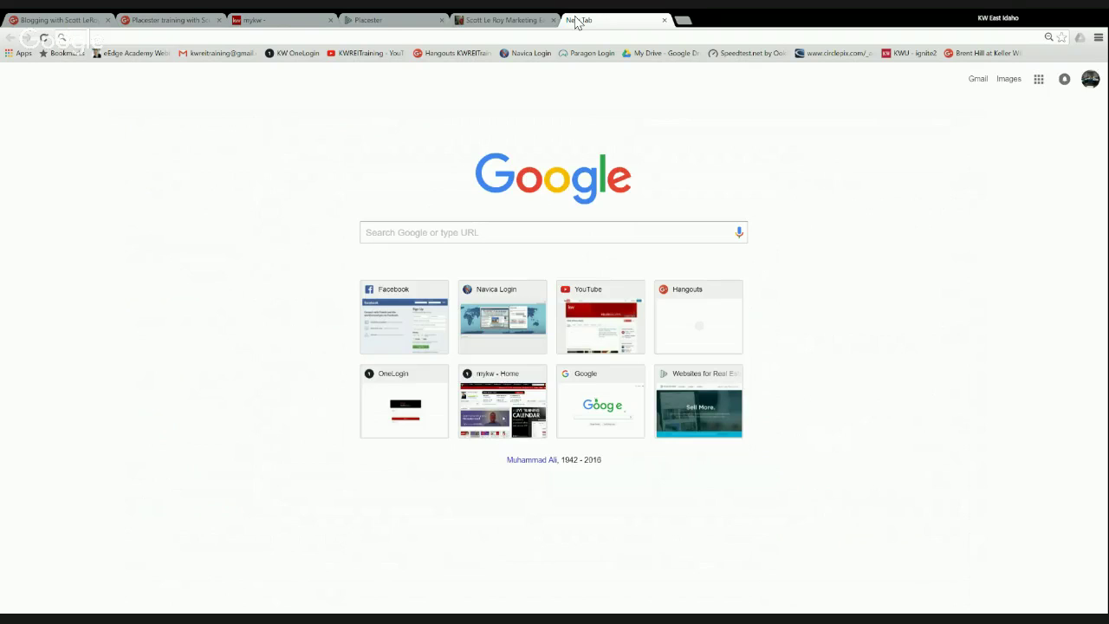
text(drive.google.com/drive/my-drive)
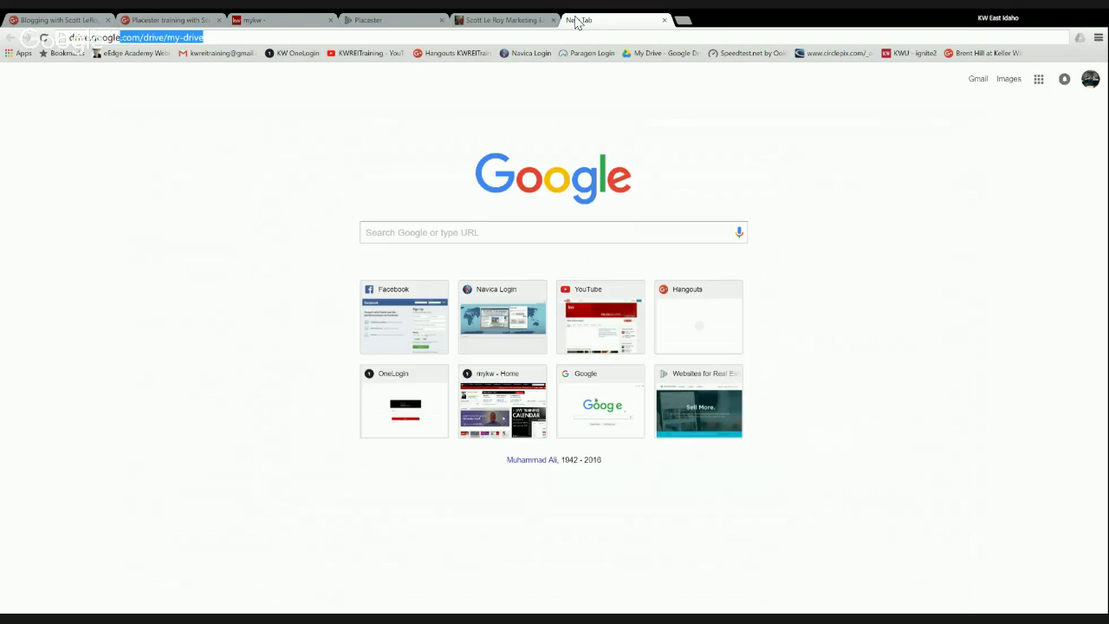
Step: Load My Drive and open the NEW menu
key(Return)
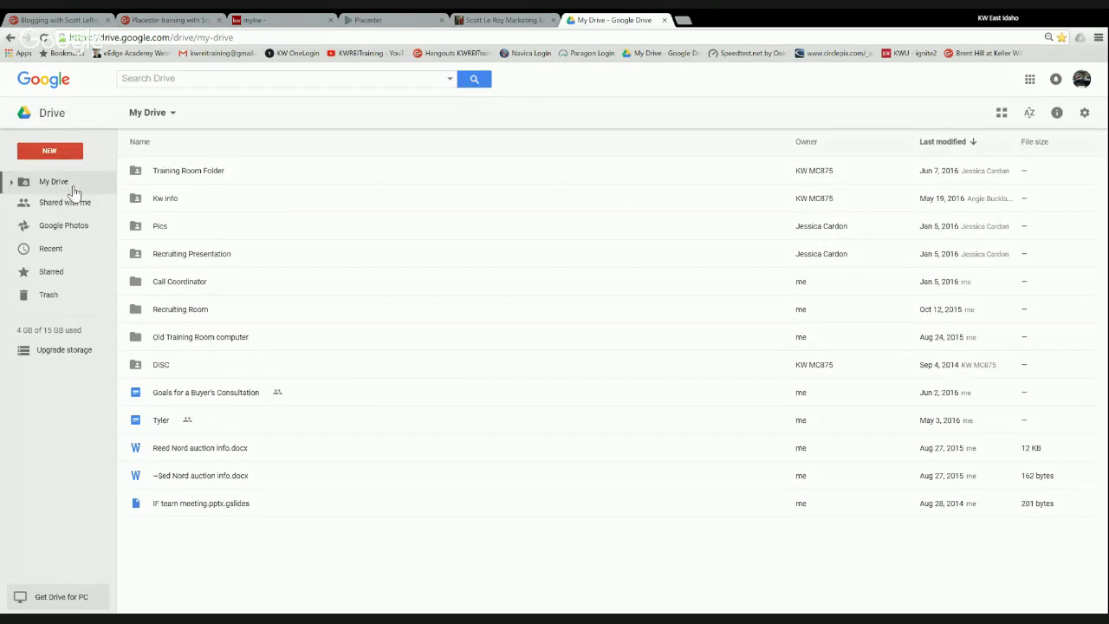
click(67, 162)
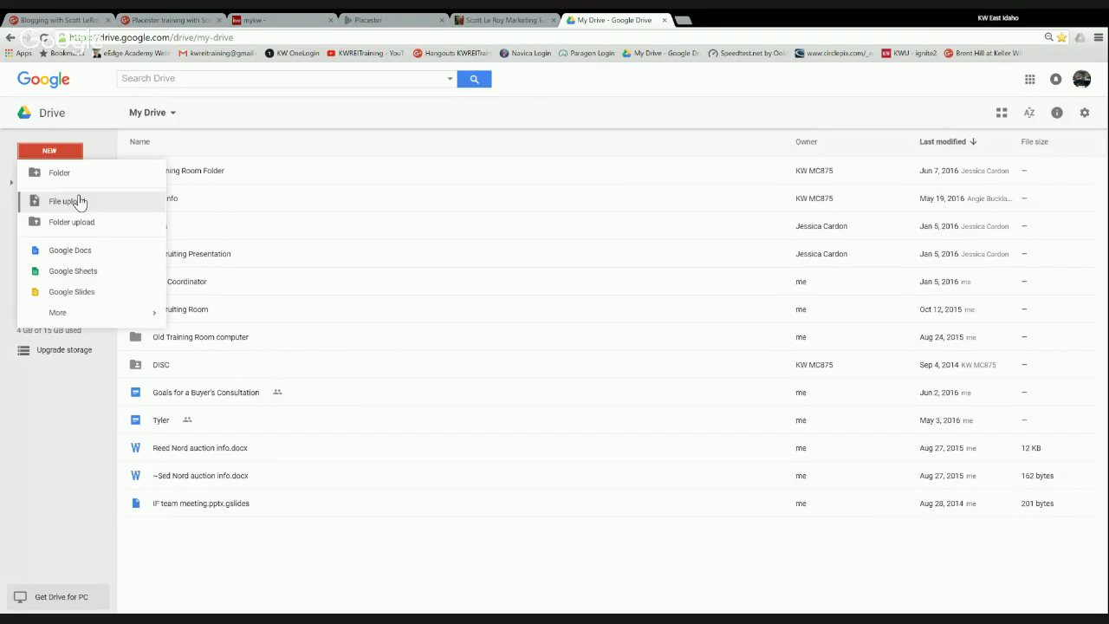
Step: Upload BOLD Step 2 PowerPoint_012414.pdf via File upload and select it in My Drive
click(81, 212)
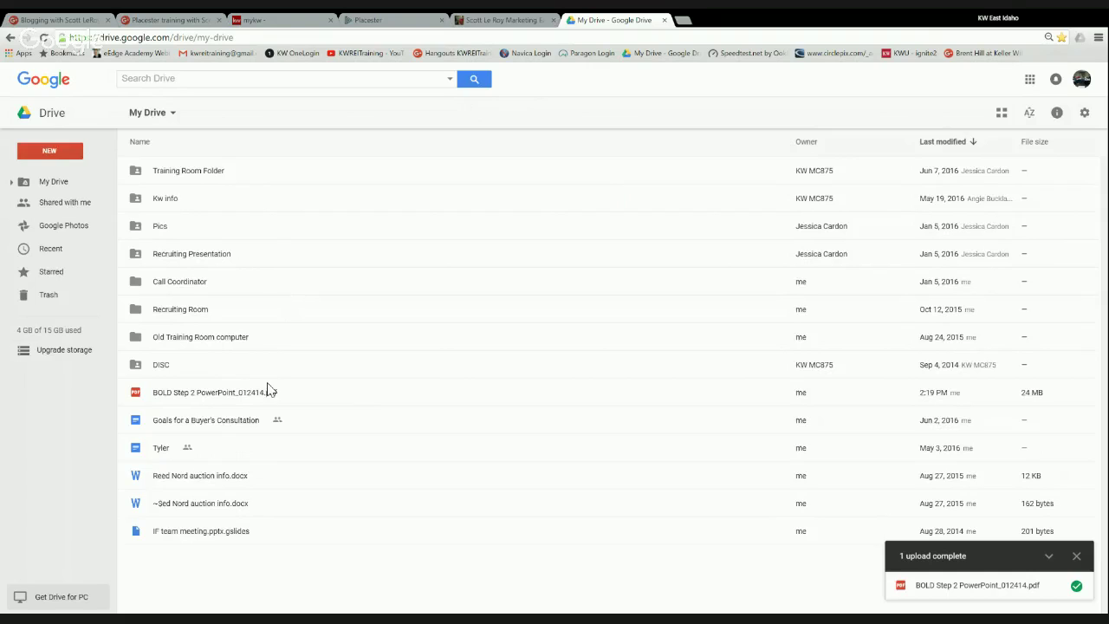
click(295, 392)
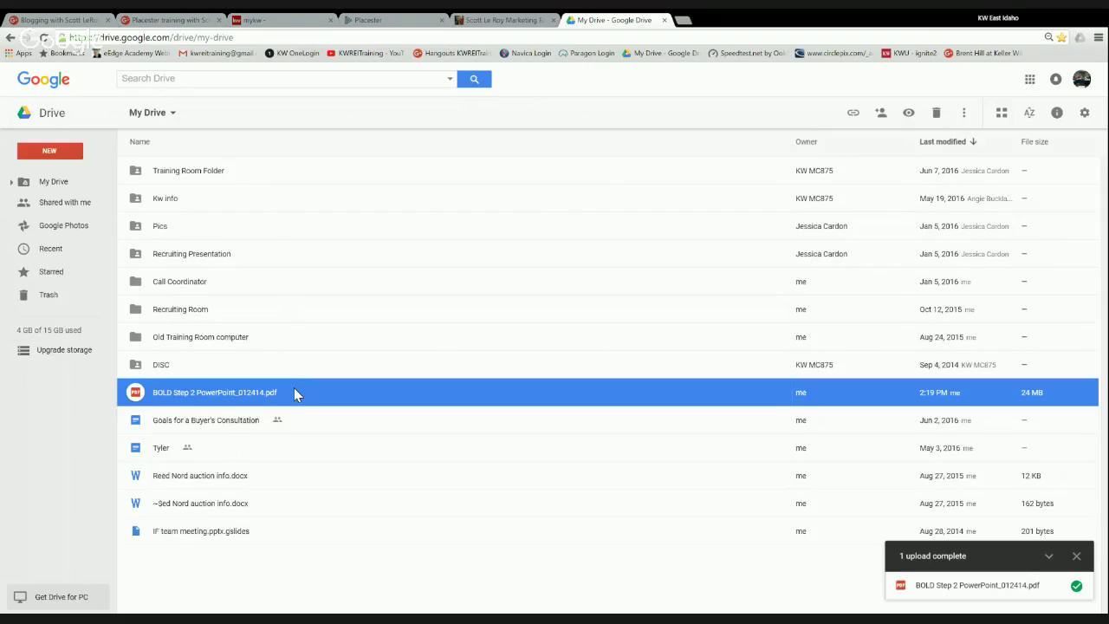
Step: Turn on link sharing for the BOLD PDF with view-only access for anyone with the link
right_click(294, 392)
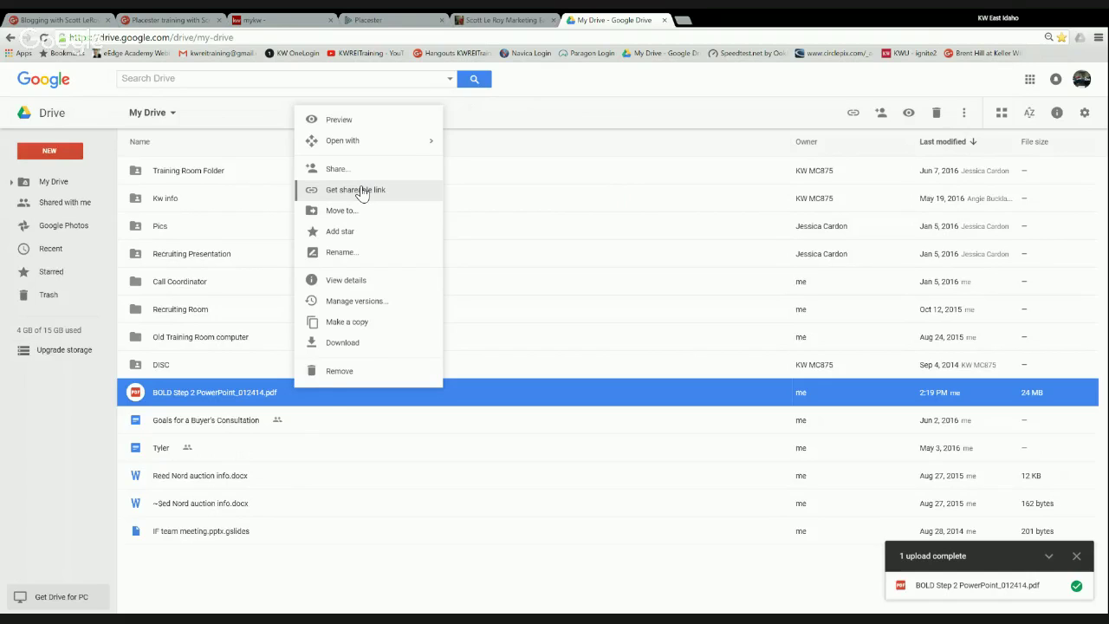
click(359, 191)
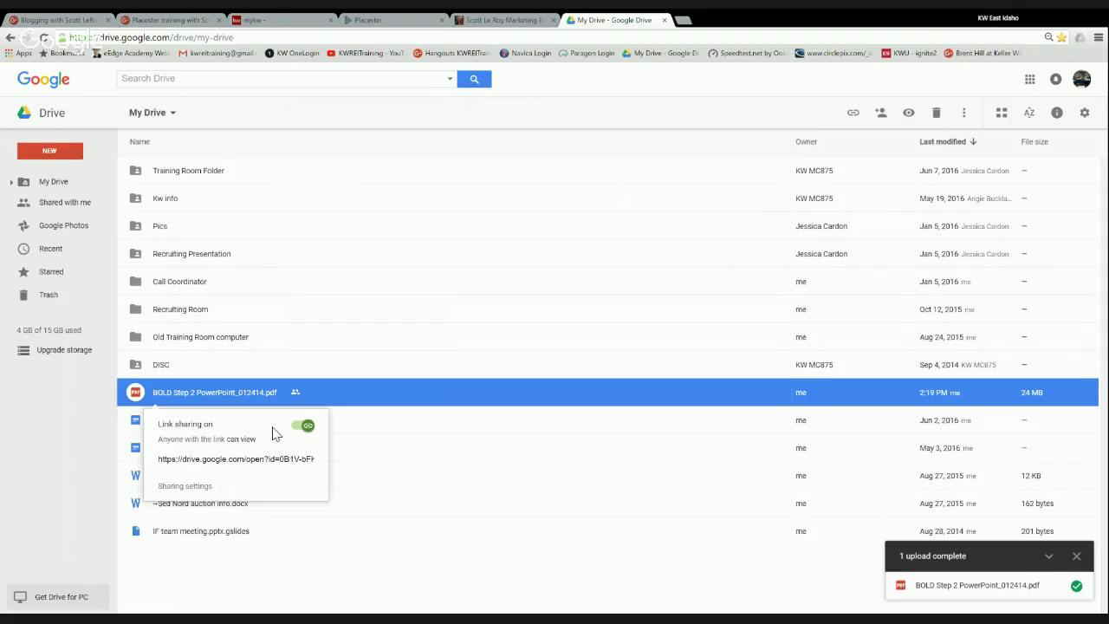
click(201, 488)
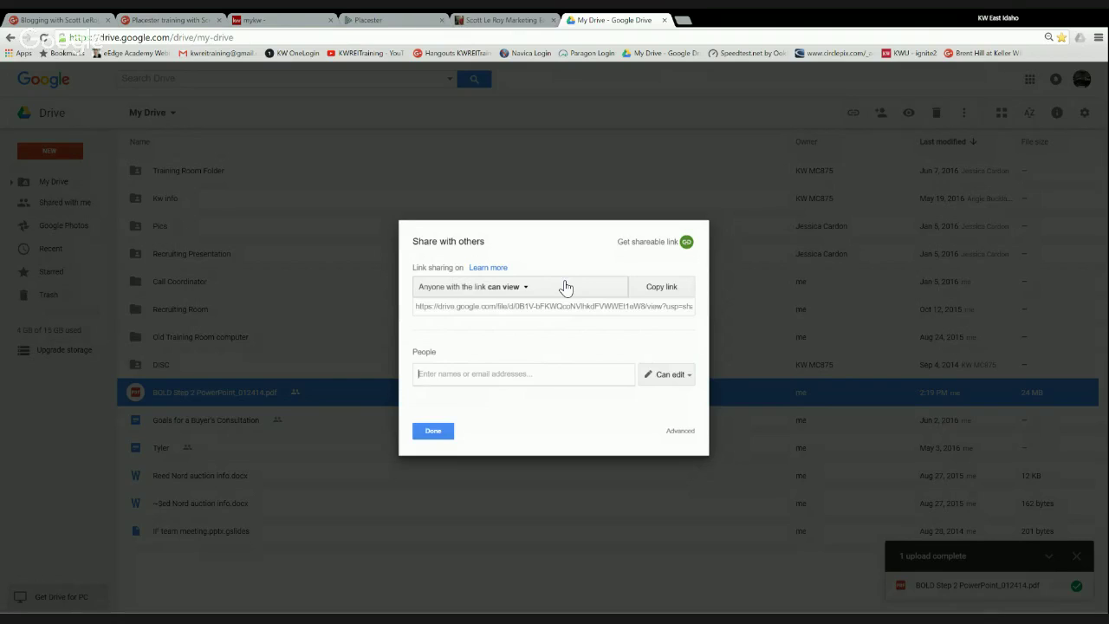
click(565, 287)
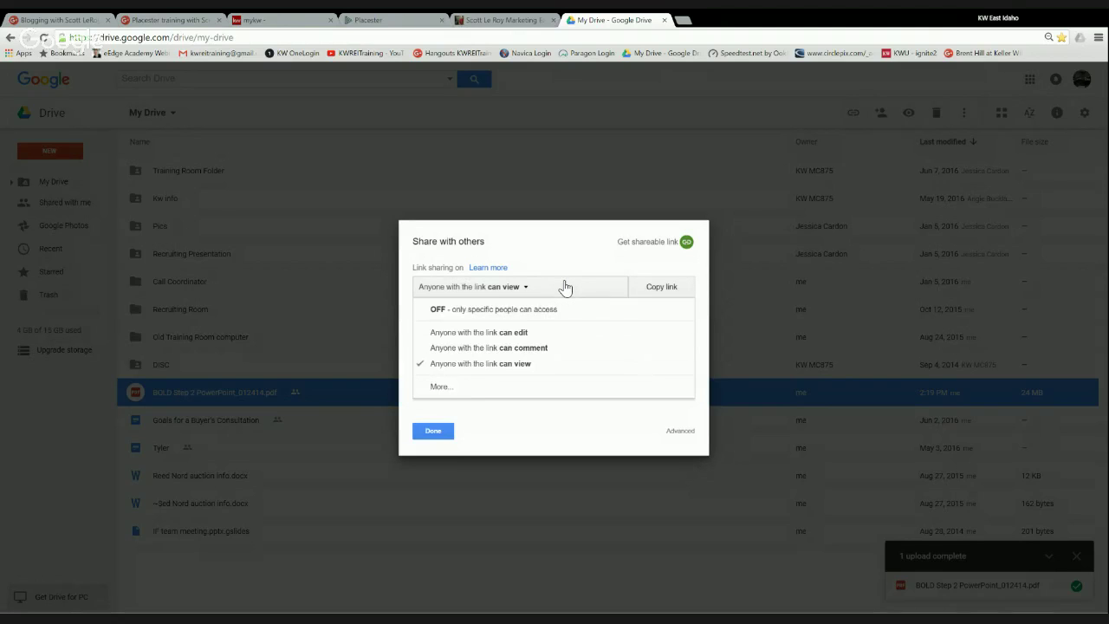
click(547, 365)
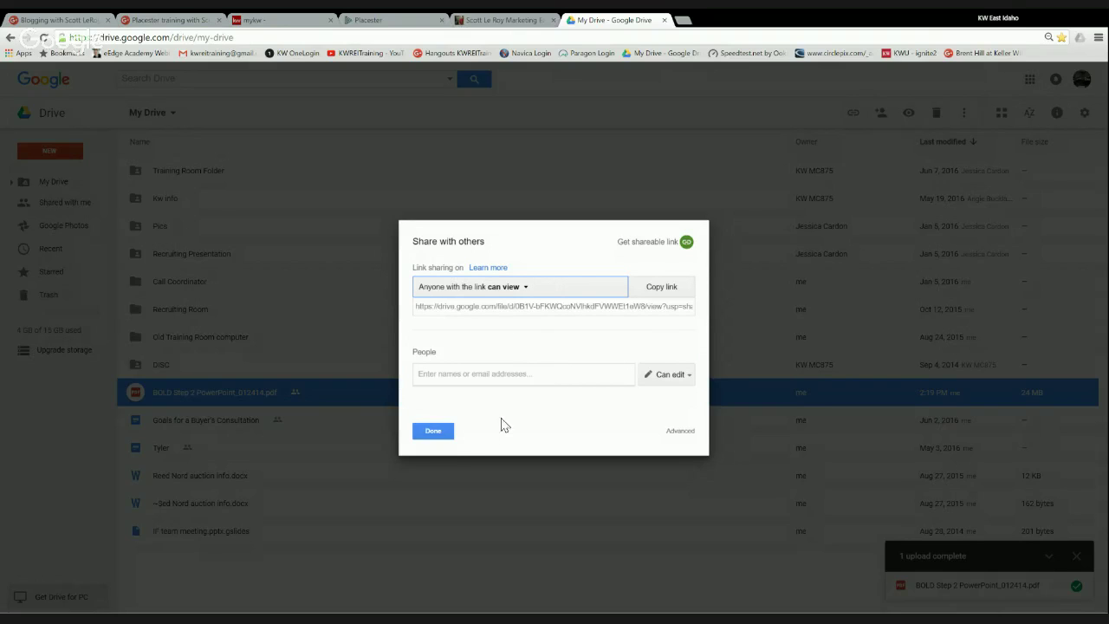
click(435, 431)
Step: Select and copy the BOLD PDF's shareable link
right_click(441, 386)
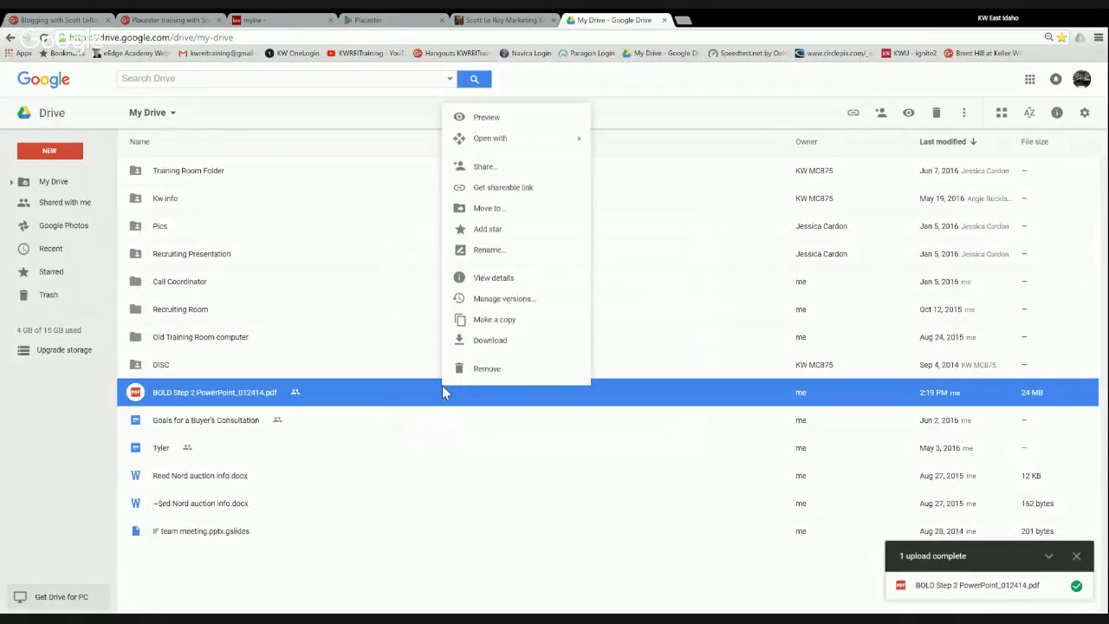
click(472, 187)
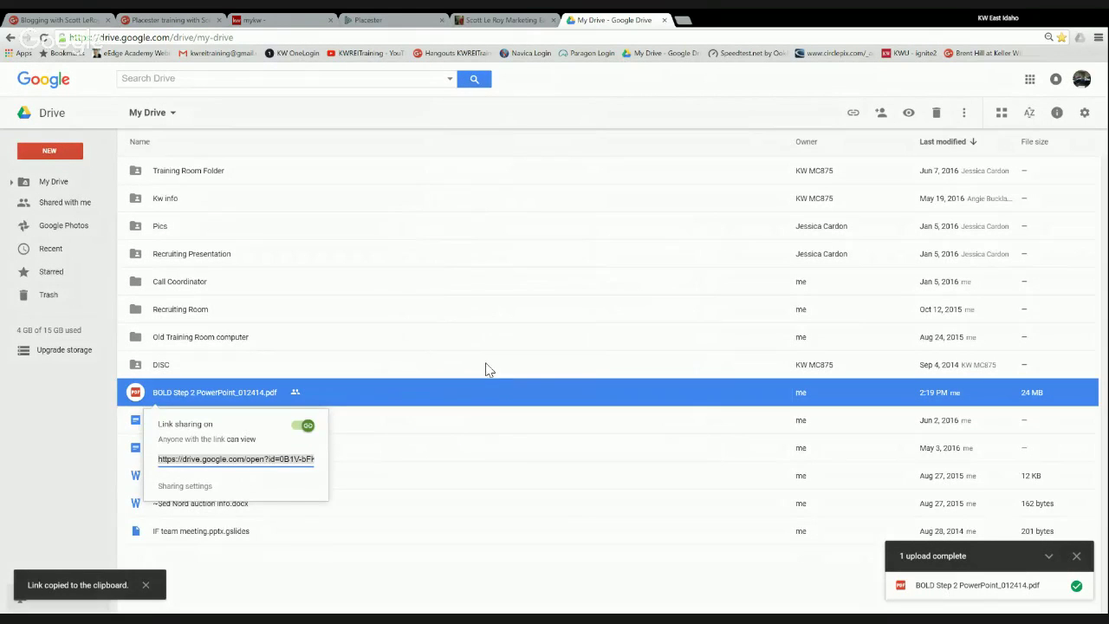
click(279, 459)
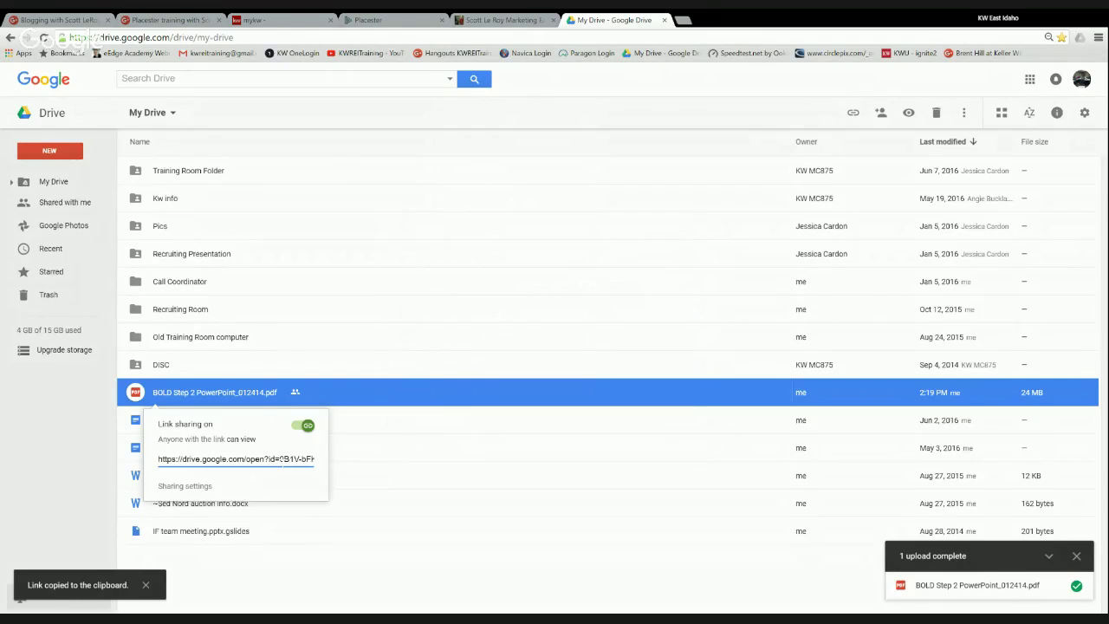
key(ctrl+a)
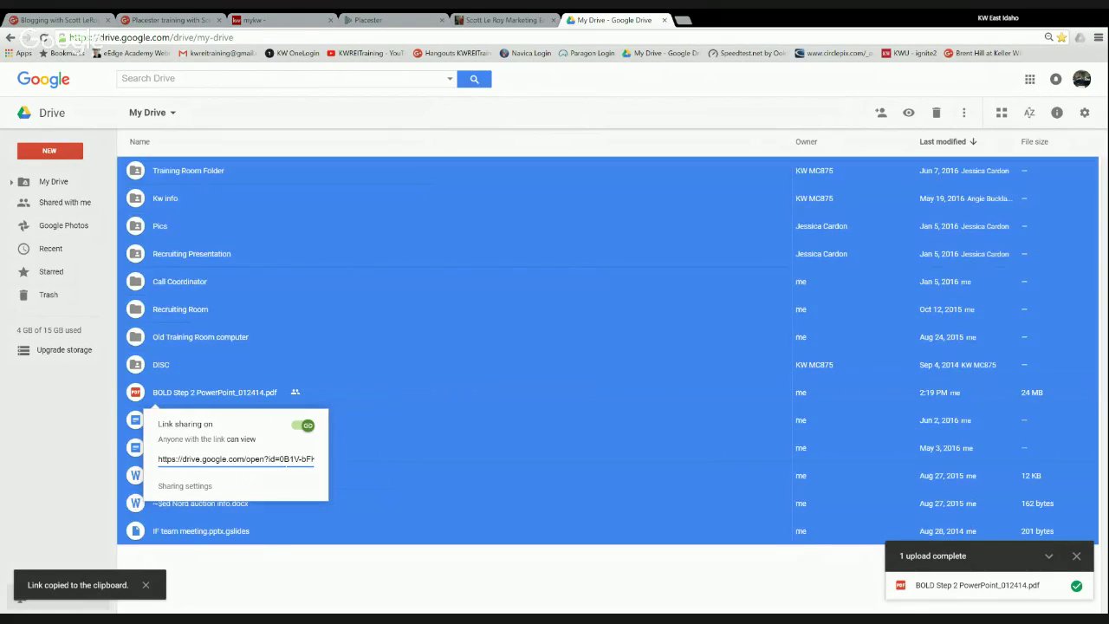
key(ctrl+a)
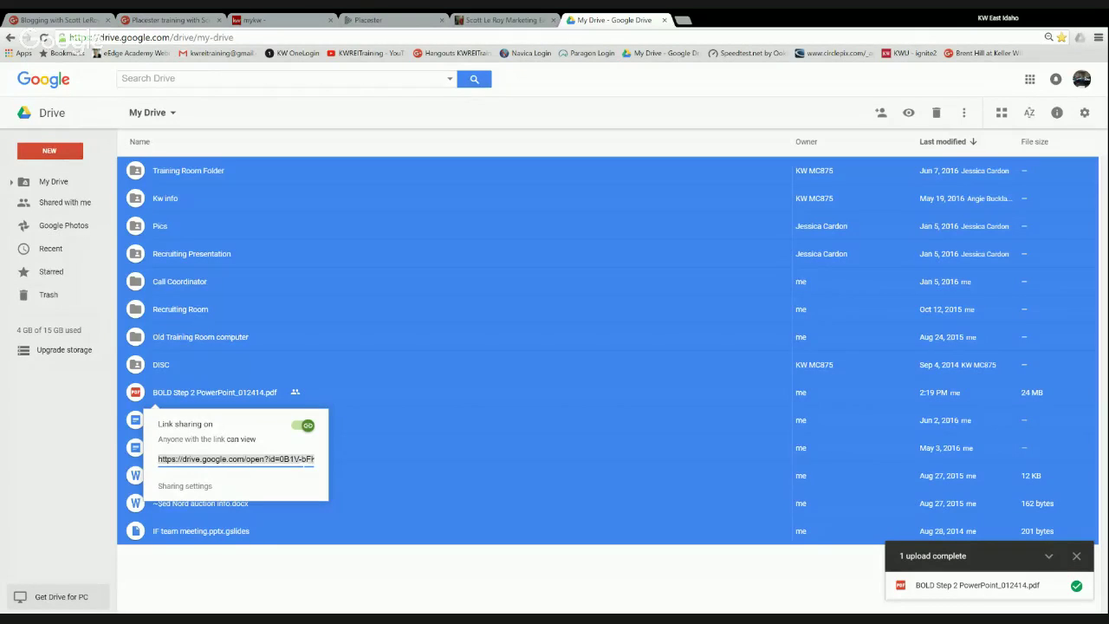
click(236, 459)
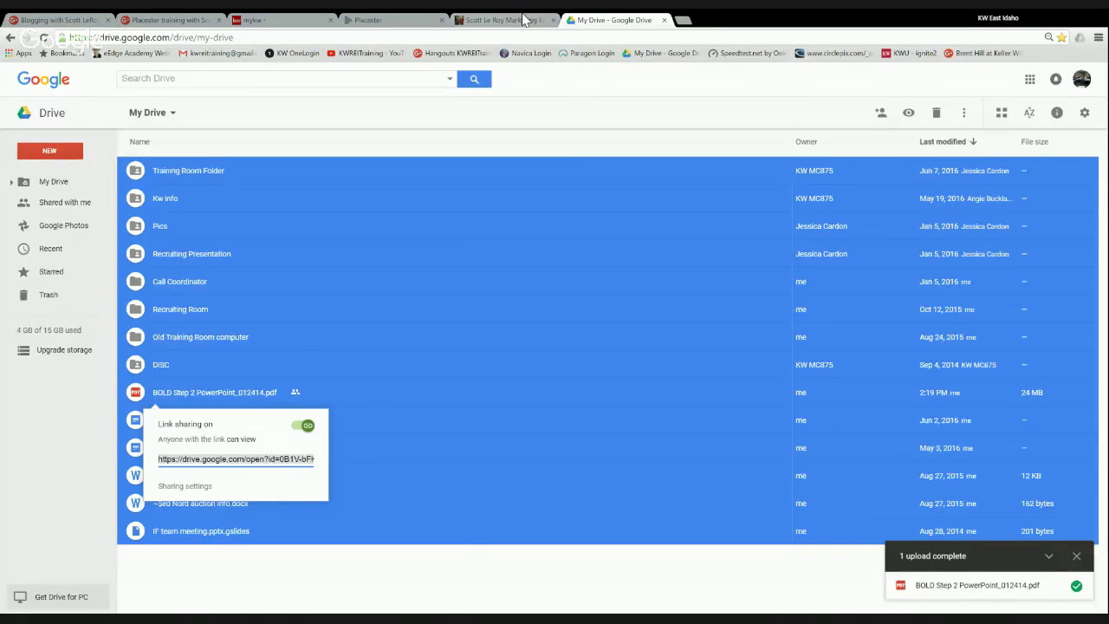
click(498, 19)
Step: Back in Placester, type 'Bold Presentation' on a new line below the link and select it
click(359, 19)
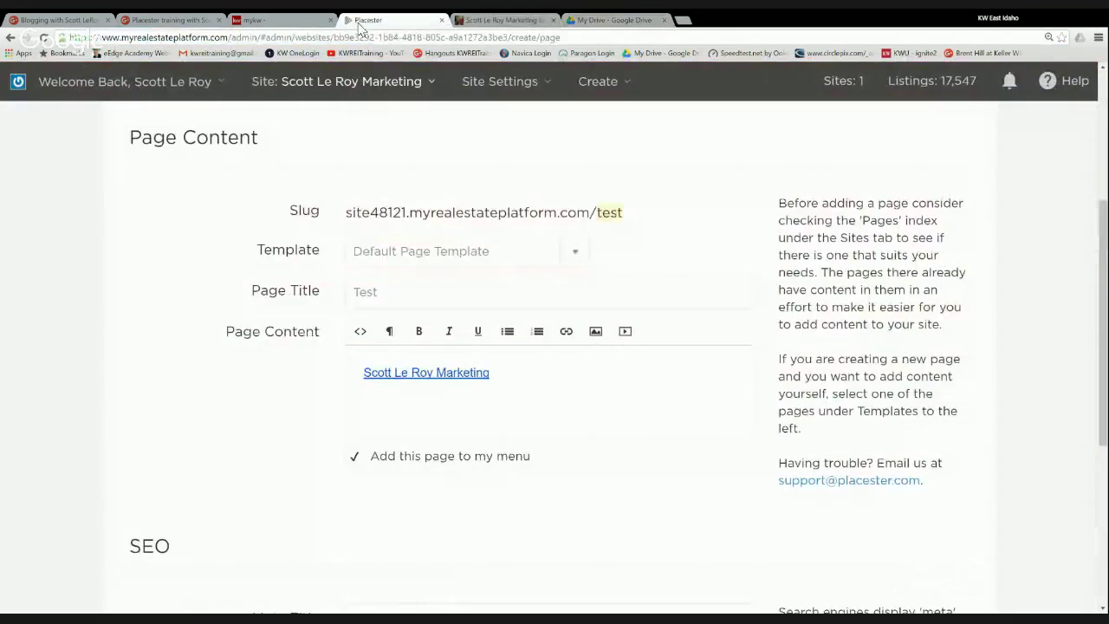
click(553, 19)
mouse_move(500, 81)
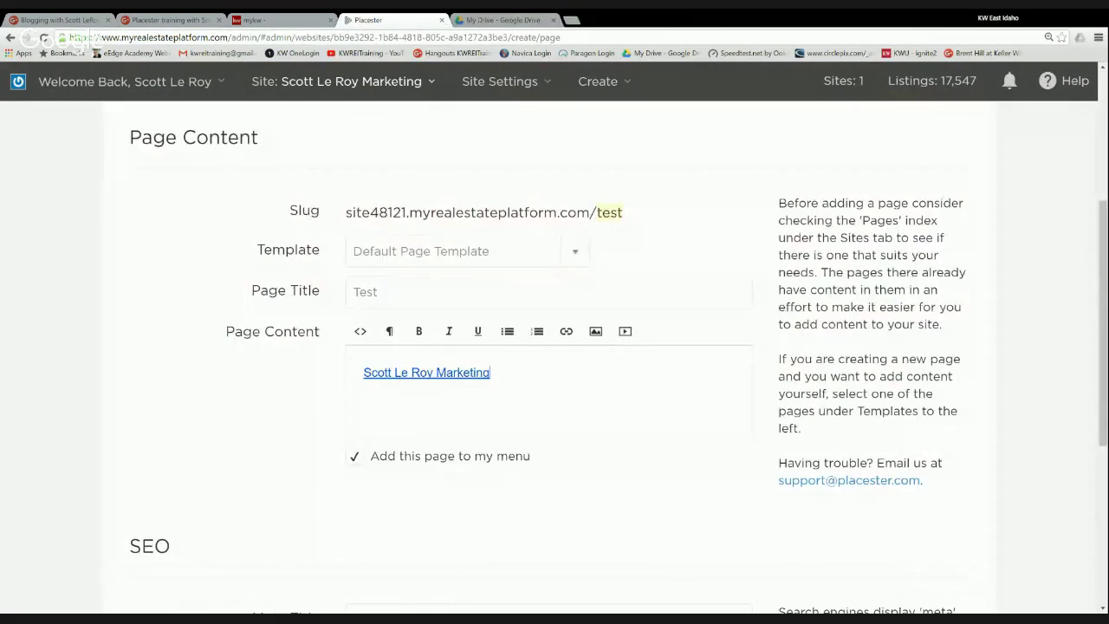
key(Return)
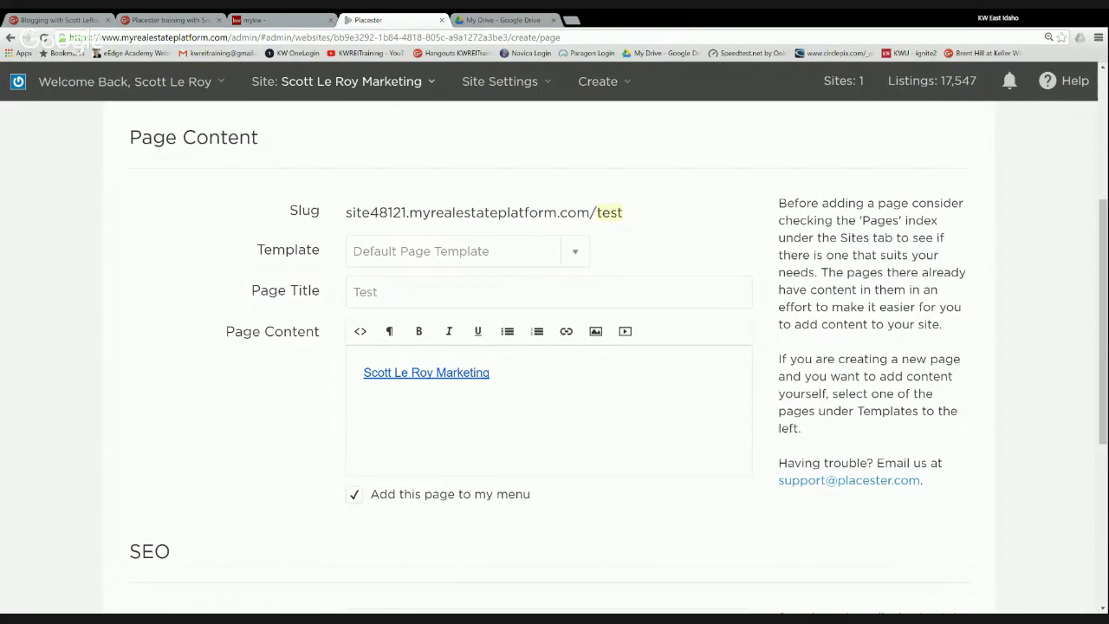
text(Bold Presentatoin)
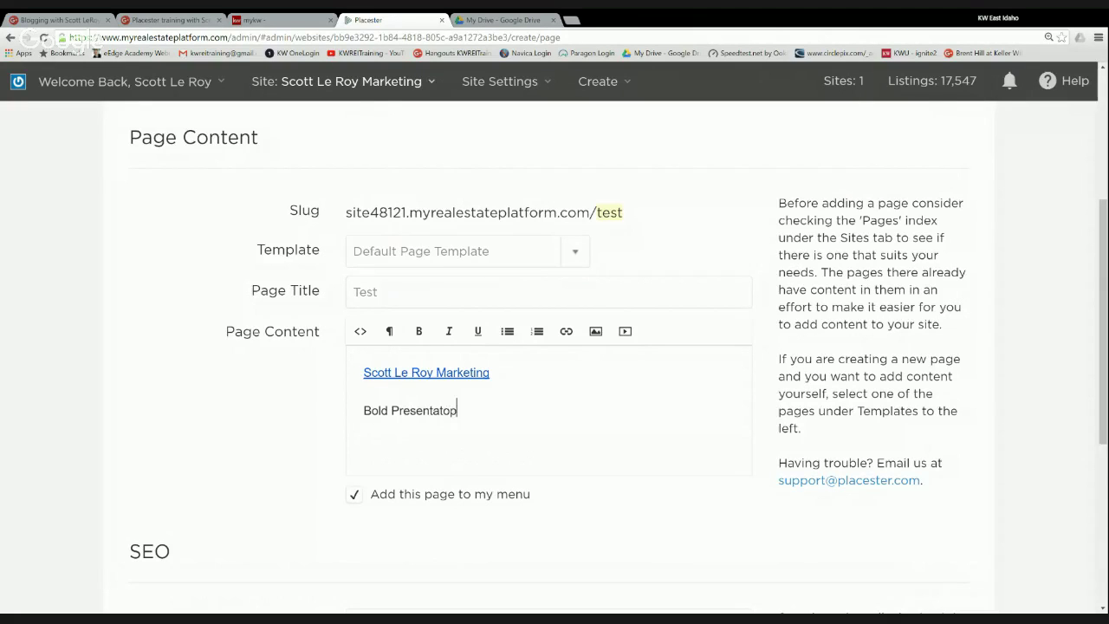
key(BackSpace)
key(BackSpace)
text(ion)
key(BackSpace)
key(BackSpace)
key(BackSpace)
key(BackSpace)
text(ion)
key(shift+Left)
key(shift+Left)
key(shift+Left)
key(shift+Left)
key(shift+Left)
key(shift+Left)
key(shift+Left)
key(shift+Left)
key(shift+Left)
key(shift+Left)
key(shift+Left)
key(shift+Left)
key(shift+Left)
key(shift+Left)
key(shift+Left)
key(shift+Left)
key(shift+Left)
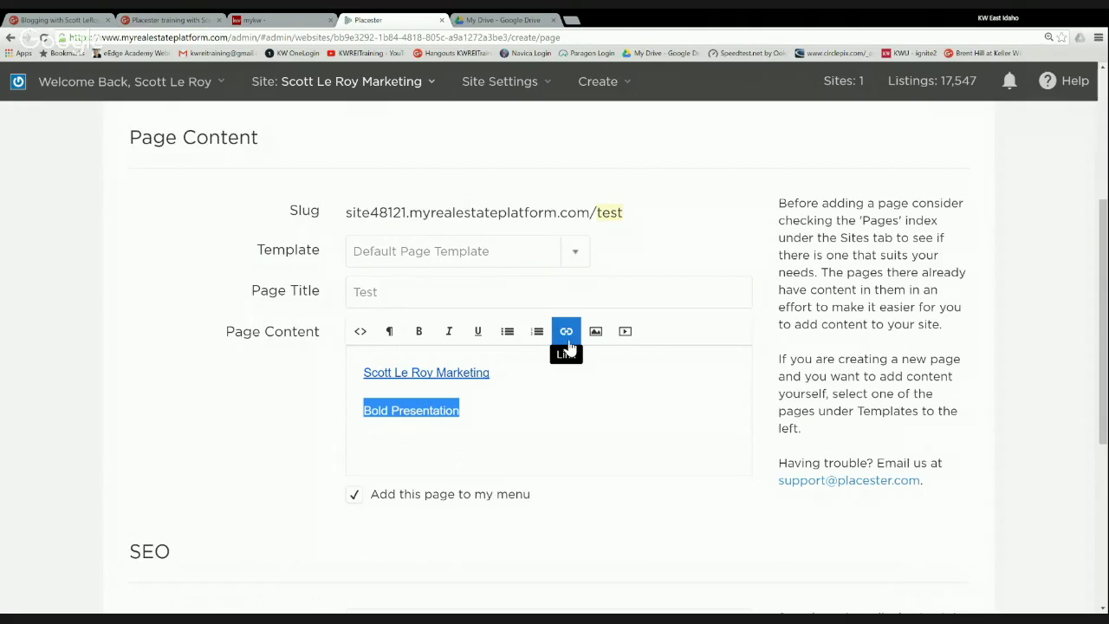
Step: Link 'Bold Presentation' to the pasted Google Drive PDF address, opening in a new tab
click(568, 343)
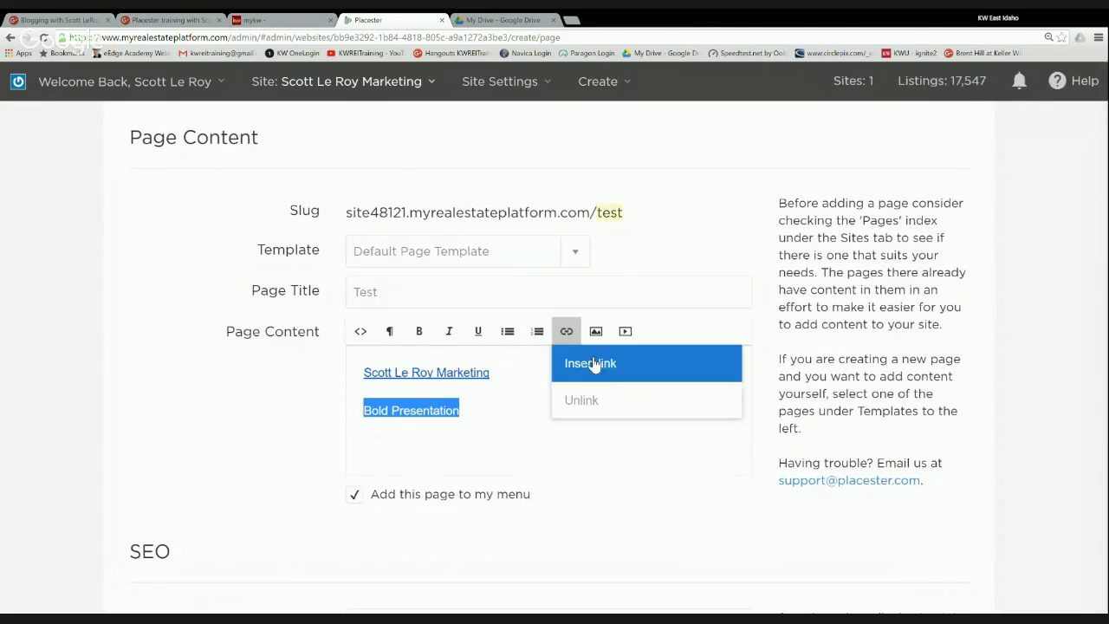
click(574, 364)
key(ctrl+v)
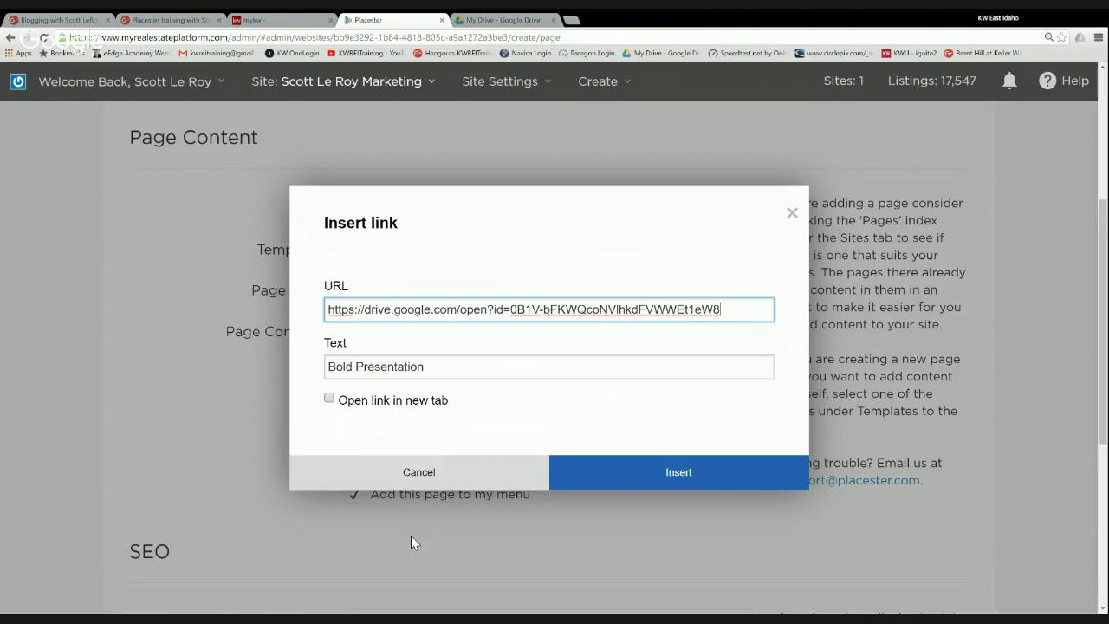
click(330, 399)
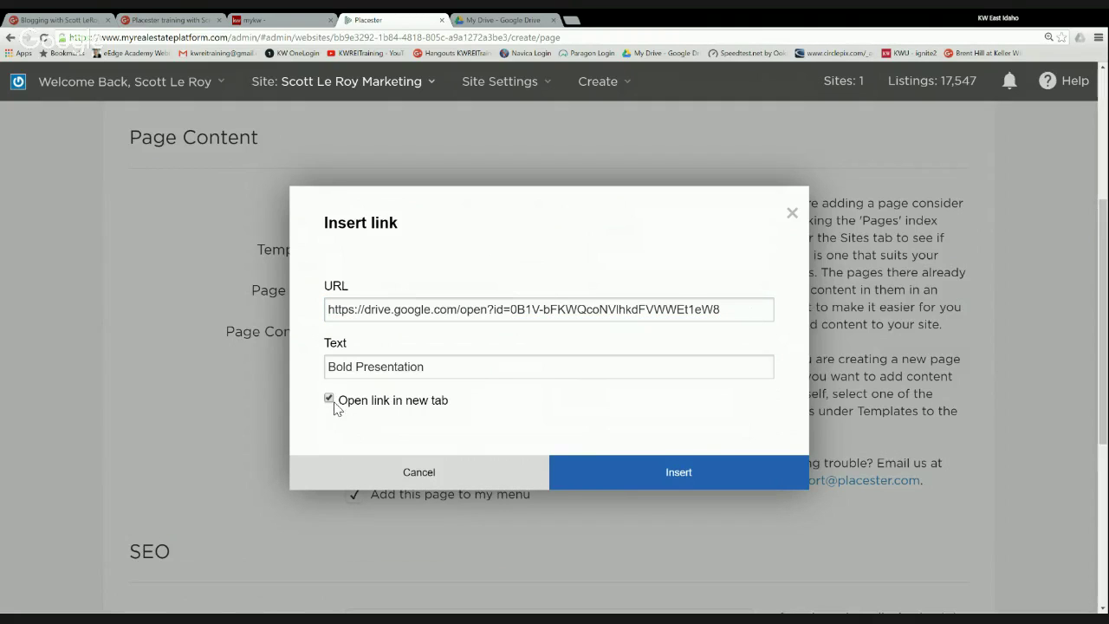
click(622, 475)
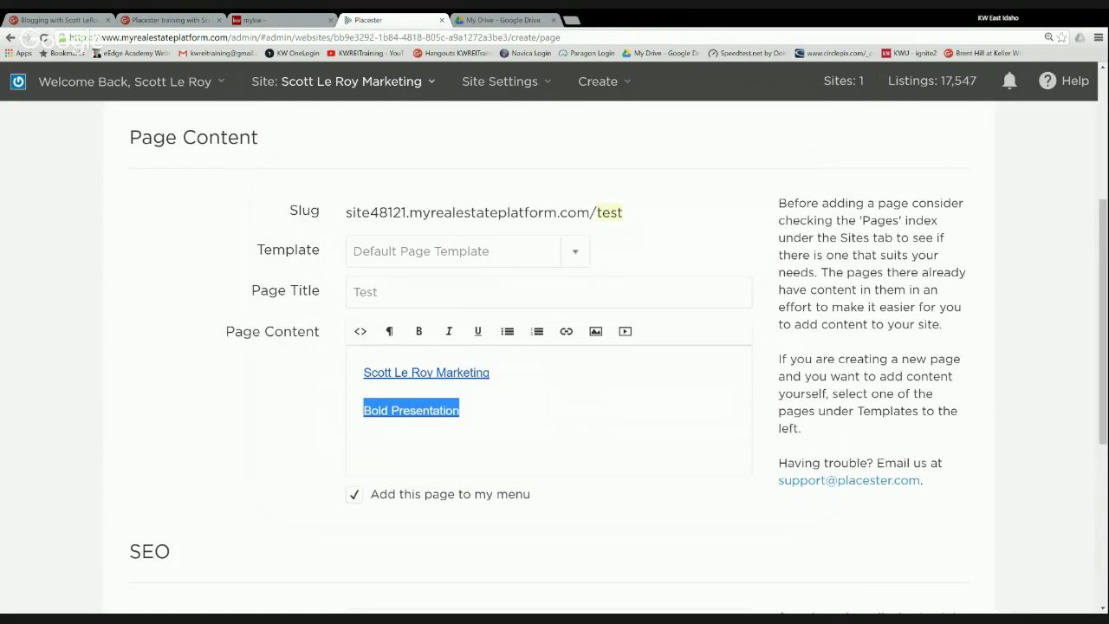
Step: Save the Test page and choose Edit Menu in the menu-added dialog
scroll(587, 441, down, 3)
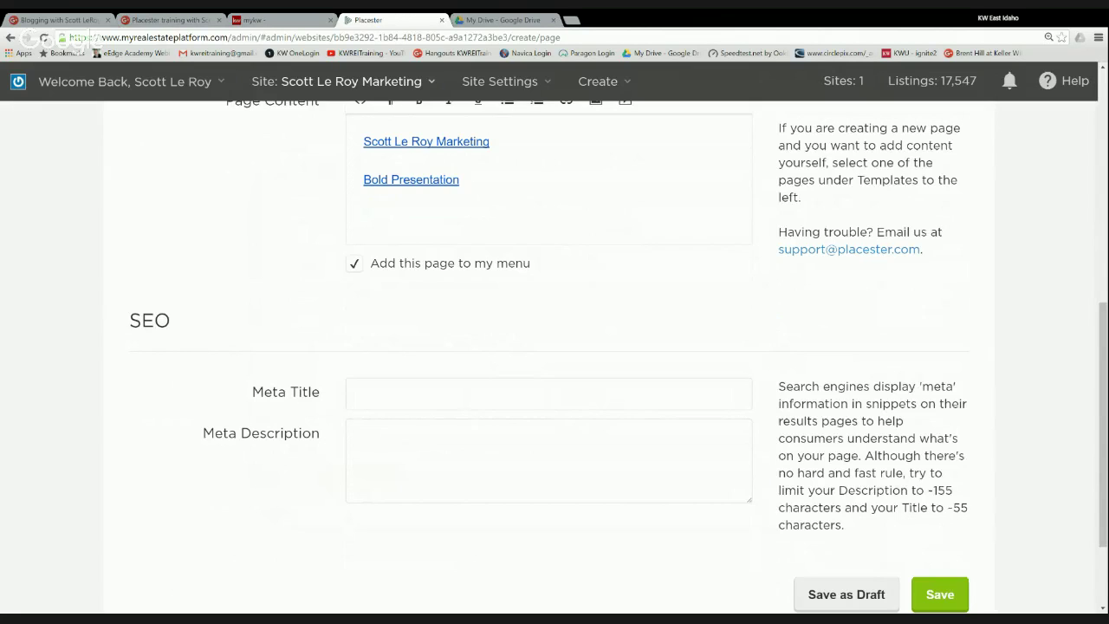
click(940, 594)
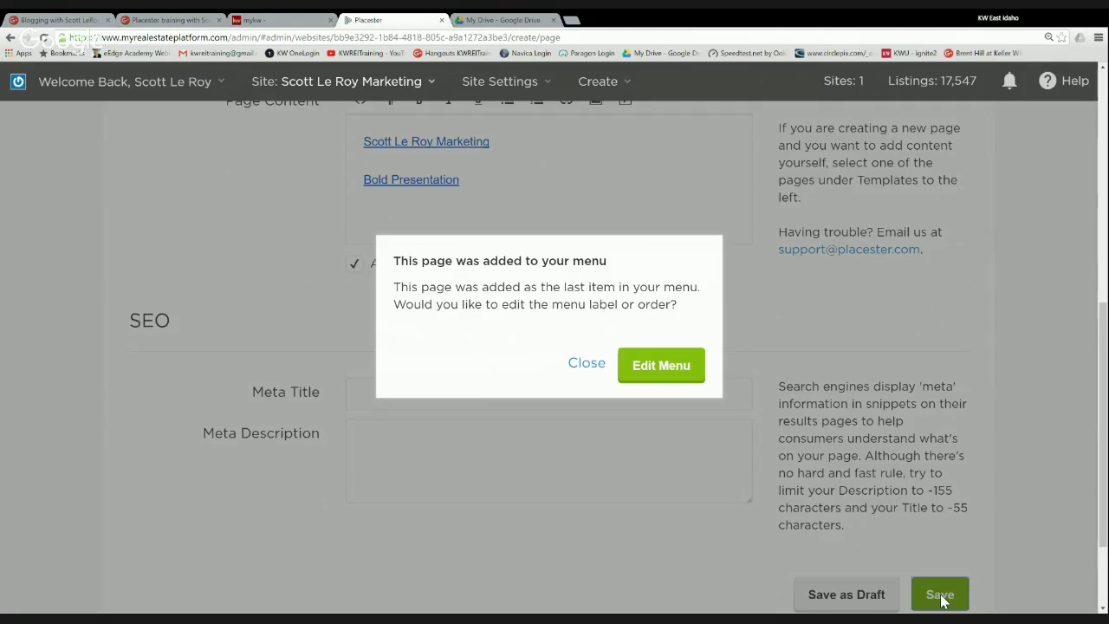
click(685, 371)
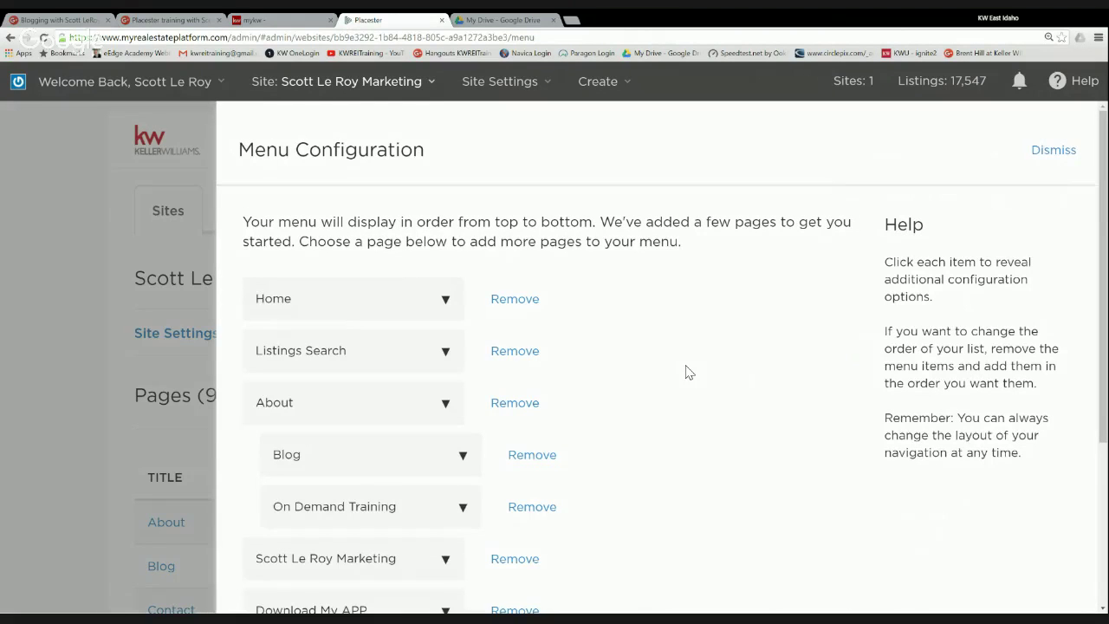
Step: Confirm the last menu entry is labelled Test, then switch to the myKW website tab
scroll(696, 408, down, 3)
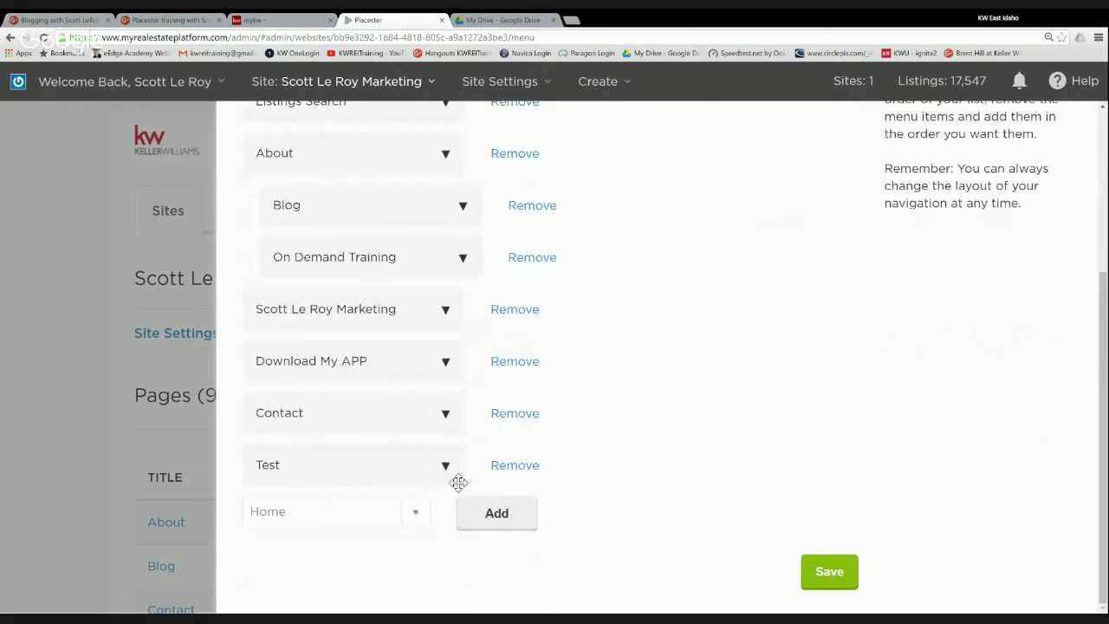
click(445, 468)
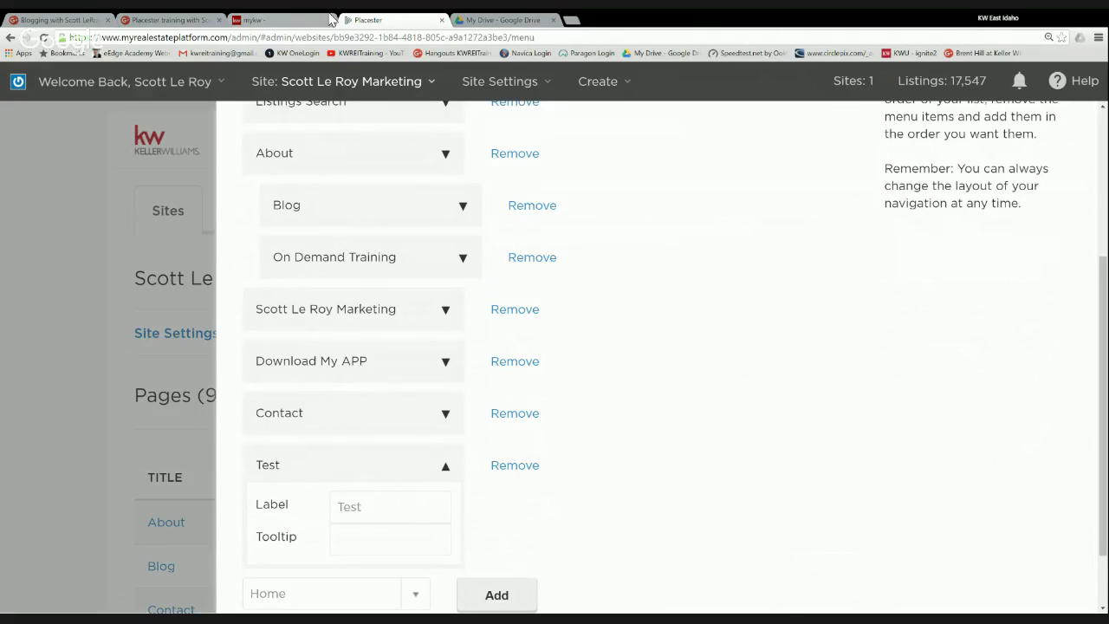
click(321, 17)
click(339, 37)
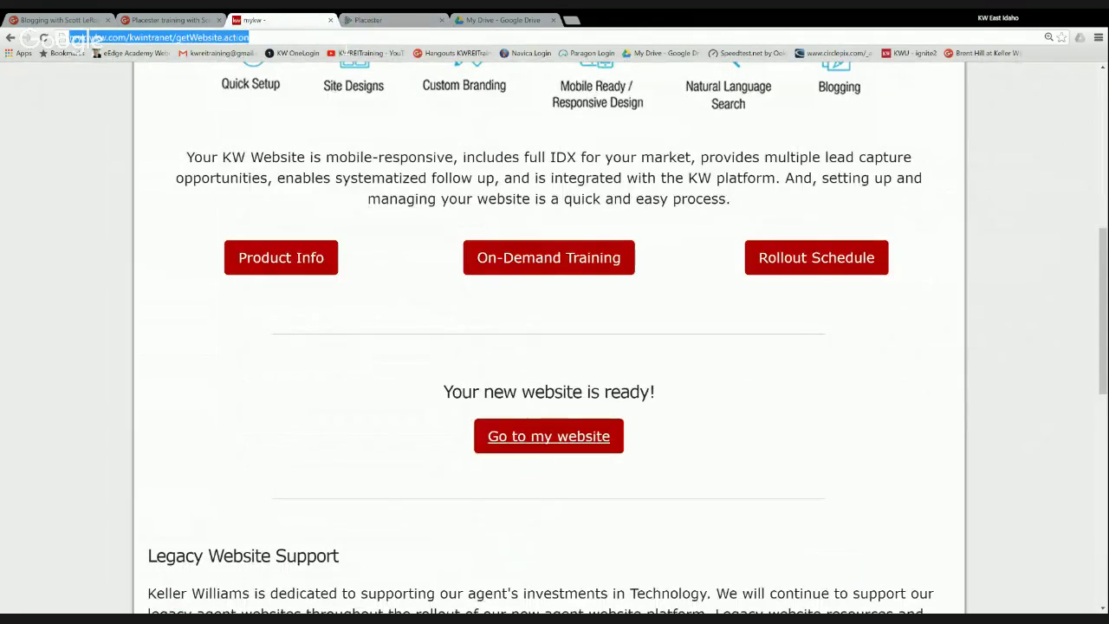
Step: Load scottleroy.com and go to the live Test page from the menu
text(scottleroy.com)
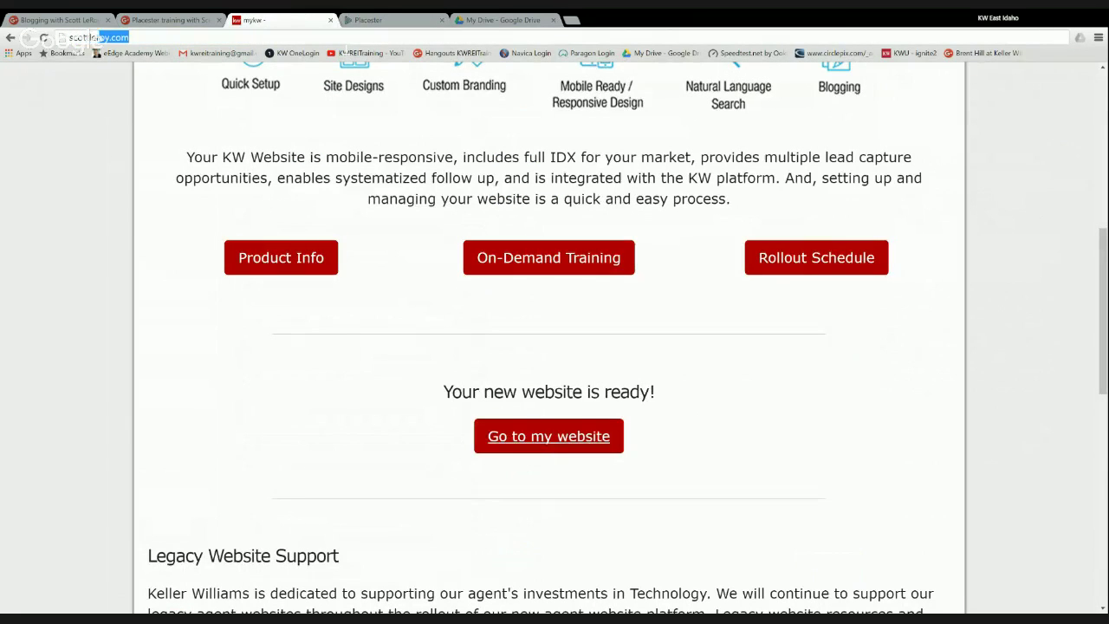
key(Return)
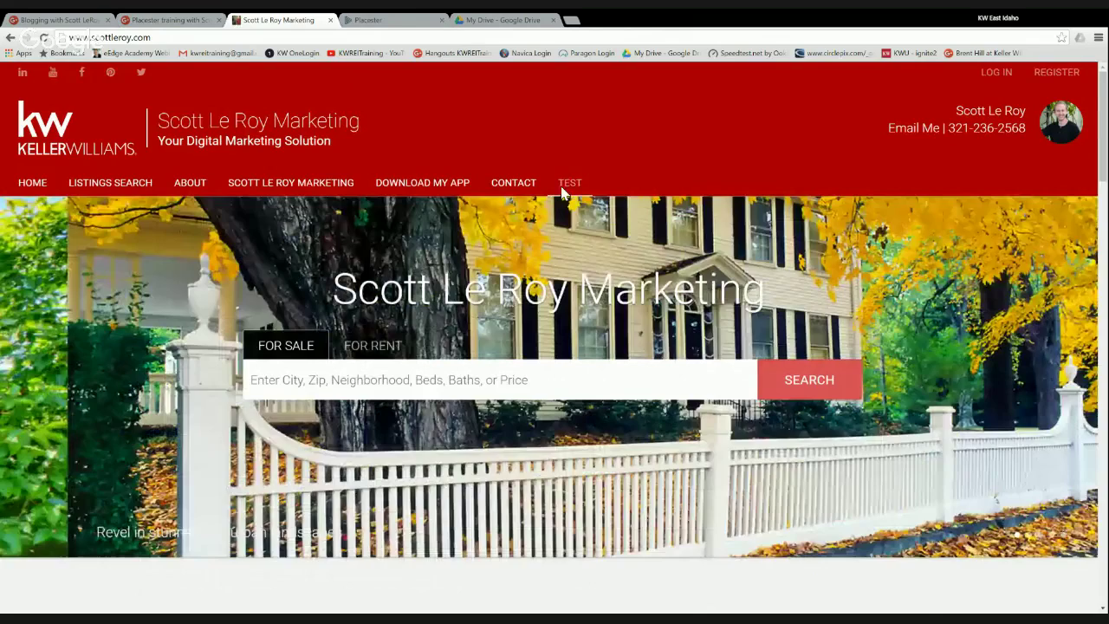
click(567, 186)
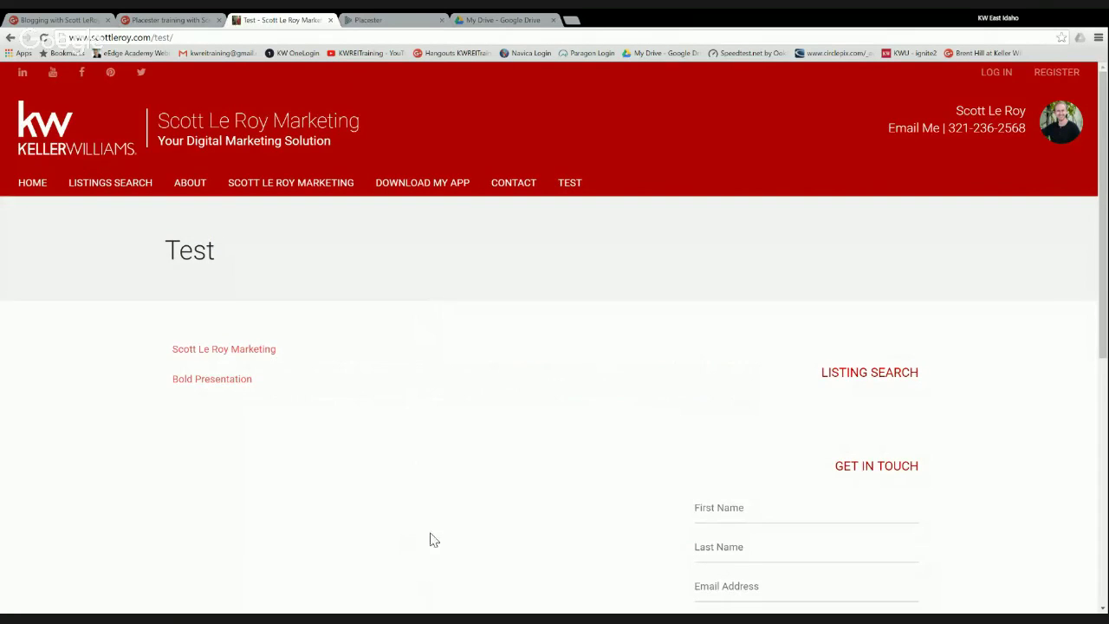
Step: Test the Scott Le Roy Marketing link, then the Bold Presentation PDF link
click(267, 351)
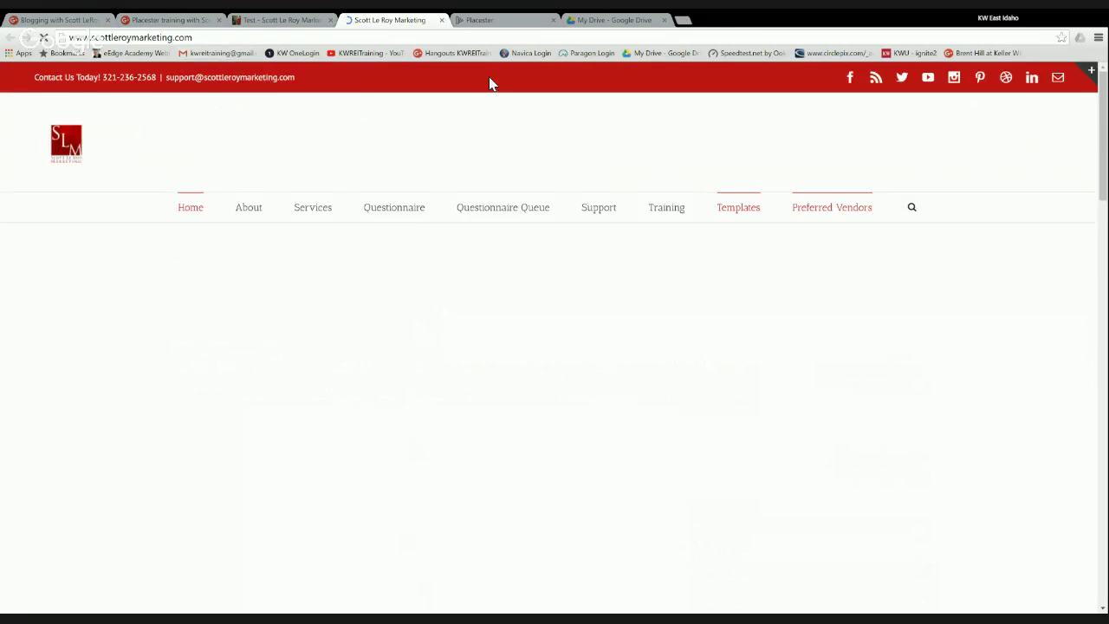
click(442, 20)
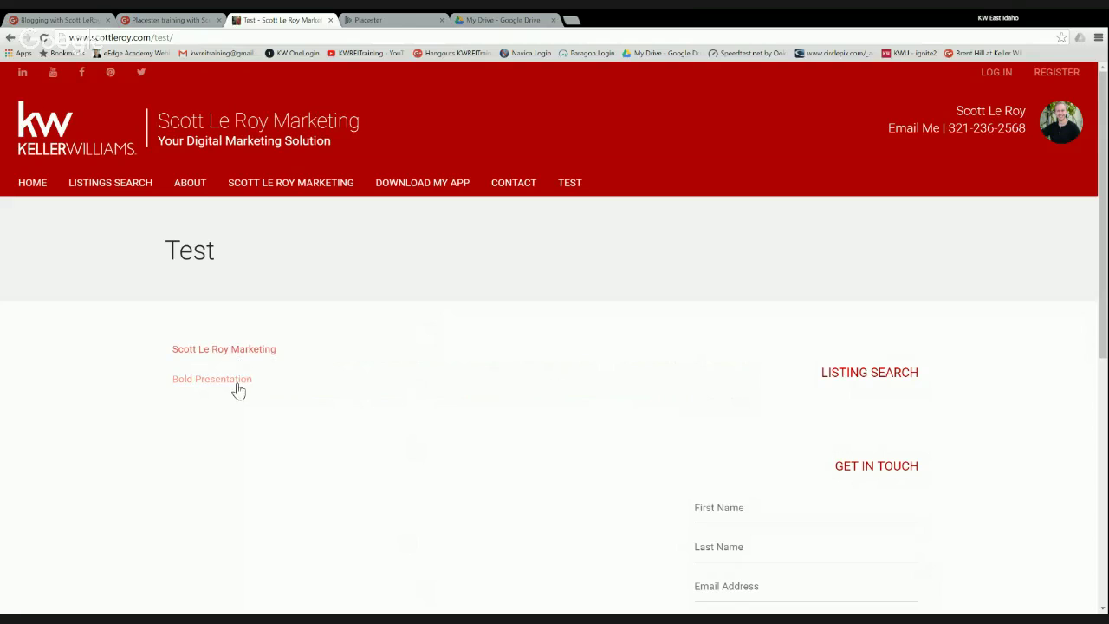
click(553, 20)
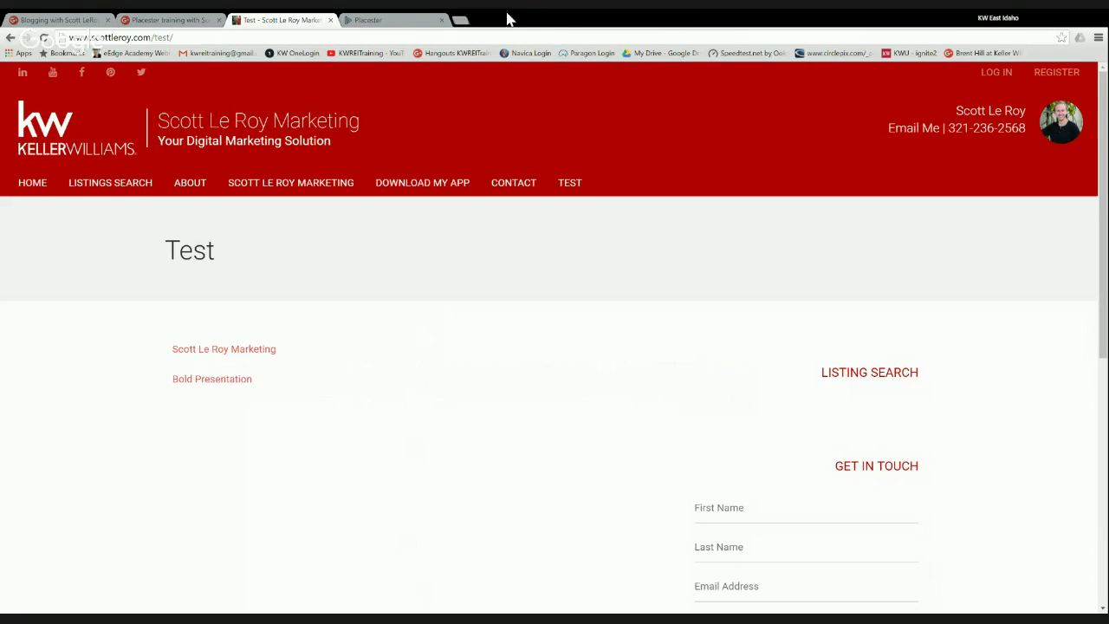
click(224, 378)
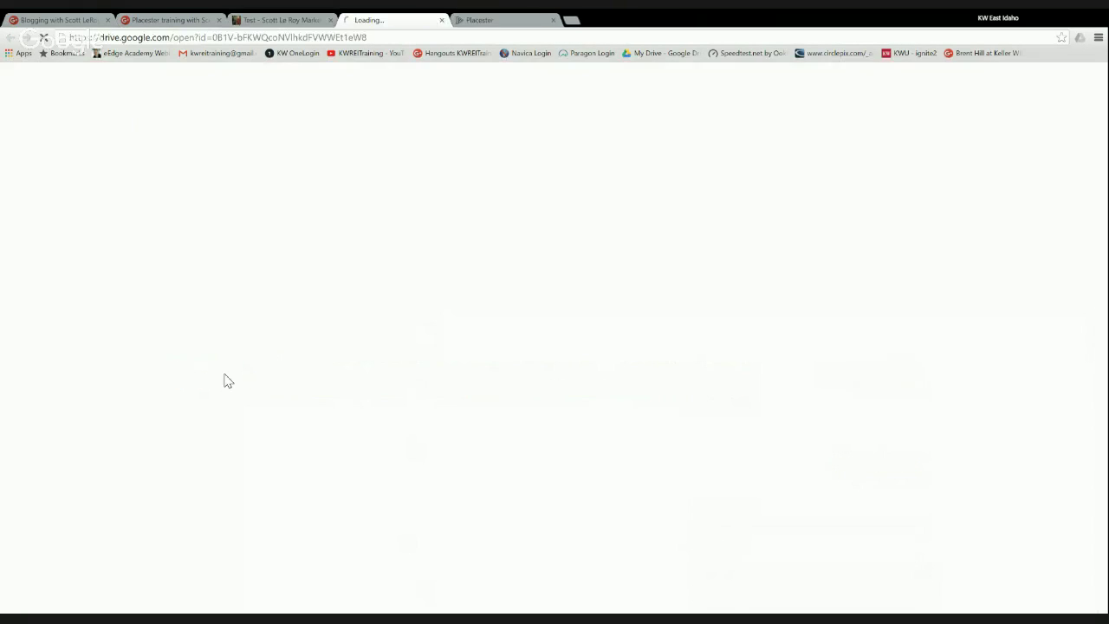
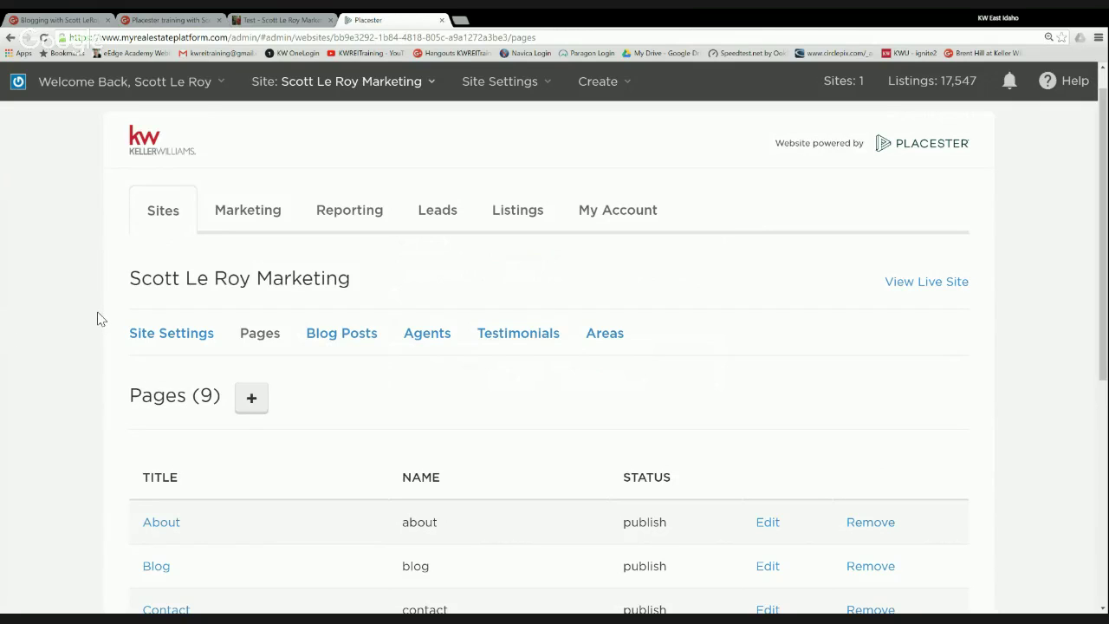
scroll(111, 383, down, 1)
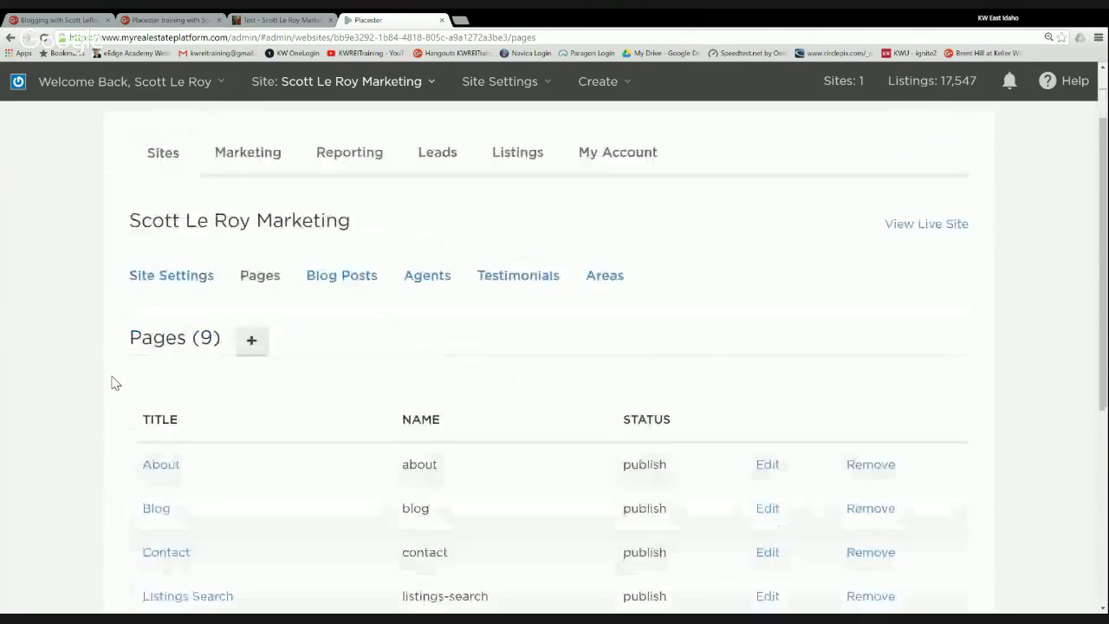
scroll(112, 383, down, 1)
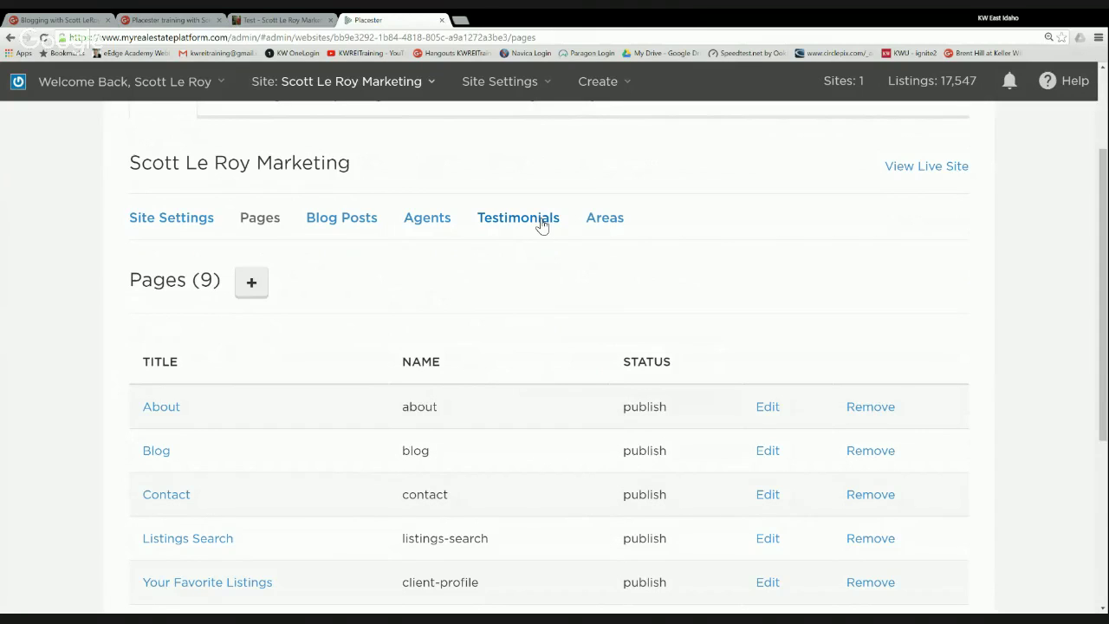
Step: Show the site's Testimonials list with its one published testimonial
click(542, 225)
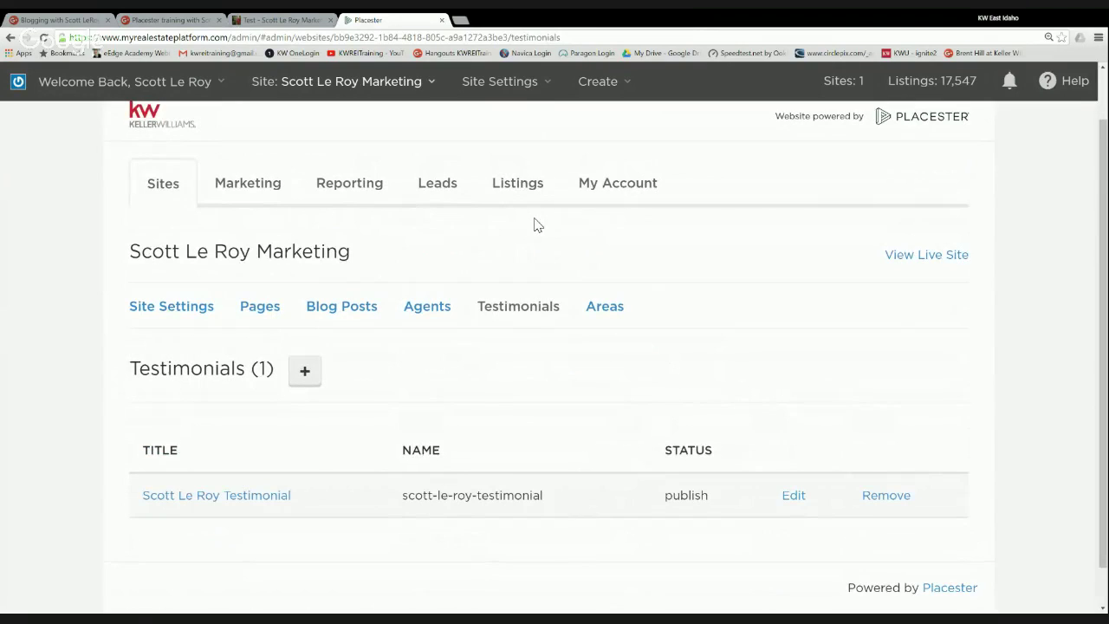
scroll(537, 223, down, 1)
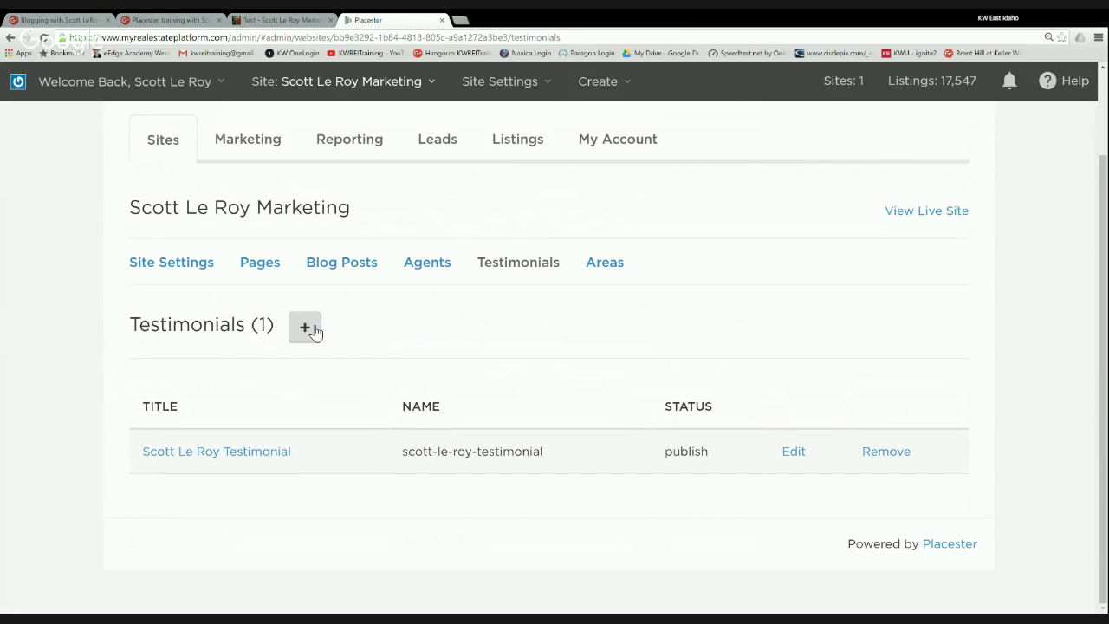
Step: Load the agent's kwrealty website in a new browser tab
click(461, 20)
text(scottleroy)
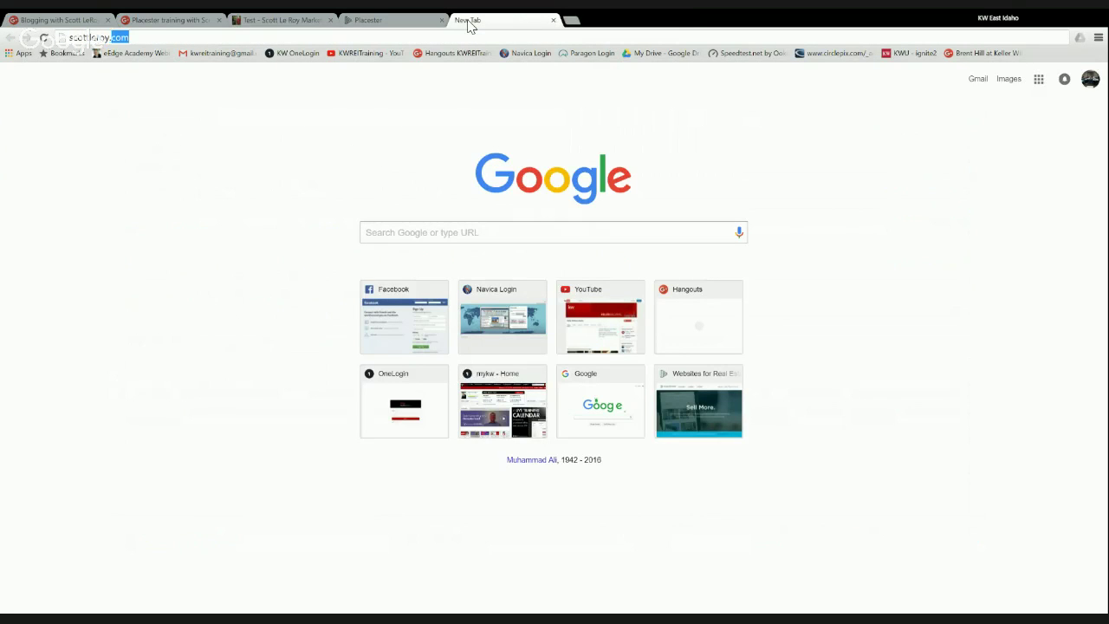
text(.kwrealty.com)
key(Return)
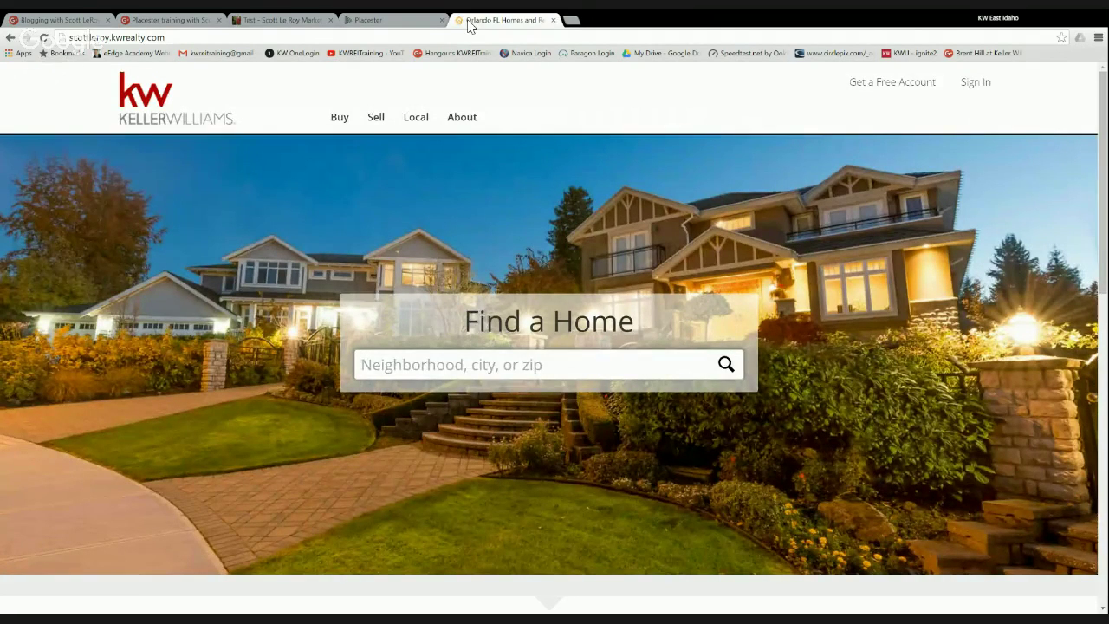
Step: Go to the kw.com Keller Williams home page
key(ctrl+l)
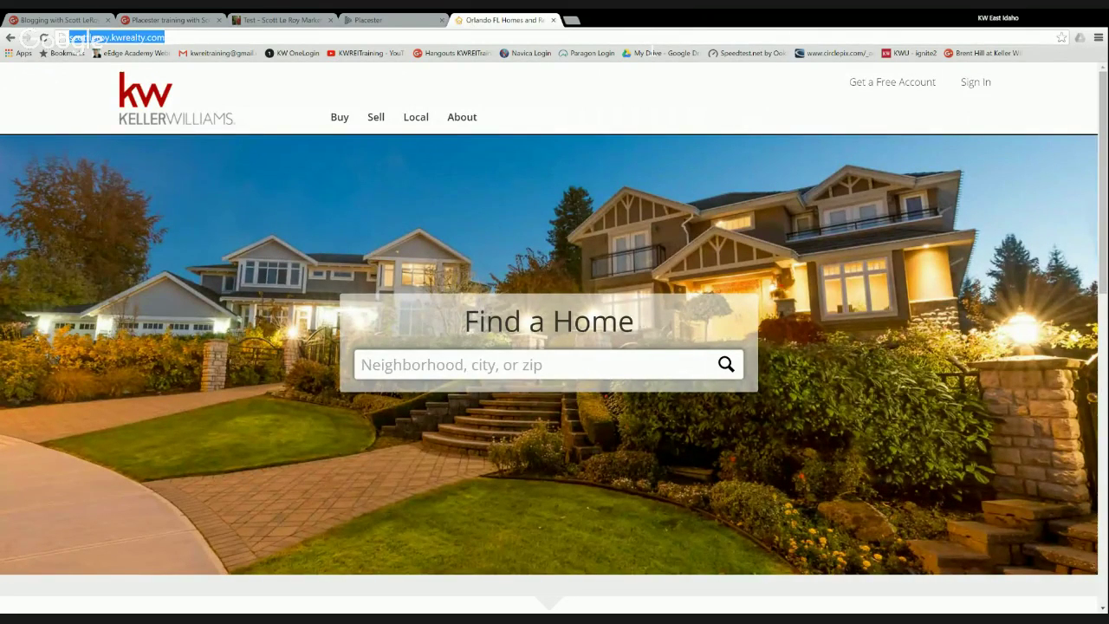
text(kw.com)
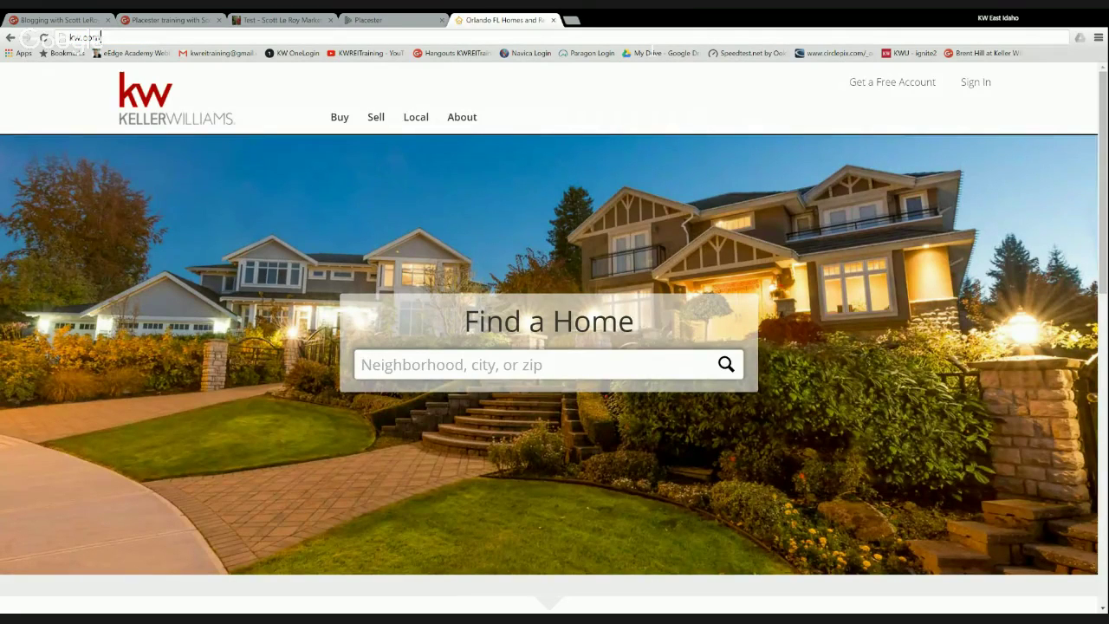
key(Return)
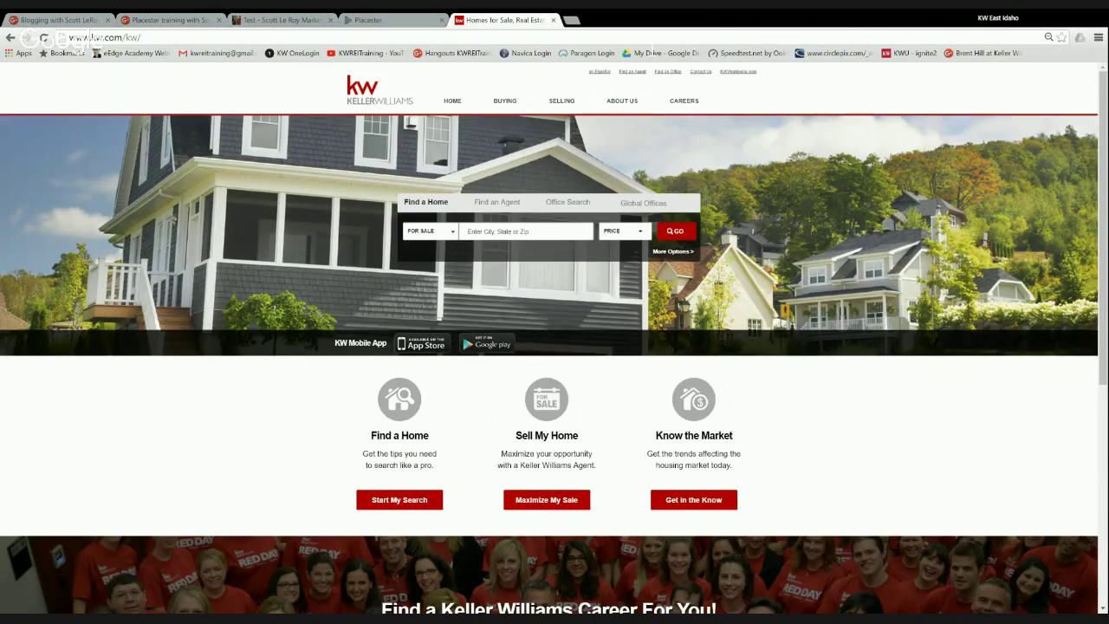
Step: Search Keller Williams agents in Idaho, returning 1018 results
click(630, 72)
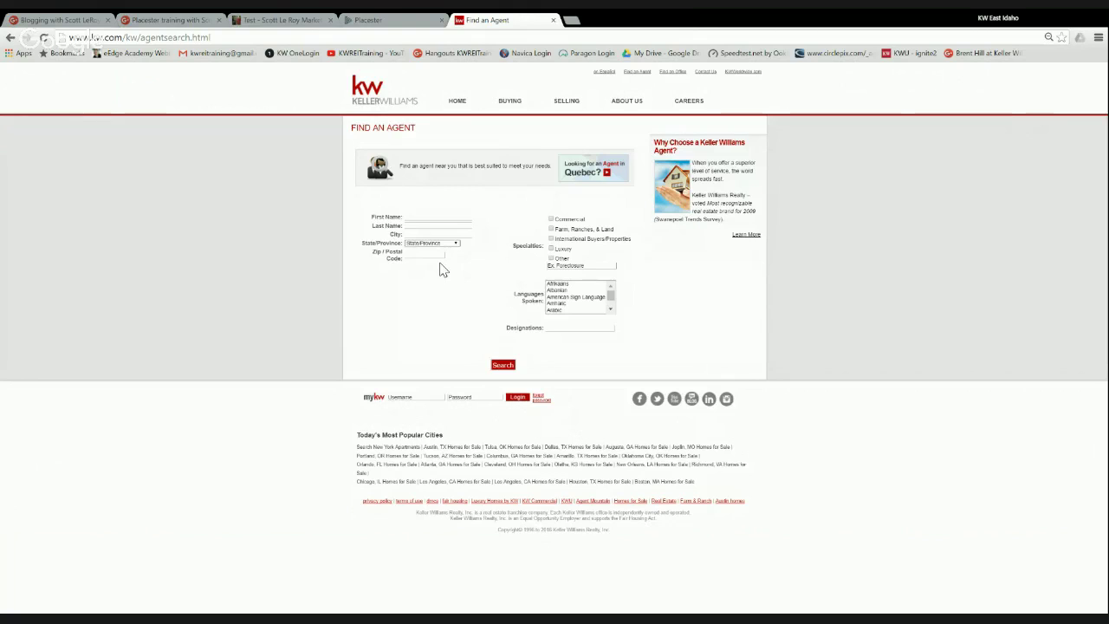
click(452, 37)
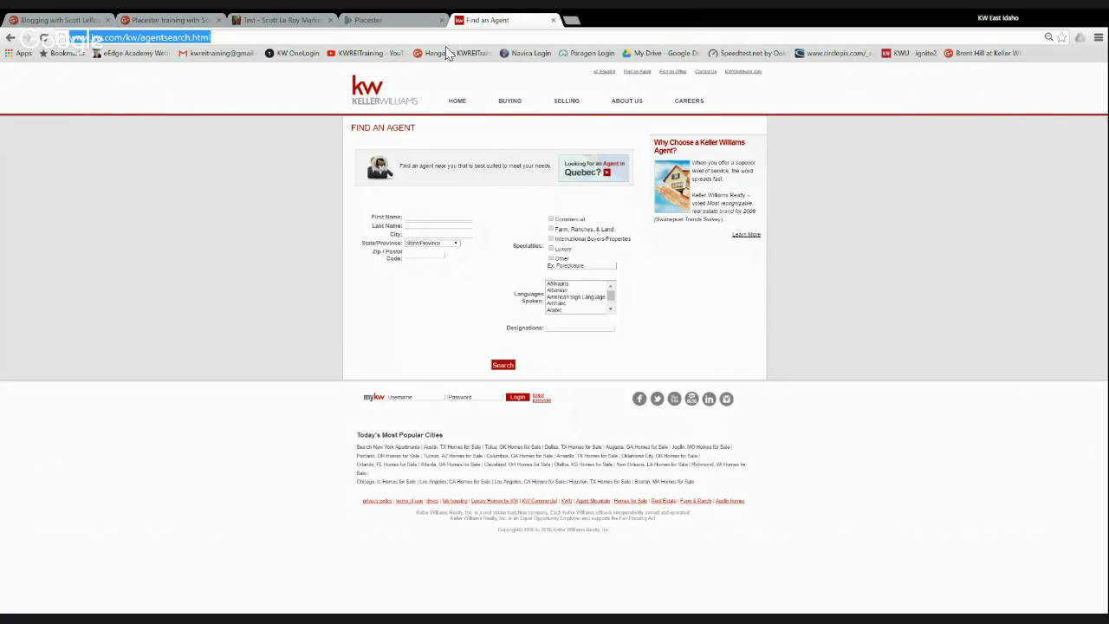
click(325, 228)
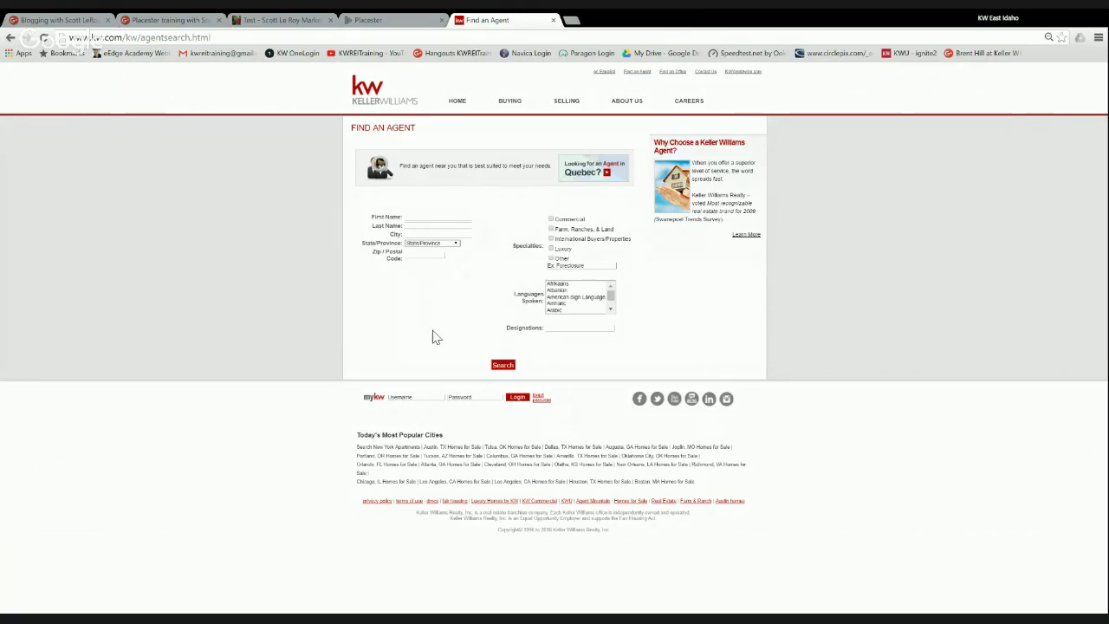
key(i)
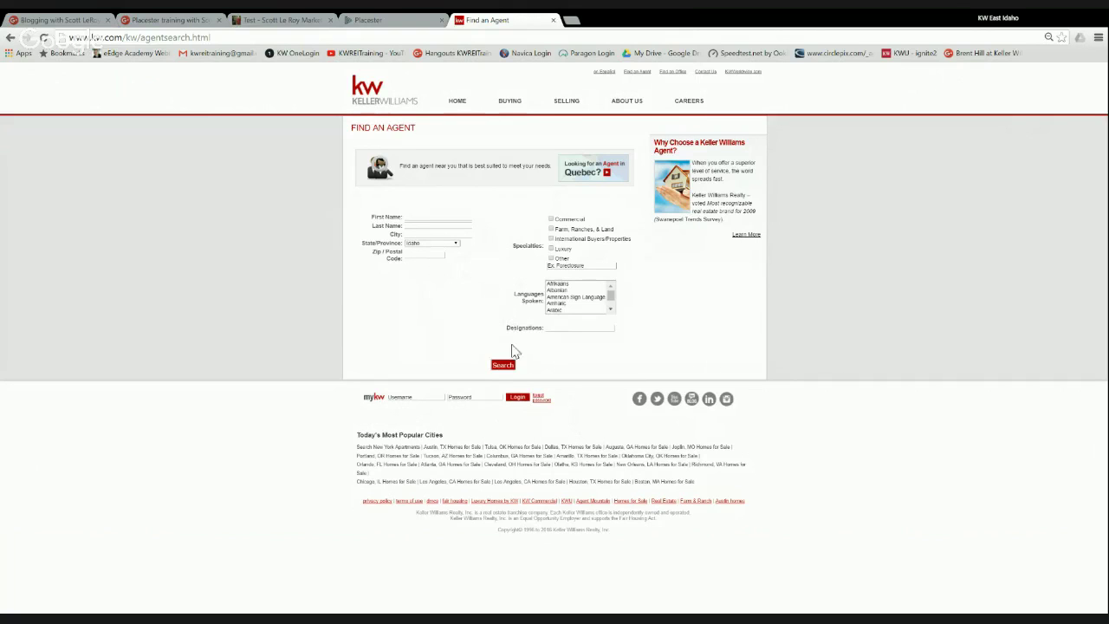
click(509, 365)
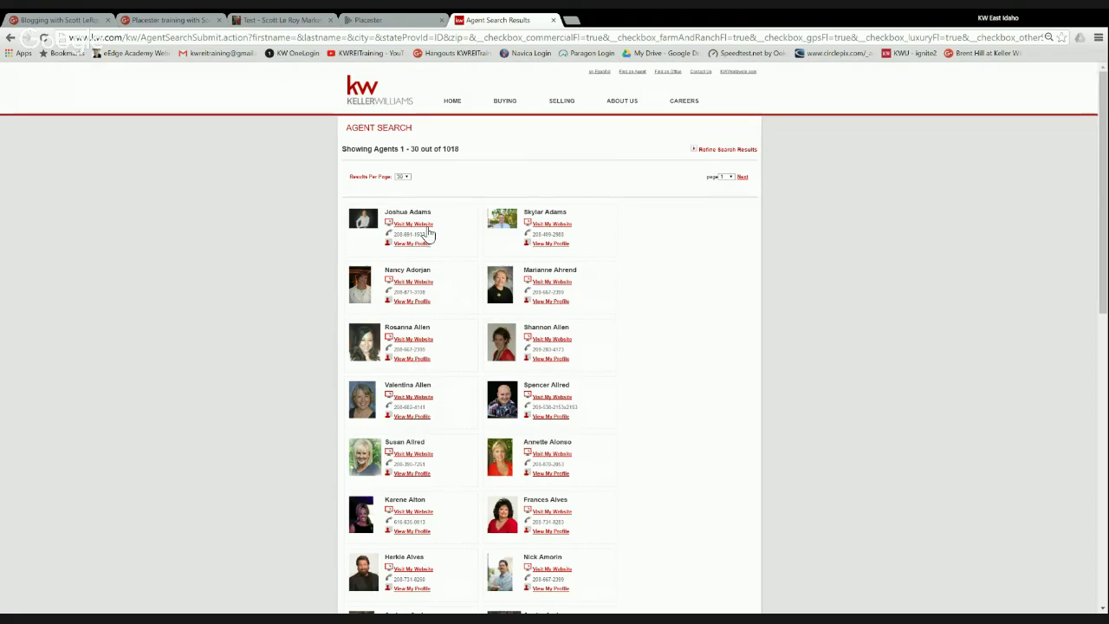
Step: Browse the first agent's website and profile, then close the Keller Williams tab
click(426, 225)
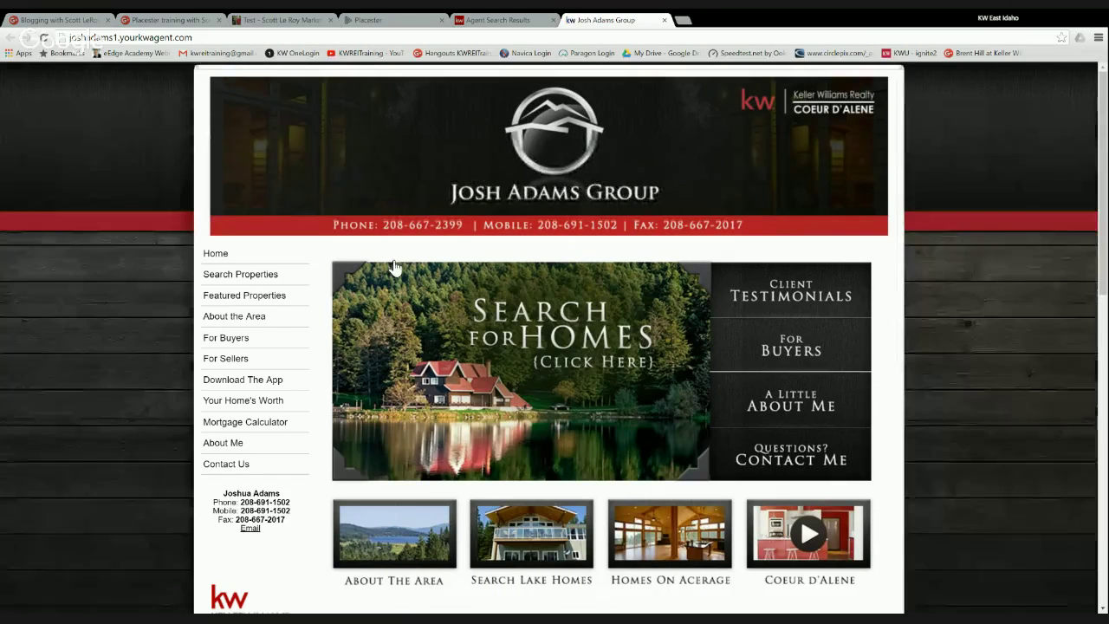
click(664, 20)
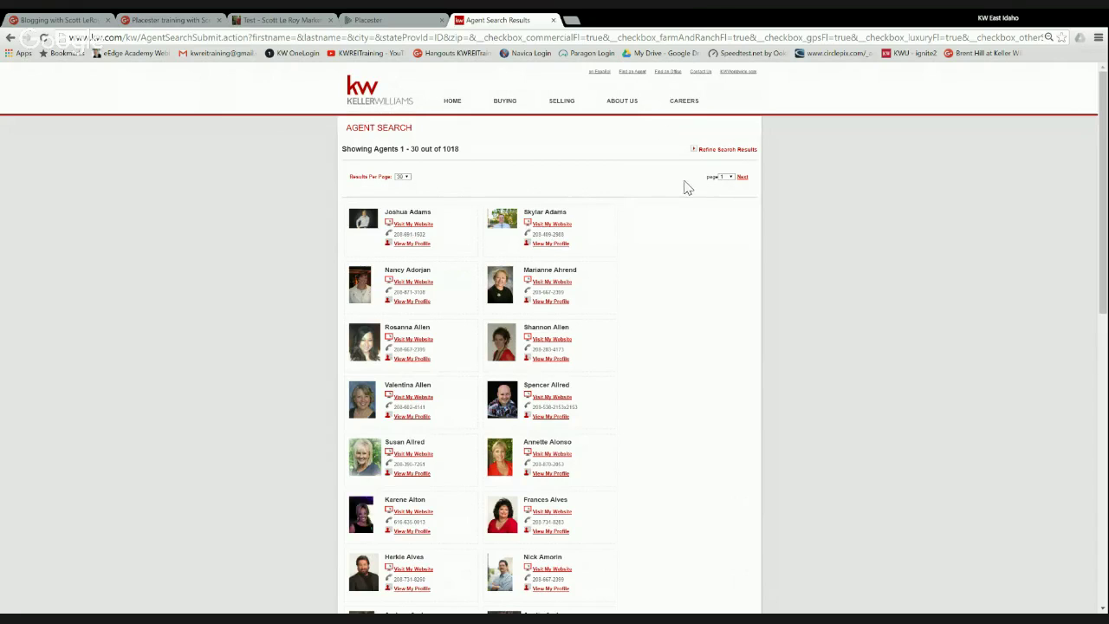
click(414, 245)
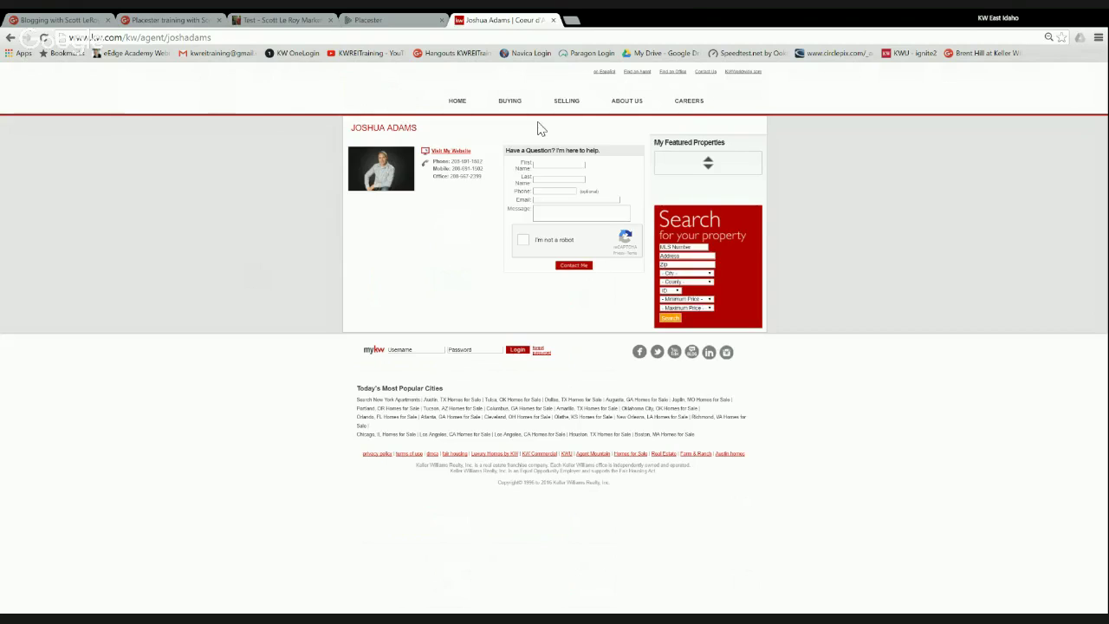
click(456, 103)
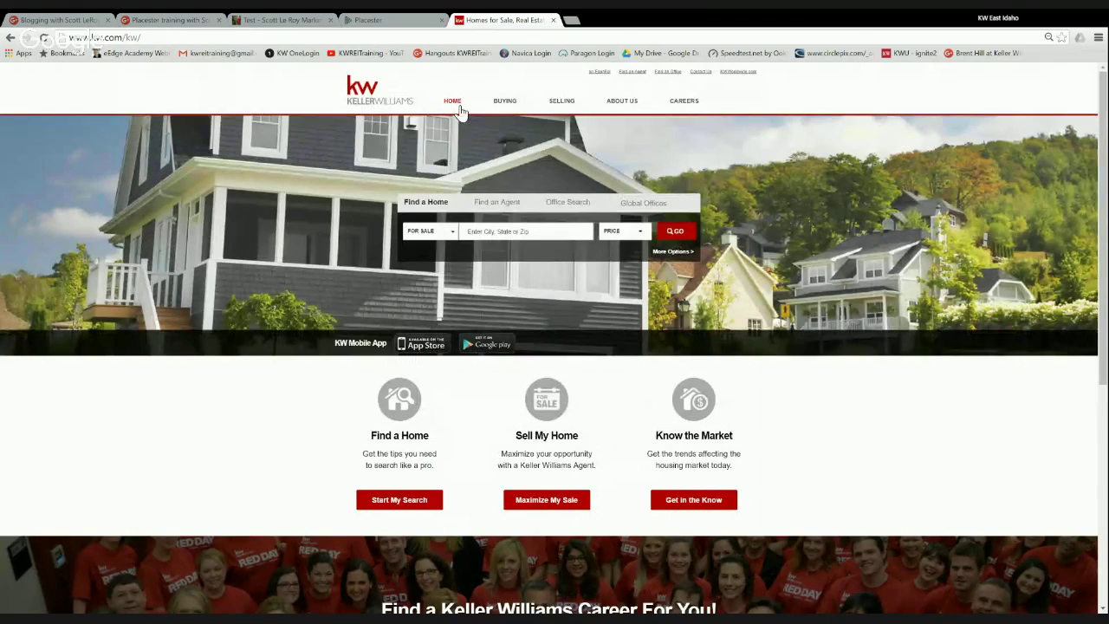
click(552, 21)
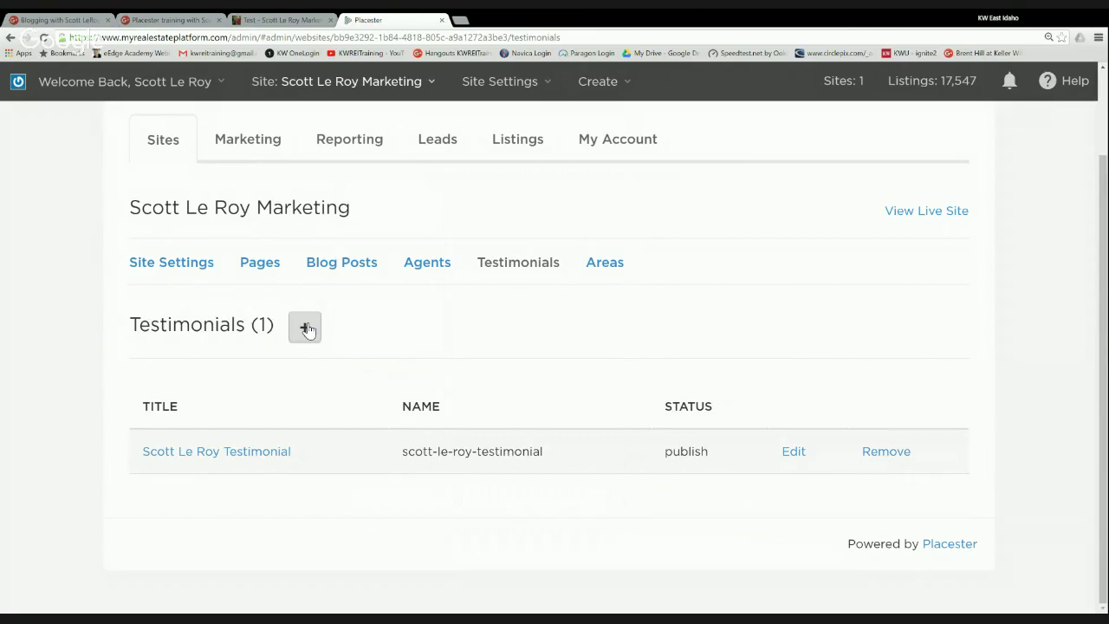
Step: Create a new testimonial titled 'Greatest Ever', giving slug testimonial/greatest-ever
click(306, 327)
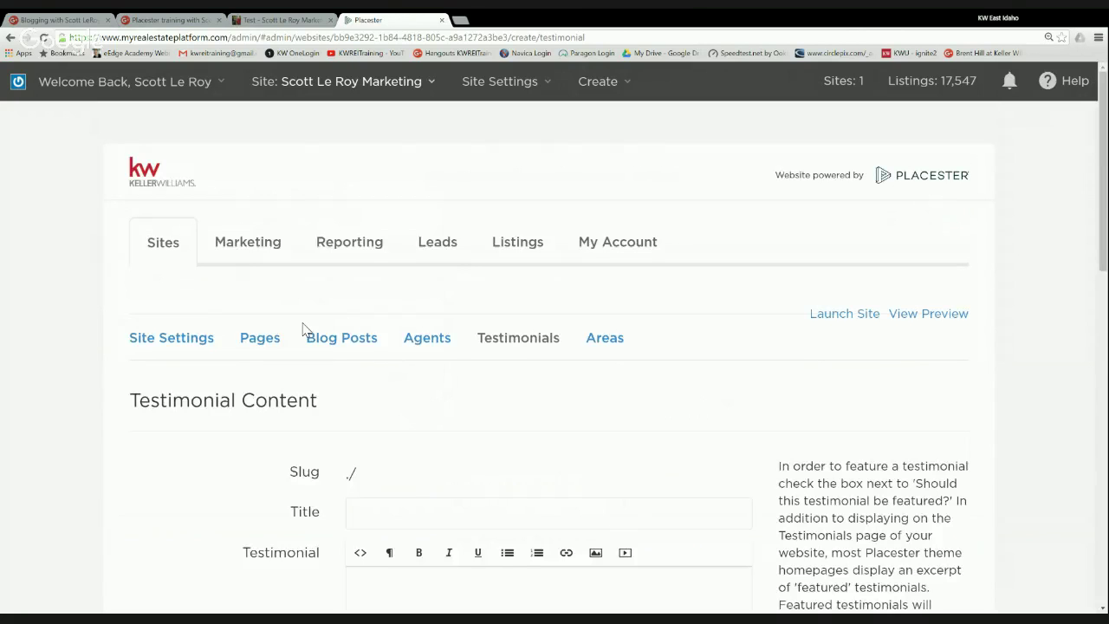
scroll(290, 350, down, 3)
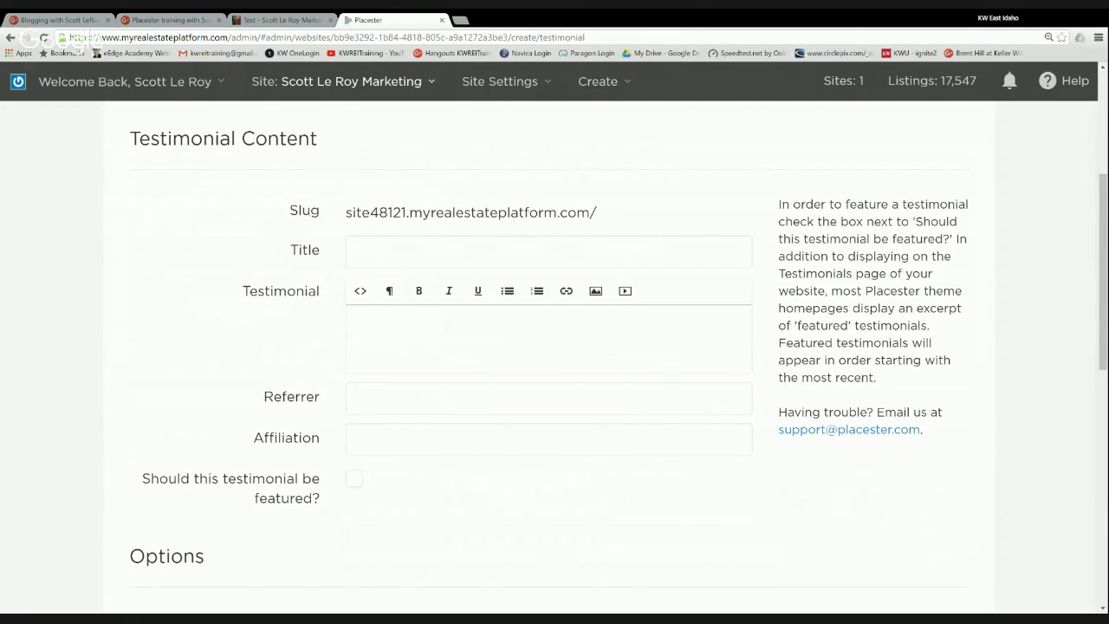
text(J)
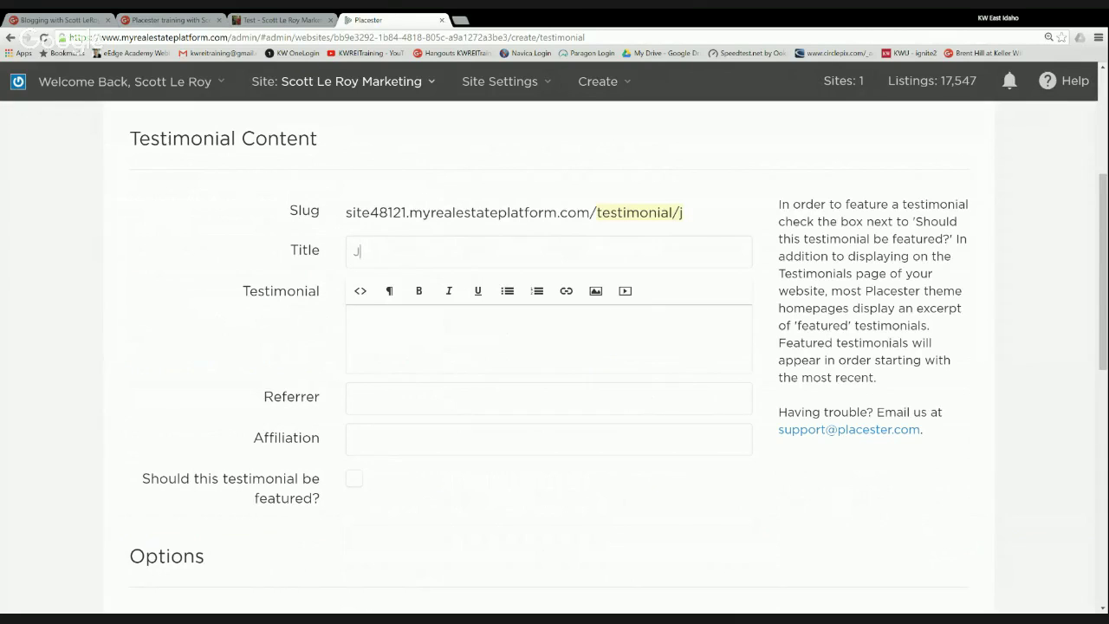
key(BackSpace)
text(Greater)
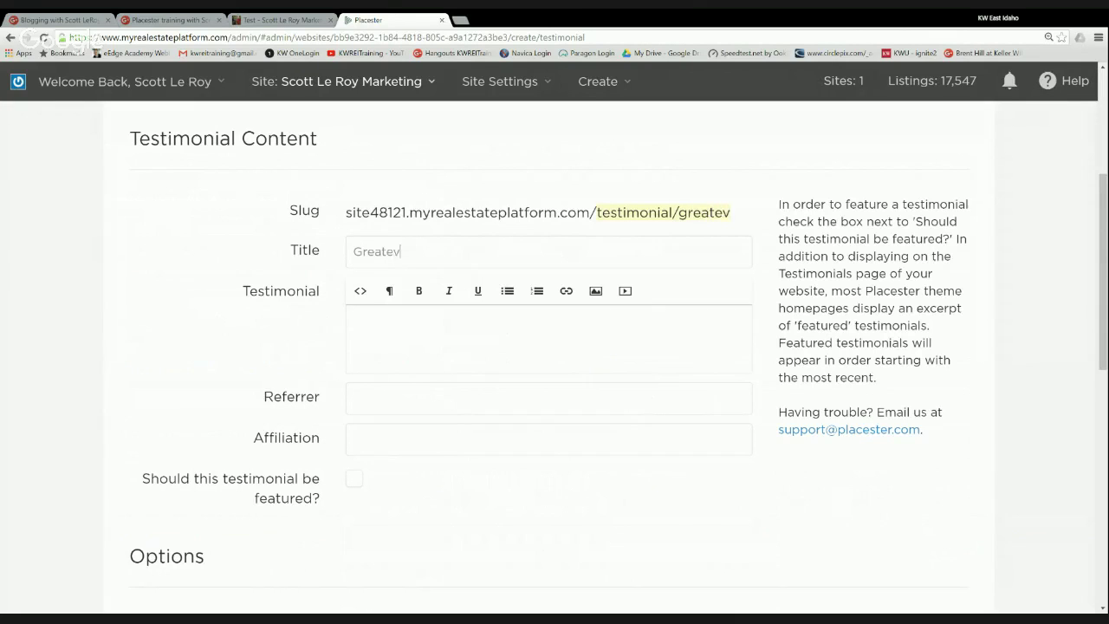
key(BackSpace)
text(st Ever)
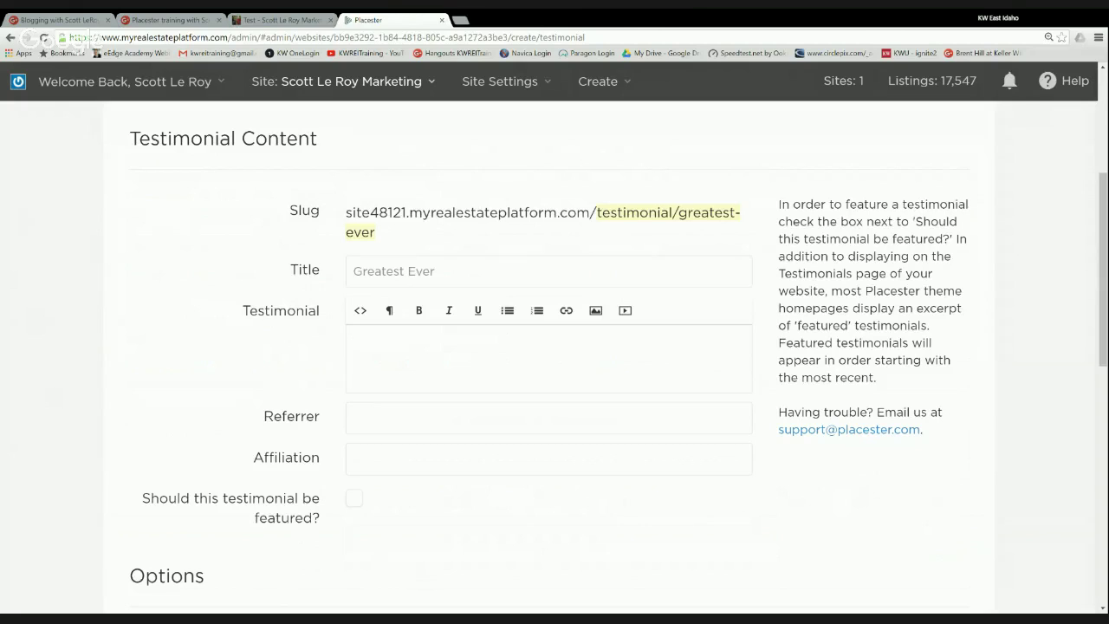
Step: Enter the 'subpar to mediocre' quote, the referrer's name, and affiliation Client
text(Scott was subpa)
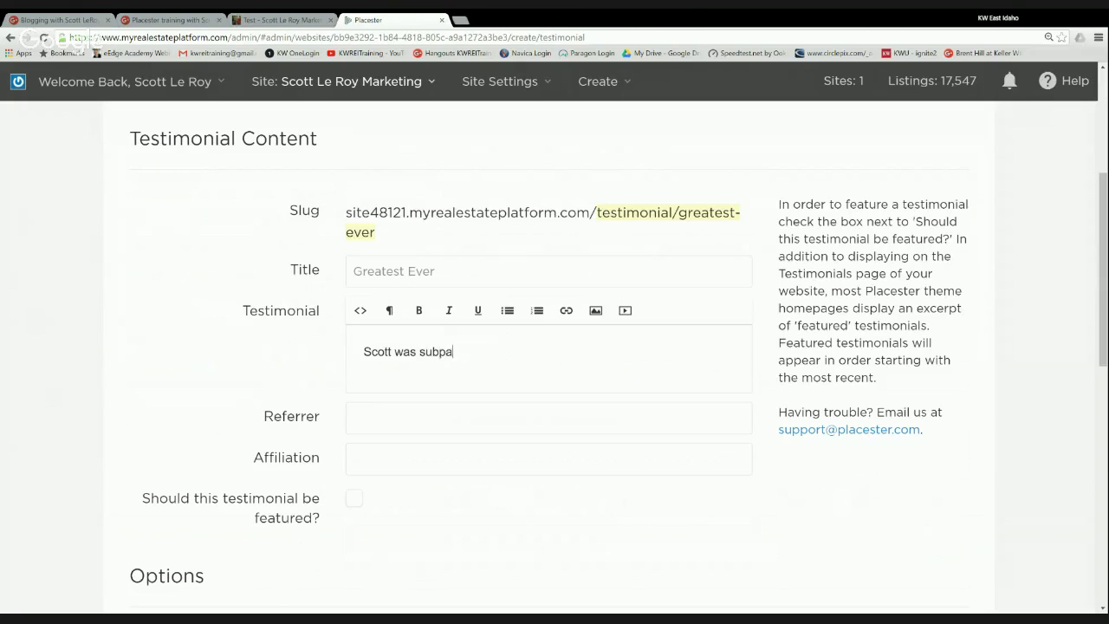
text(r to mediocre)
text(John Smith)
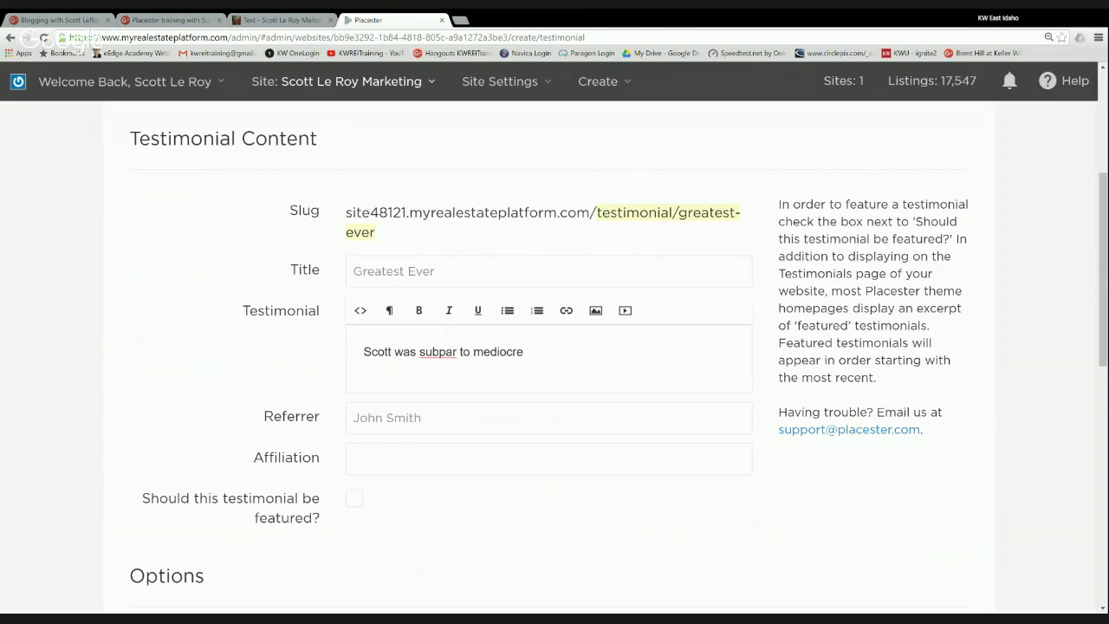
text(Client)
click(335, 19)
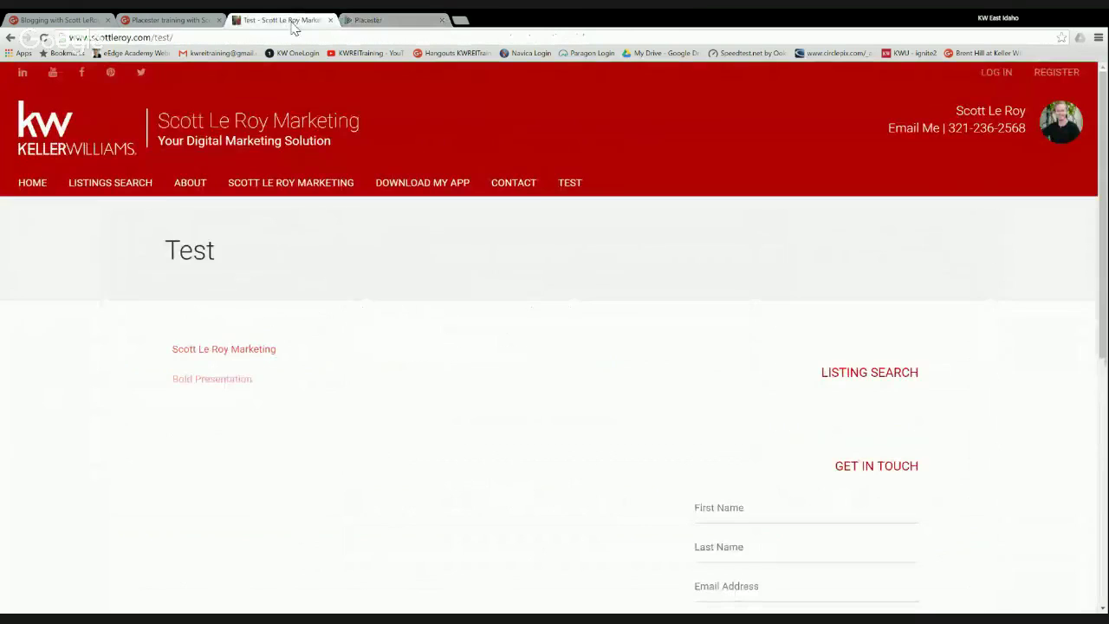
click(37, 184)
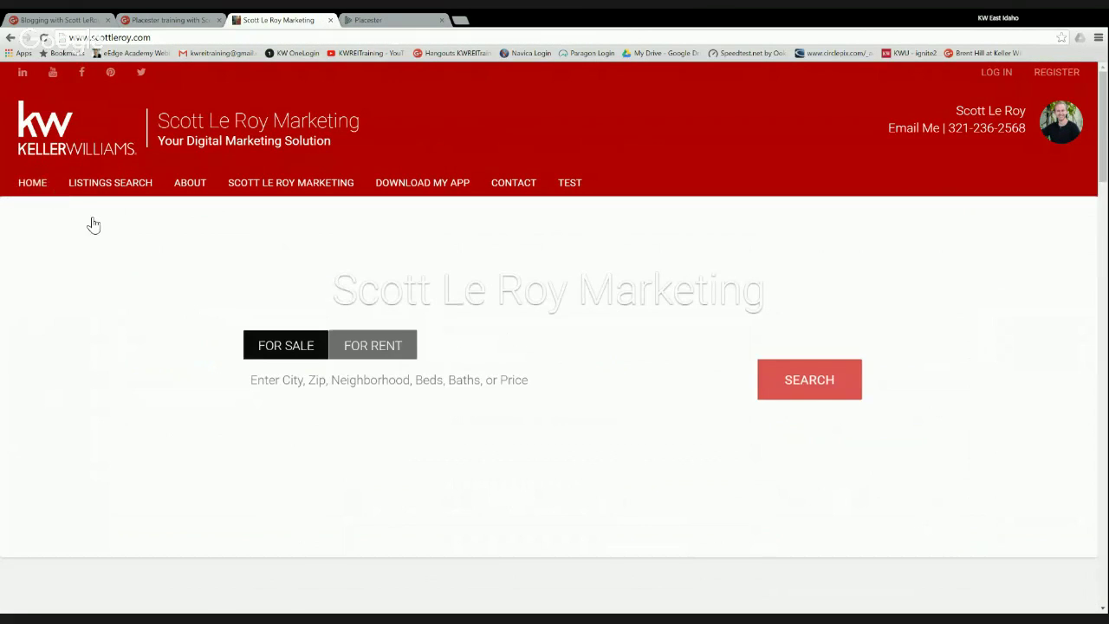
scroll(113, 295, down, 10)
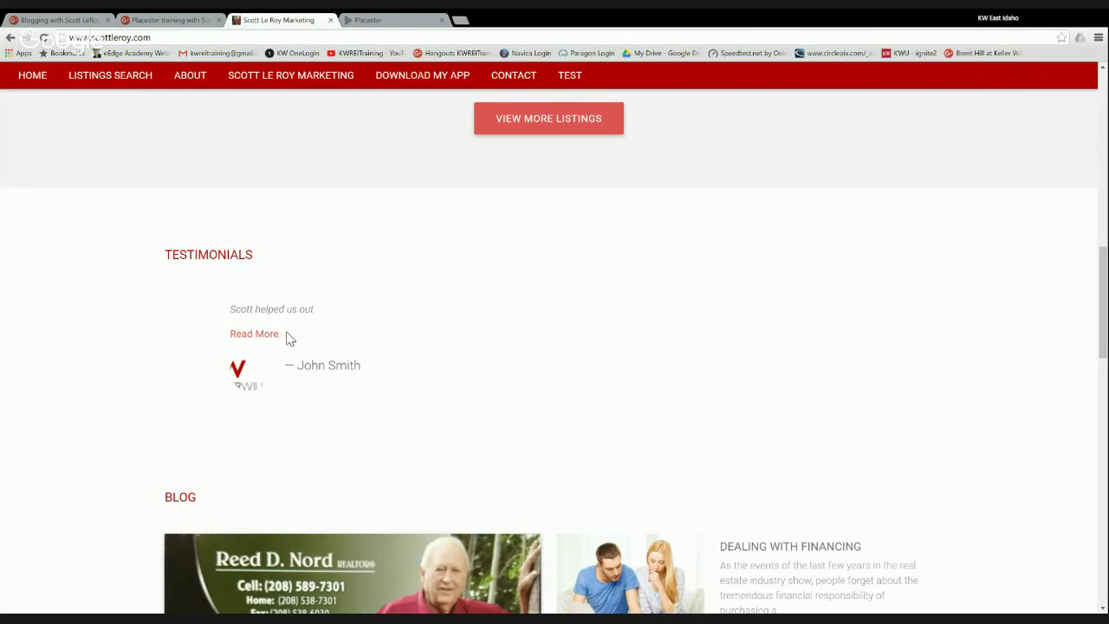
click(403, 20)
scroll(358, 381, down, 3)
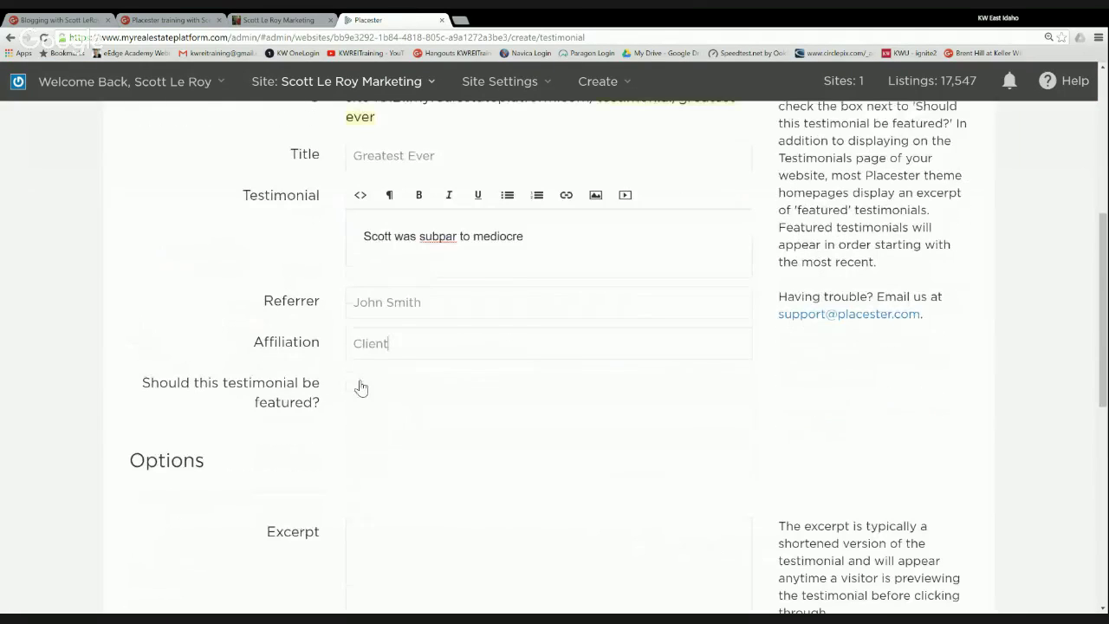
Step: Mark the testimonial as featured and select its quote text for copying
click(354, 384)
scroll(338, 392, down, 5)
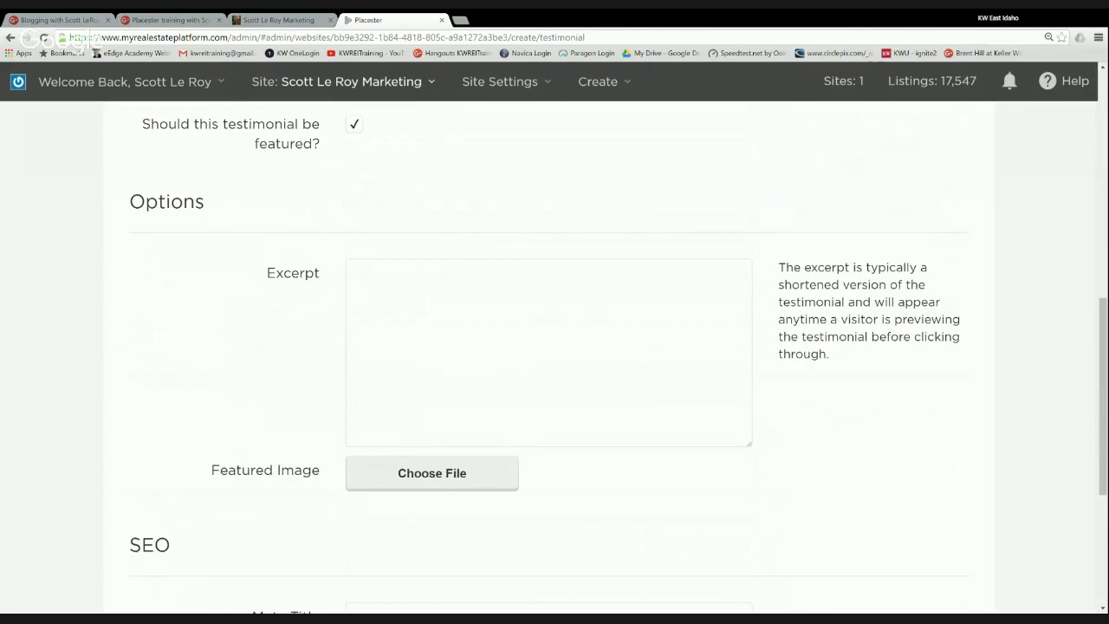
scroll(449, 260, up, 4)
drag(524, 293, 363, 293)
key(ctrl+c)
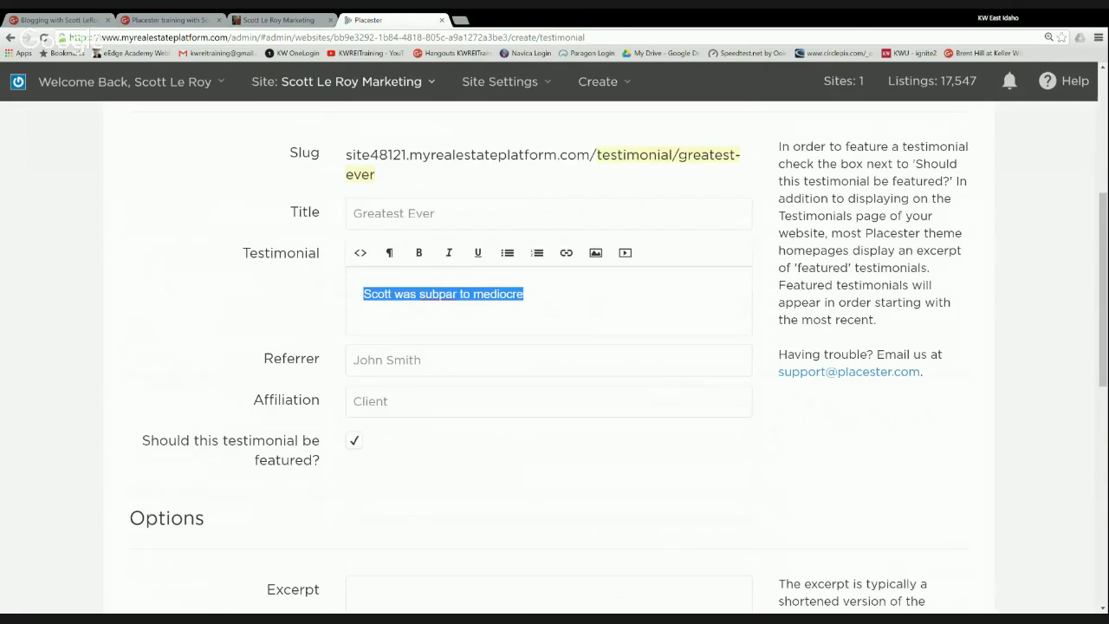
scroll(554, 346, down, 4)
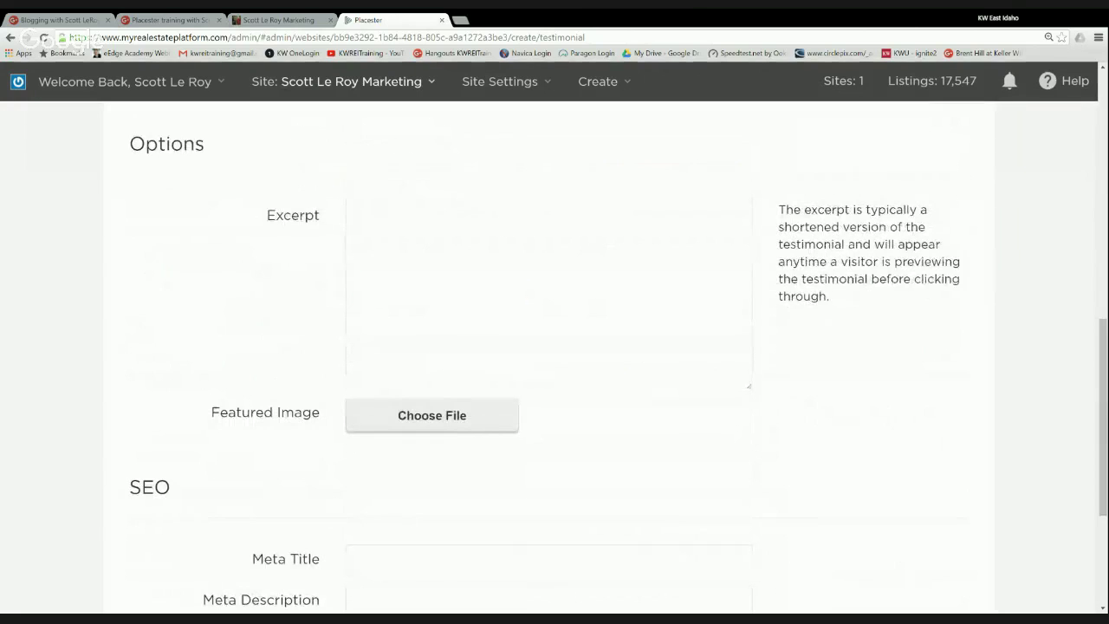
Step: Paste the quote into Excerpt and attach a featured image of the agent
click(548, 216)
key(ctrl+v)
scroll(490, 377, down, 1)
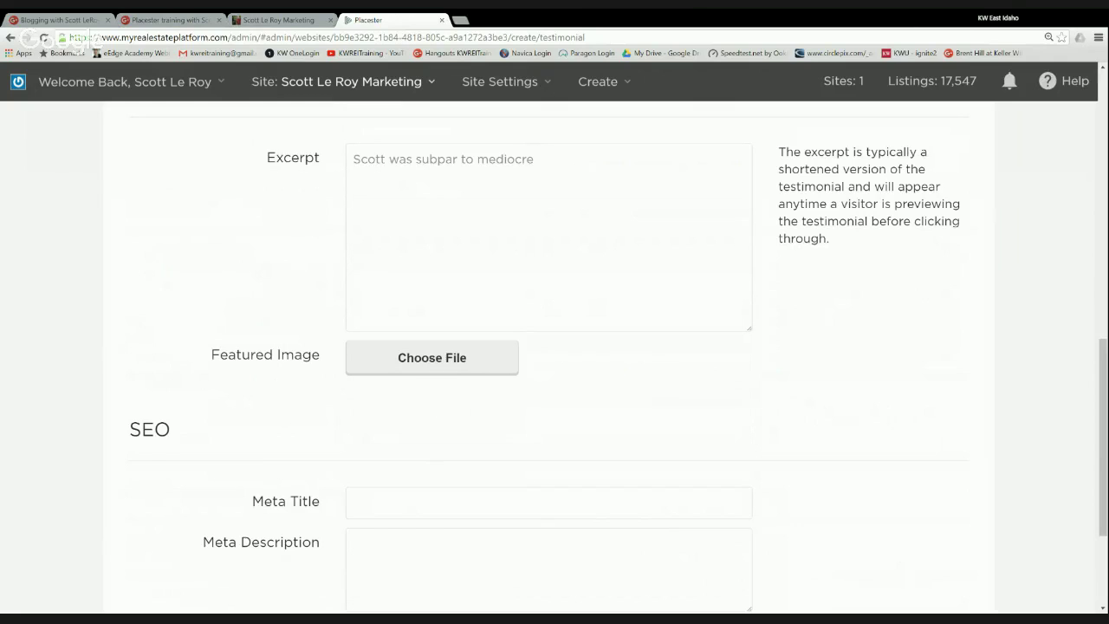
click(432, 356)
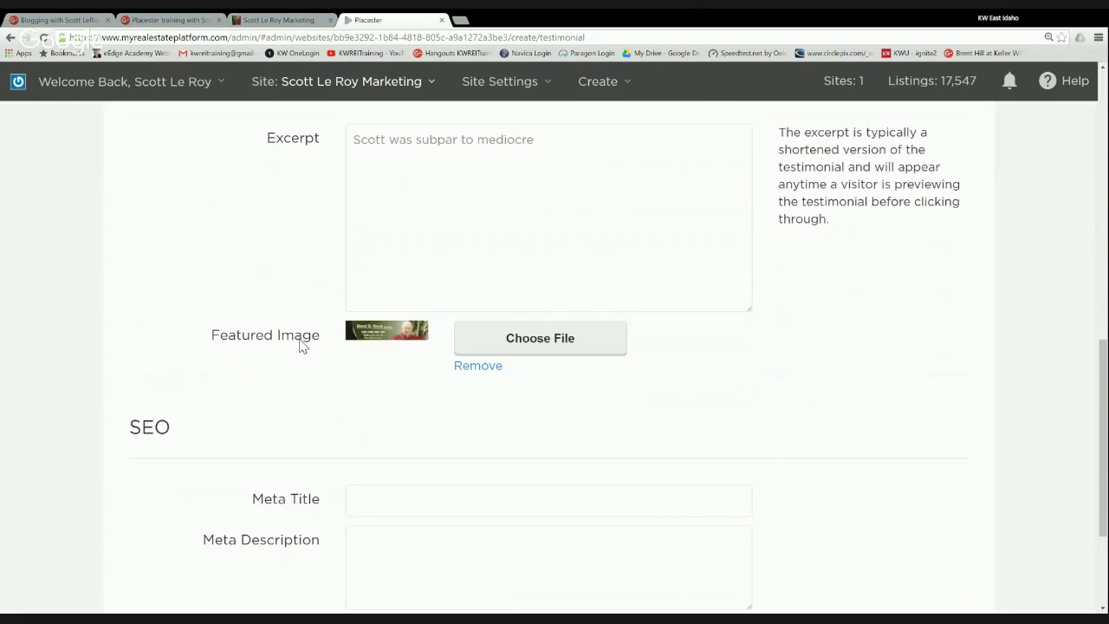
scroll(299, 344, down, 2)
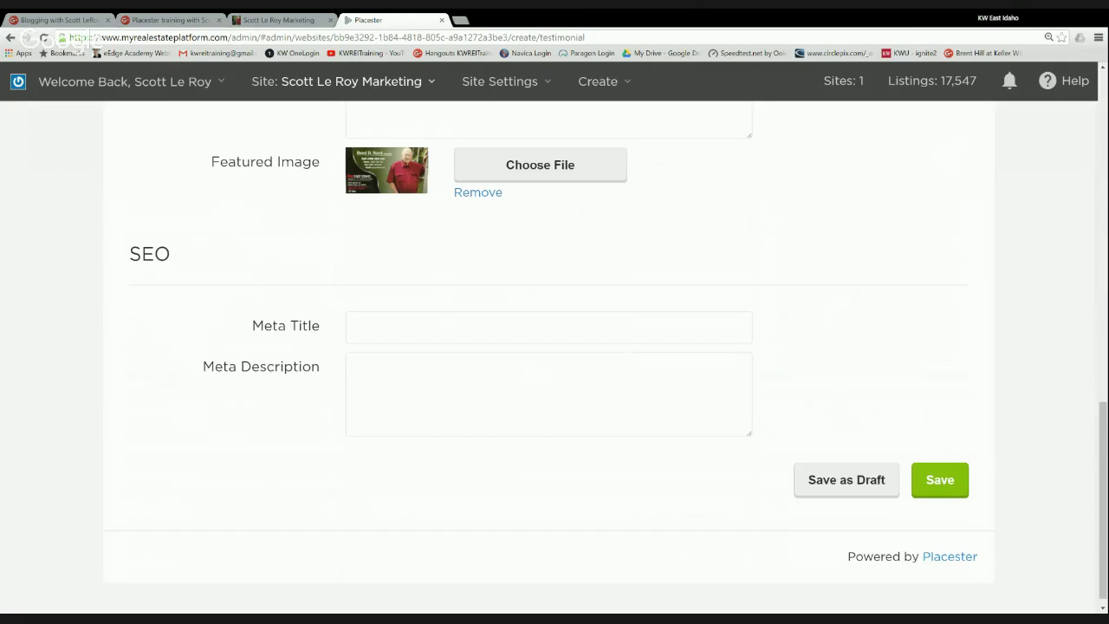
Step: Fill in the Meta Title and Meta Description, correcting the agent's surname spelling
text(John Smith Testimonial)
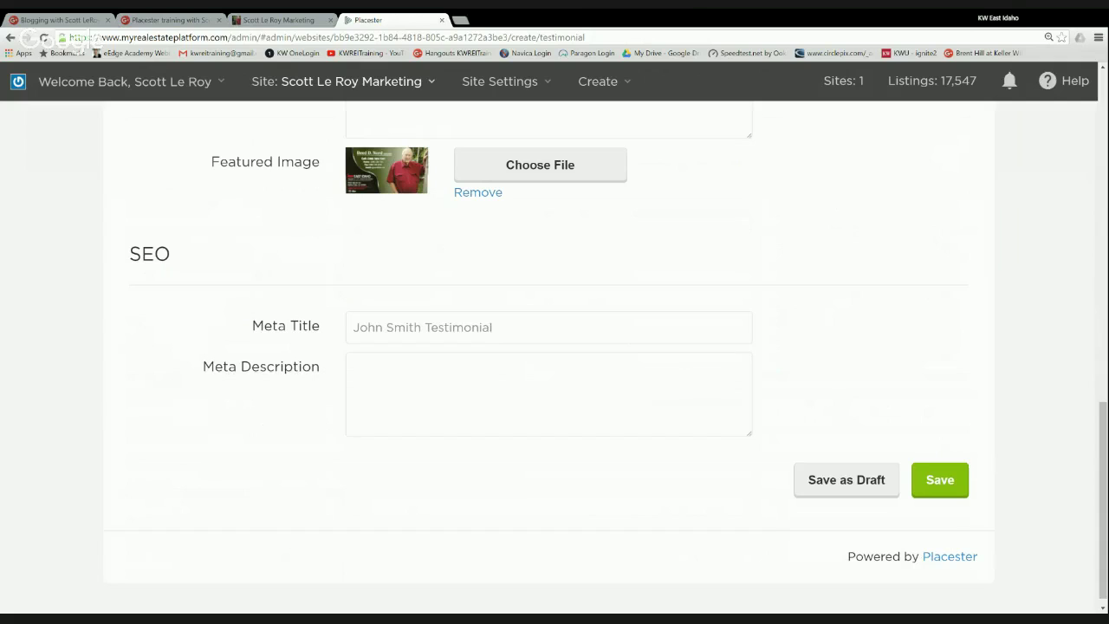
text(Scott Le roy helped John Sm)
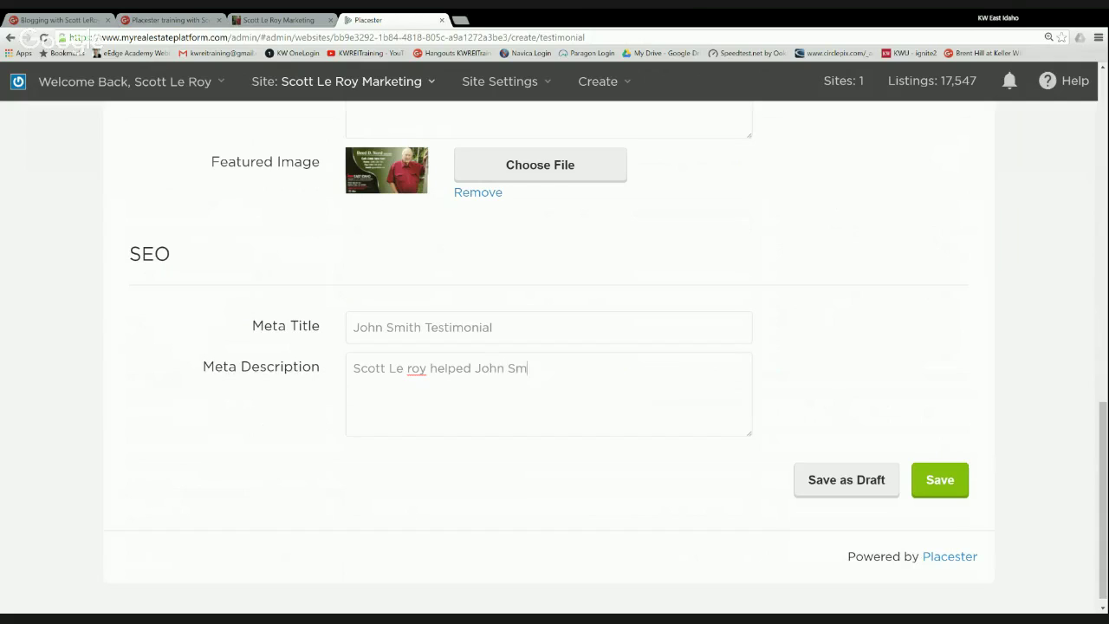
text(ith)
drag(411, 368, 420, 368)
click(407, 368)
key(BackSpace)
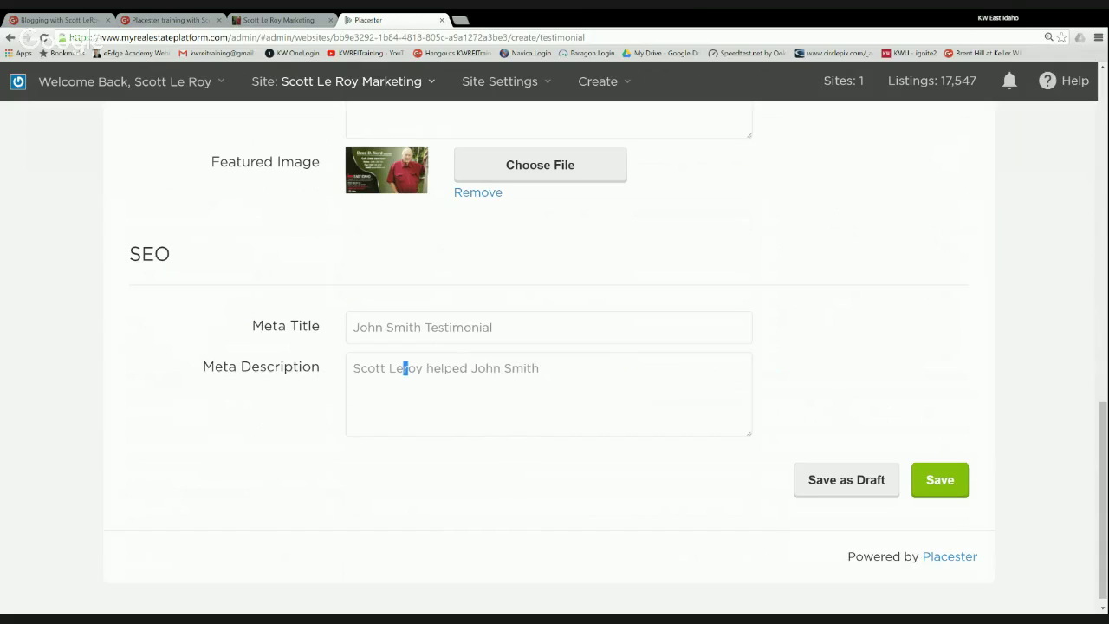
text(R)
key(shift+Right)
Step: Finish the description with 'out' and publish the testimonial
click(543, 368)
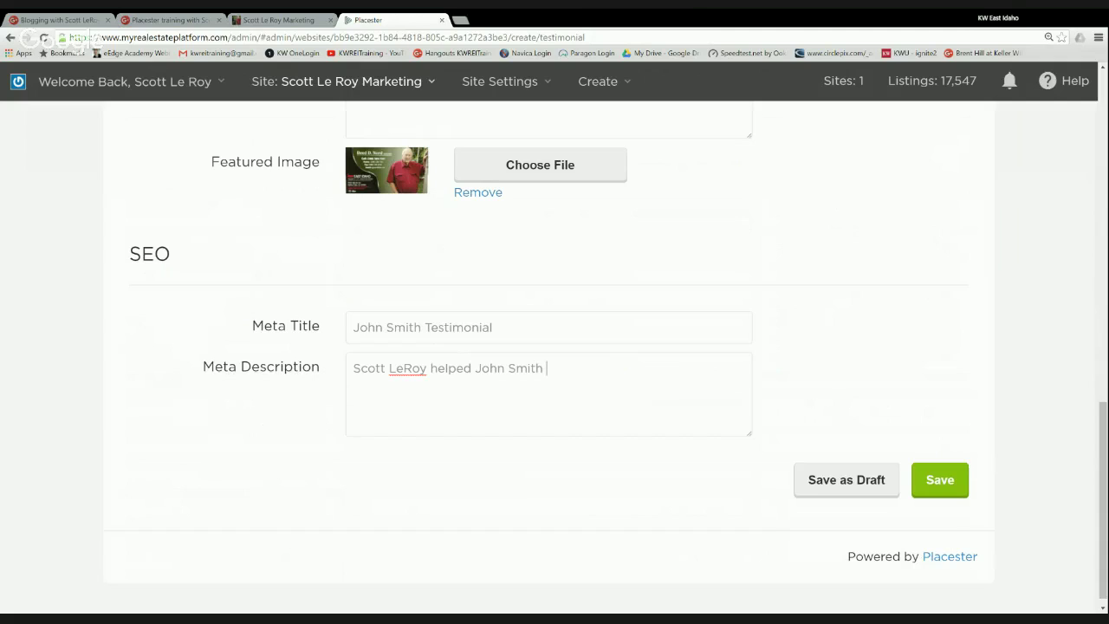
text(out)
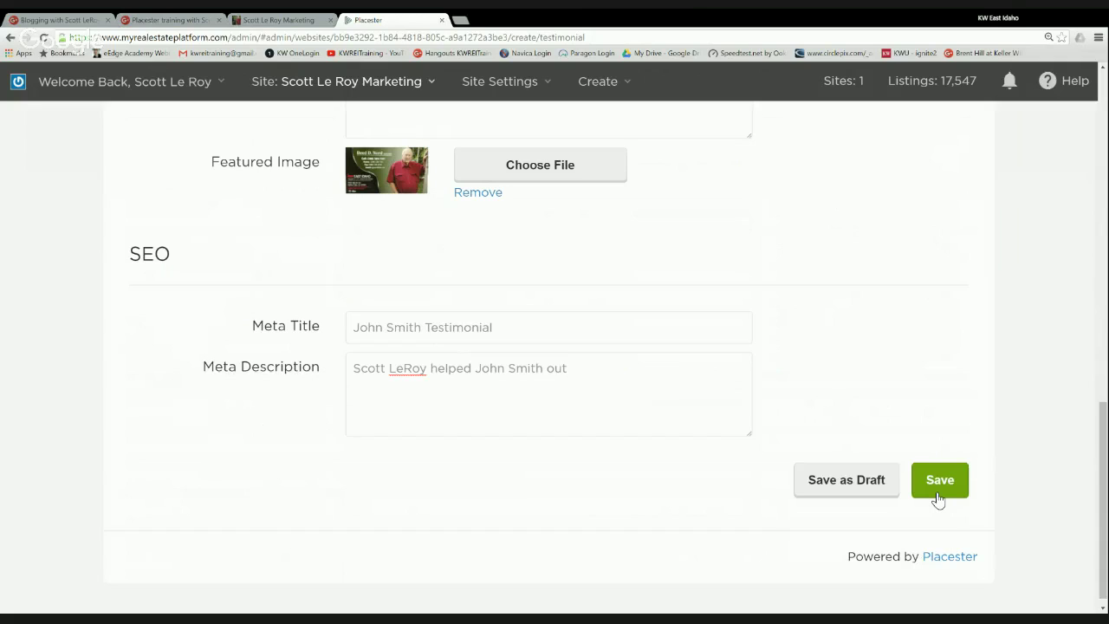
click(938, 500)
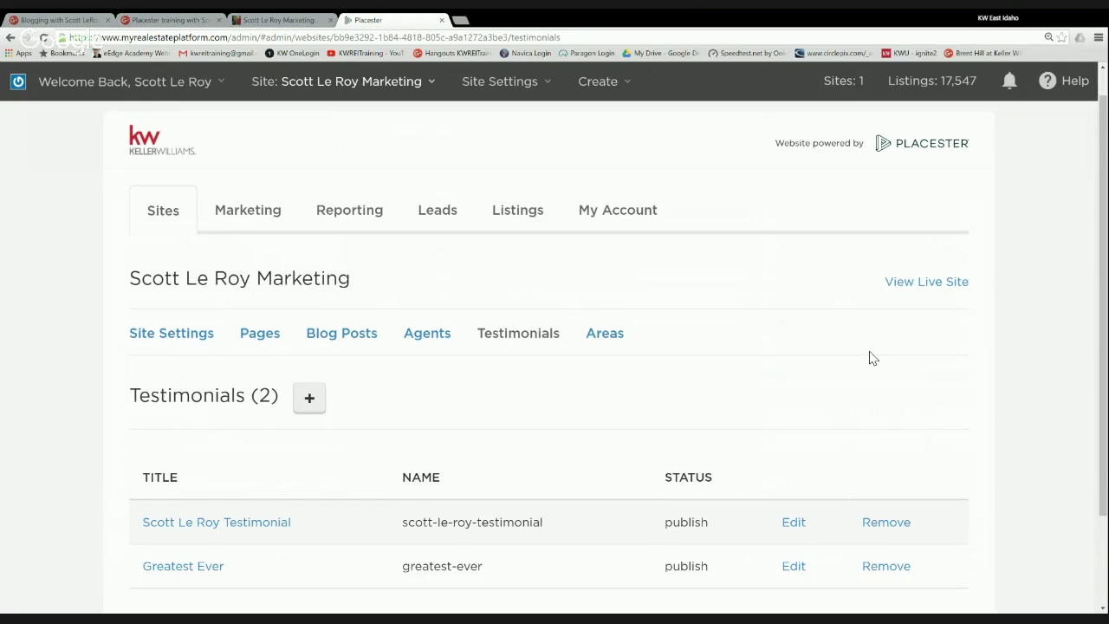
Step: Switch to the site's Pages list showing its 9 published pages
scroll(869, 355, down, 2)
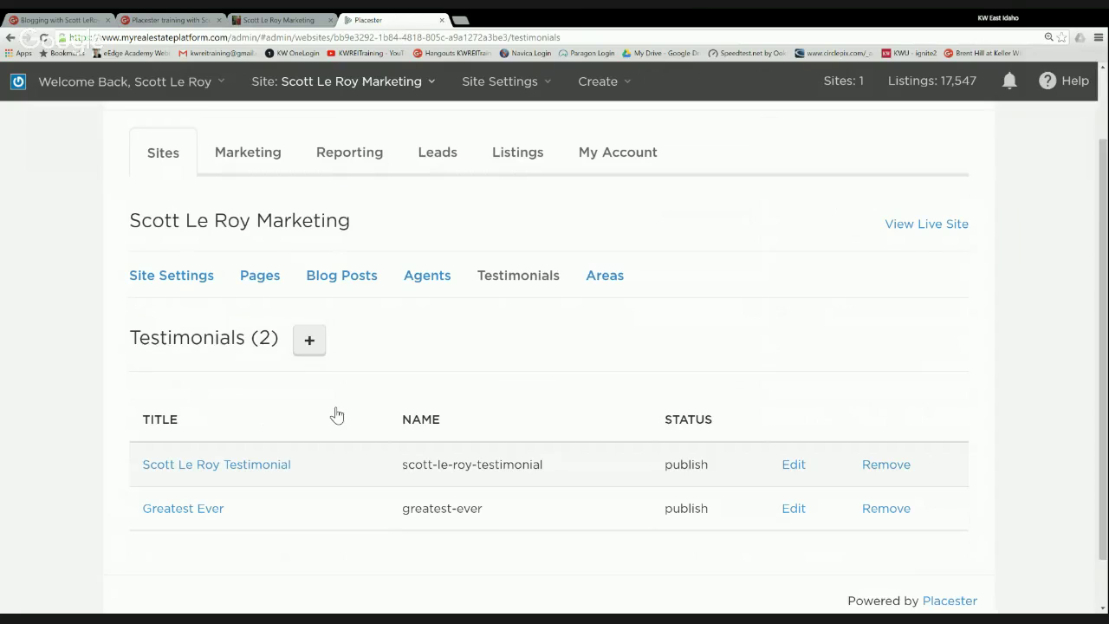
click(259, 275)
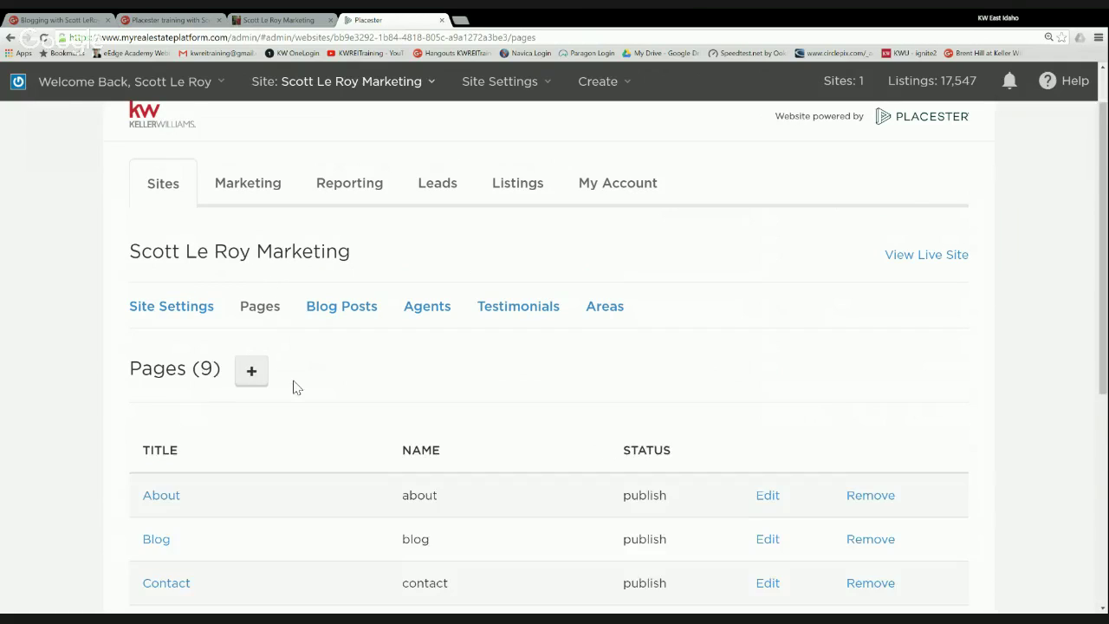
Step: Remove the old Testimonials page from the Pages list and confirm the deletion
scroll(304, 401, down, 2)
scroll(303, 400, down, 2)
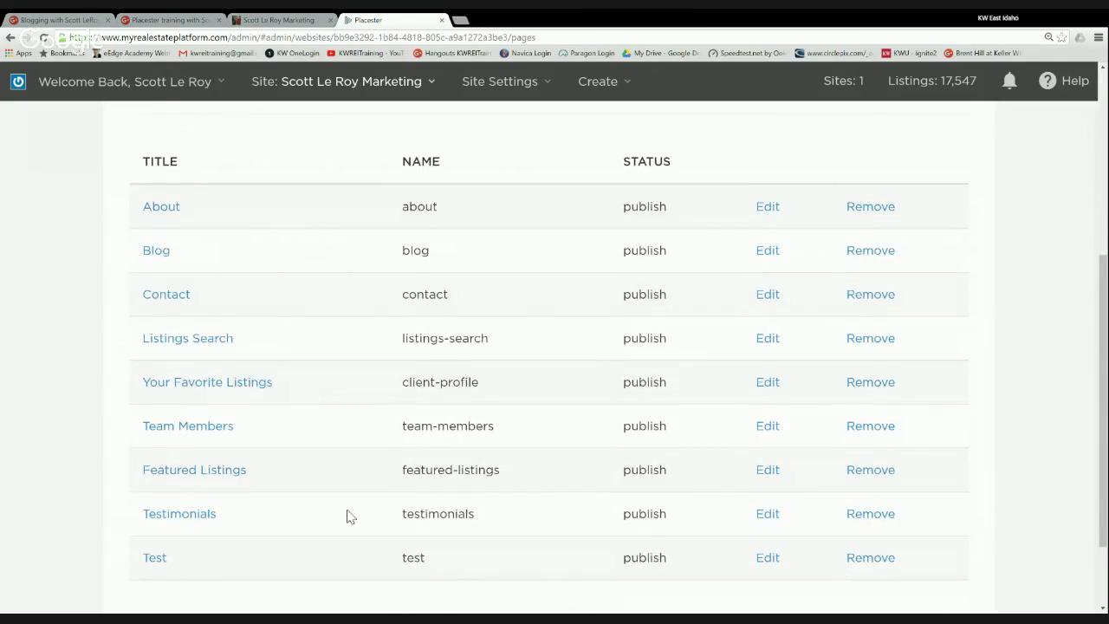
click(871, 517)
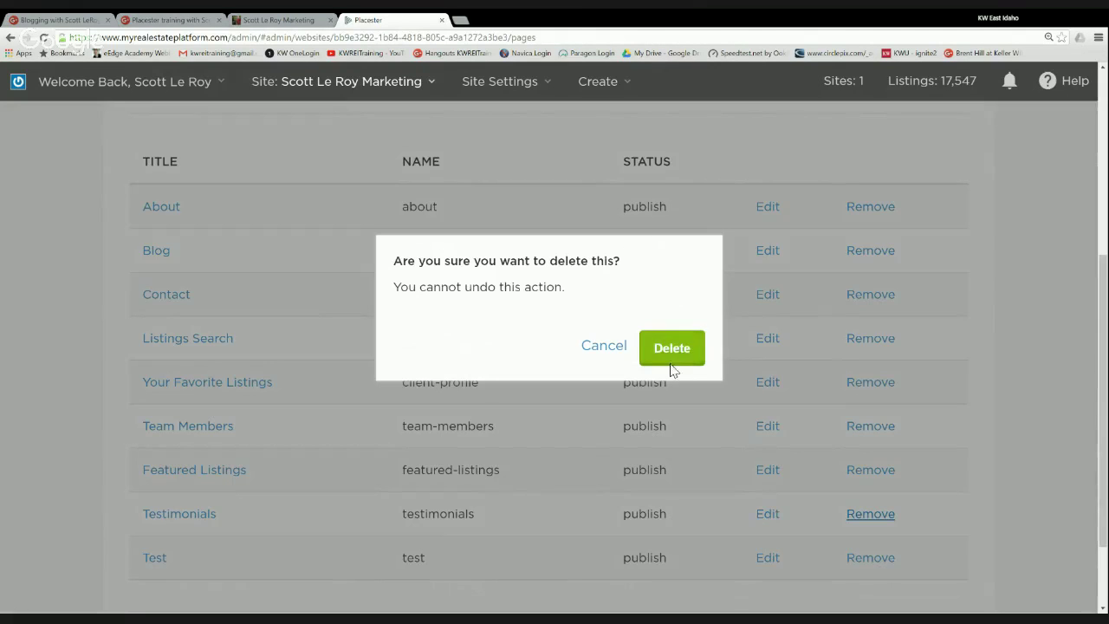
click(672, 351)
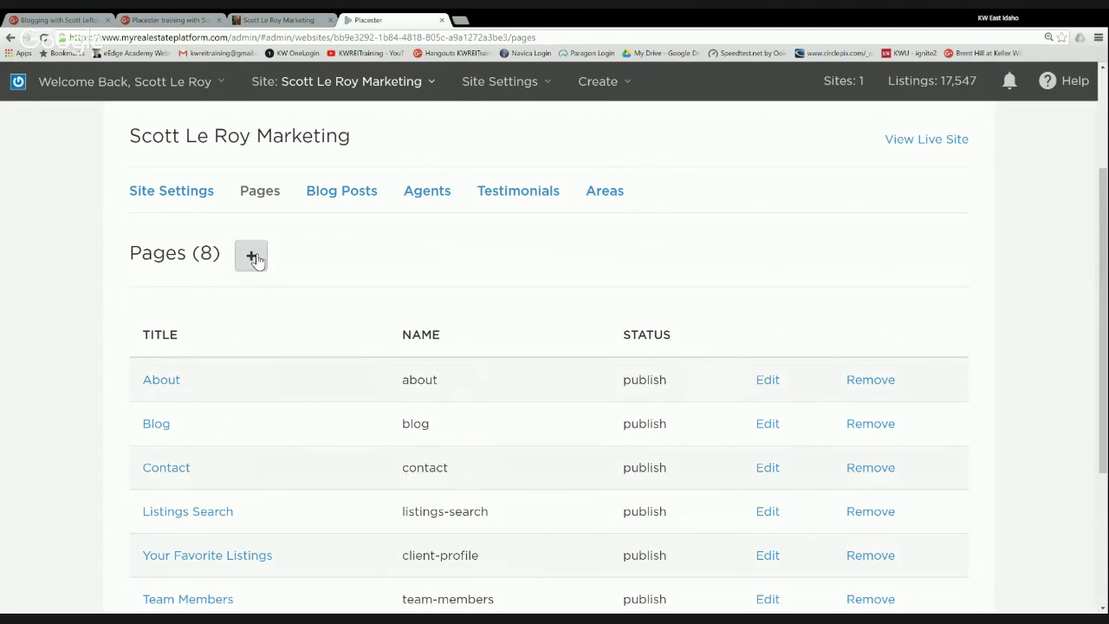
Step: Add a new page titled 'Testimonials' using the Testimonials Index template
click(253, 258)
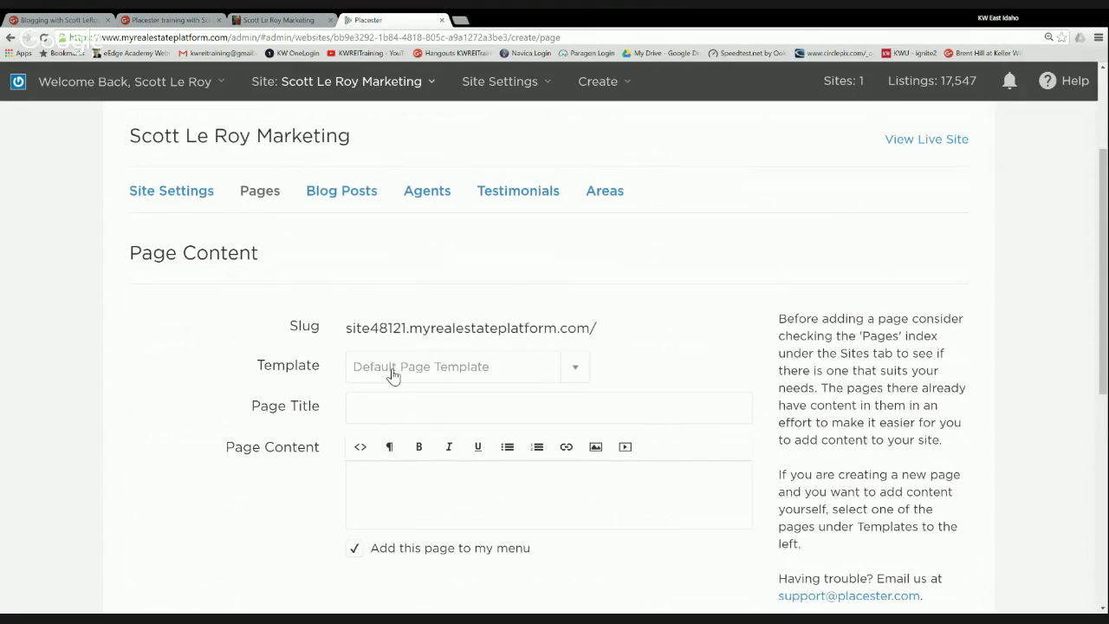
click(411, 513)
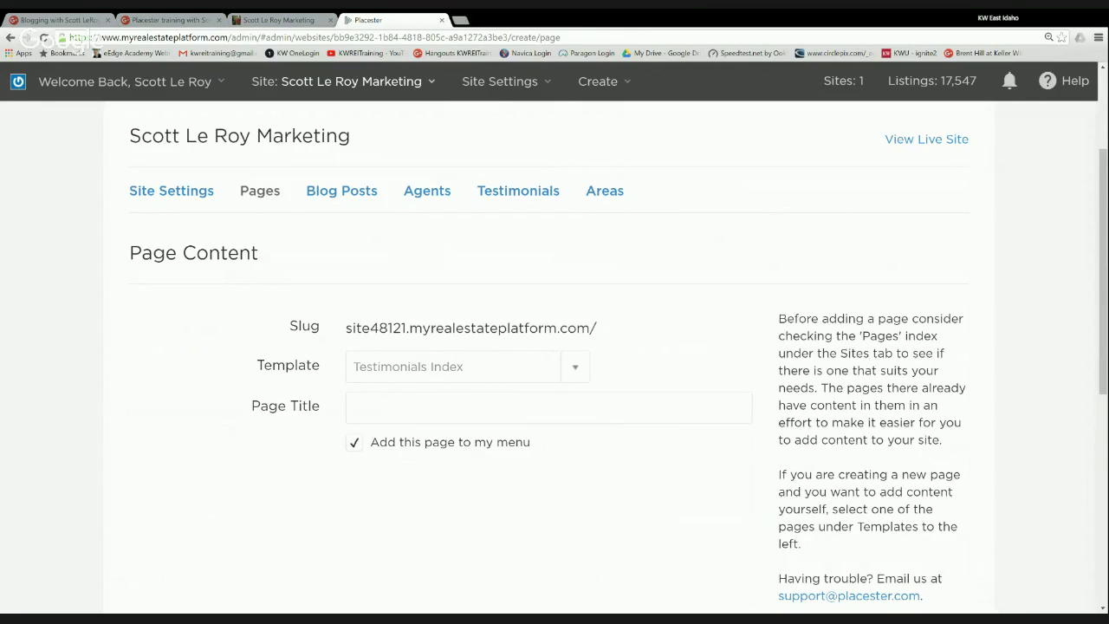
text(Testimonials)
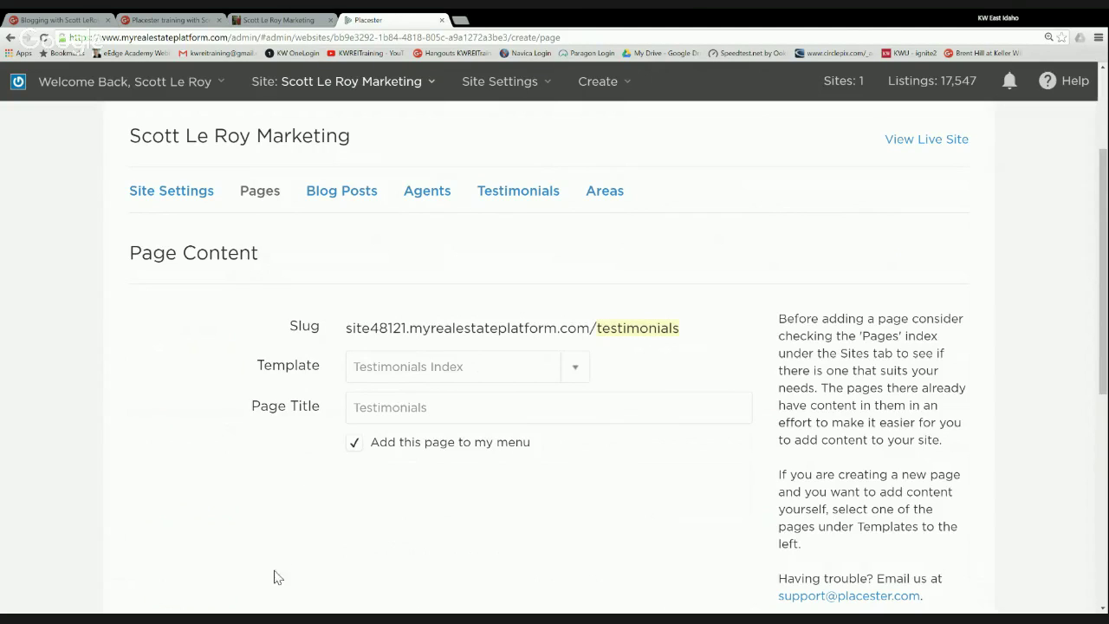
scroll(299, 490, down, 1)
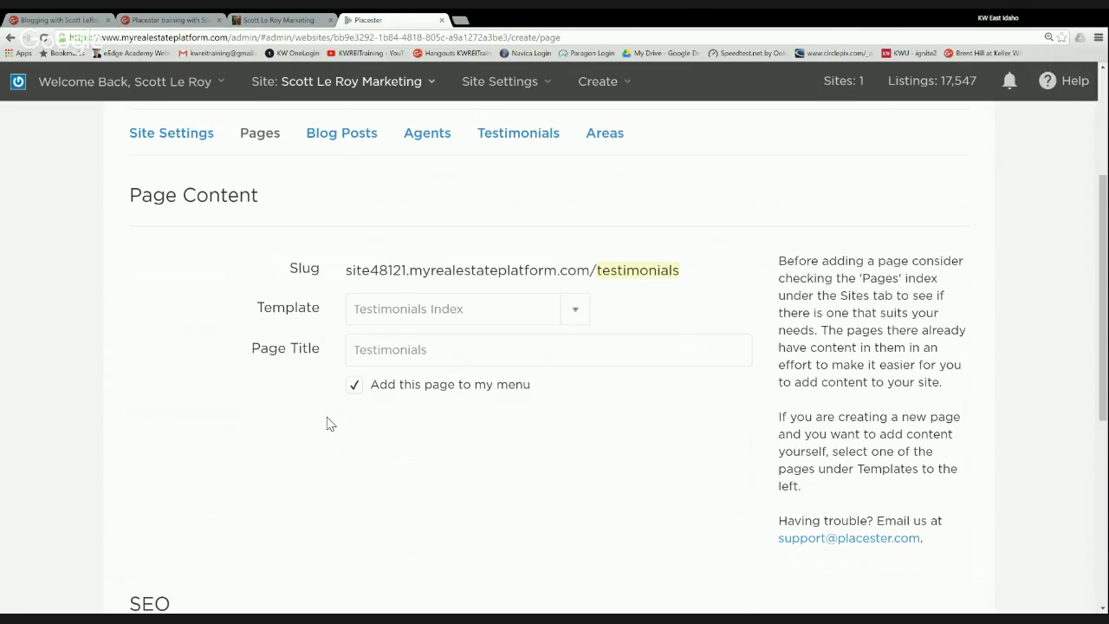
scroll(844, 518, down, 1)
scroll(844, 518, down, 5)
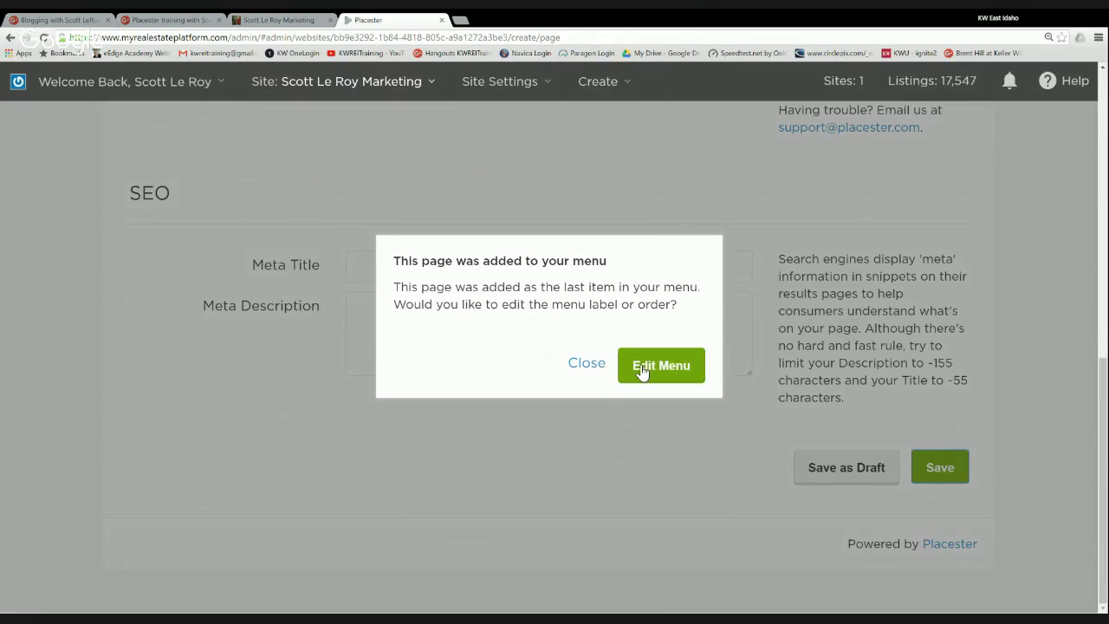
Step: In the menu editor, drag Listings Search to nest it under Scott Le Roy Marketing
click(640, 368)
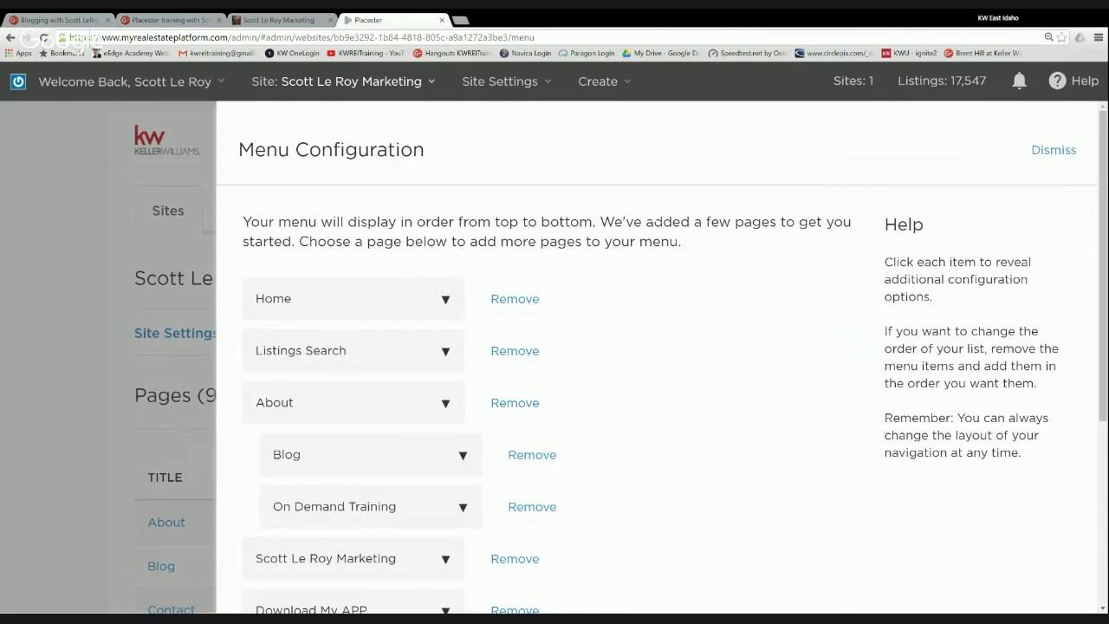
scroll(603, 225, down, 1)
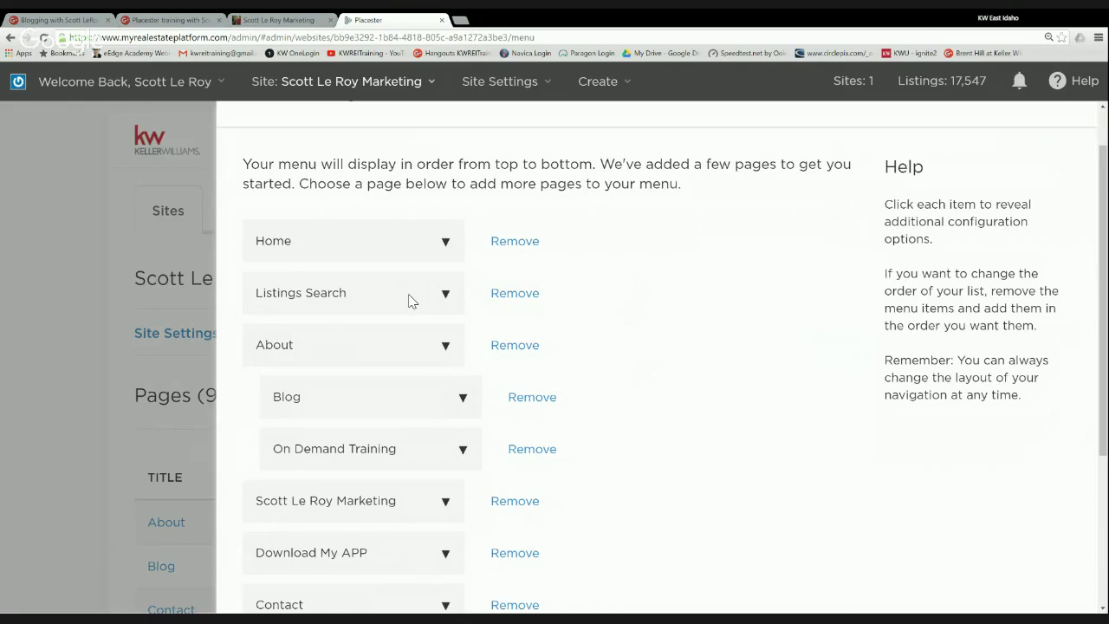
drag(411, 301, 419, 305)
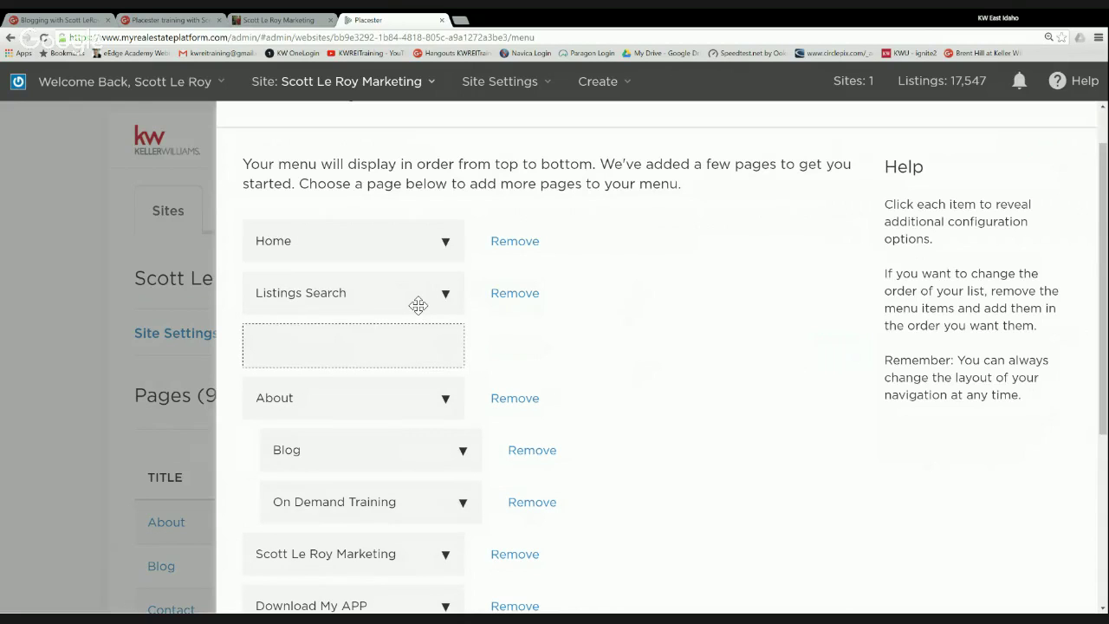
drag(418, 305, 418, 305)
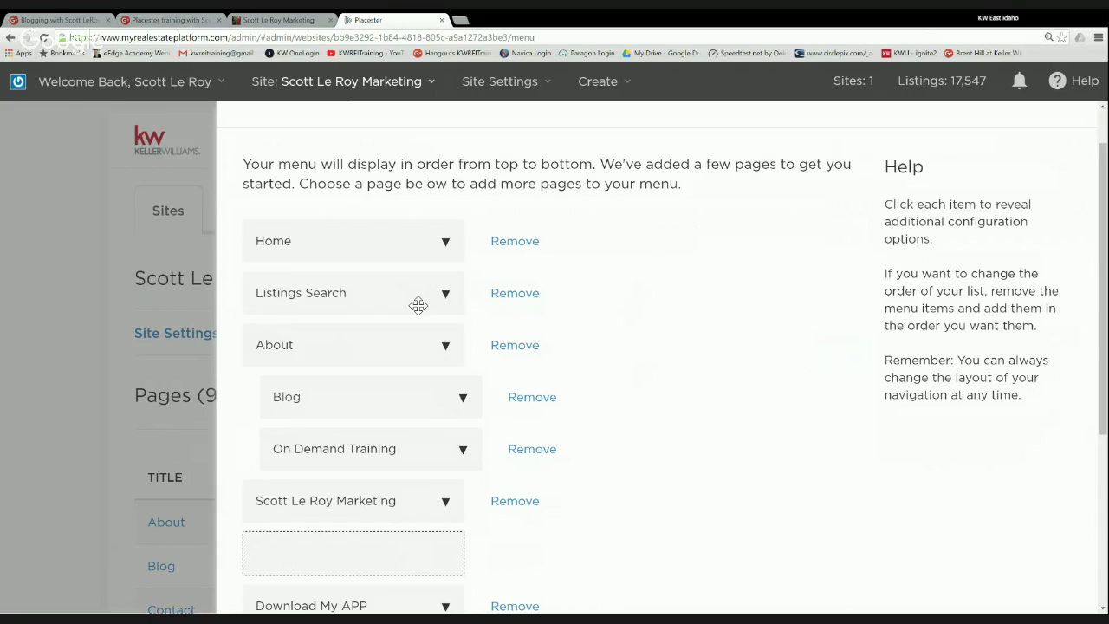
drag(419, 305, 361, 501)
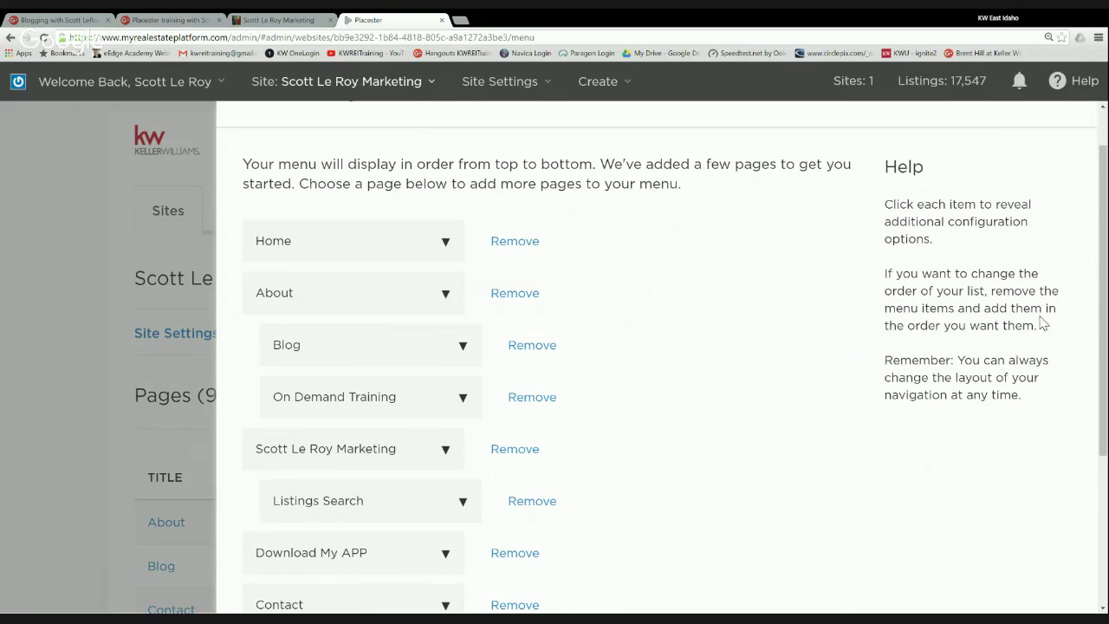
Step: Dismiss the menu editor and continue without saving the change
scroll(1044, 323, up, 1)
click(1071, 151)
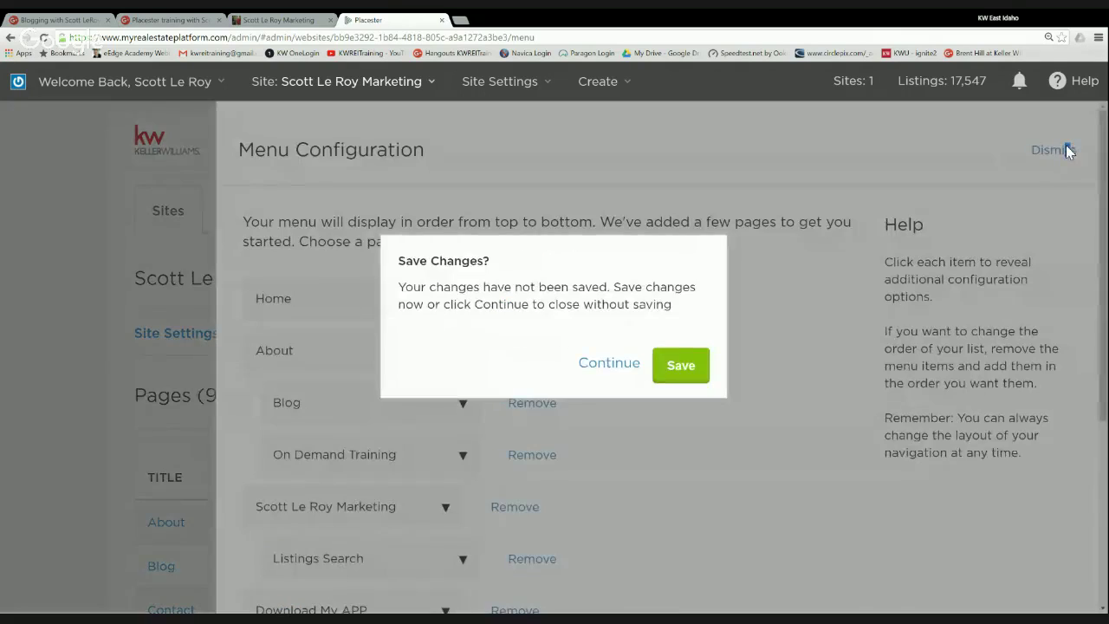
click(597, 365)
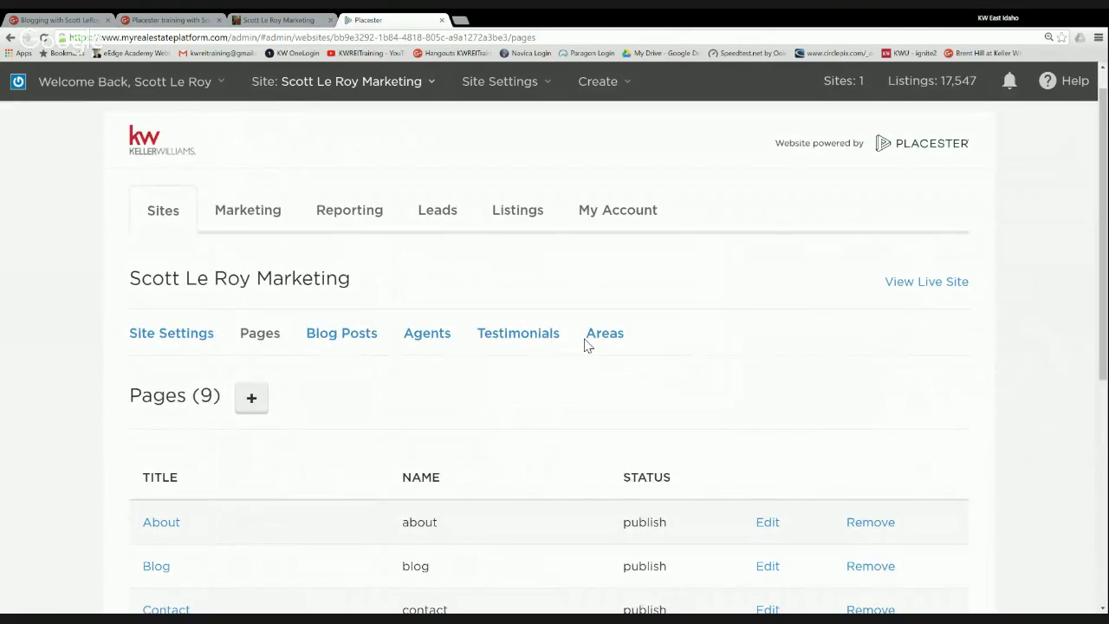
Step: Open the site's Menu configuration from its details page under Site Design
click(165, 212)
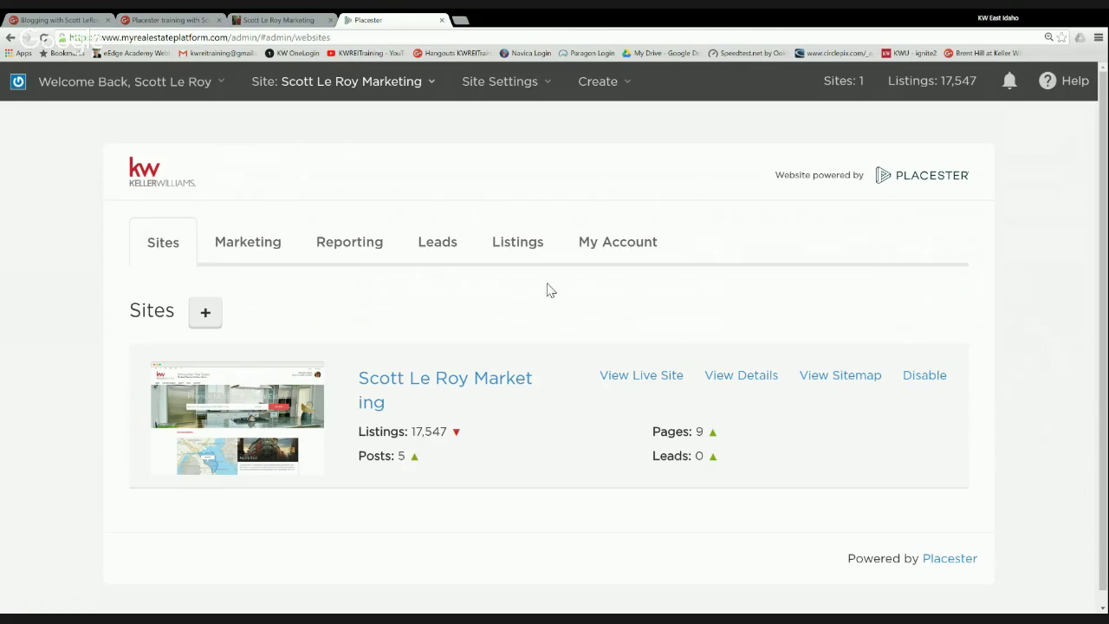
click(730, 380)
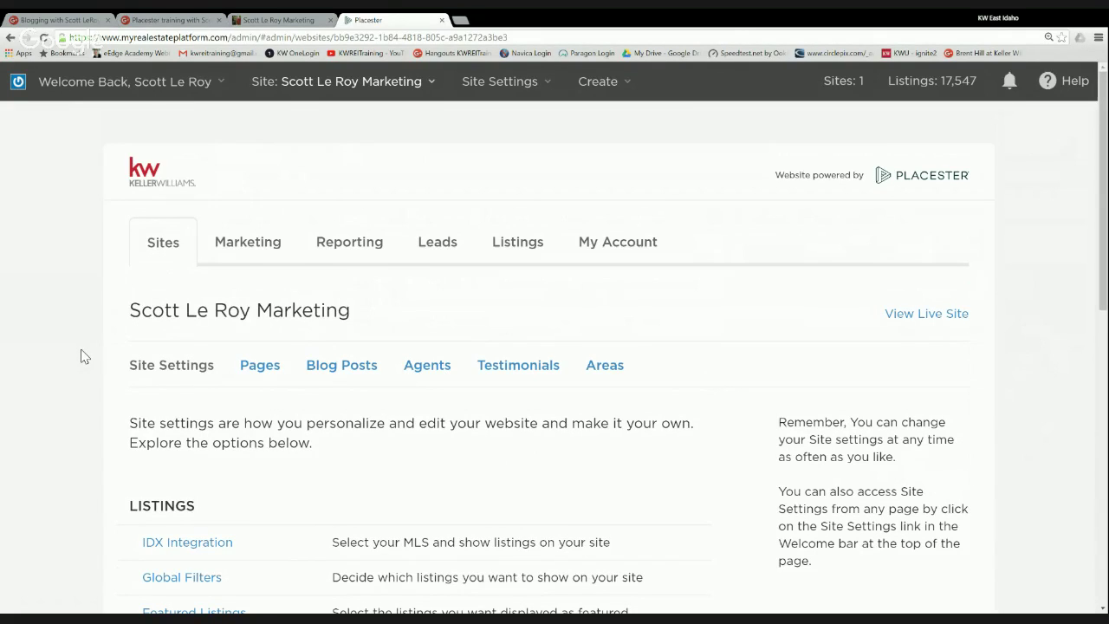
scroll(84, 356, down, 3)
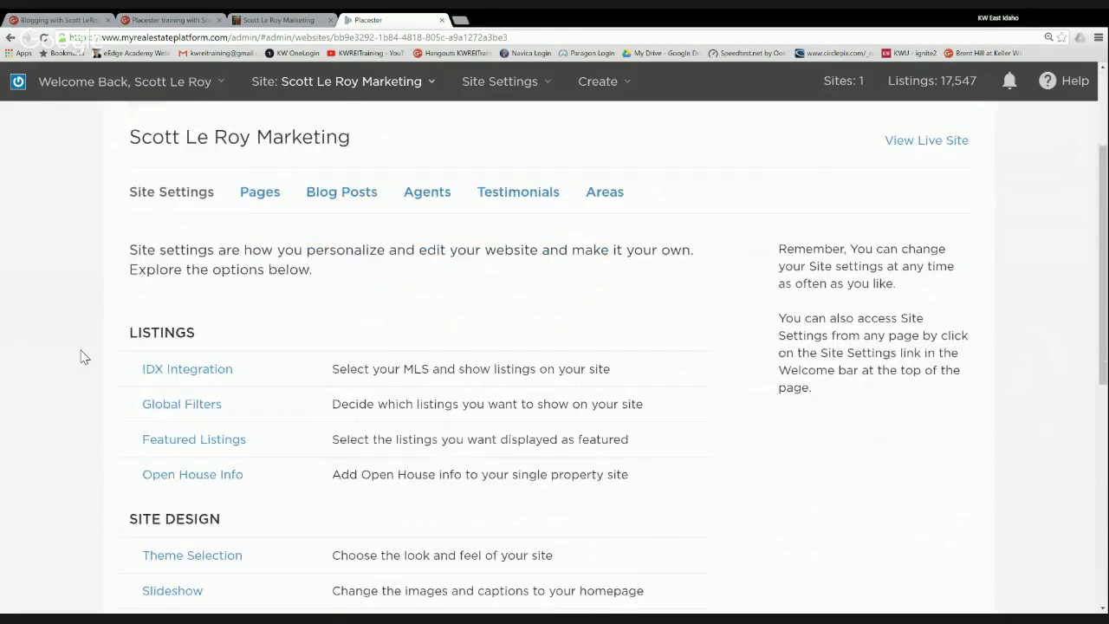
scroll(84, 356, down, 3)
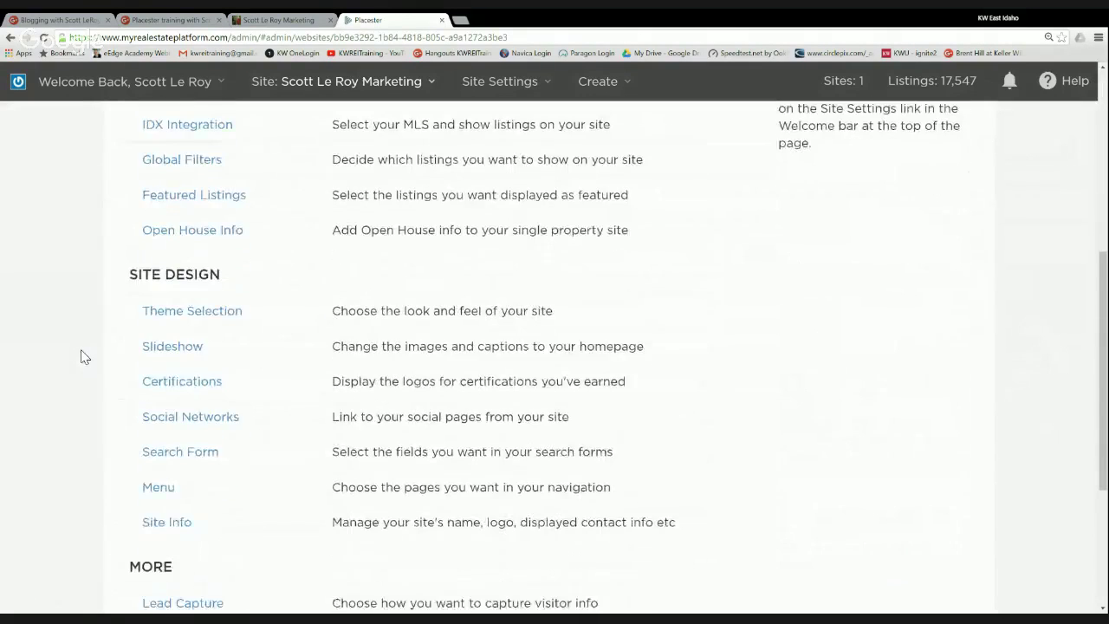
scroll(81, 356, down, 1)
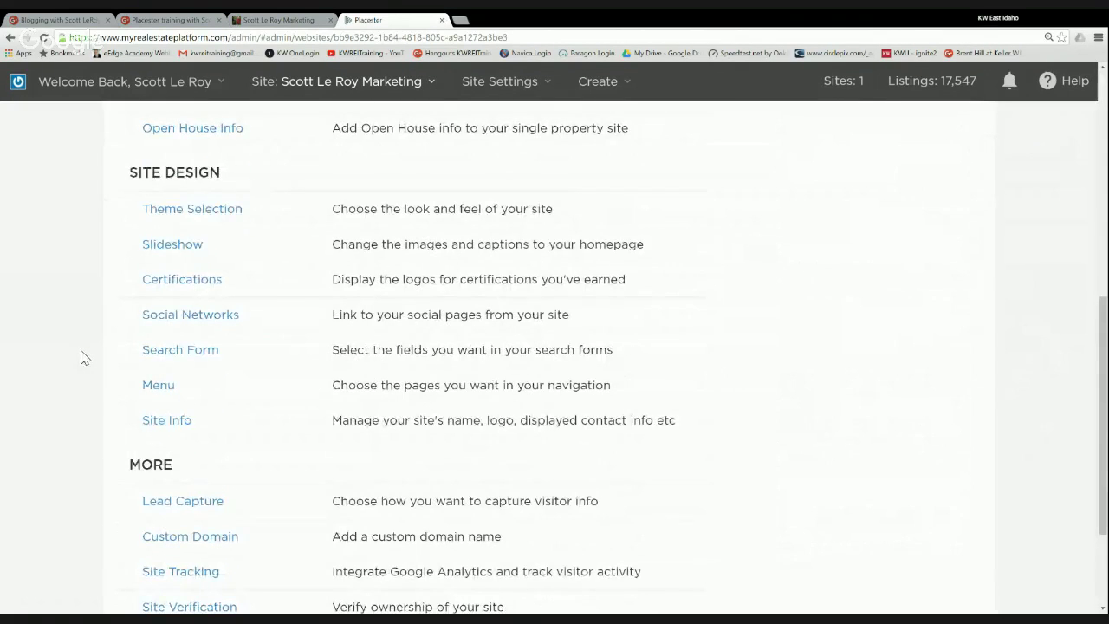
click(160, 390)
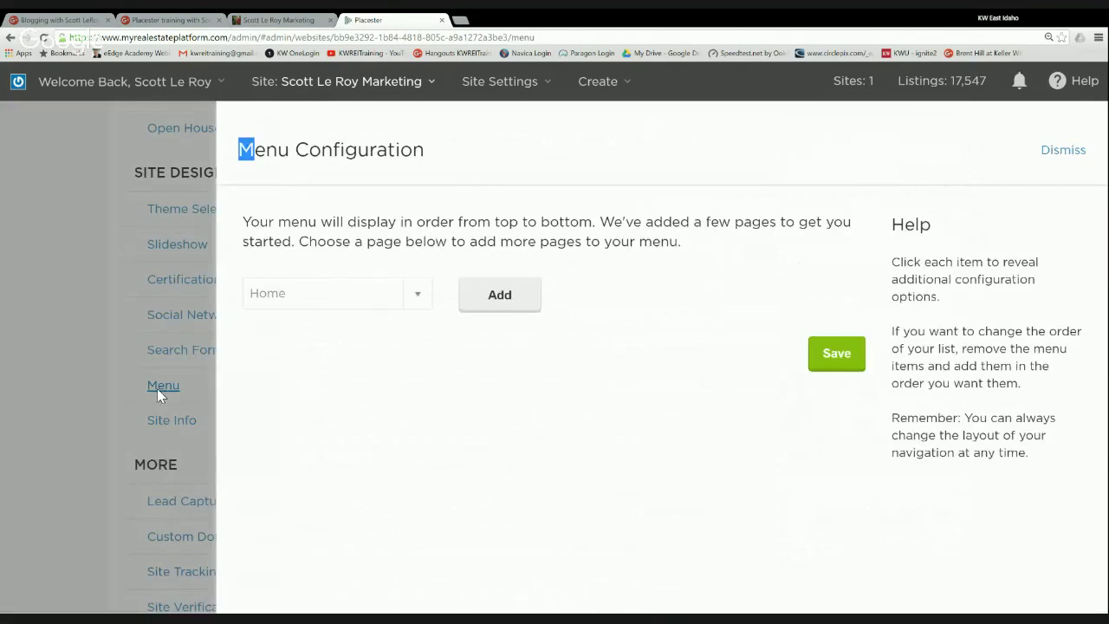
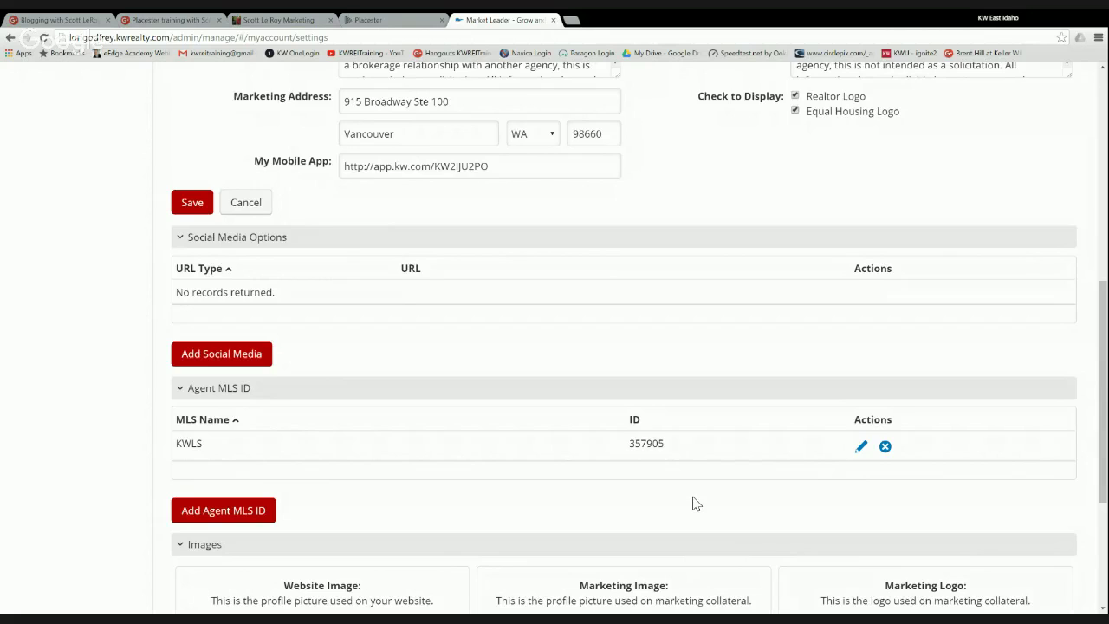
Step: Save the eEdge marketing fields and scroll down to the Social Media Options section
scroll(695, 498, up, 2)
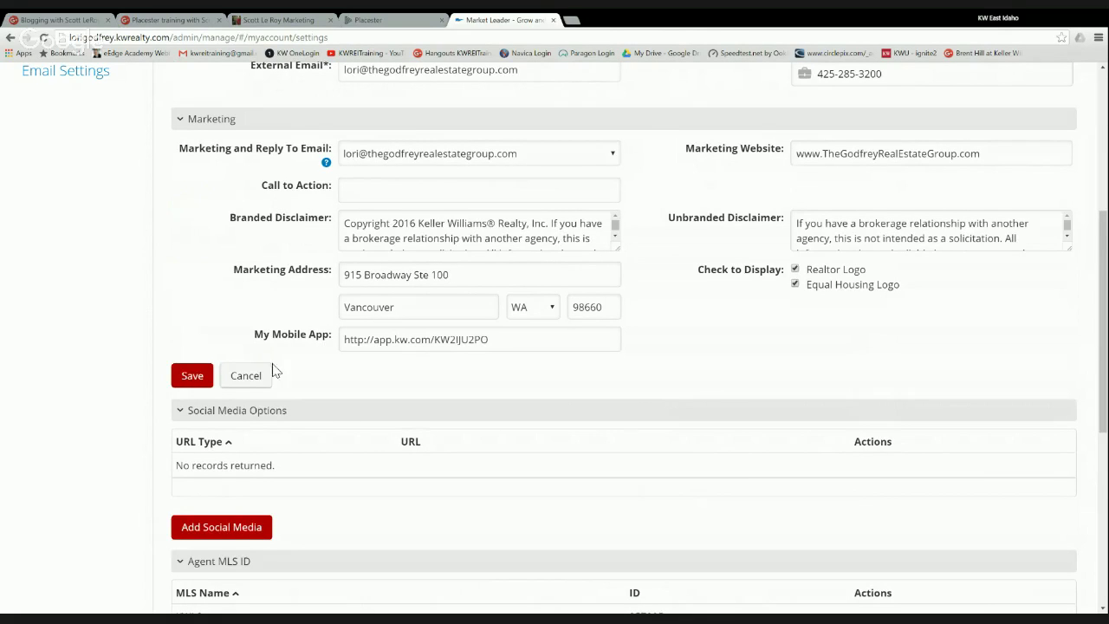
click(208, 383)
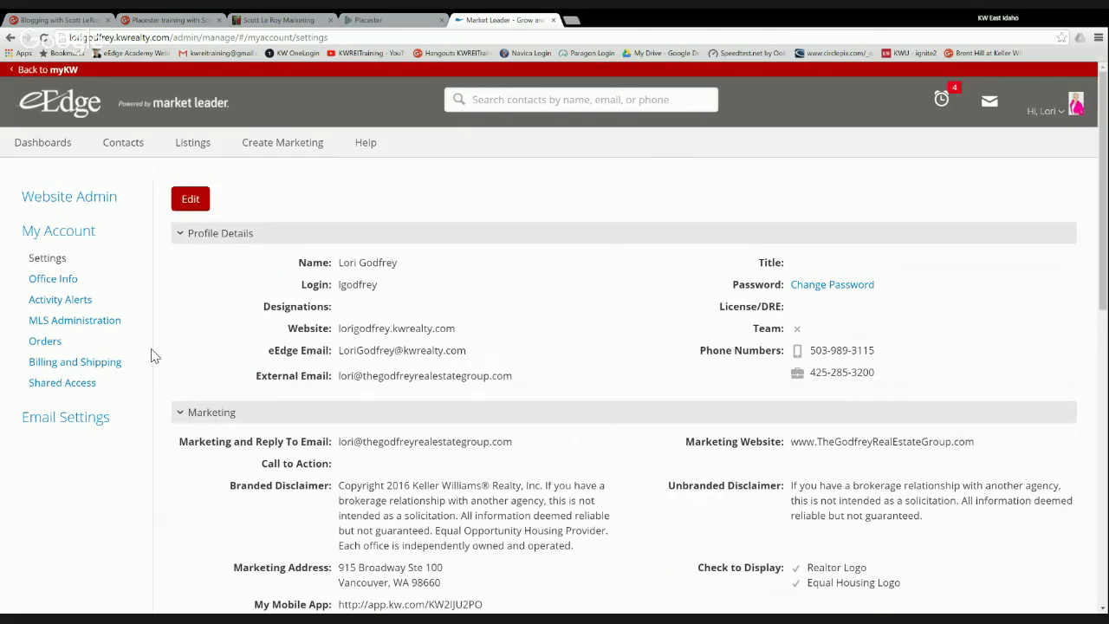
scroll(152, 355, down, 4)
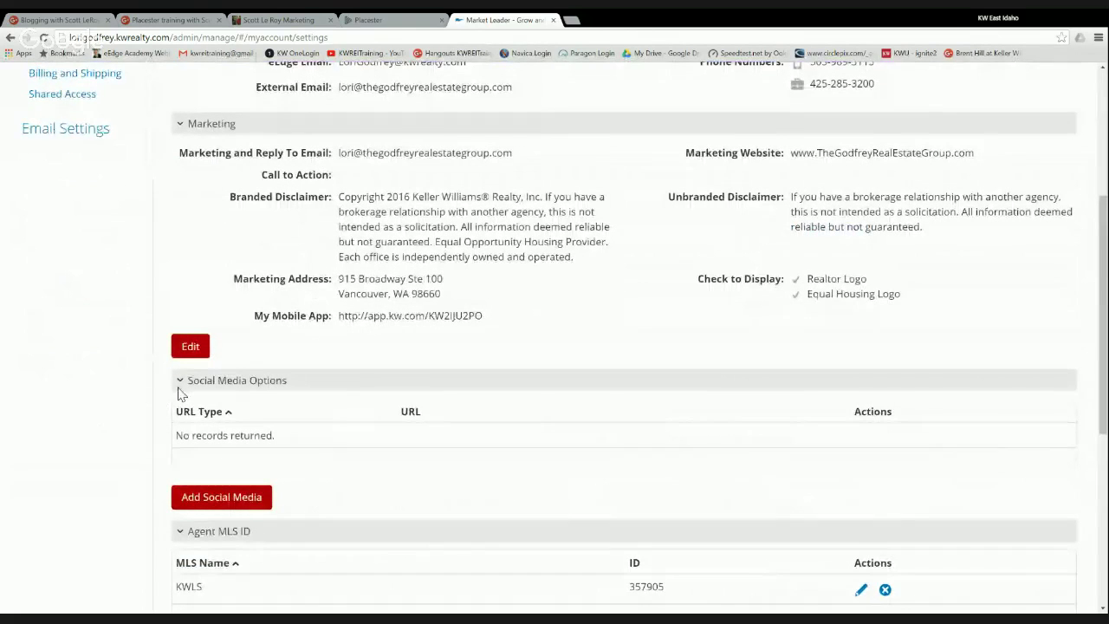
scroll(179, 394, down, 2)
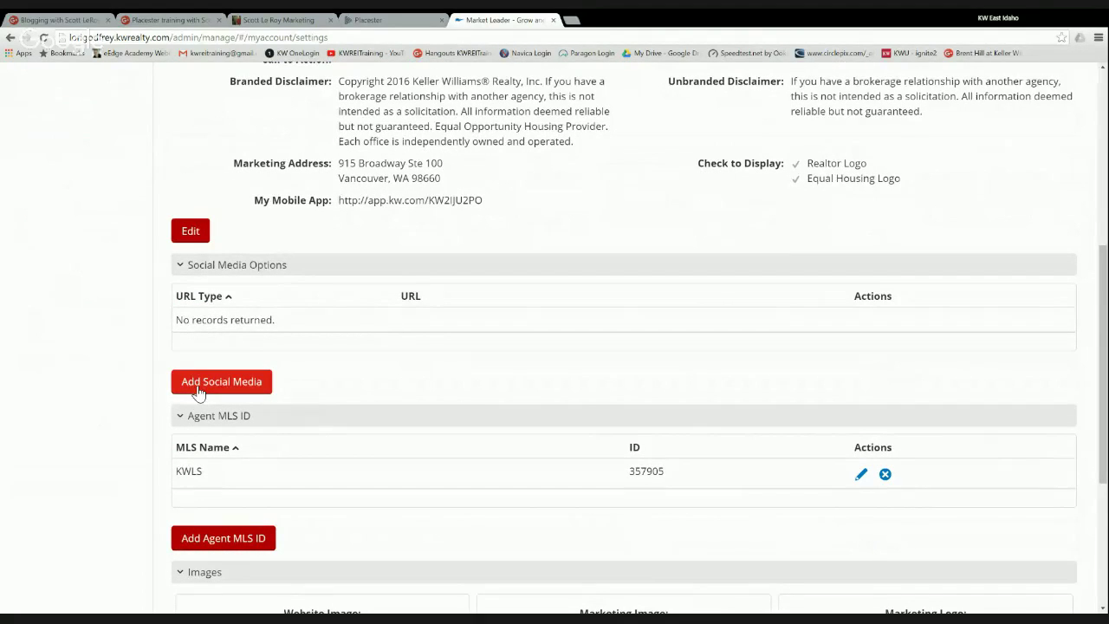
click(198, 388)
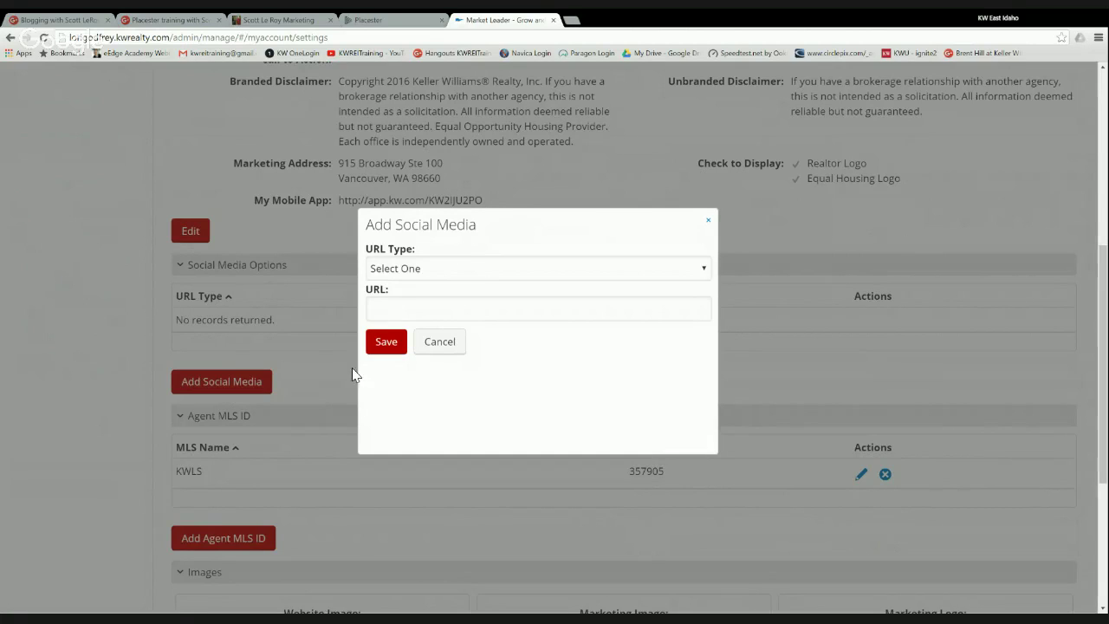
click(430, 343)
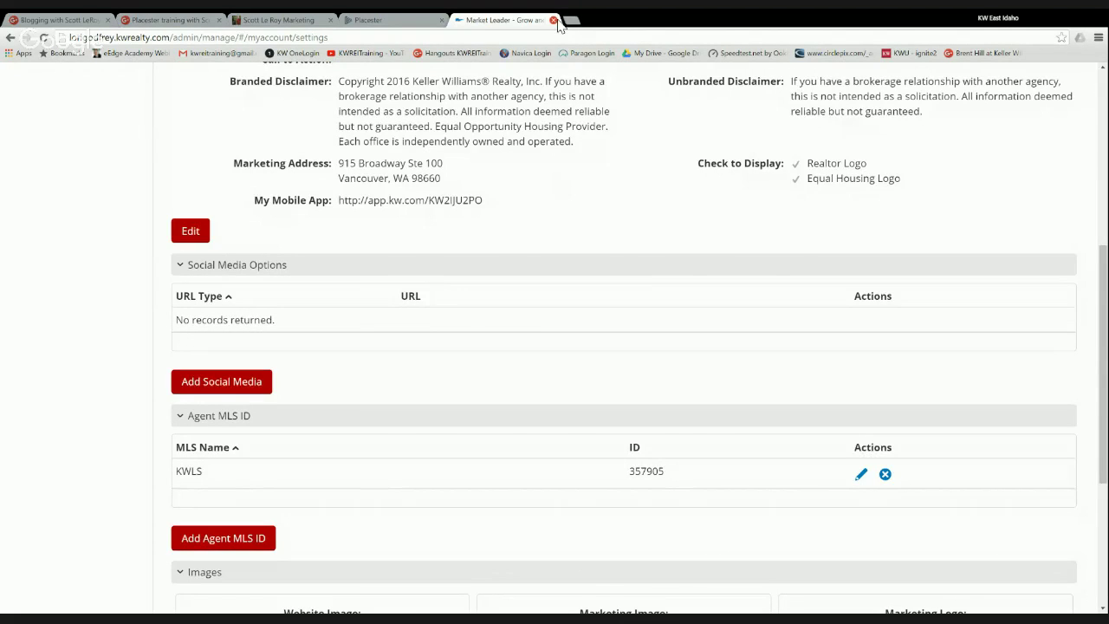
Step: Close the Market Leader and marketing website tabs and load mykw.kw.com instead
click(553, 20)
click(346, 39)
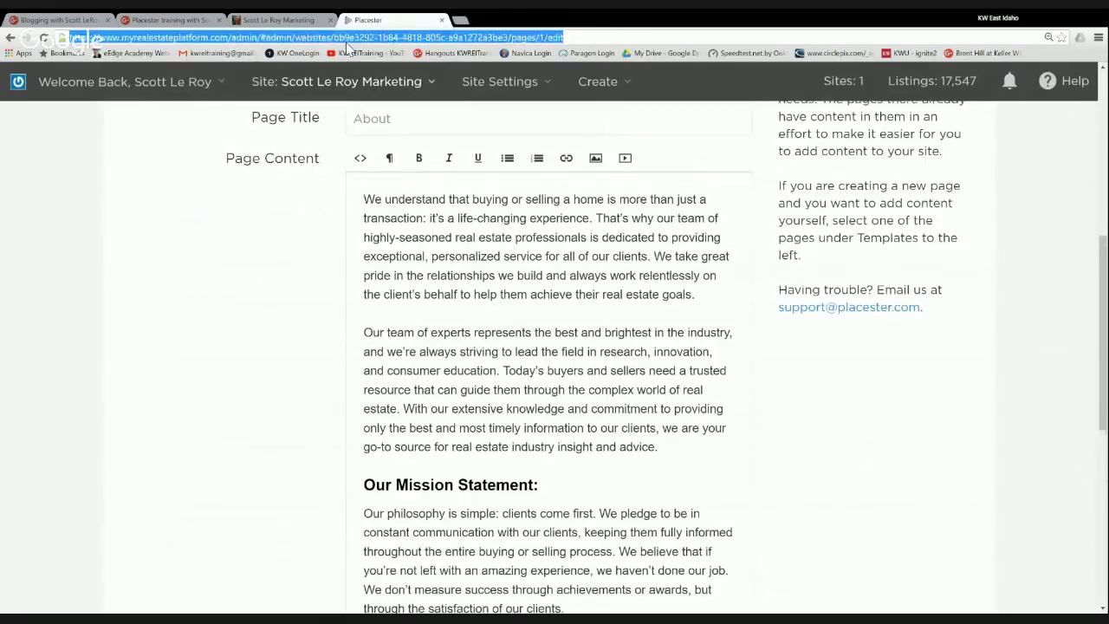
text(mykw.kw.co)
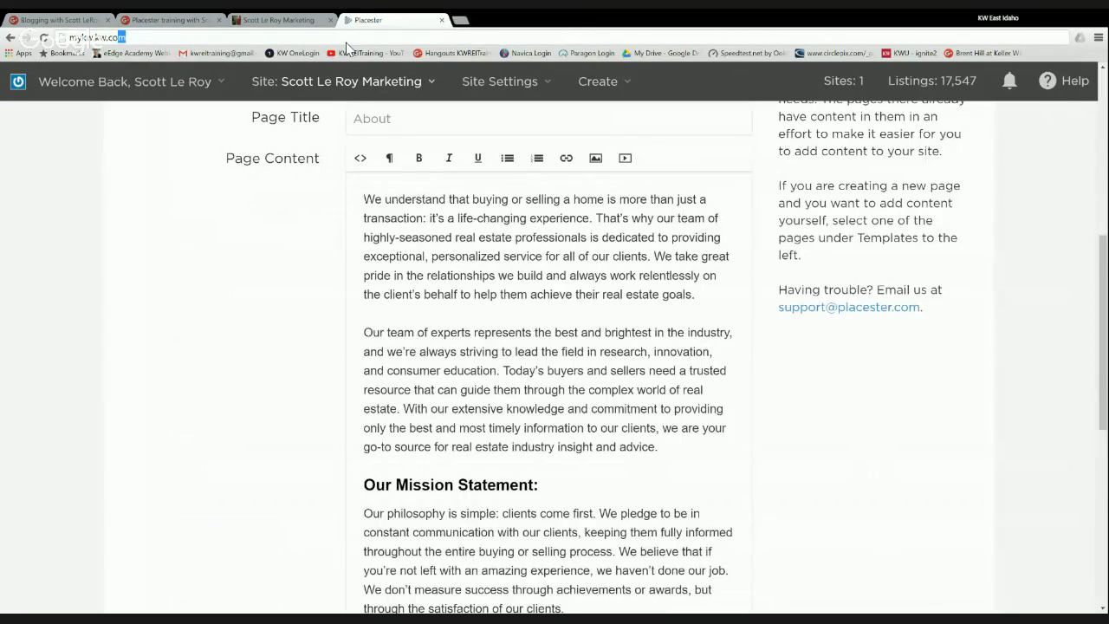
text(m)
key(Return)
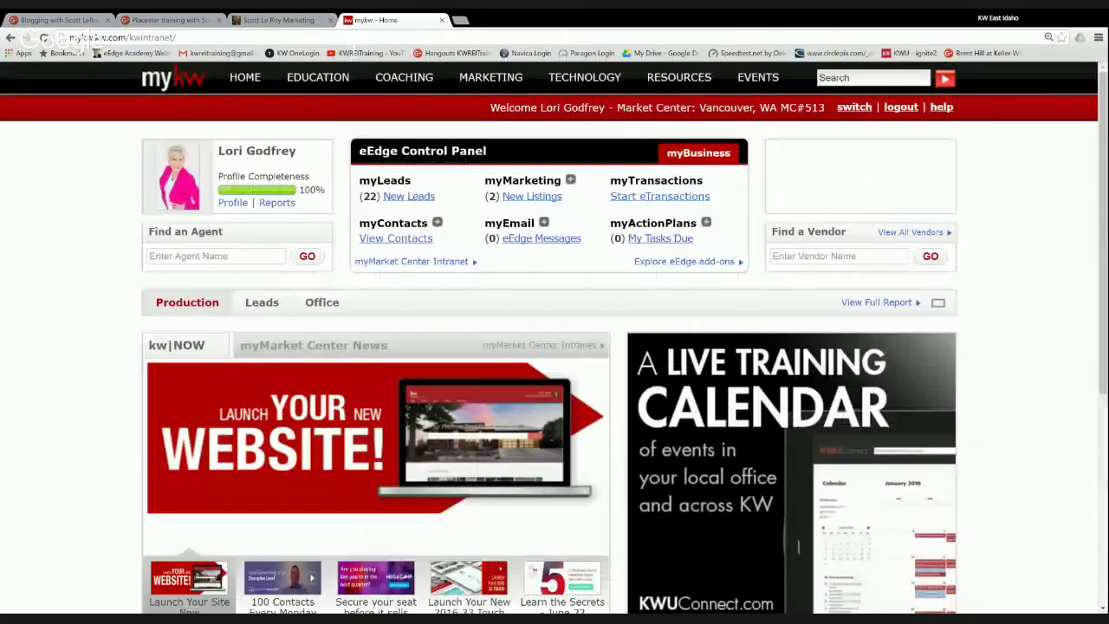
click(328, 19)
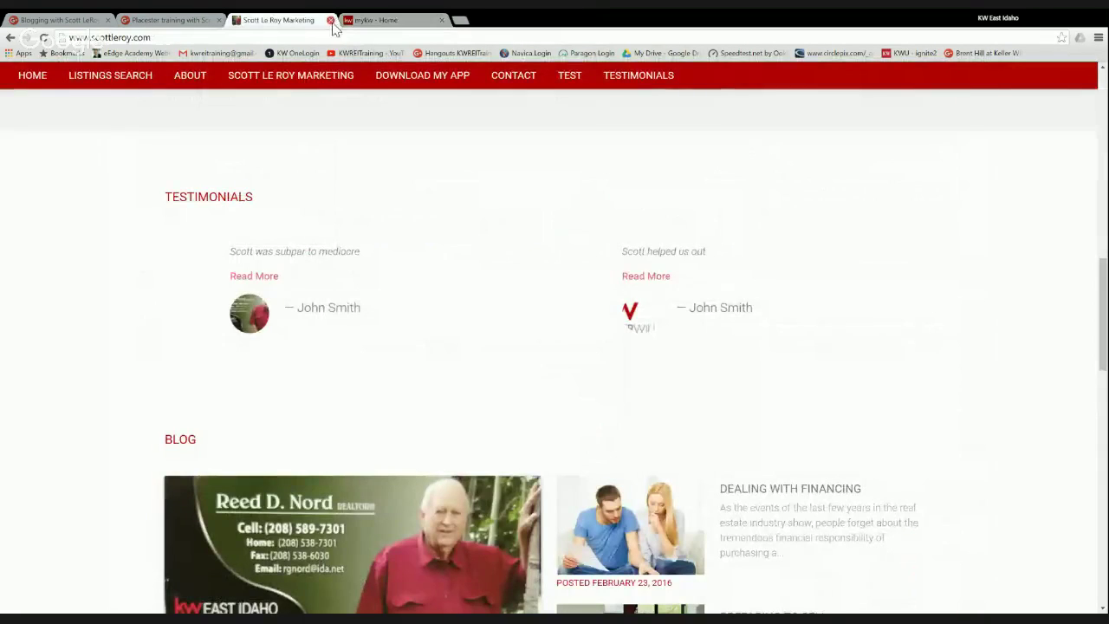
click(330, 19)
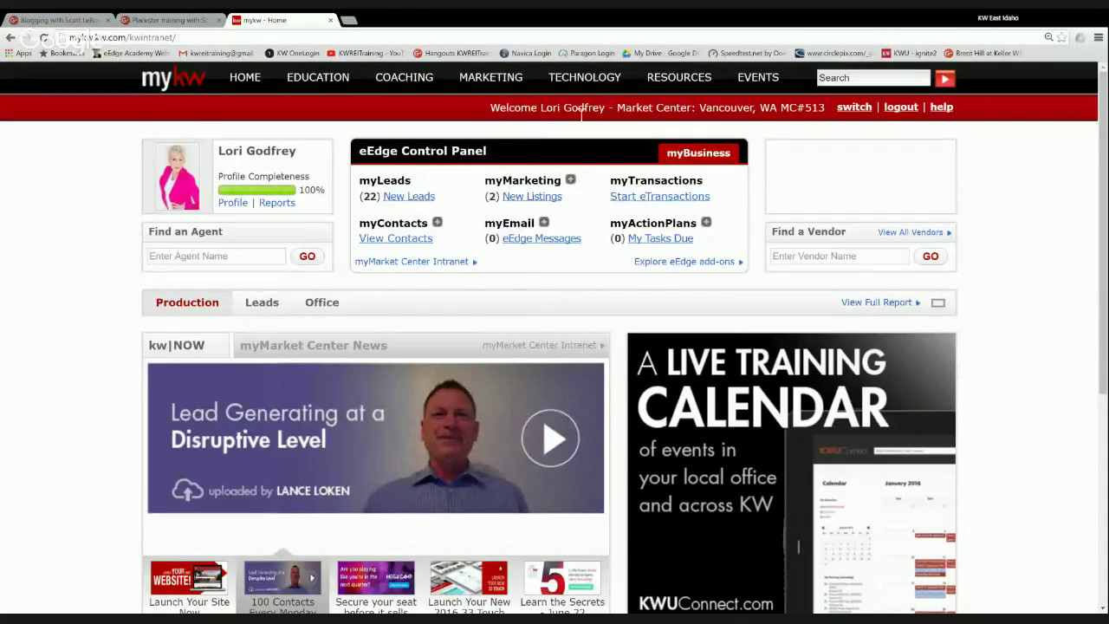
Step: Open KW Websites from the Technology menu and go to the agent's website admin
mouse_move(588, 77)
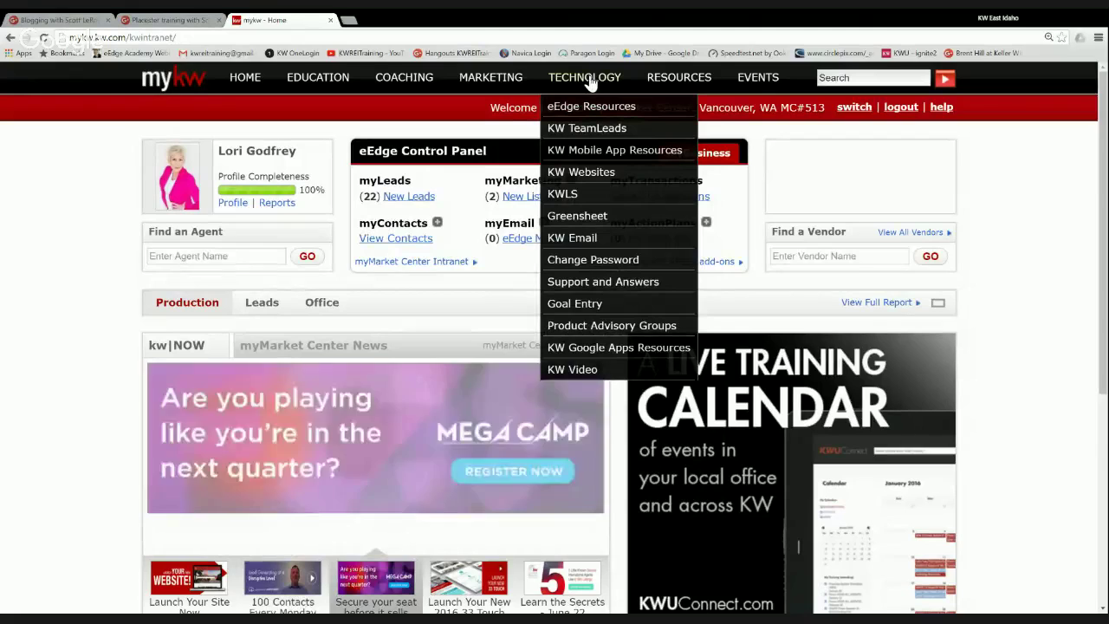
click(599, 173)
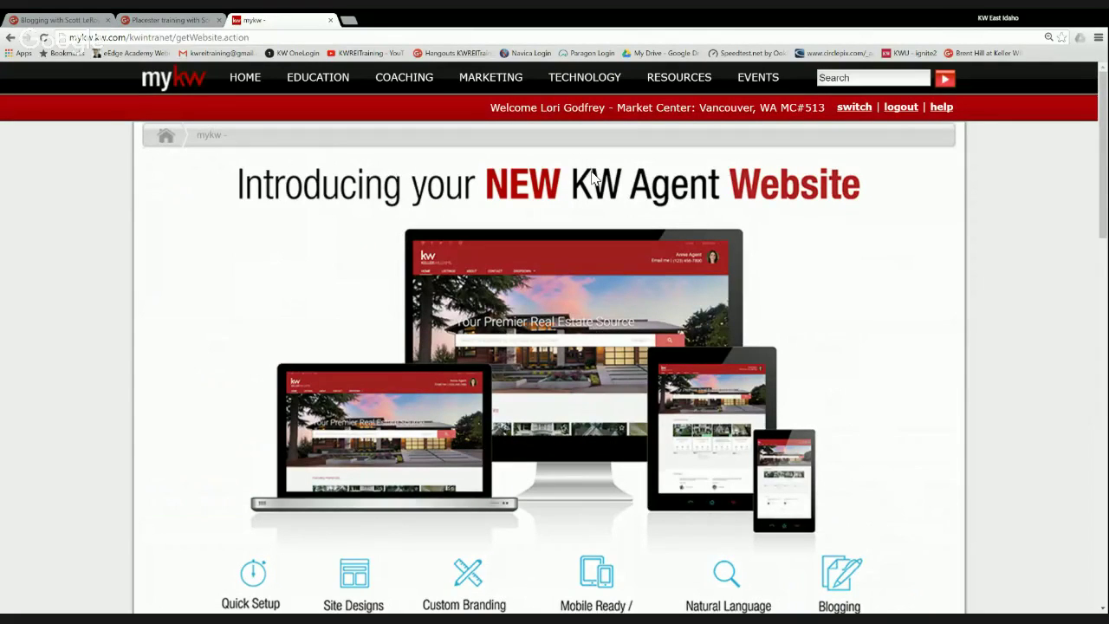
scroll(592, 229, down, 1)
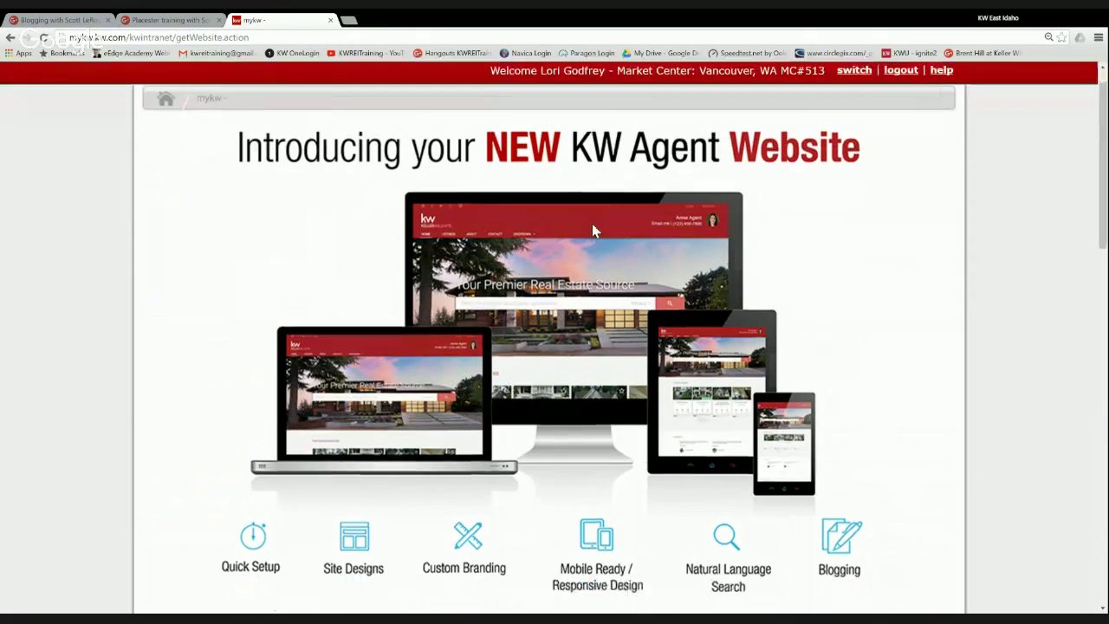
scroll(592, 227, down, 5)
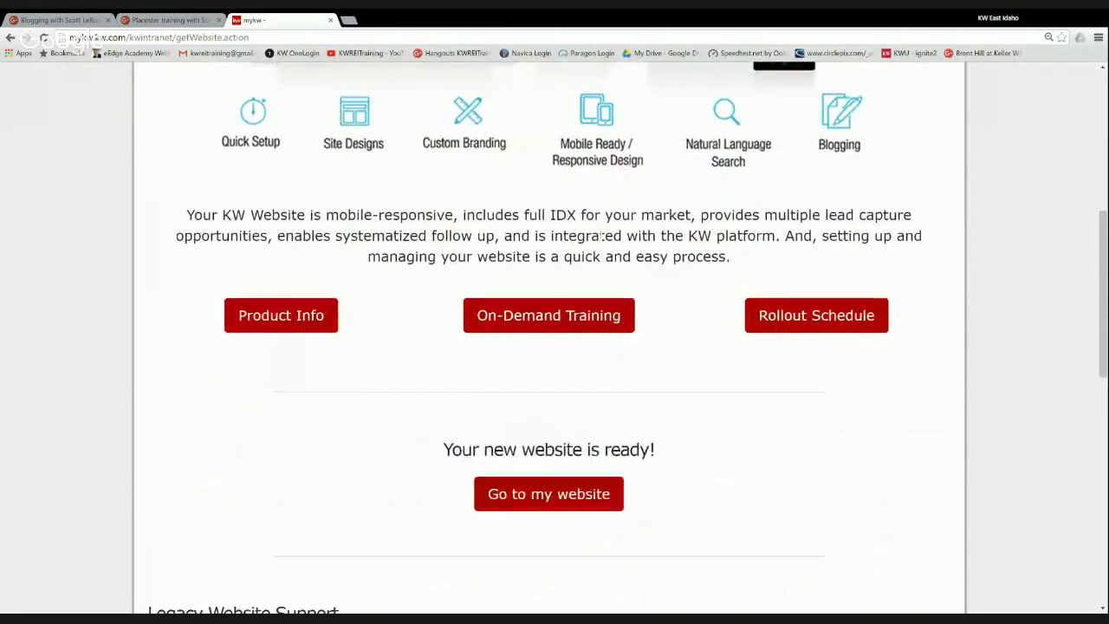
scroll(599, 236, down, 1)
click(589, 391)
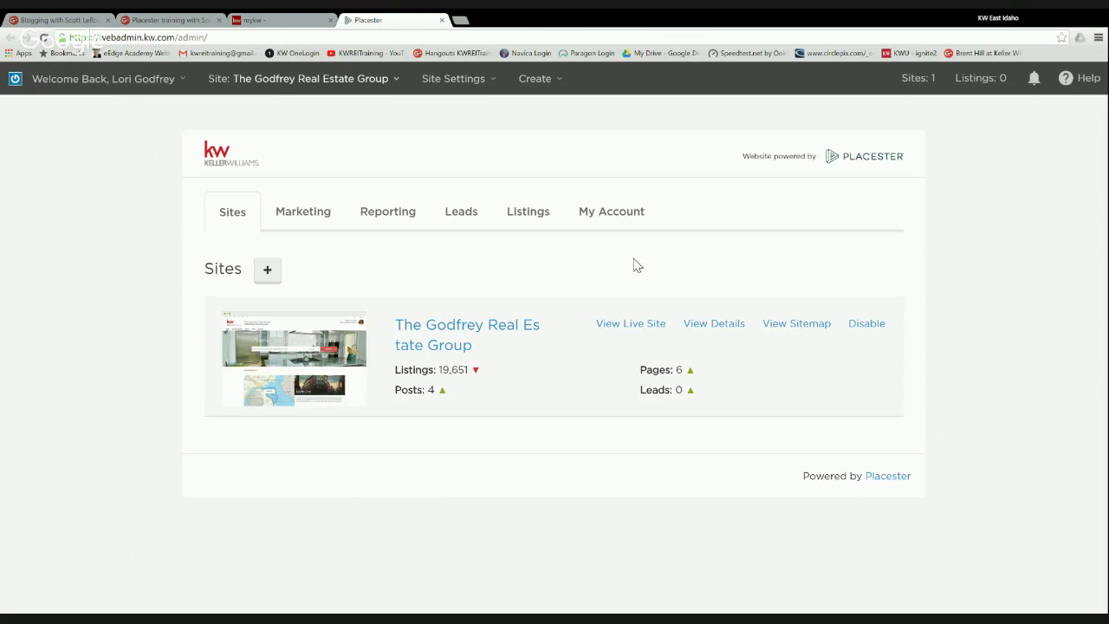
Step: Load placester.com, close the duplicate tab, and open the admin dashboard via My Account
click(460, 20)
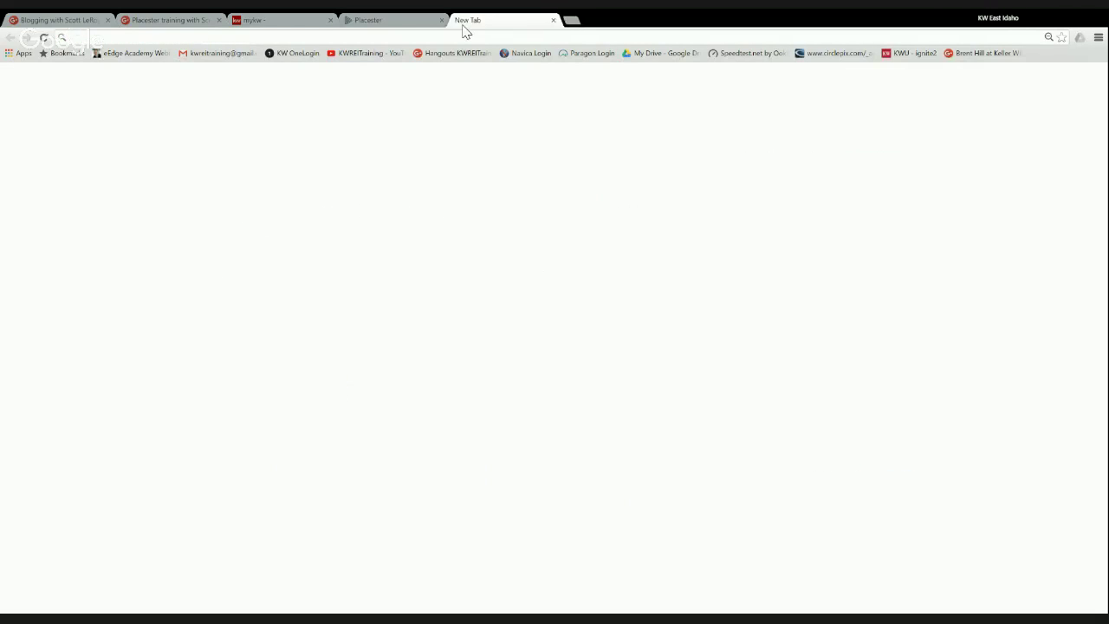
text(placester.com)
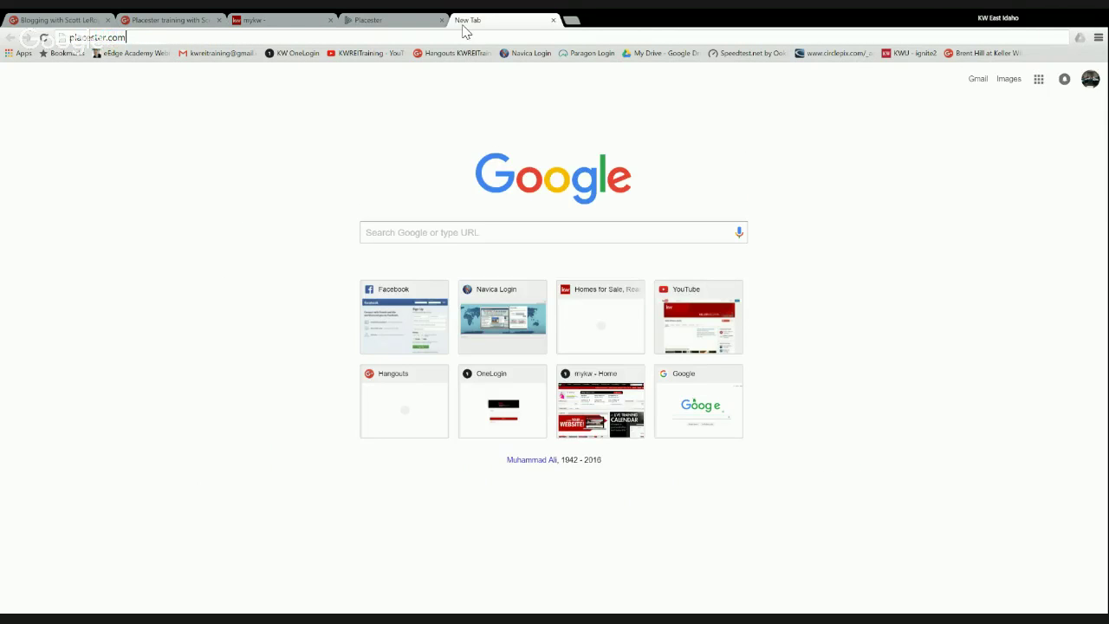
key(Return)
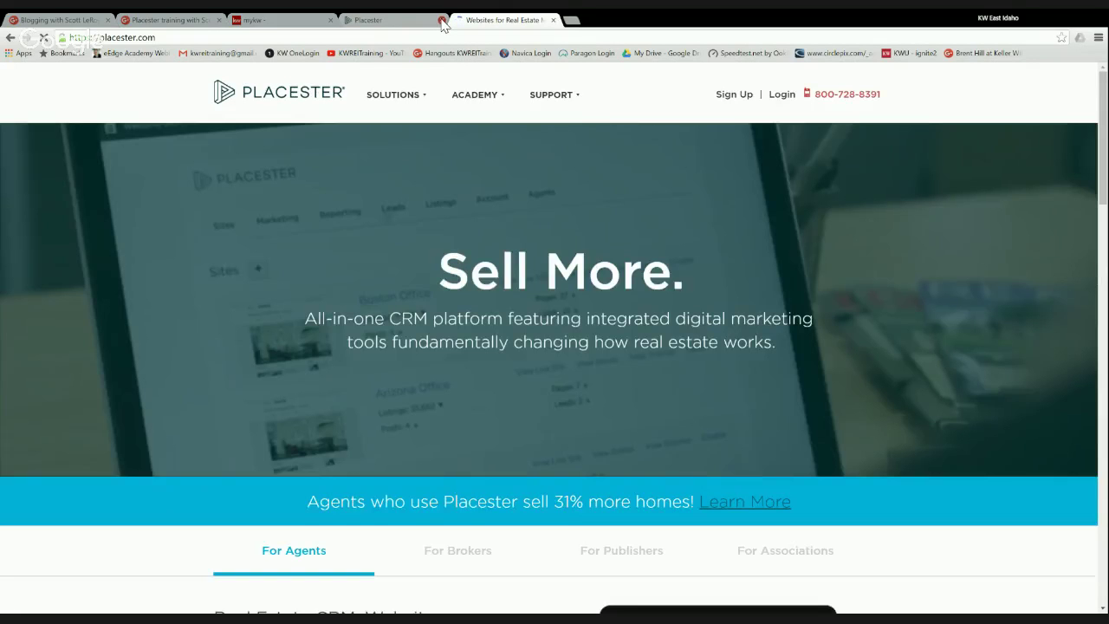
click(442, 20)
click(732, 95)
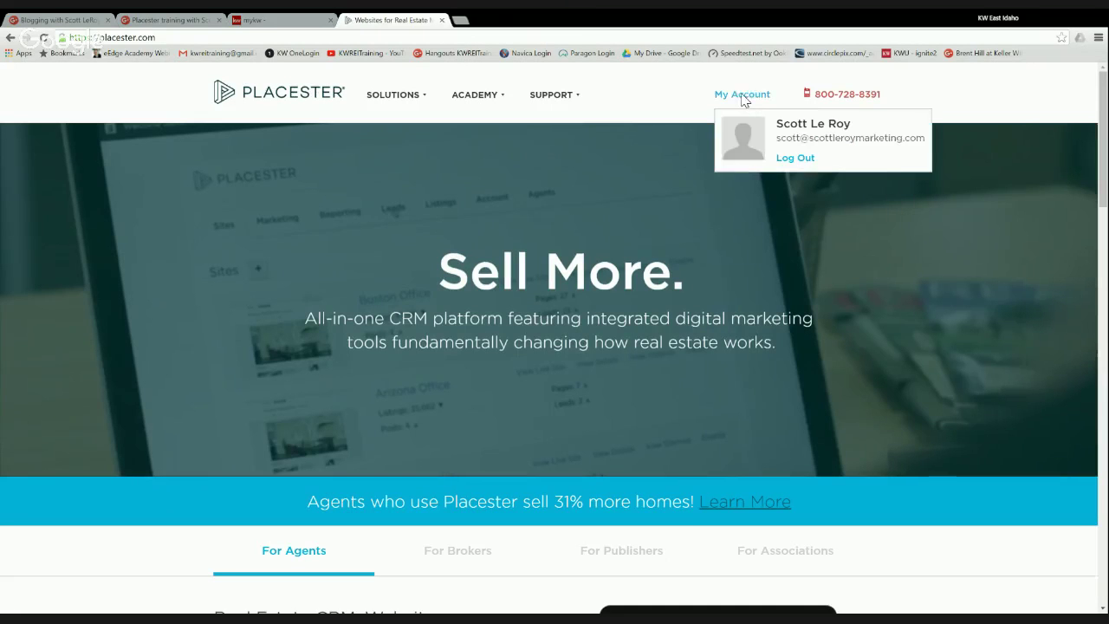
click(775, 137)
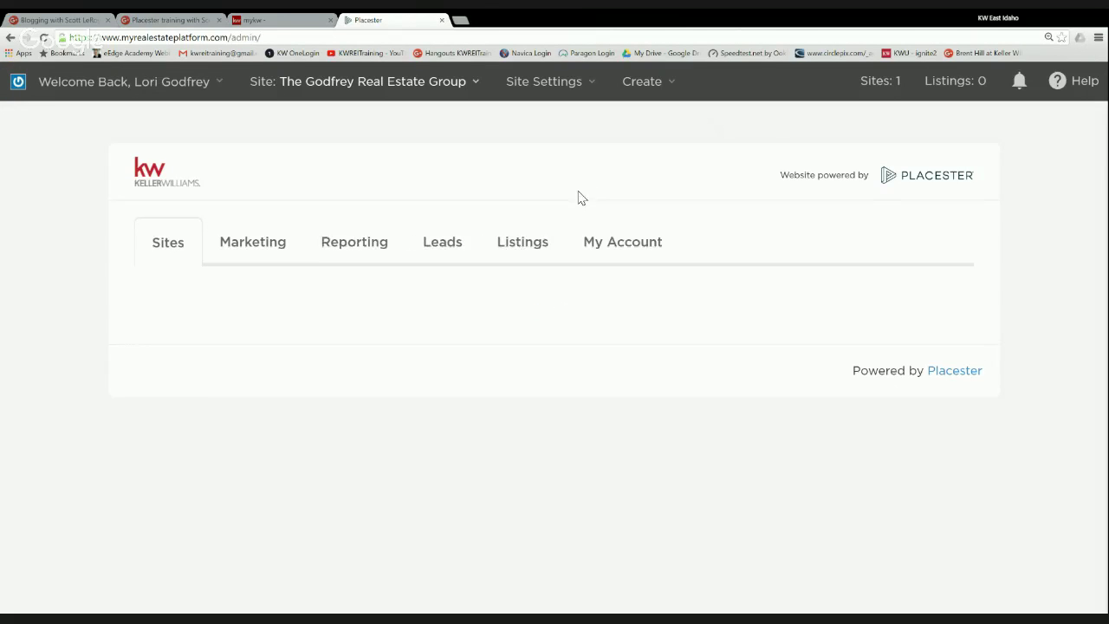
Step: Log out of the current Placester account from the Welcome Back menu
click(1010, 82)
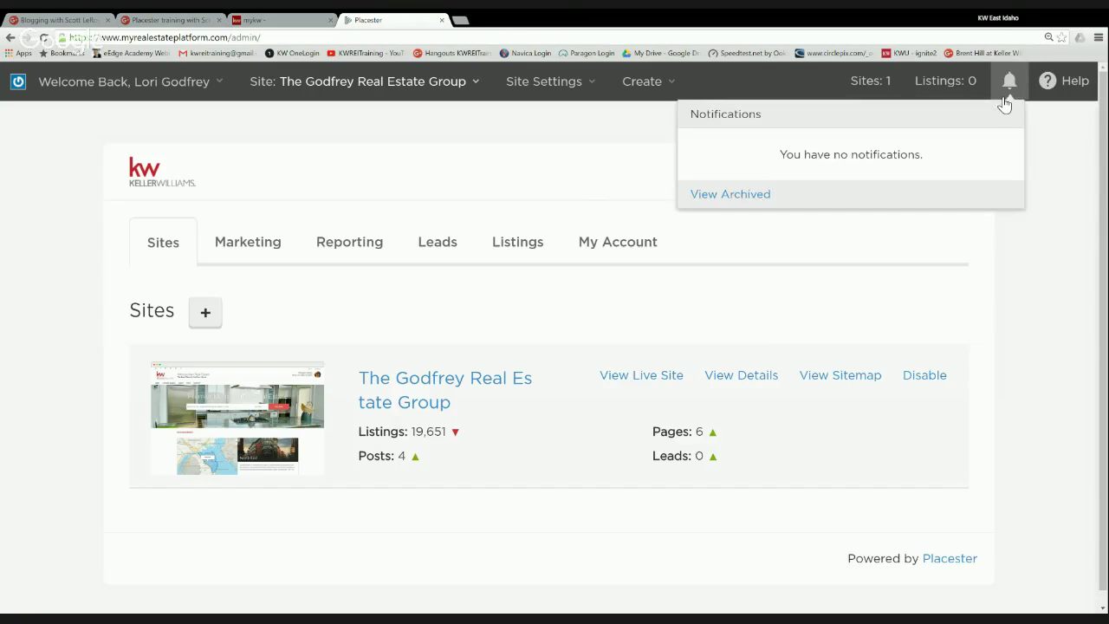
mouse_move(371, 90)
mouse_move(210, 82)
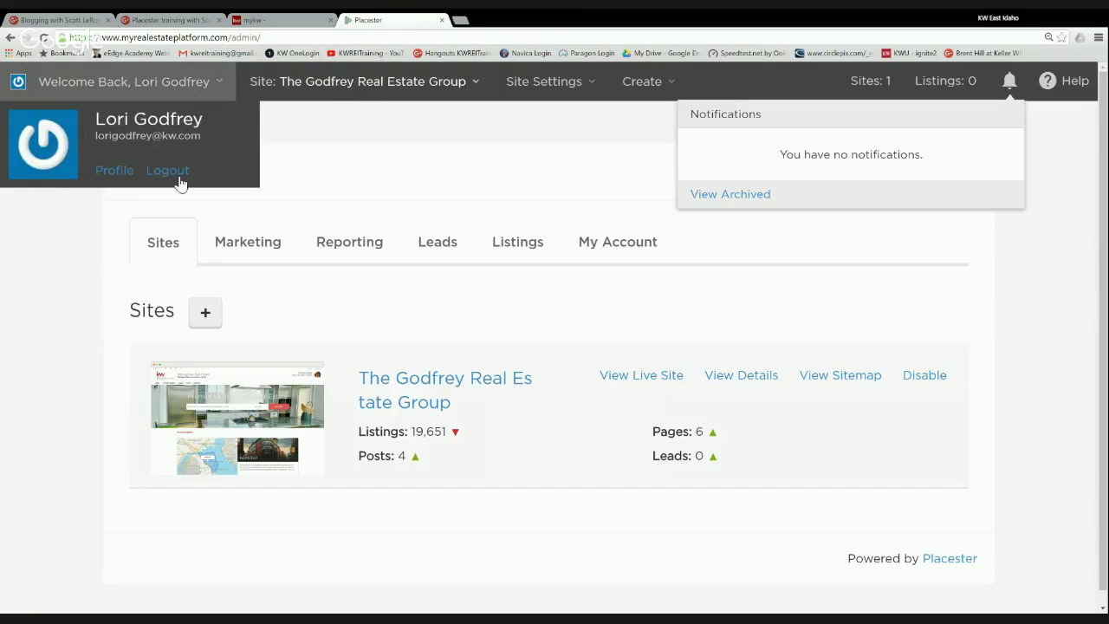
click(172, 171)
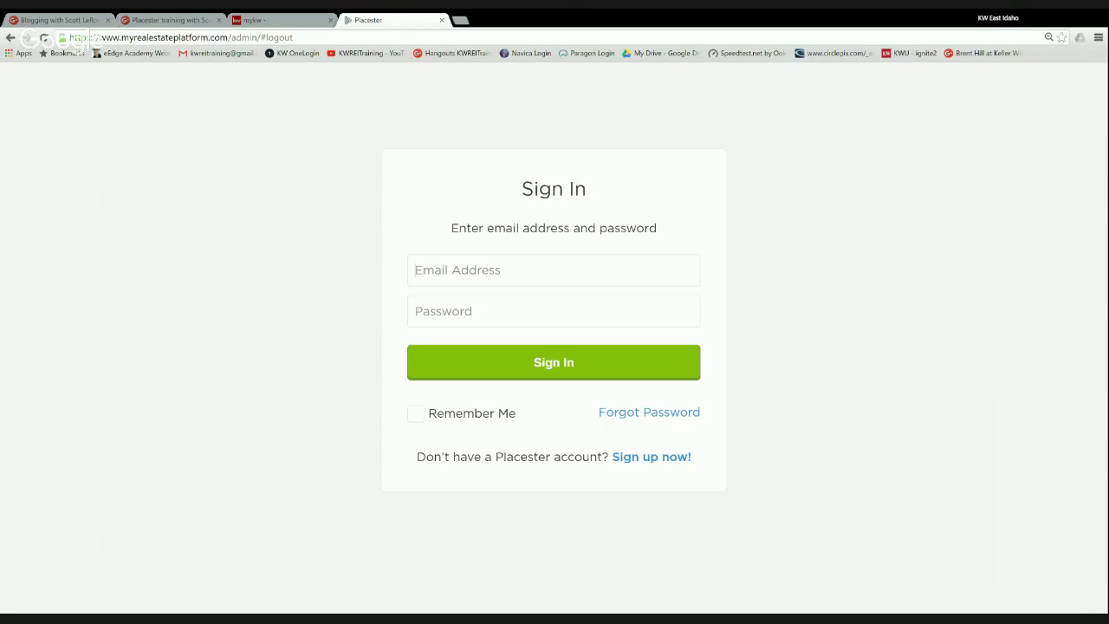
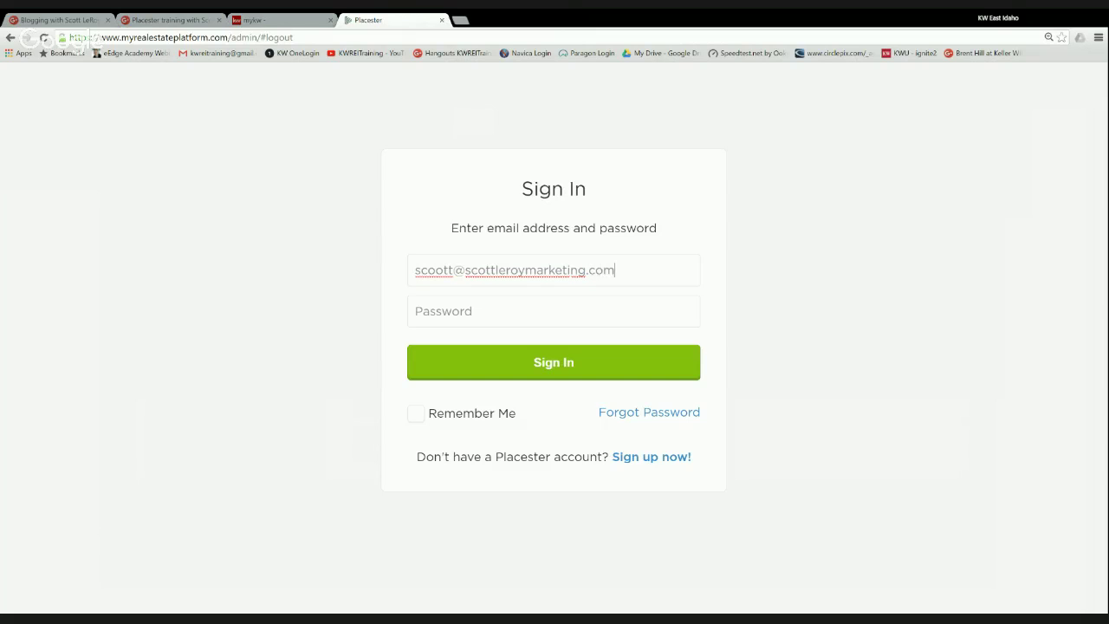
Step: Sign in to Placester with the other account's email and password
key(Tab)
text(••••••••••)
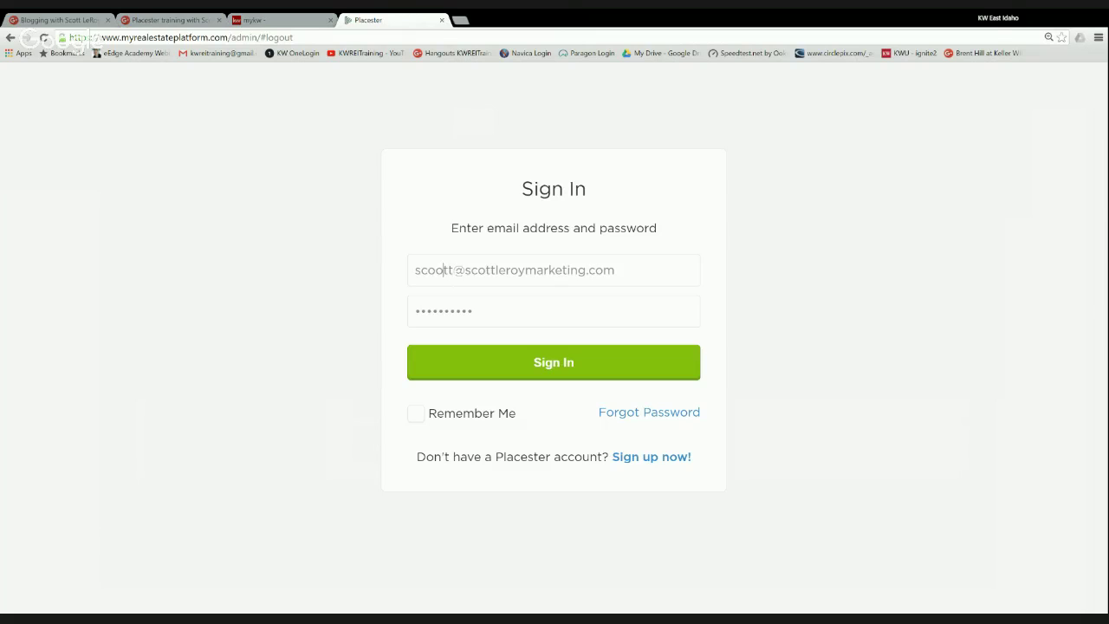
click(551, 377)
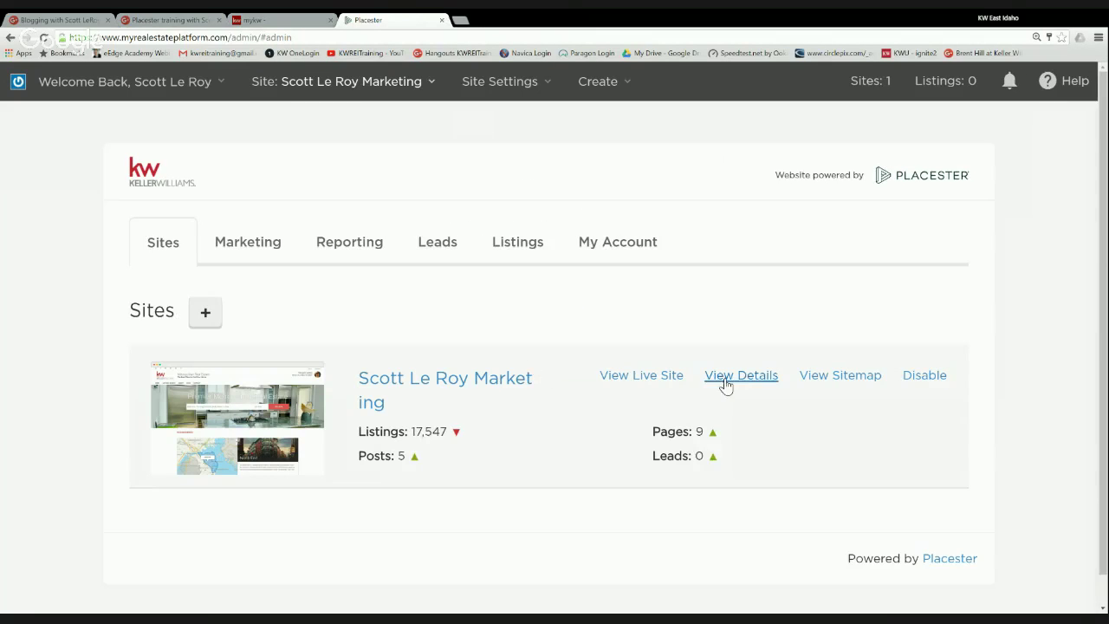
click(724, 381)
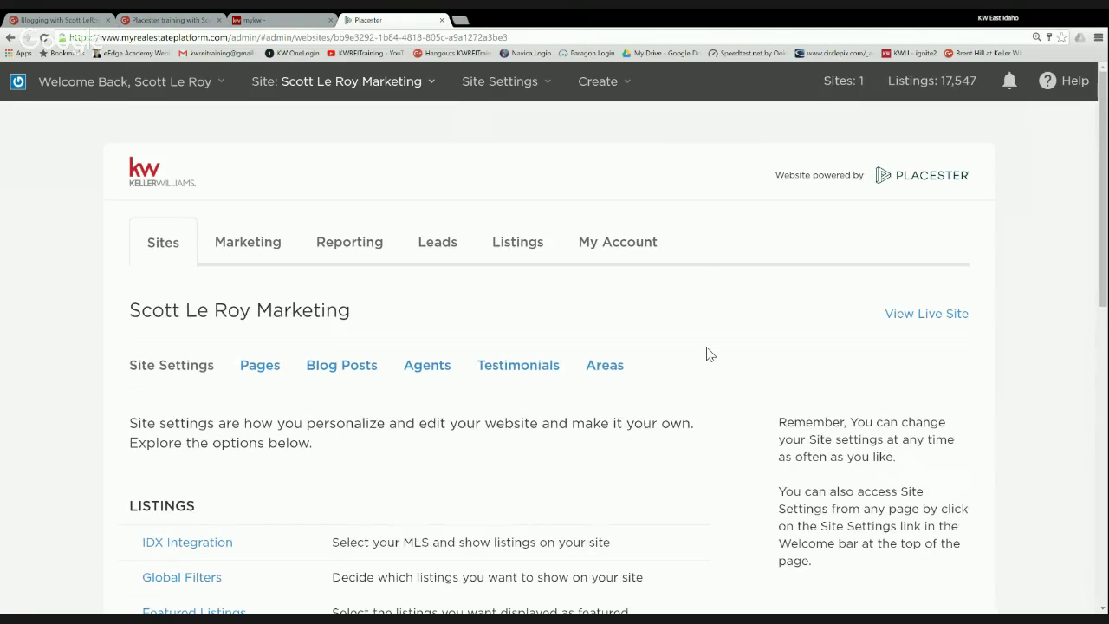
scroll(706, 353, down, 6)
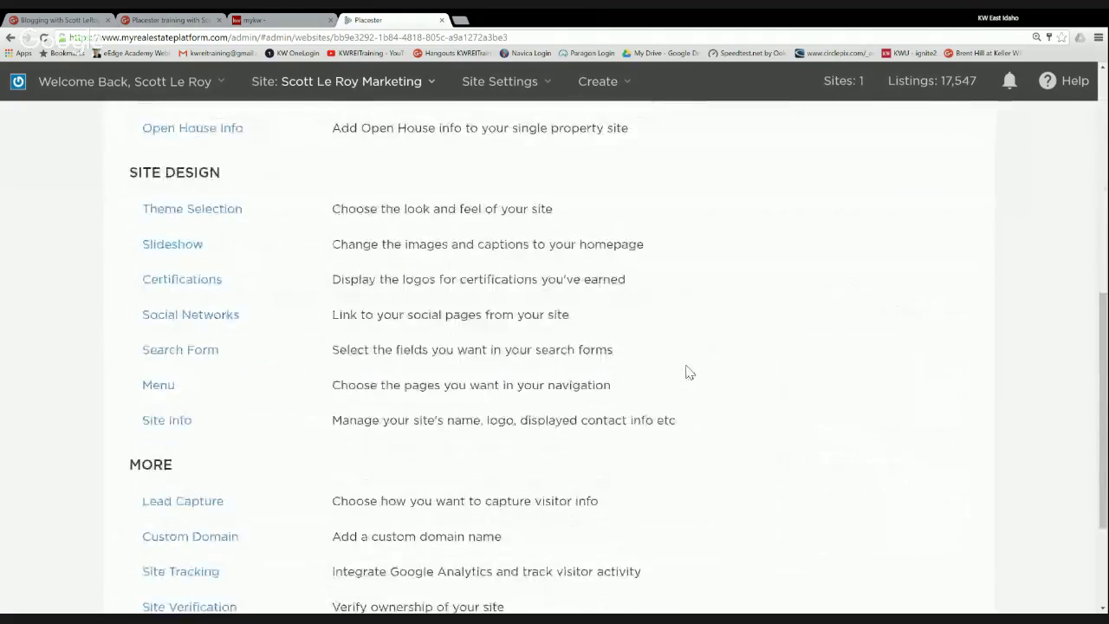
scroll(688, 372, down, 2)
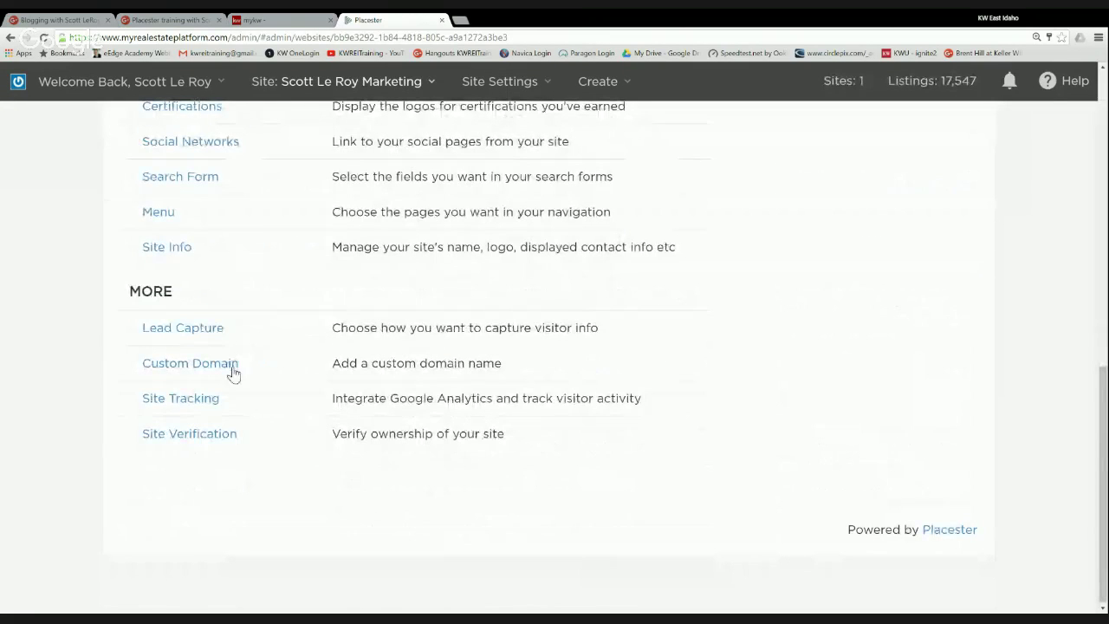
click(230, 366)
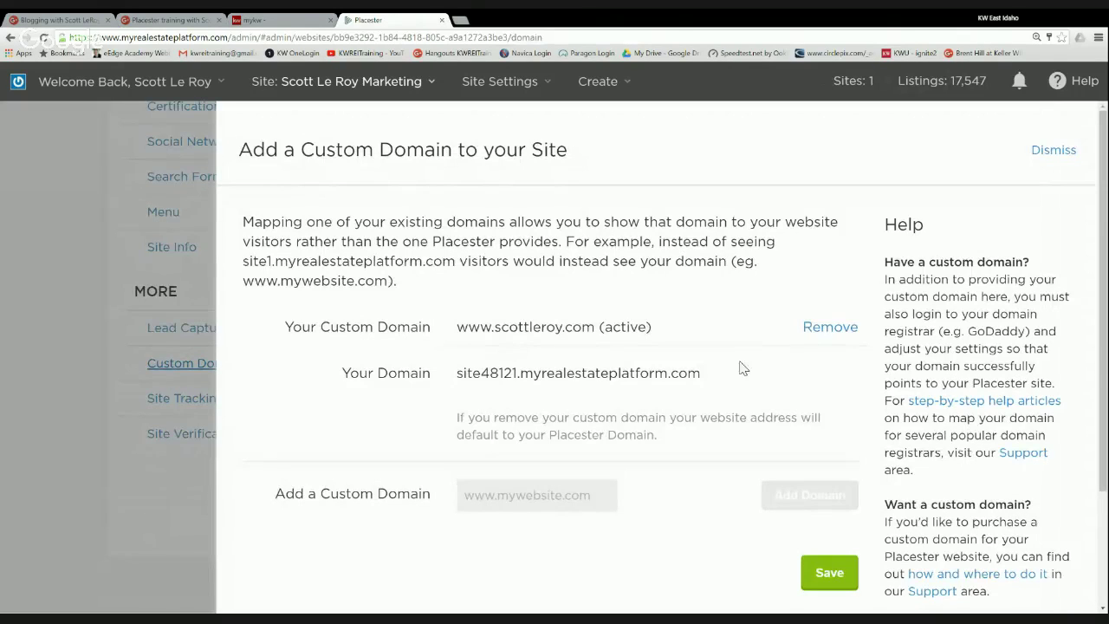
click(827, 329)
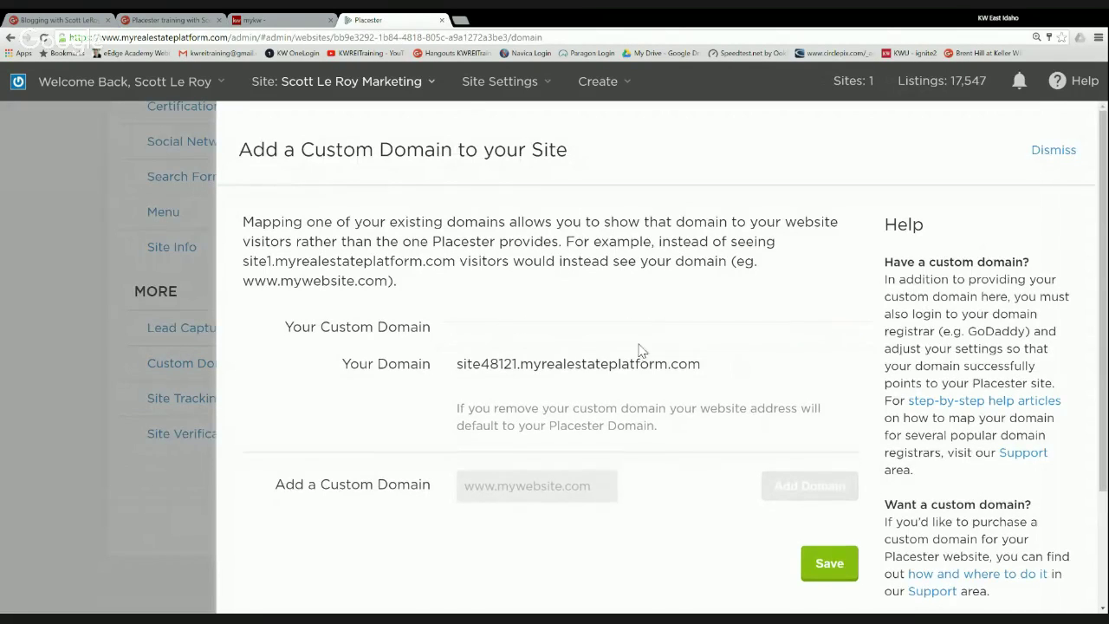
click(849, 558)
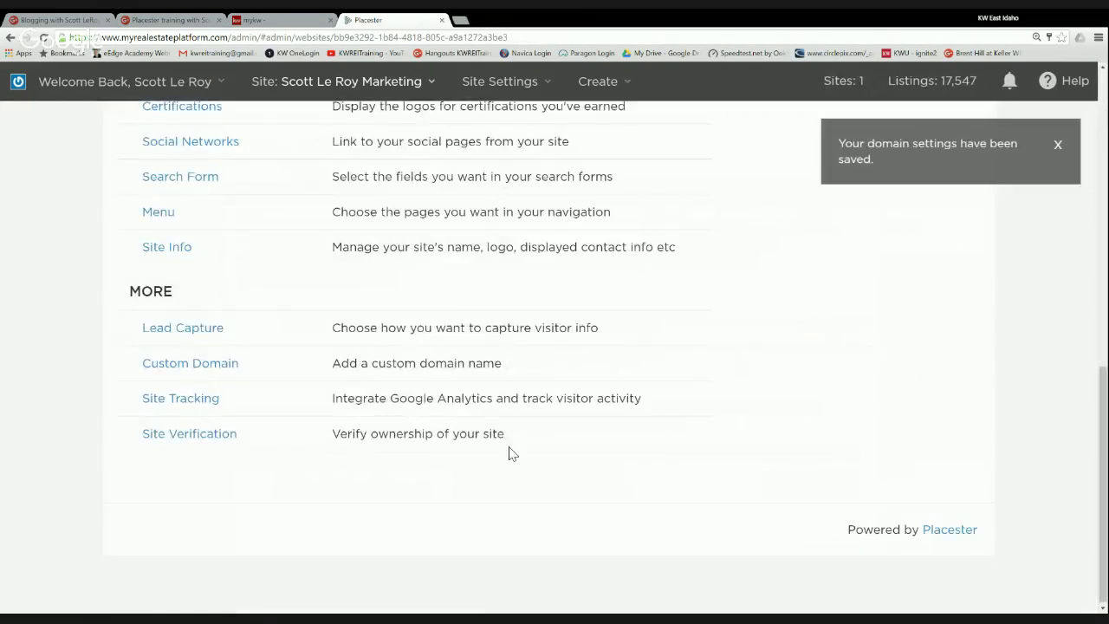
click(194, 364)
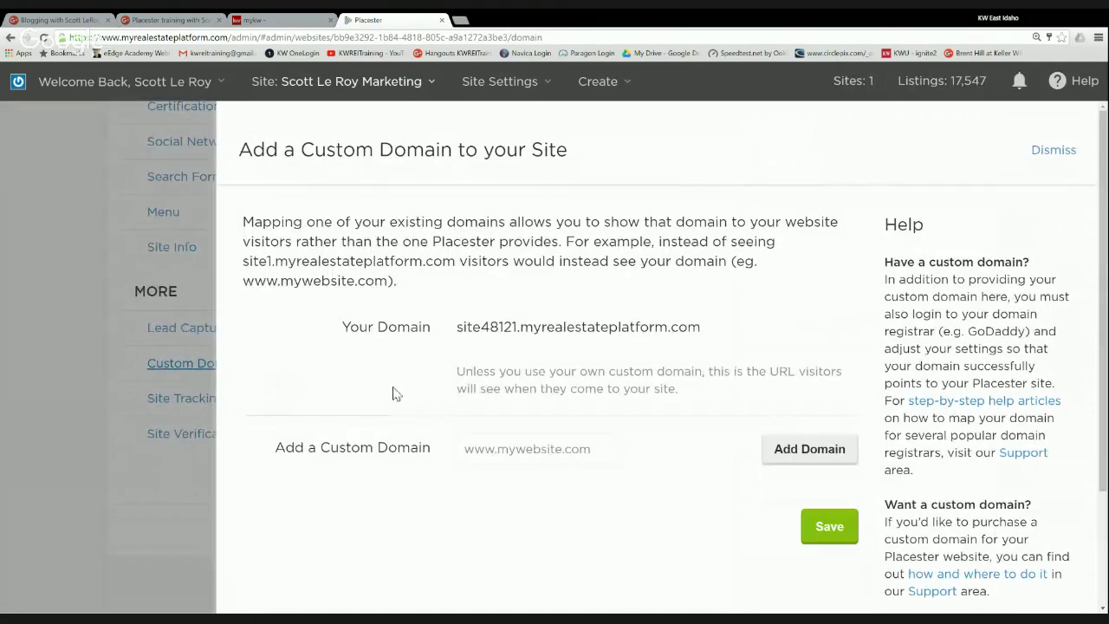
click(535, 449)
click(536, 449)
text(ww)
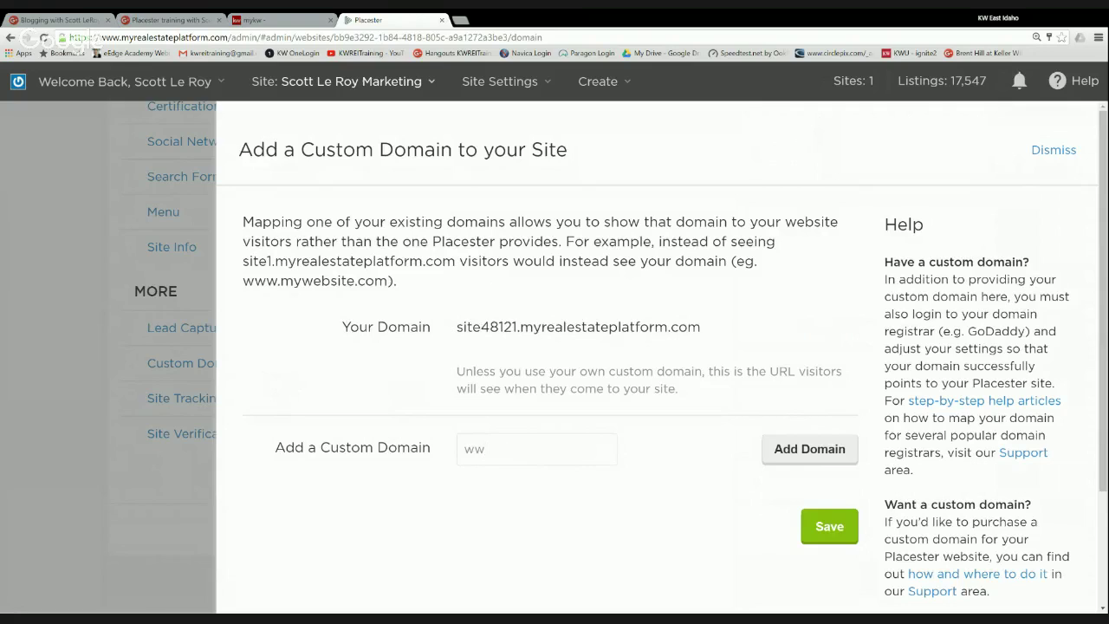
text(w.scottleroy.com)
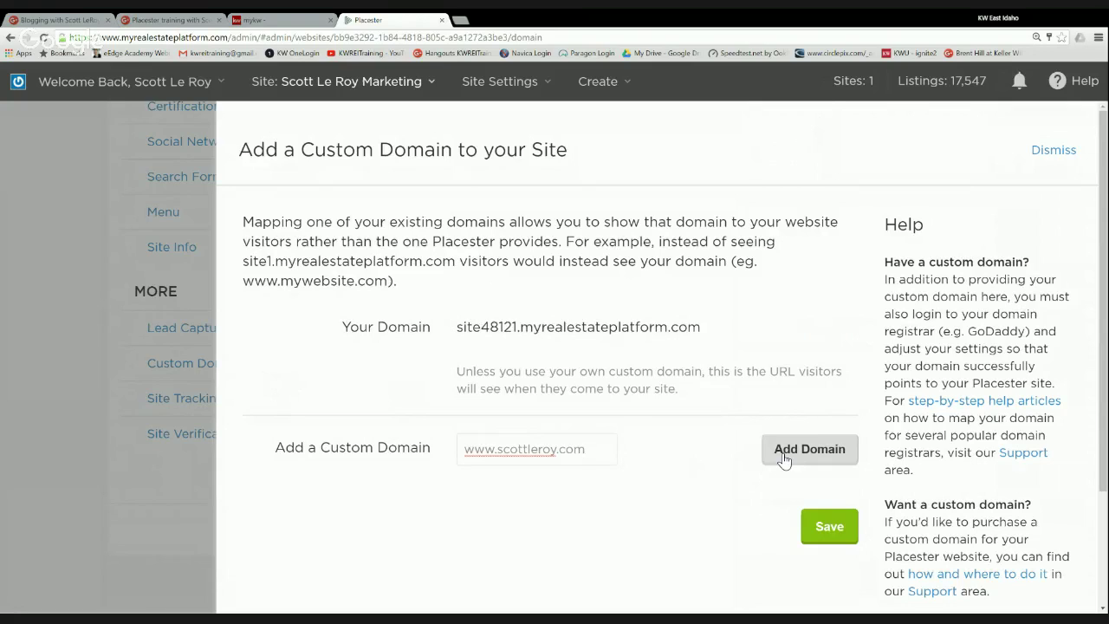
click(783, 457)
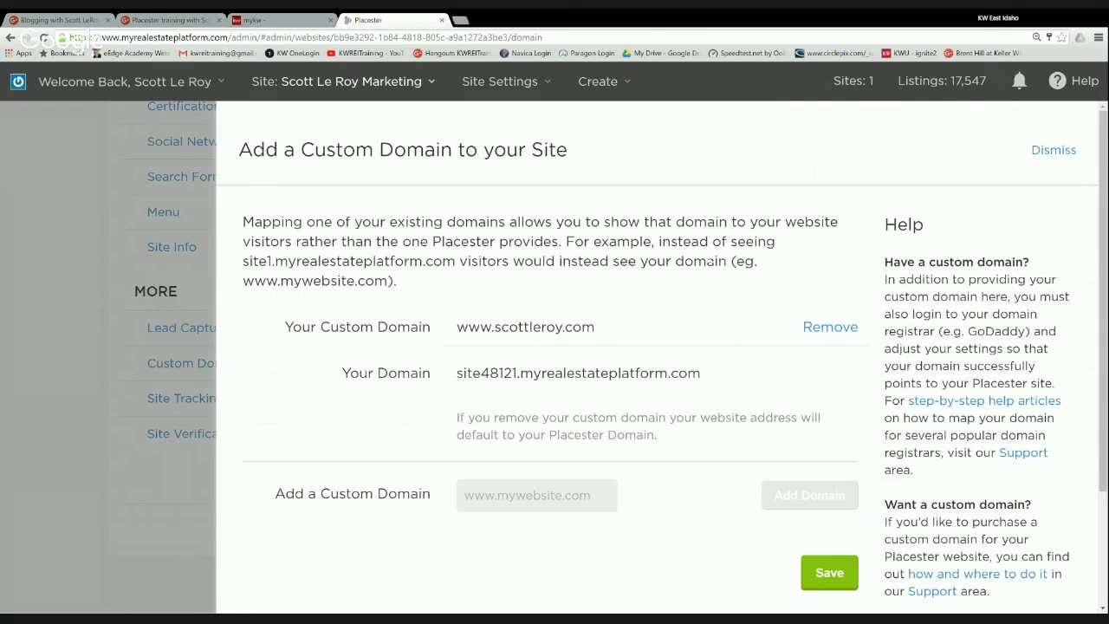
click(459, 20)
Step: Go to godaddy.com in the new tab
text(goog)
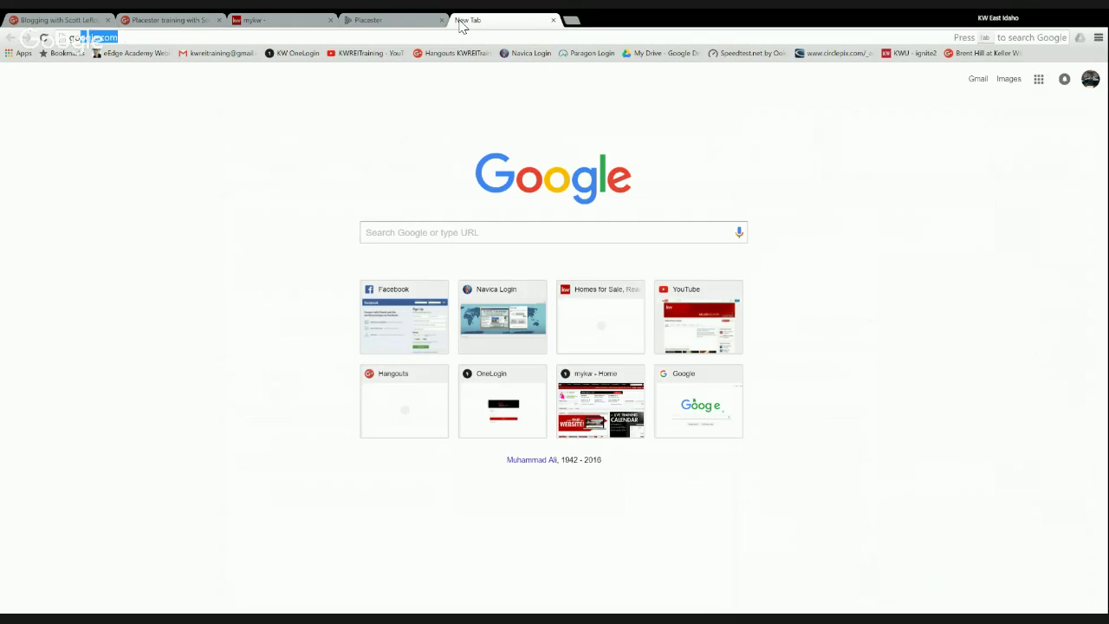
key(BackSpace)
key(BackSpace)
key(BackSpace)
text(daddy.com)
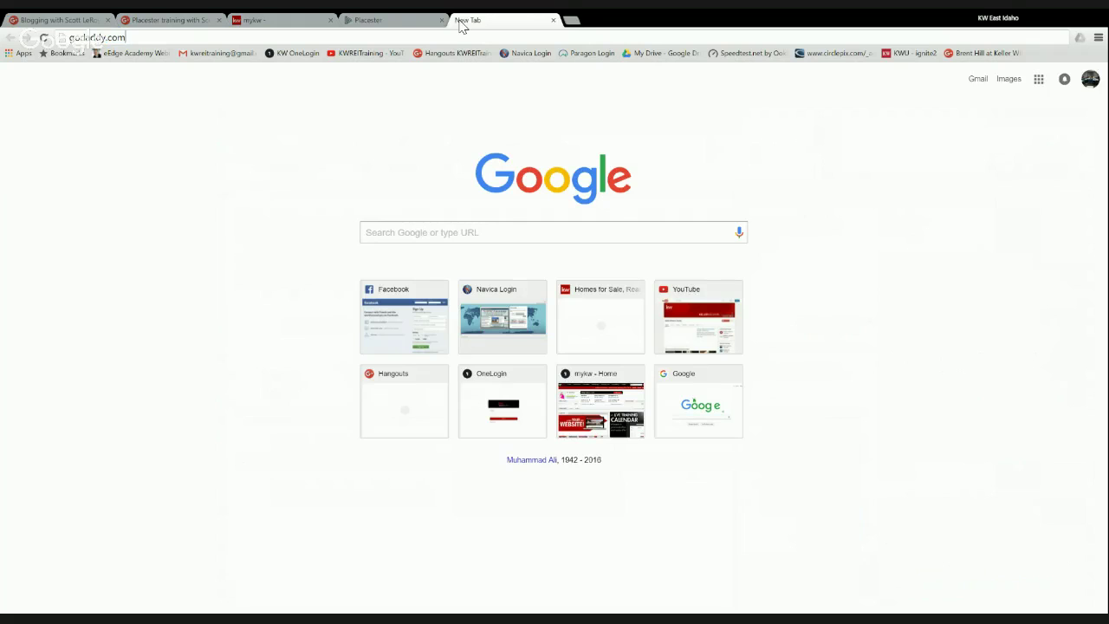
key(Return)
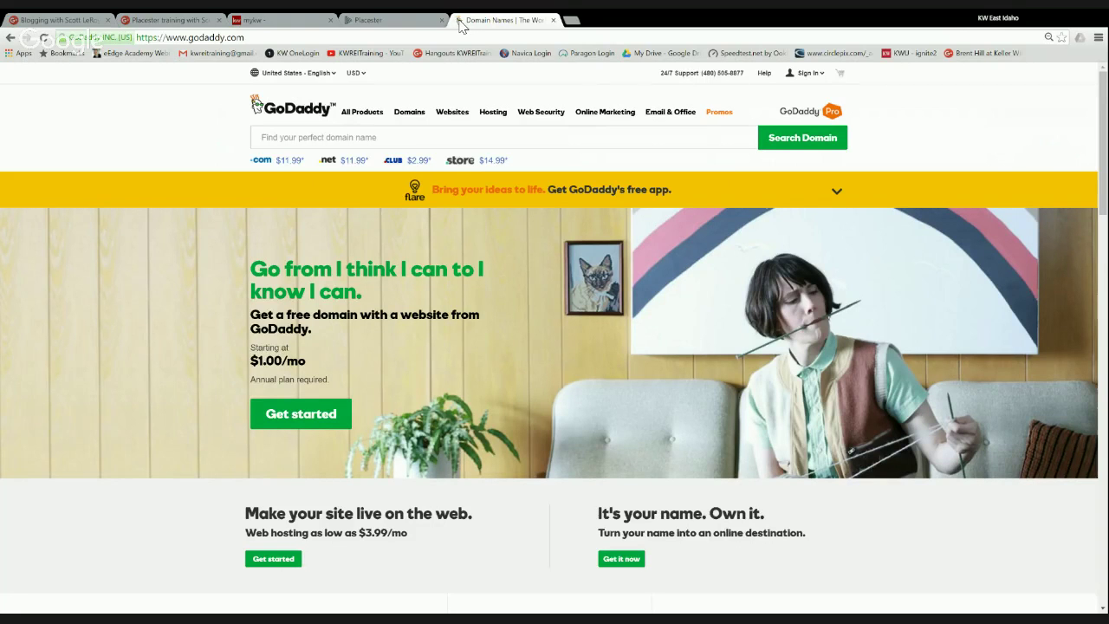
Step: Sign in to GoDaddy with the account username and password
click(813, 73)
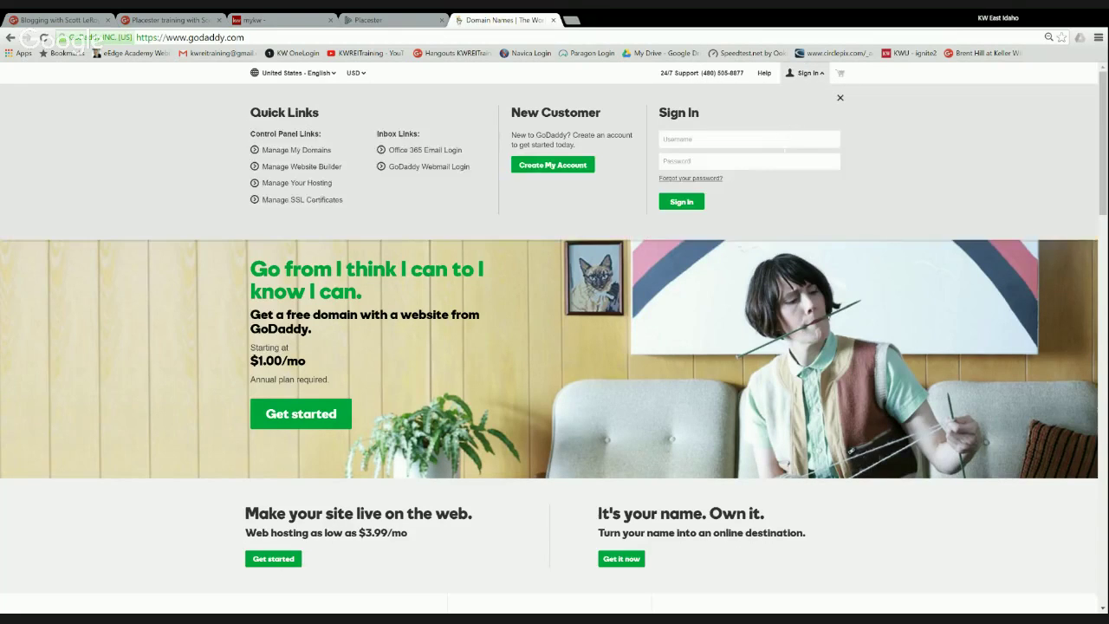
click(785, 145)
text(leros003)
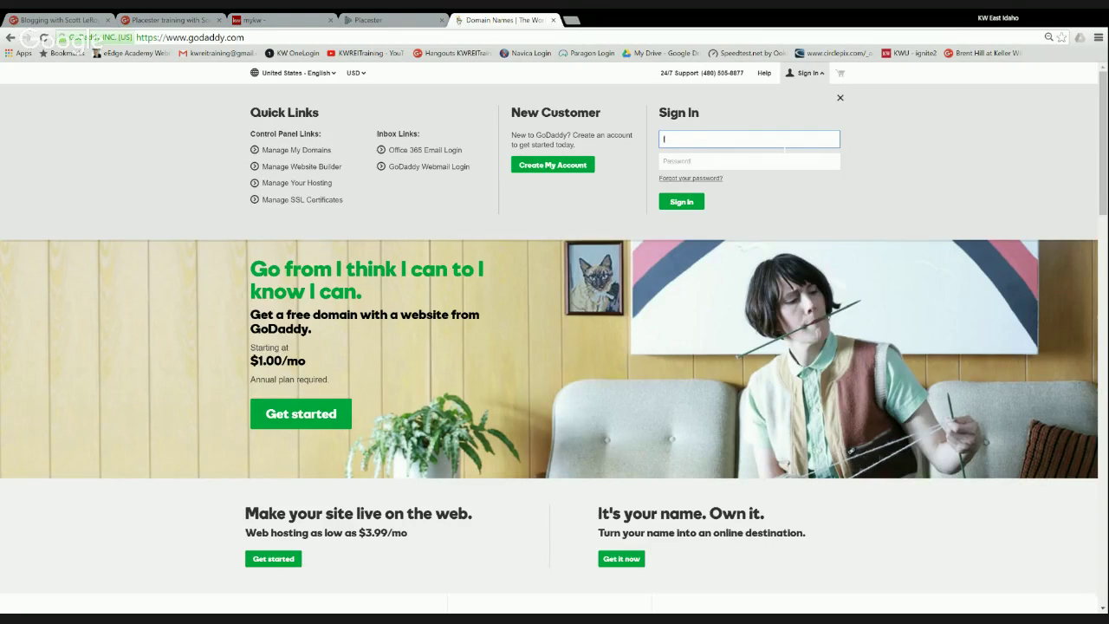
key(Tab)
text(••••••••)
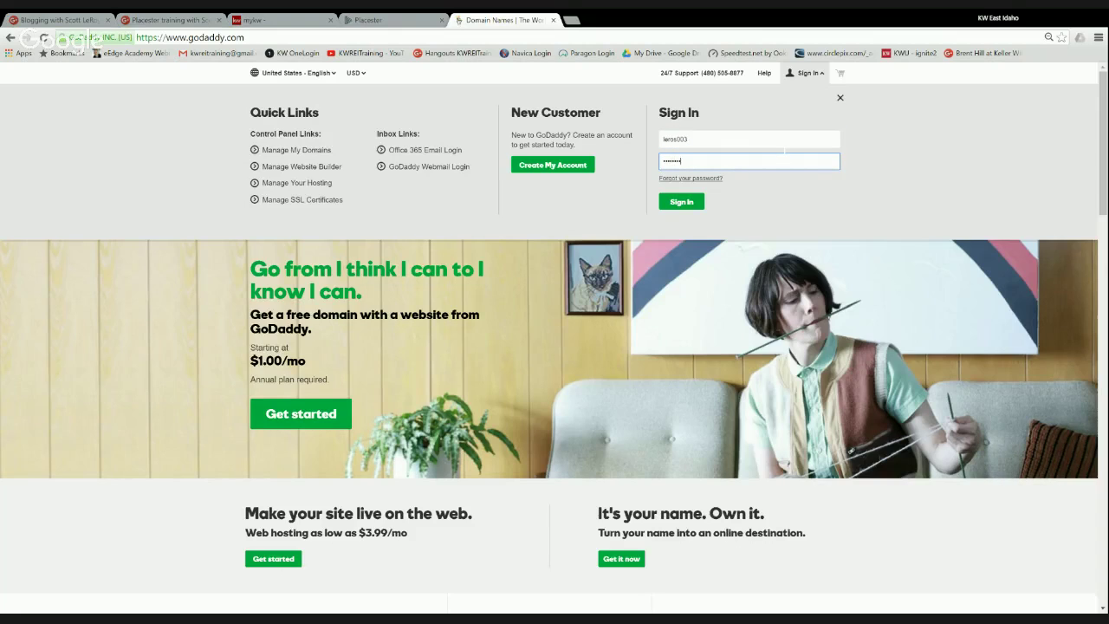
key(Return)
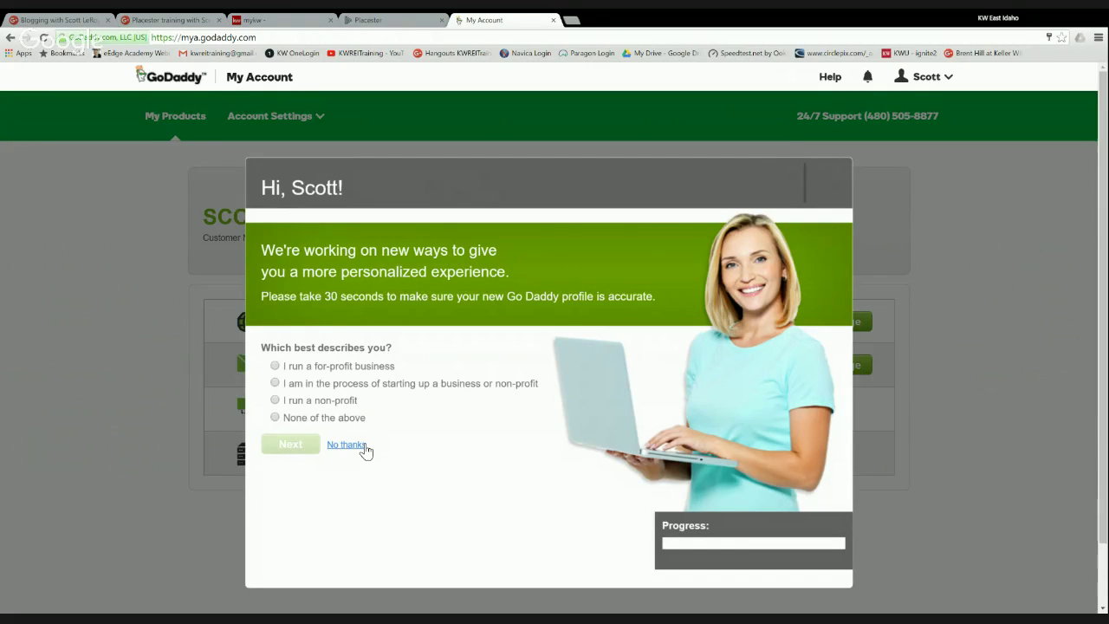
Step: Decline the GoDaddy profile survey with No thanks
click(347, 444)
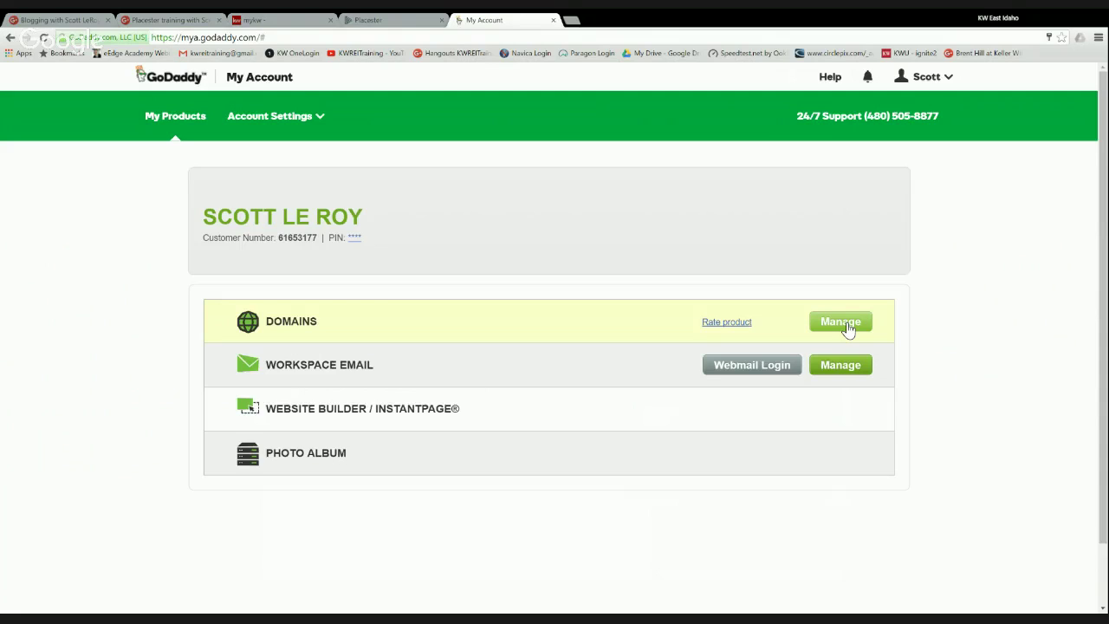
Step: Open GoDaddy's Domains manager to list all 10 domains, including SCOTTLEROY.COM
click(840, 322)
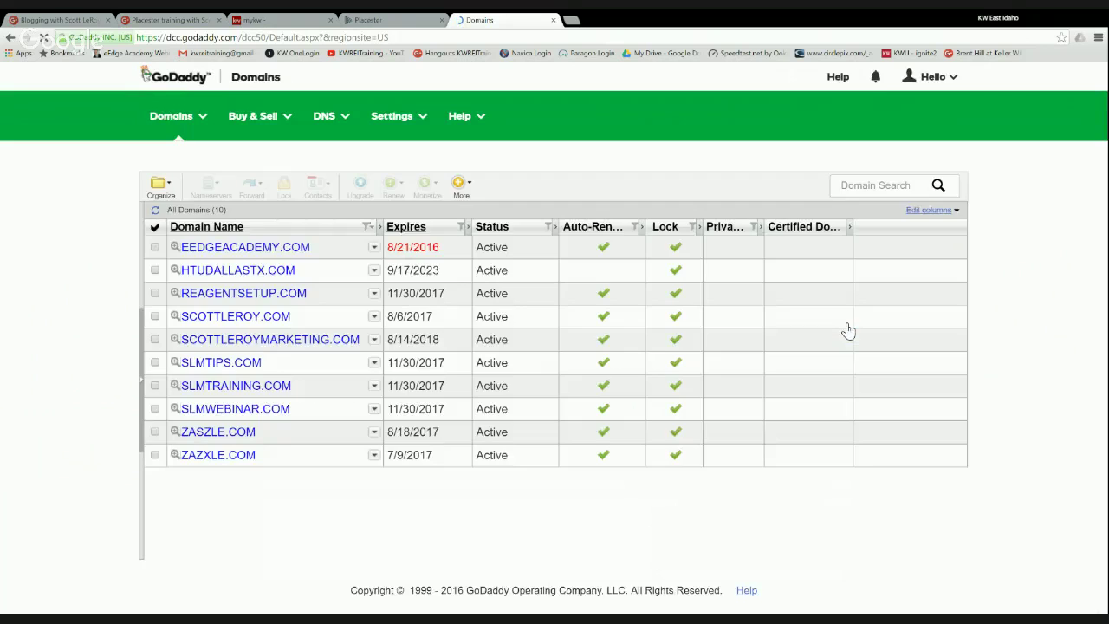
mouse_move(841, 323)
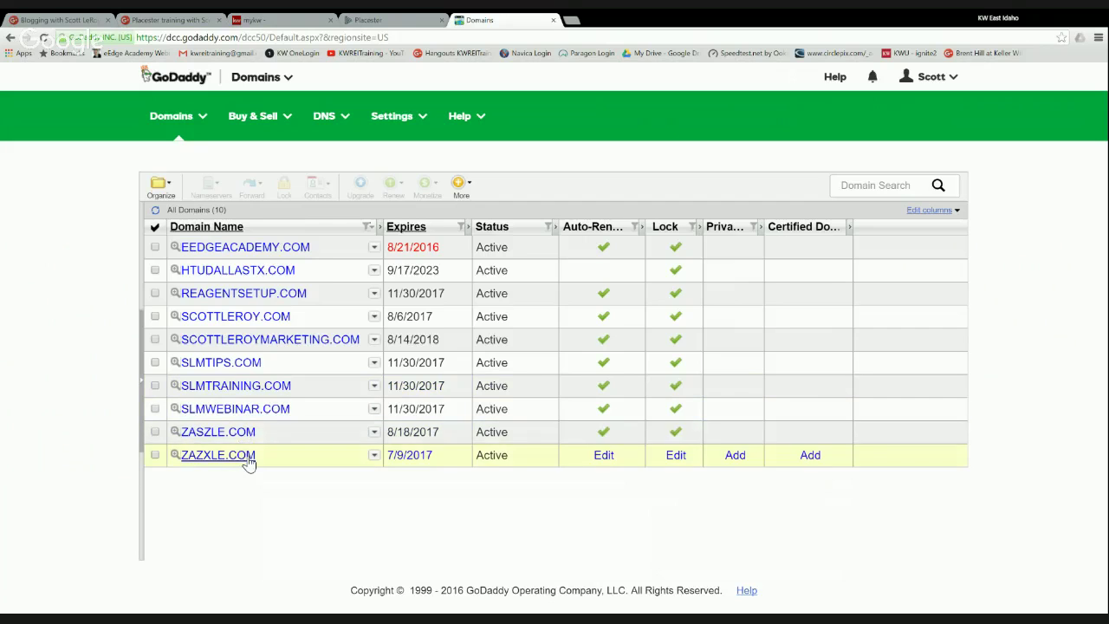
Step: Open SCOTTLEROY.COM's details to review auto-renew and nameservers NS25/NS26.DOMAINCONTROL.COM
click(262, 318)
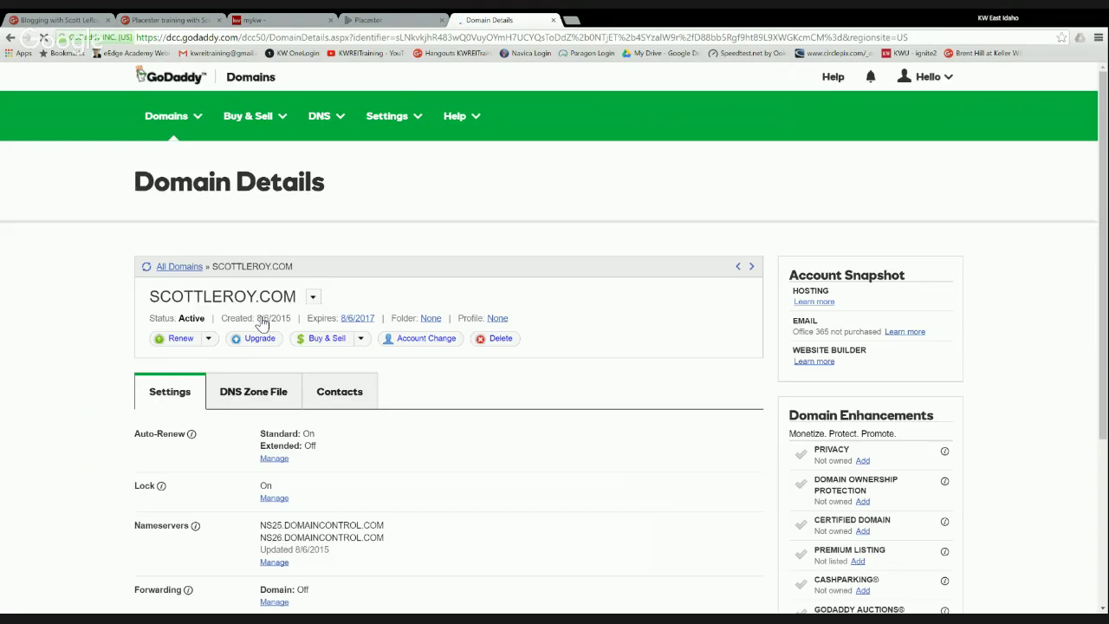
scroll(103, 392, down, 3)
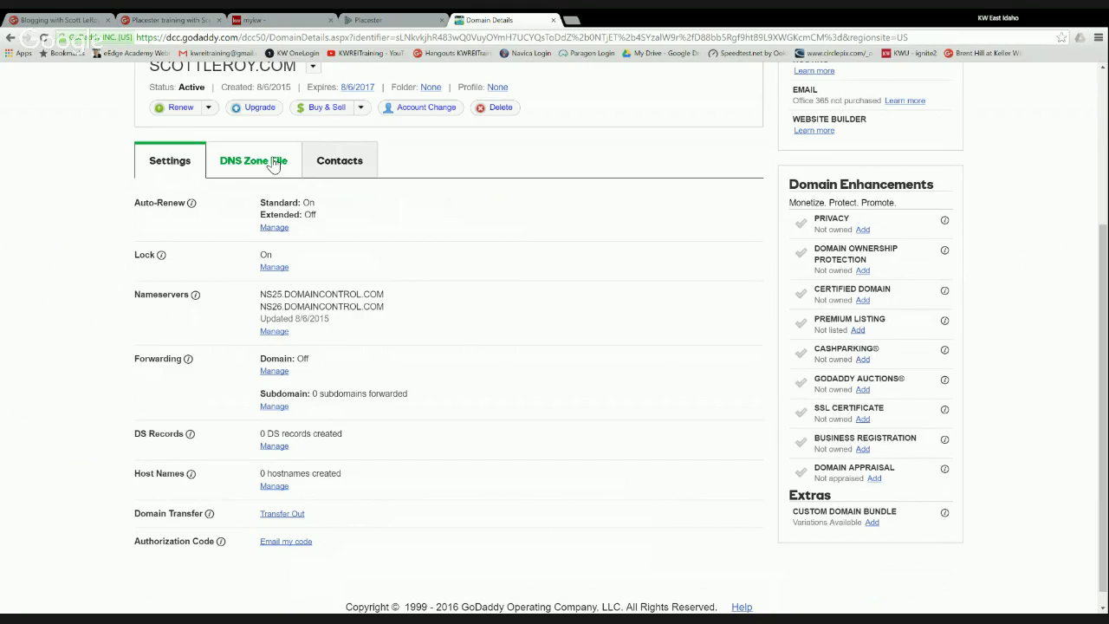
Step: Show SCOTTLEROY.COM's DNS Zone File records and open the @ A record for editing
click(274, 164)
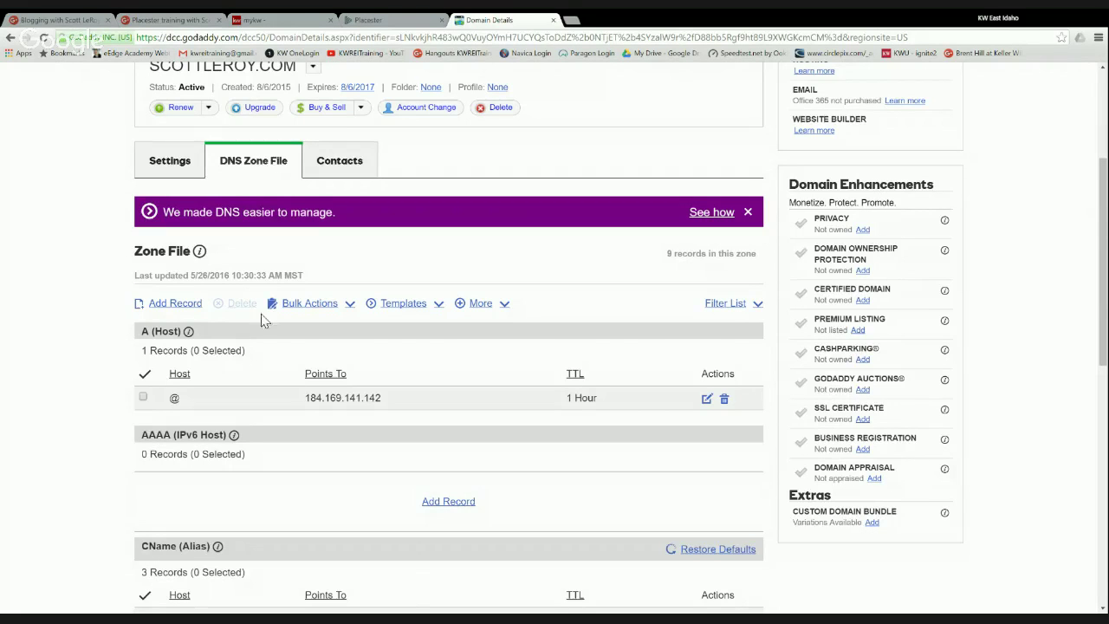
scroll(50, 310, down, 3)
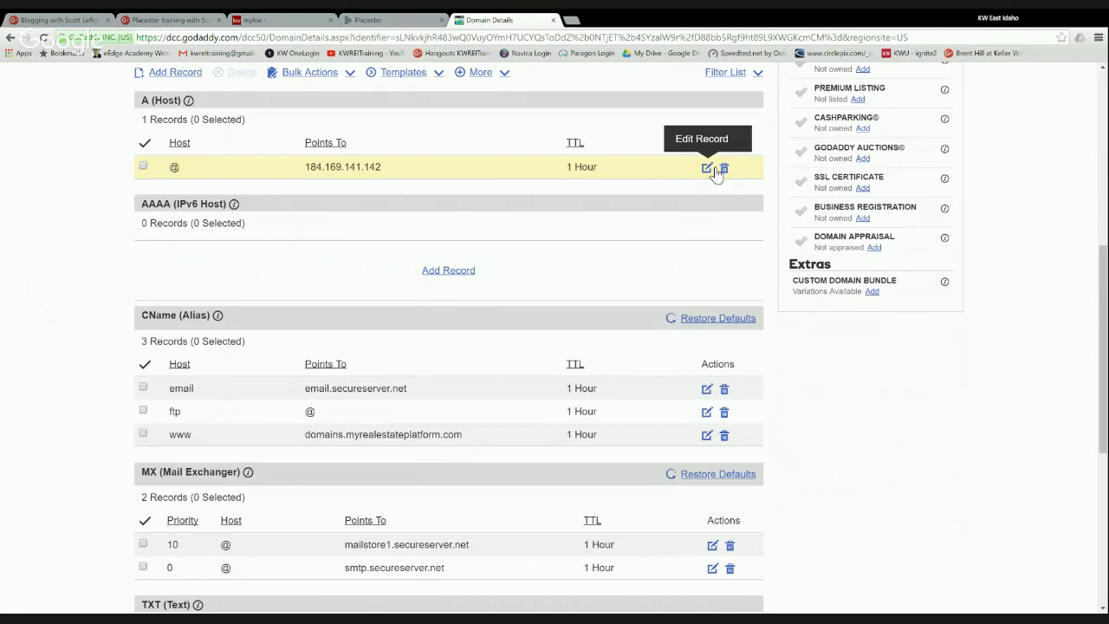
click(710, 170)
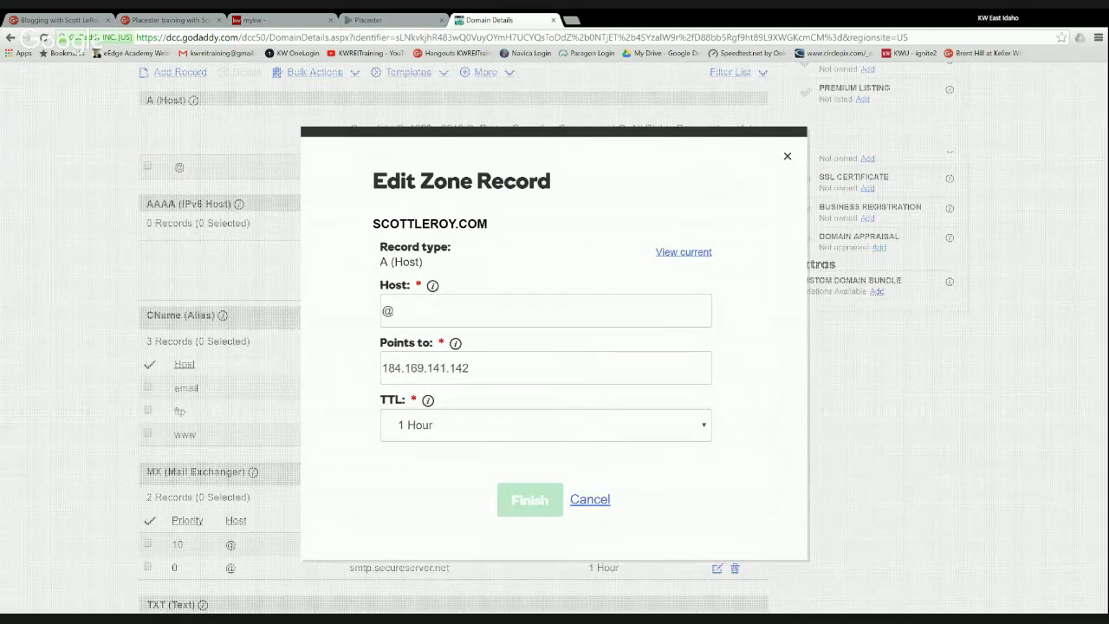
Step: Enlarge the page to confirm the @ A record points to 184.169.141.142, then switch to Placester's custom domain panel
key(ctrl+plus)
key(ctrl+plus)
key(ctrl+plus)
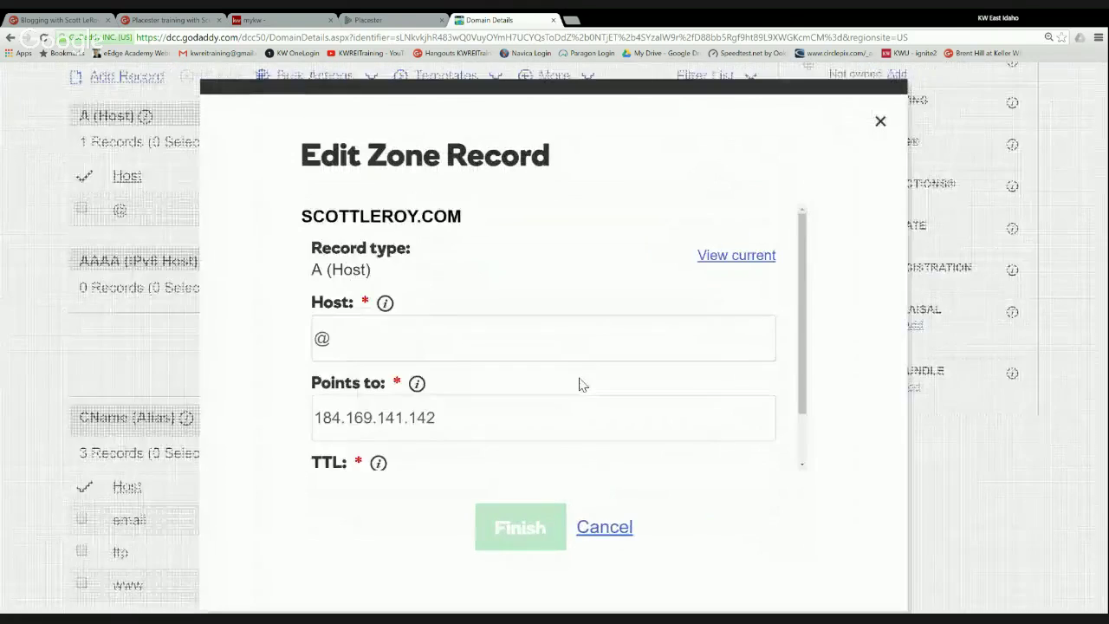
scroll(579, 344, down, 3)
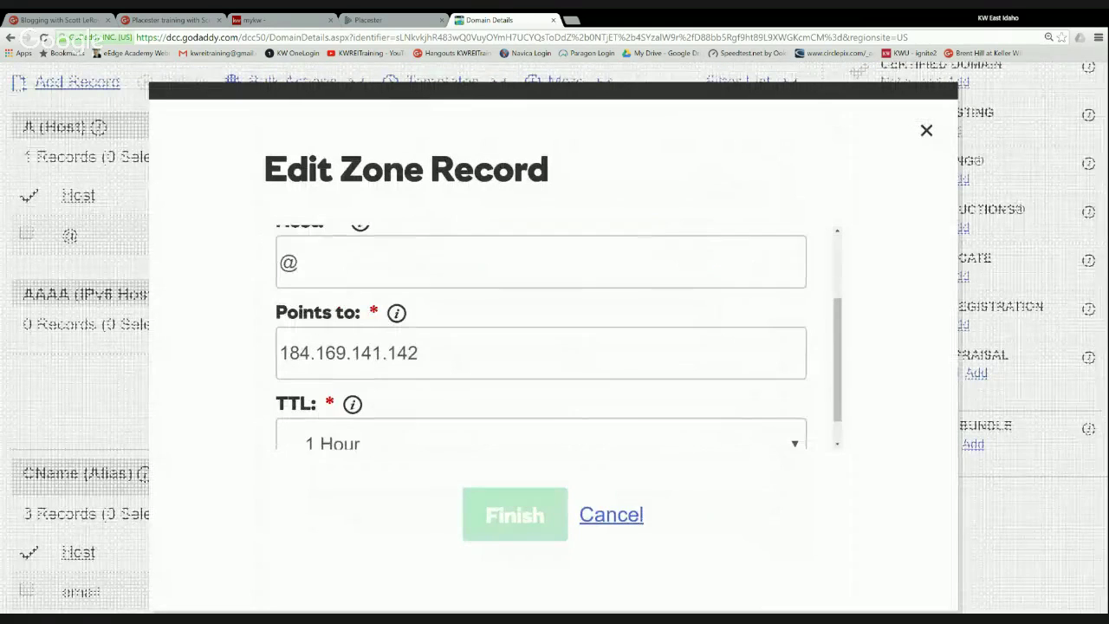
scroll(816, 375, down, 1)
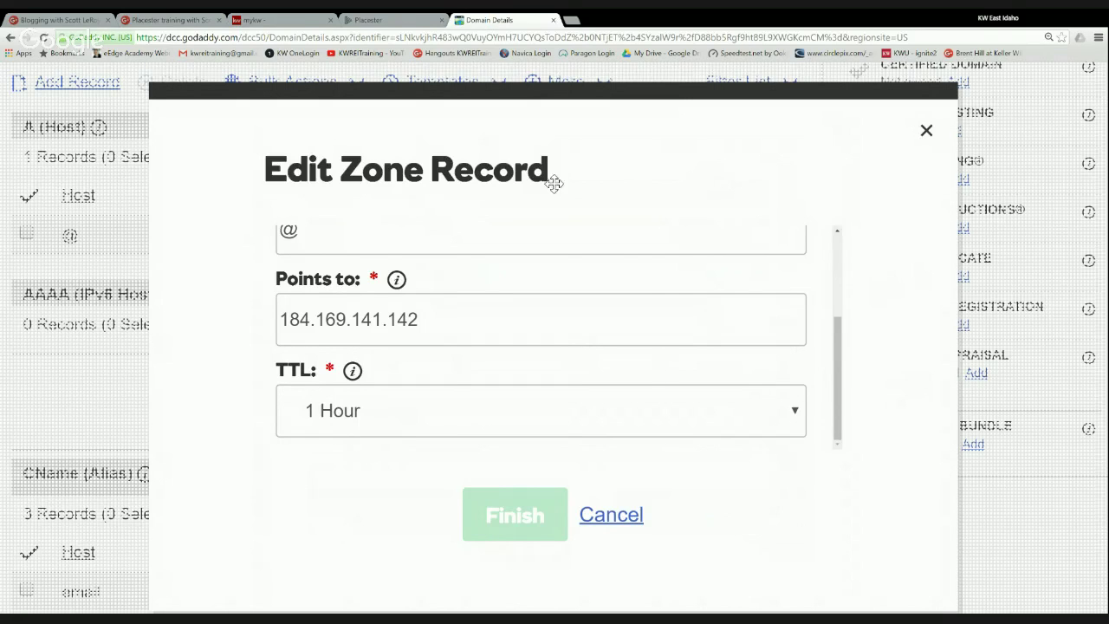
click(391, 19)
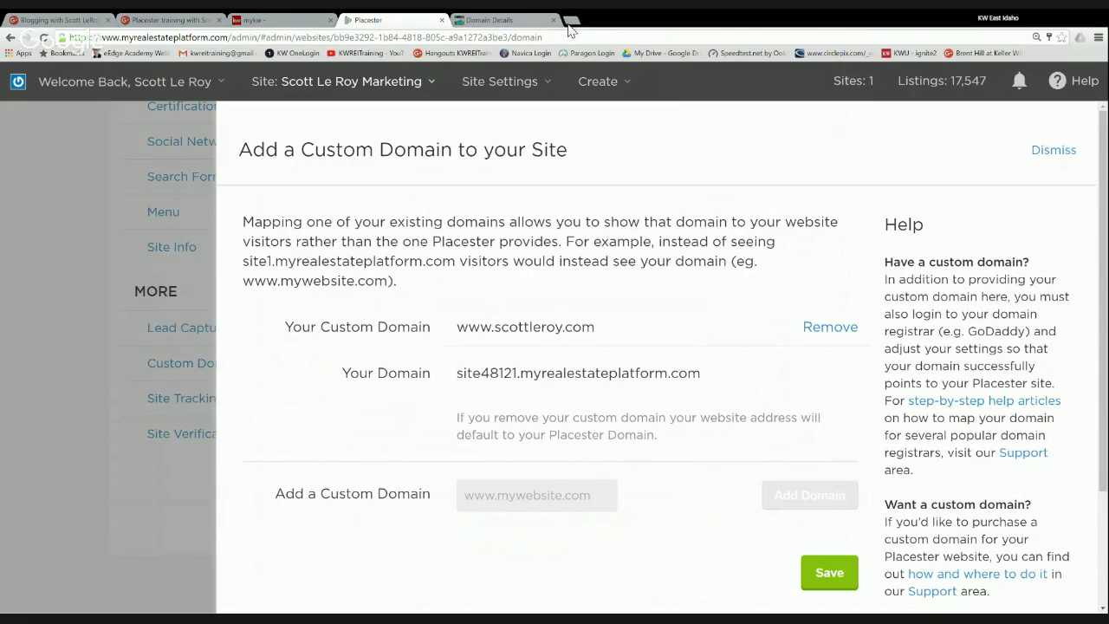
Step: Return to GoDaddy's Edit Zone Record dialog showing @ at 184.169.141.142 with 1 Hour TTL
click(475, 20)
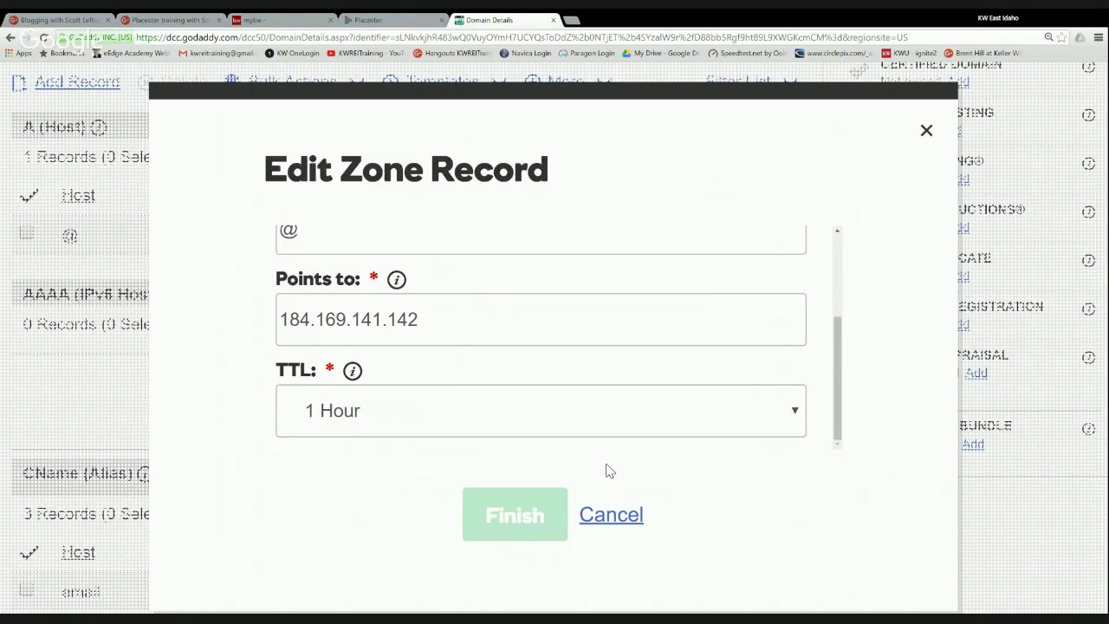
Step: Close the A record editor and open the www CNAME record pointing to domains.myrealestateplatform.com
click(635, 528)
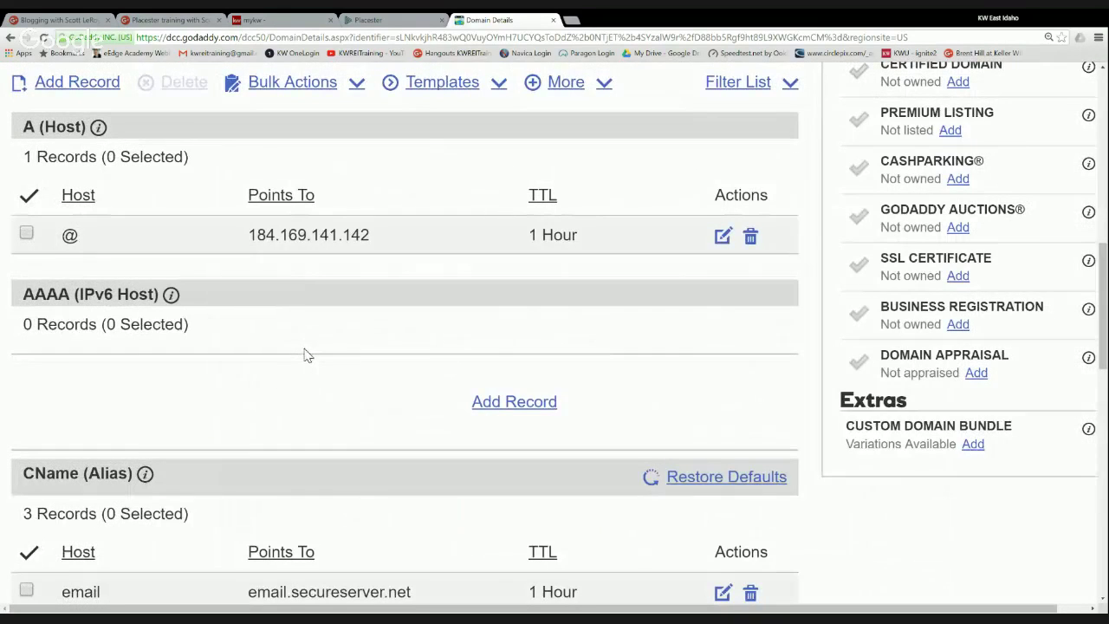
scroll(304, 355, down, 1)
scroll(303, 353, down, 3)
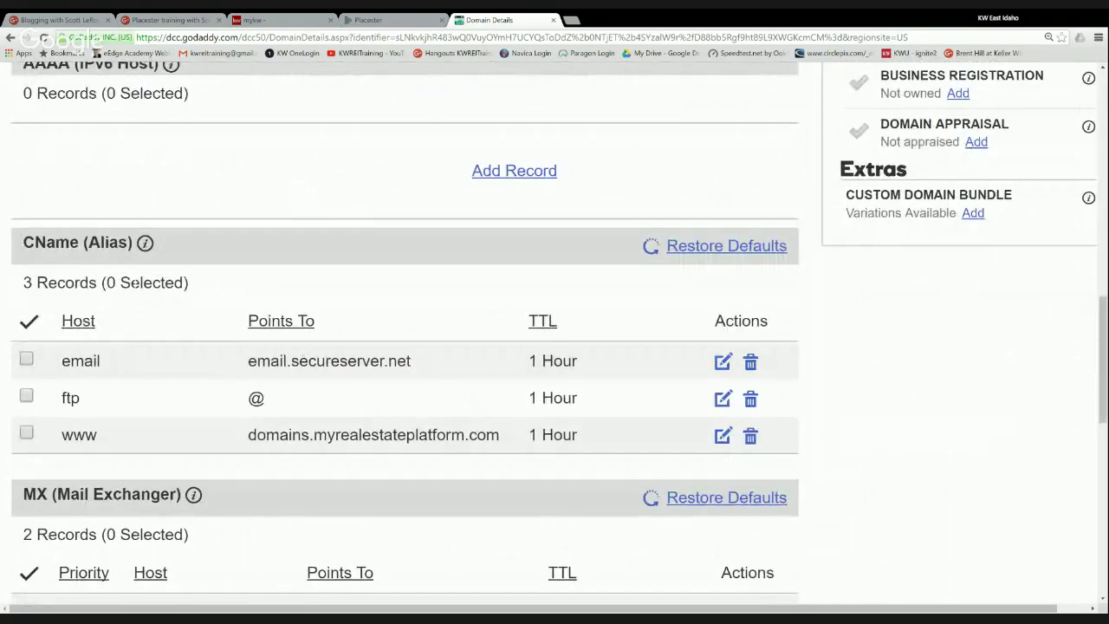
scroll(130, 284, down, 1)
scroll(130, 284, down, 1)
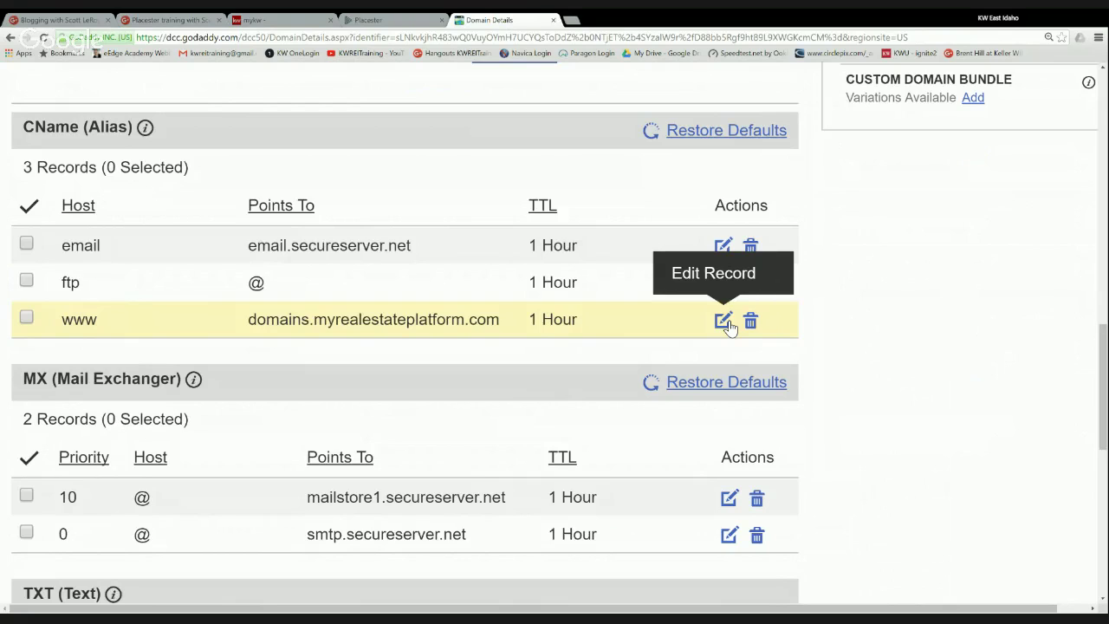
click(724, 322)
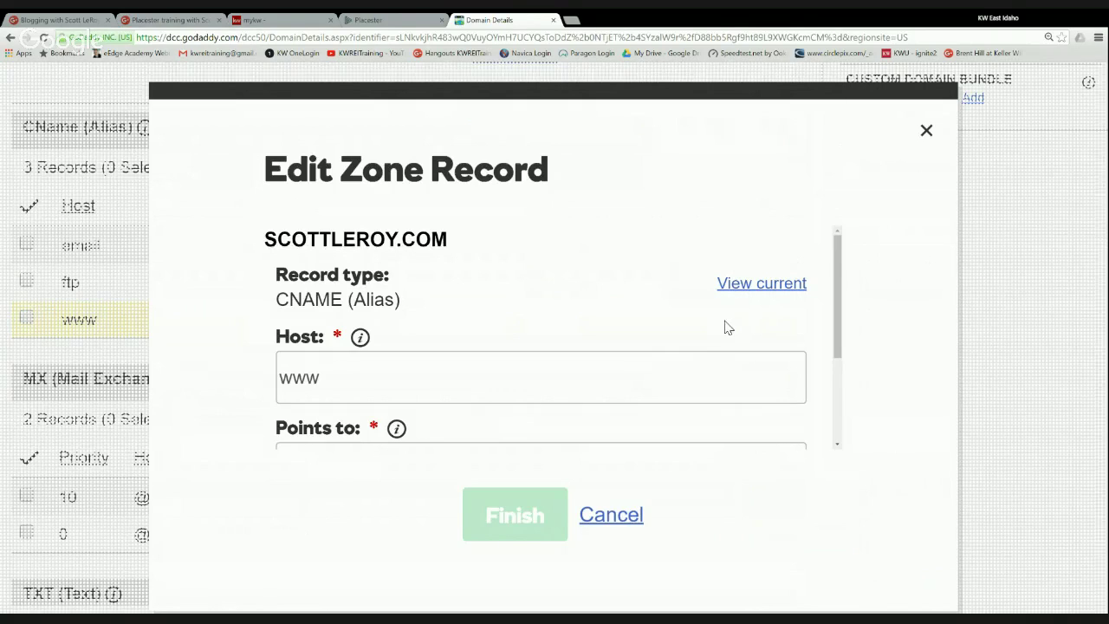
scroll(727, 327, down, 2)
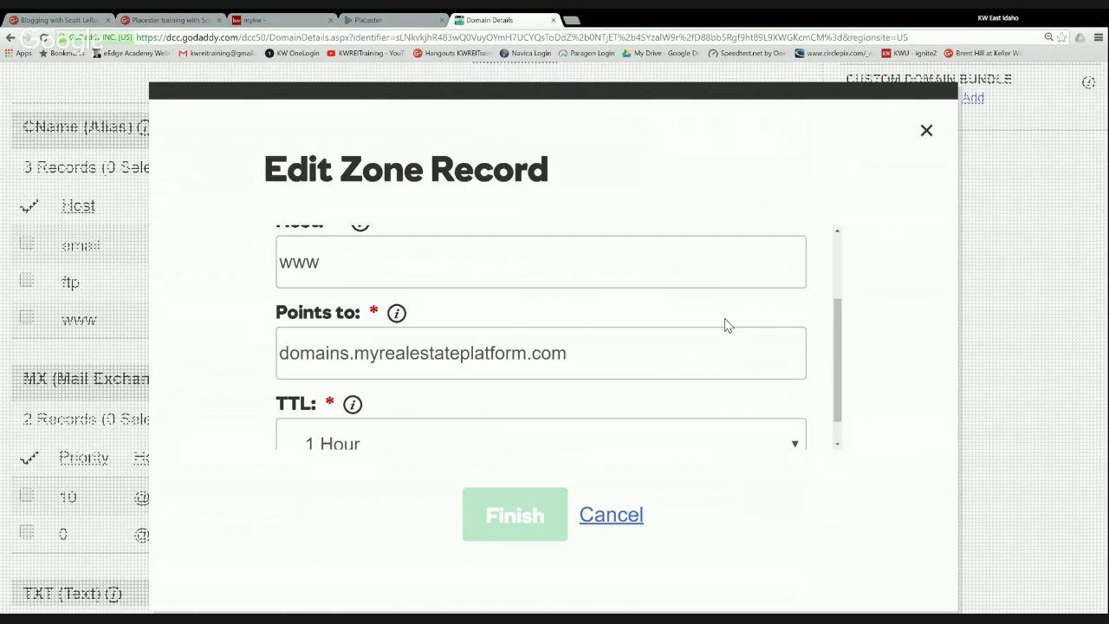
click(632, 519)
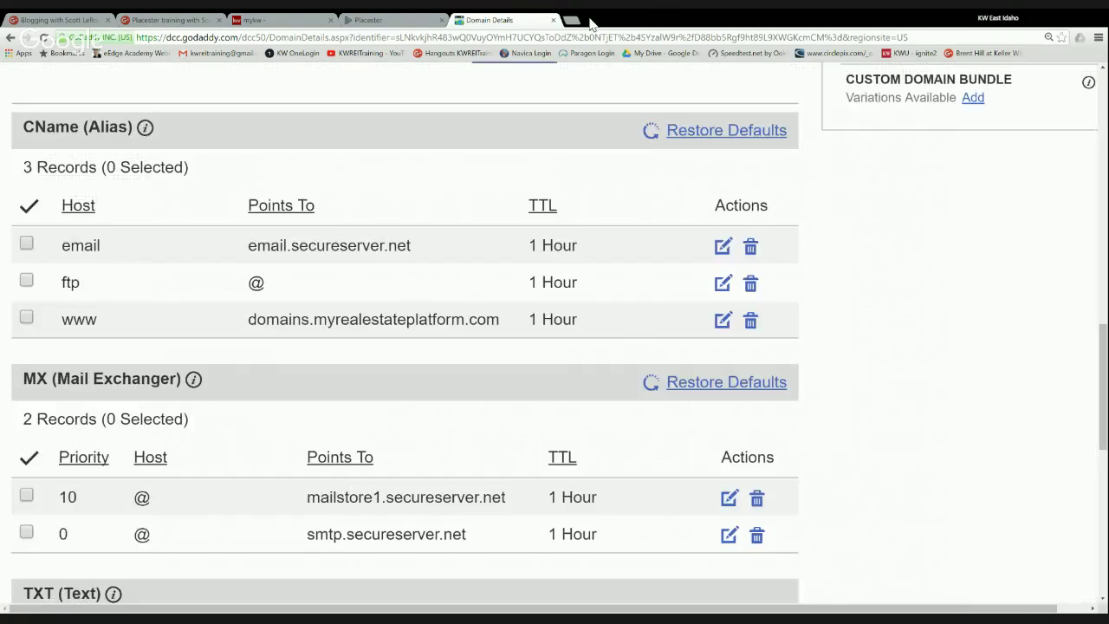
Step: Load scottleroy.com in a new Chrome tab, which redirects to the Placester admin dashboard
click(582, 19)
text(scott ler)
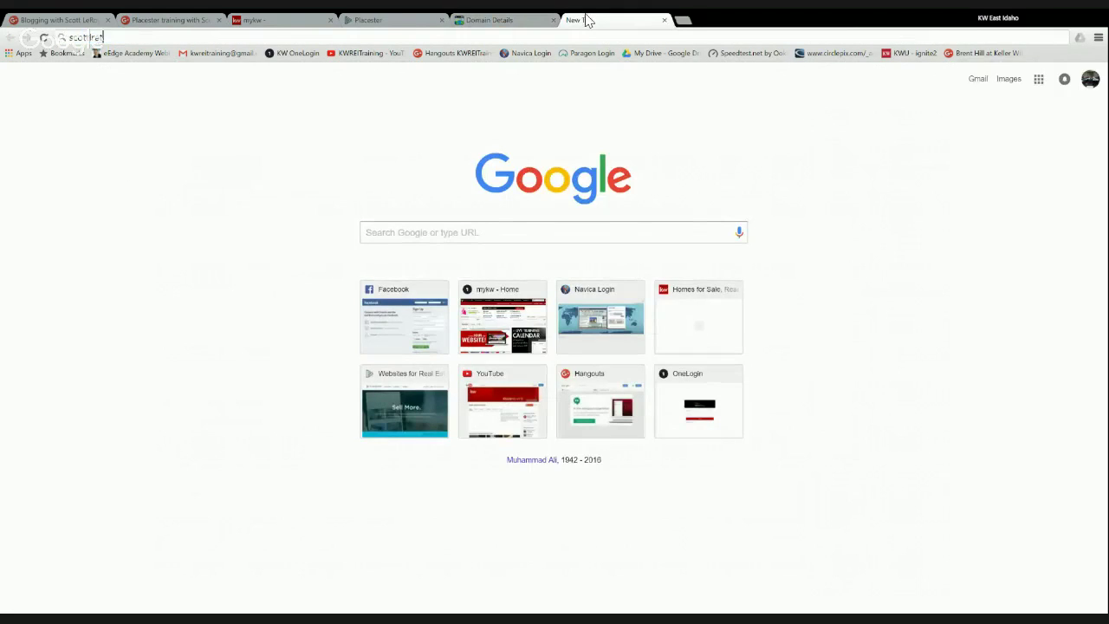
key(BackSpace)
key(BackSpace)
text(eroy.com)
key(Return)
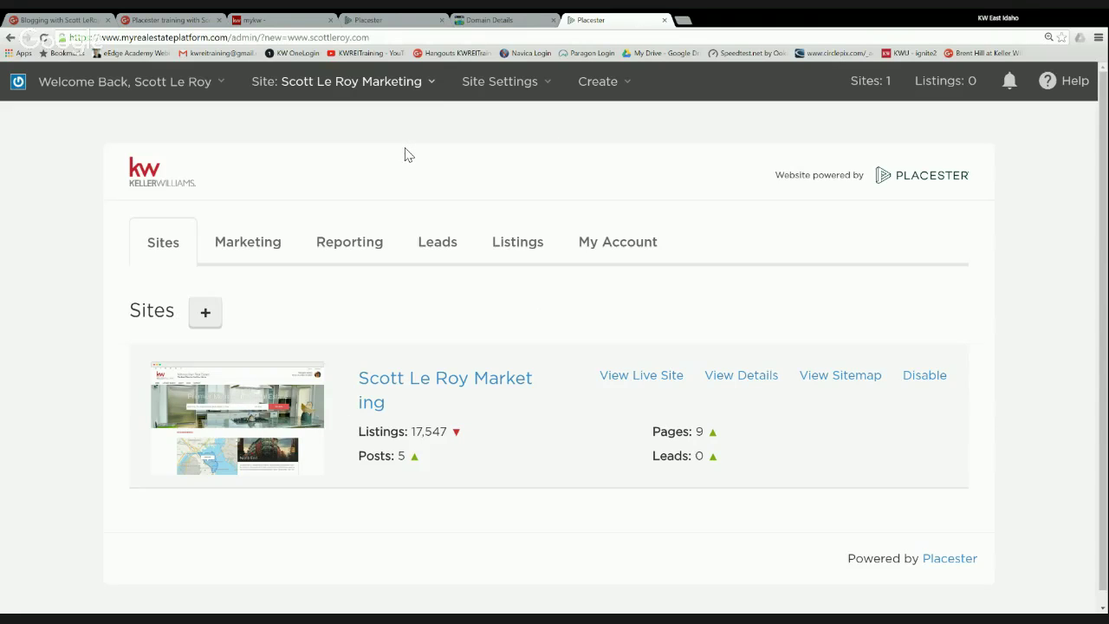
Step: Preview the live site from the sites list, close it, and open the site's Site Settings
click(411, 82)
click(652, 378)
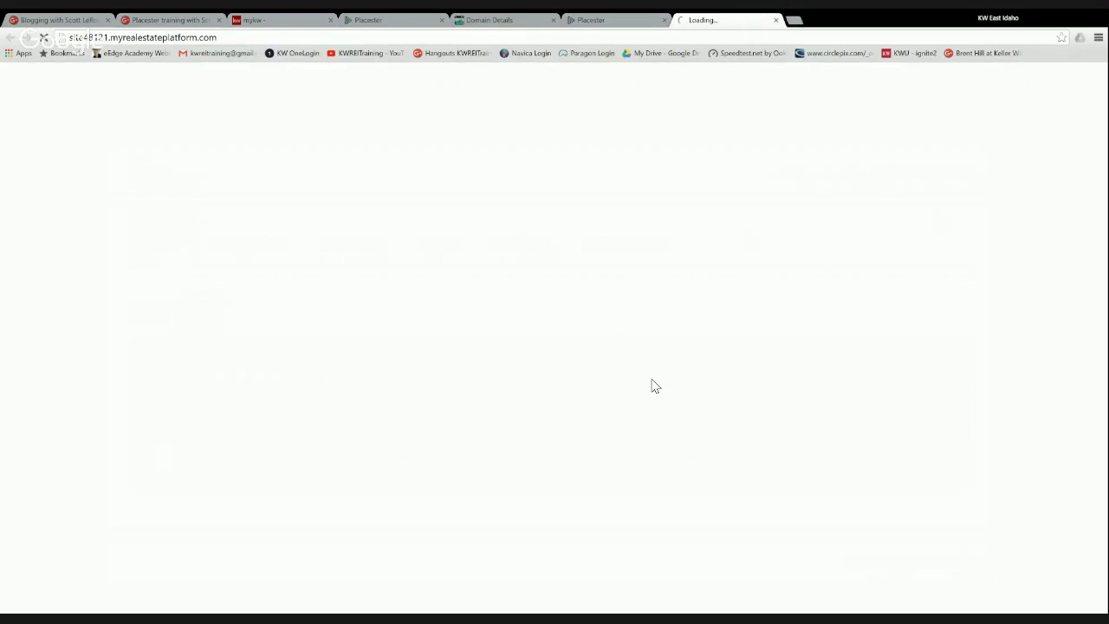
click(775, 20)
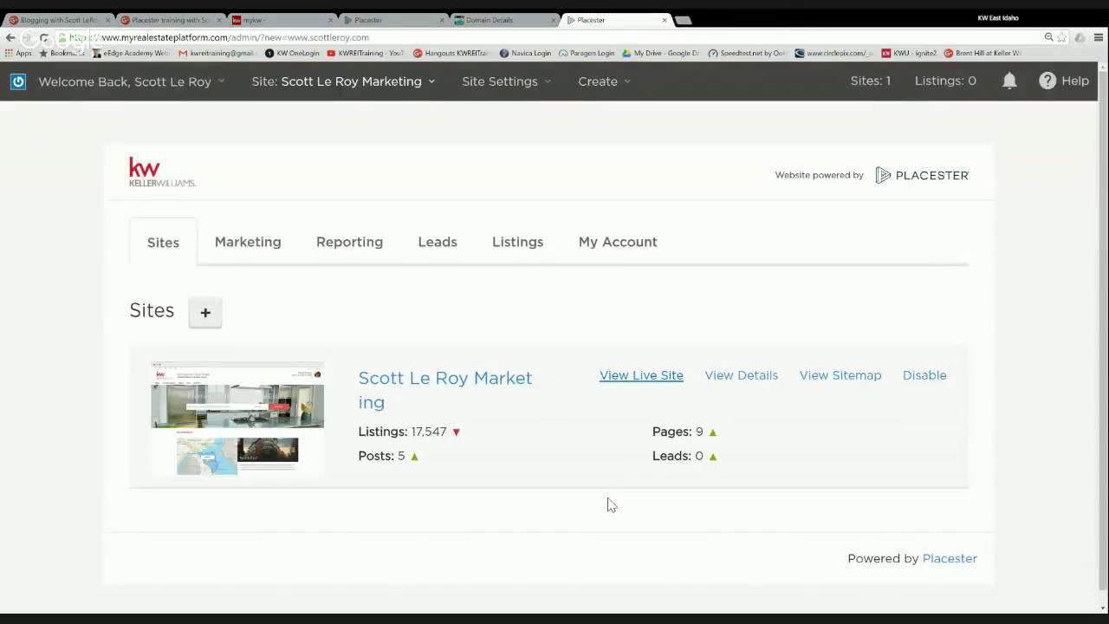
click(770, 378)
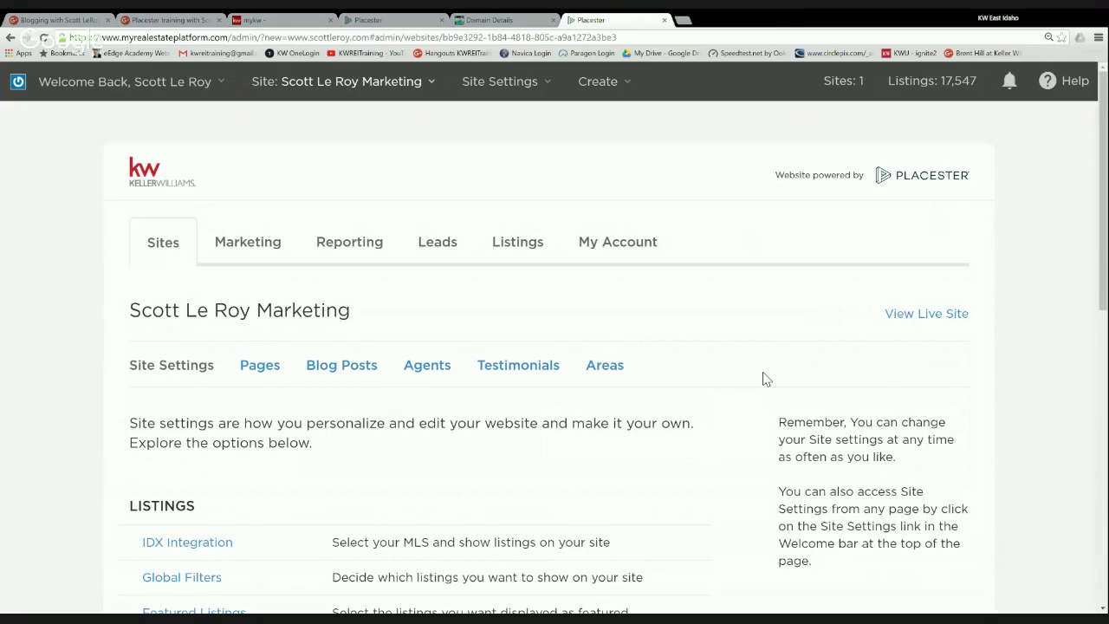
scroll(709, 369, down, 1)
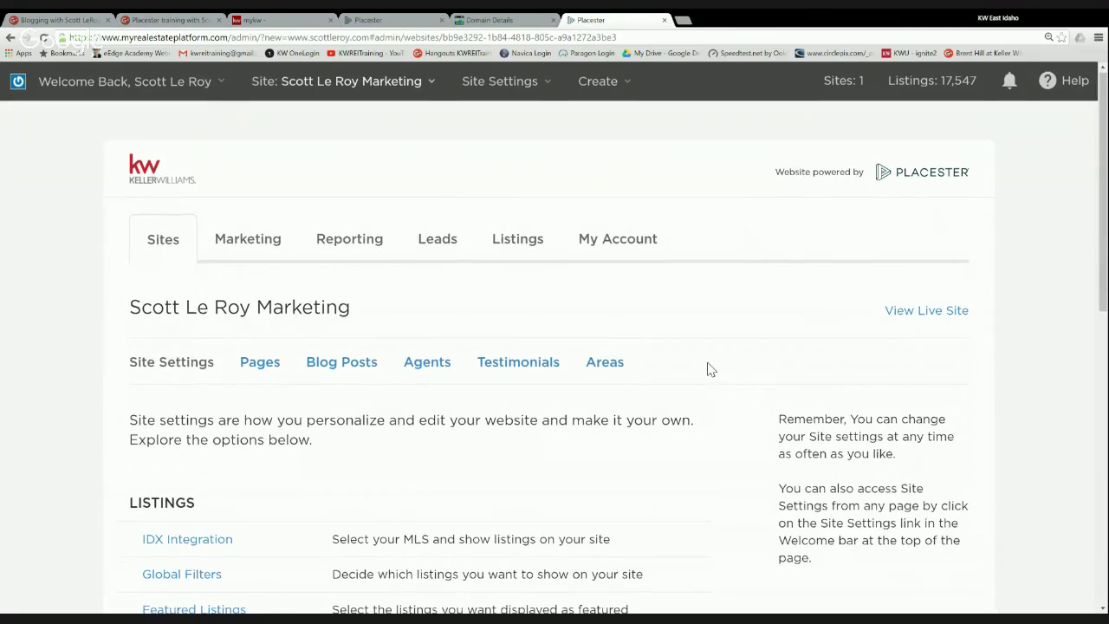
scroll(709, 369, down, 6)
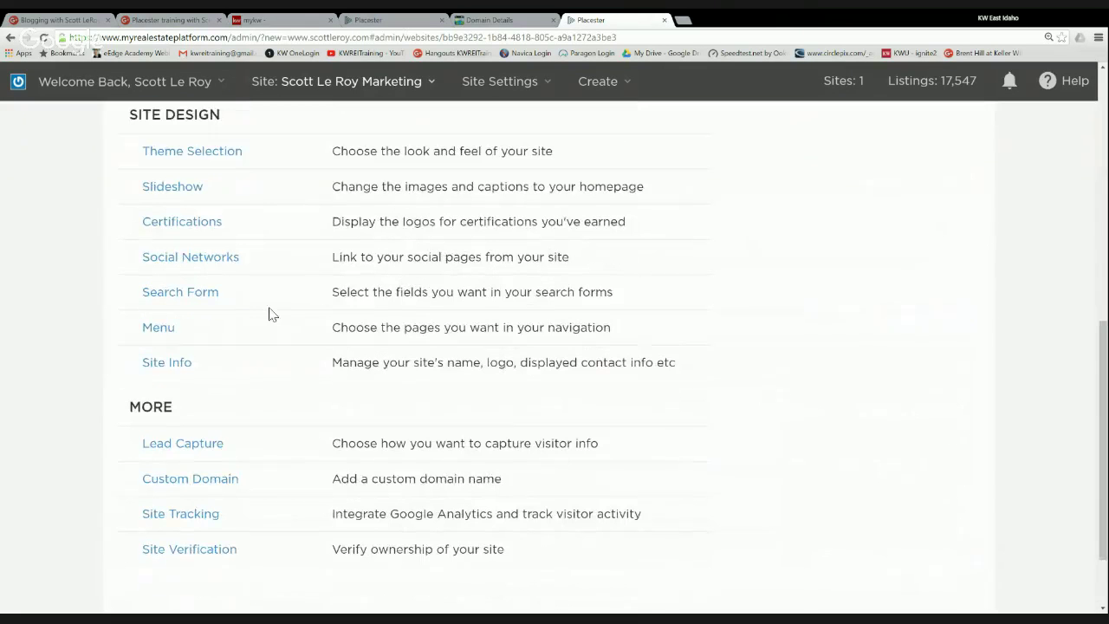
click(218, 487)
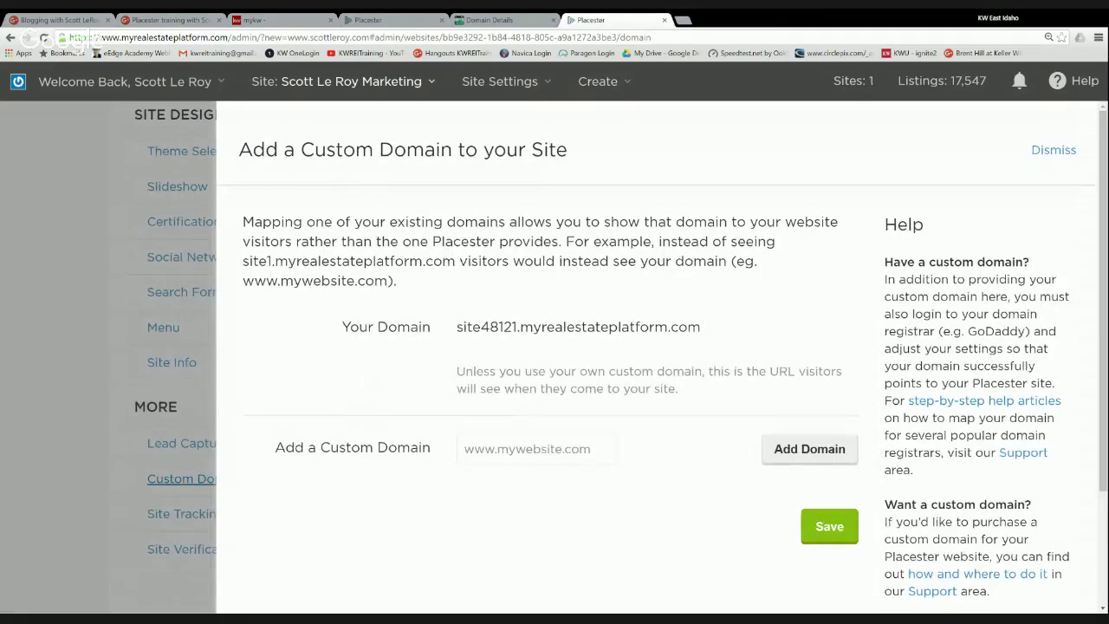
text(www)
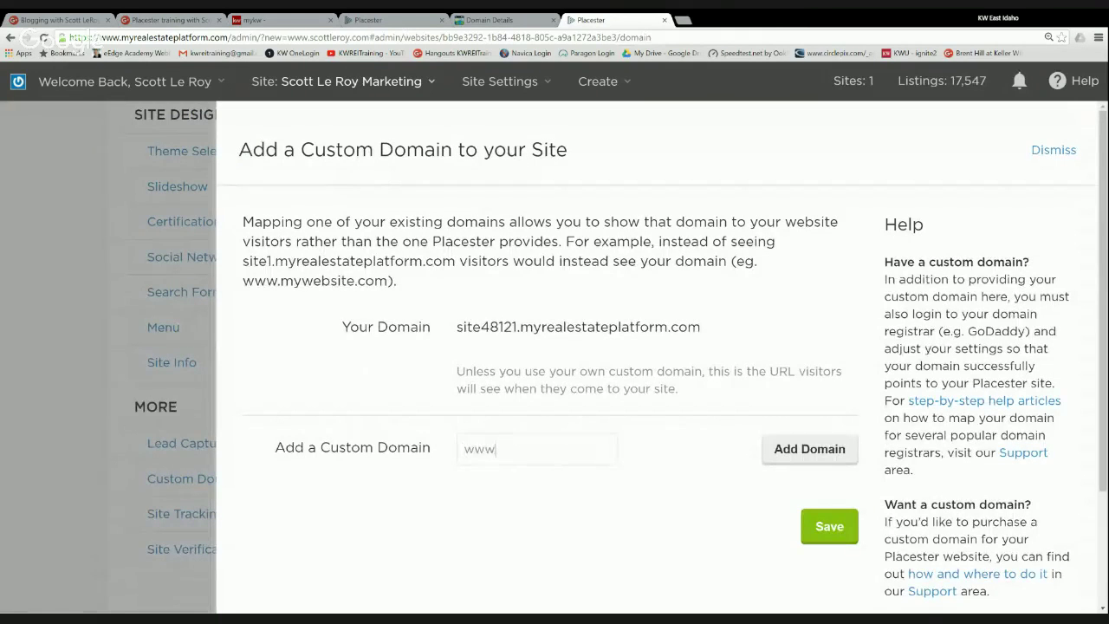
text(.scottleroy.com)
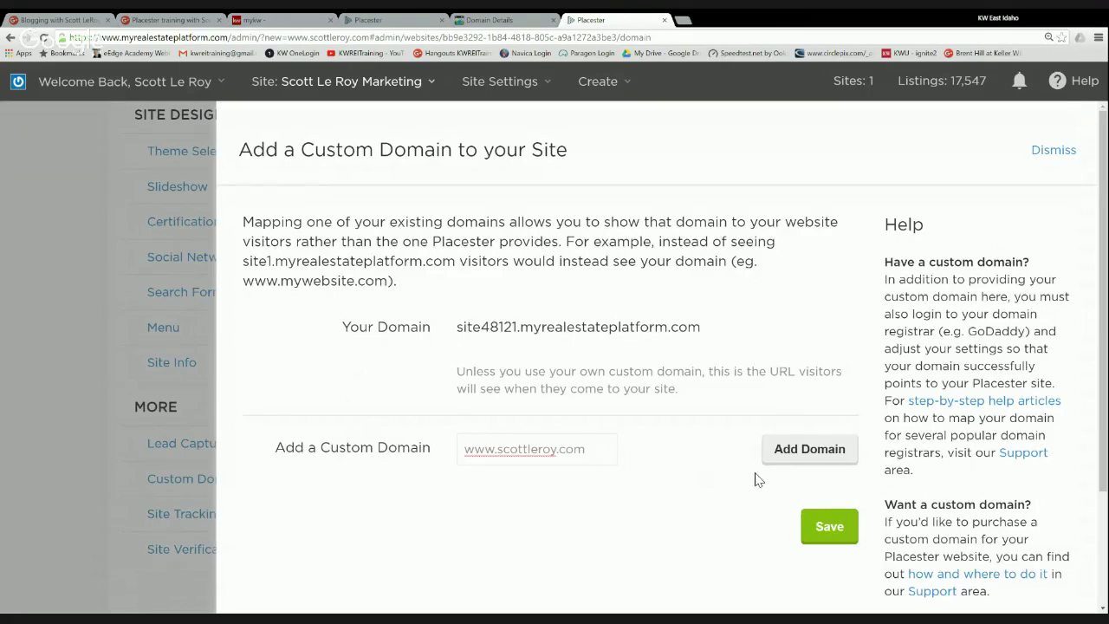
click(791, 459)
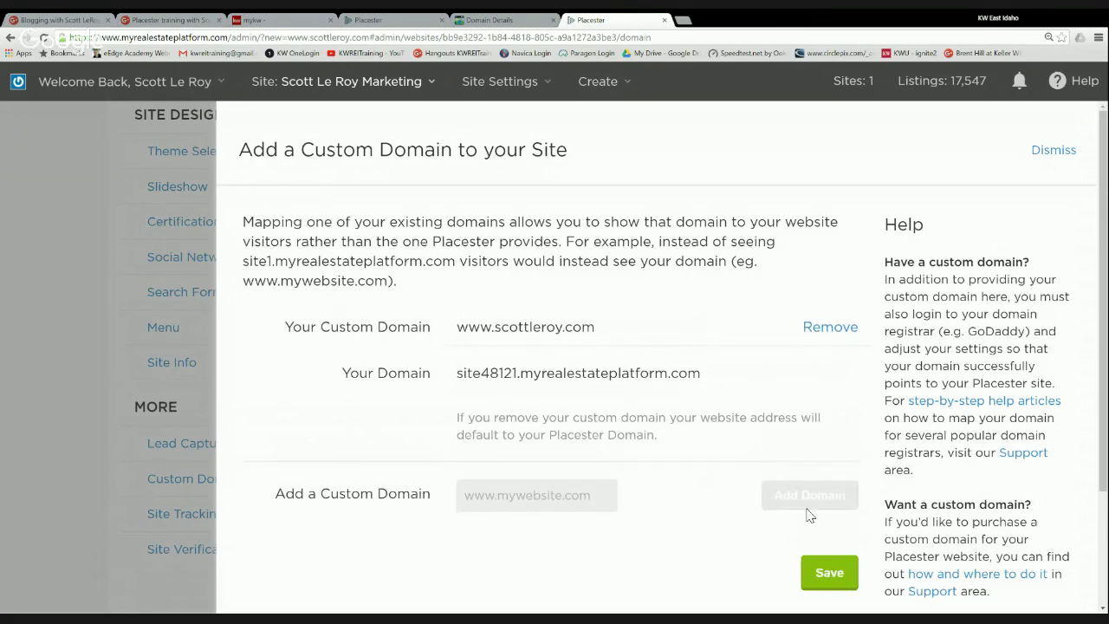
click(828, 574)
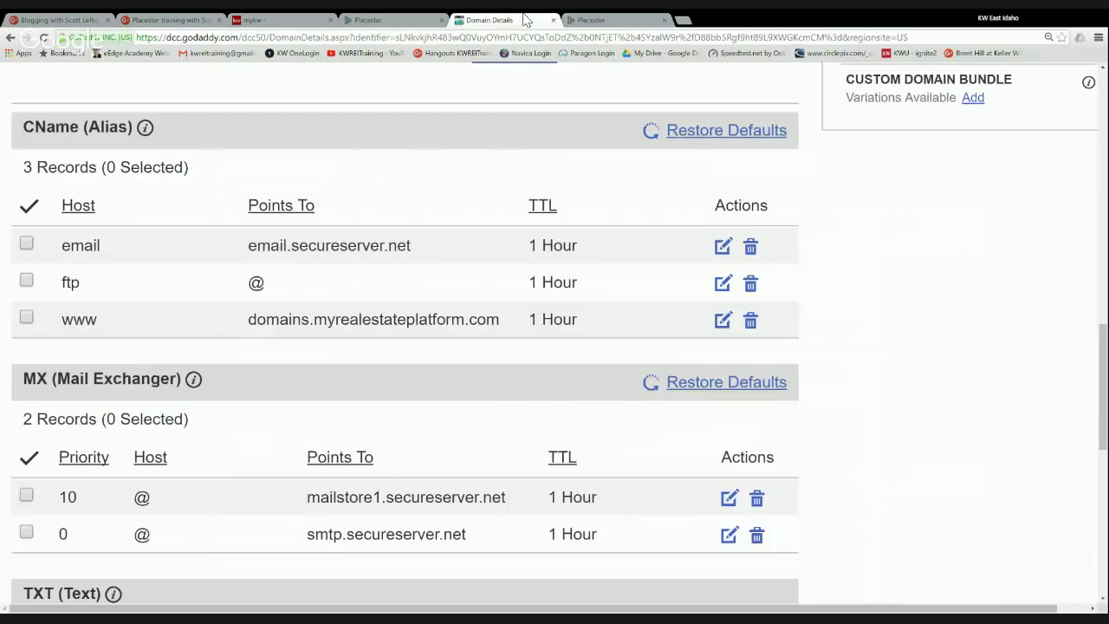
Step: Back in GoDaddy's DNS Zone File, verify the www CName points to domains.myrealestateplatform.com
click(525, 19)
scroll(632, 208, up, 2)
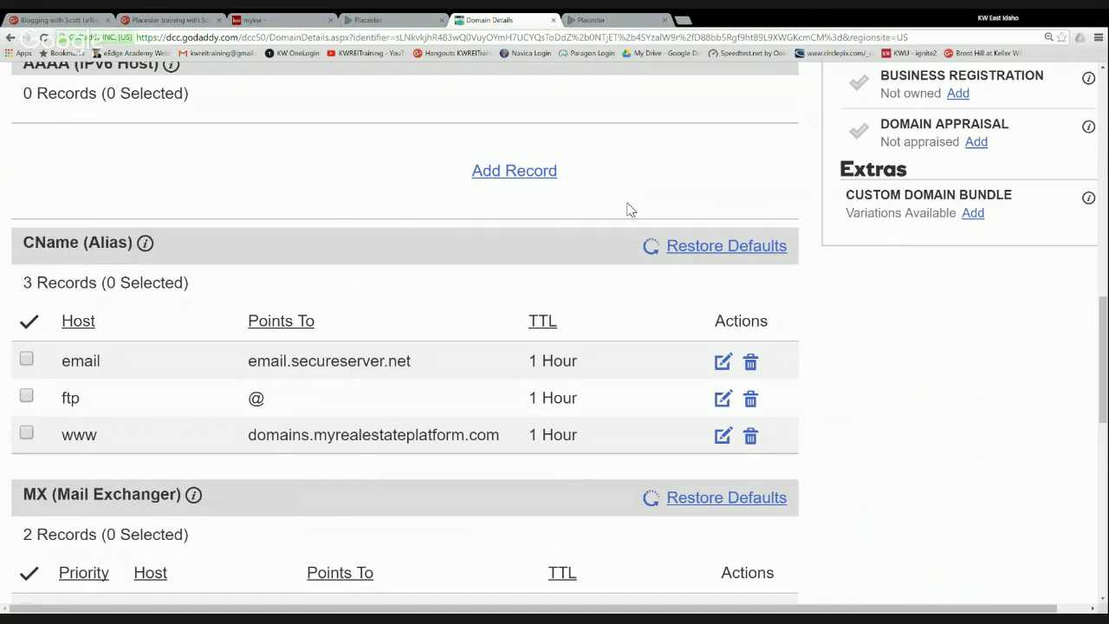
scroll(606, 217, up, 5)
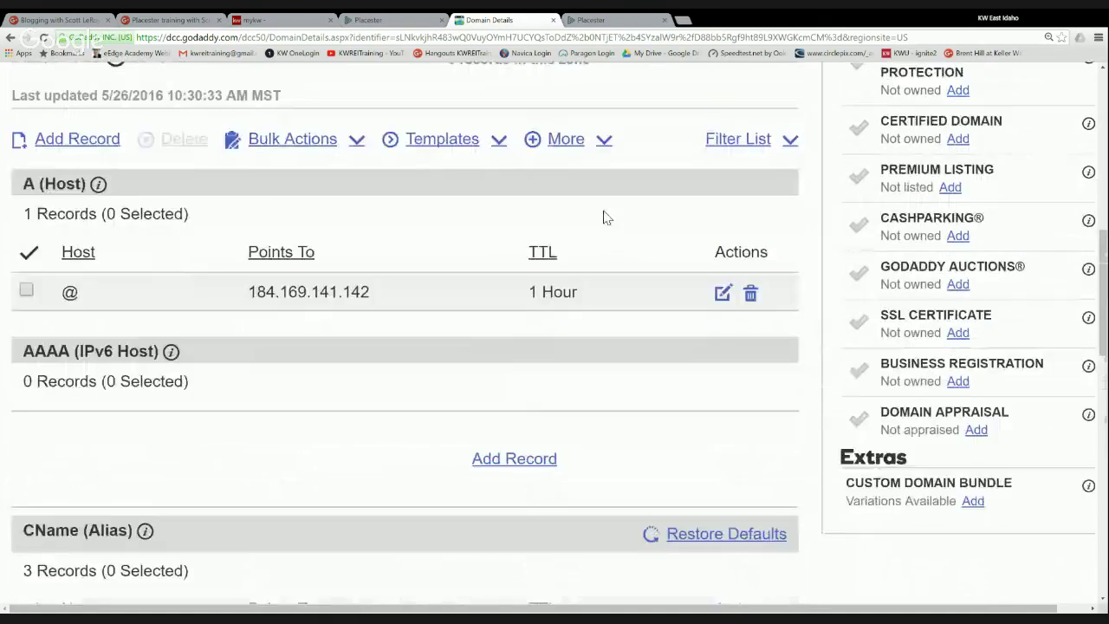
scroll(585, 227, up, 2)
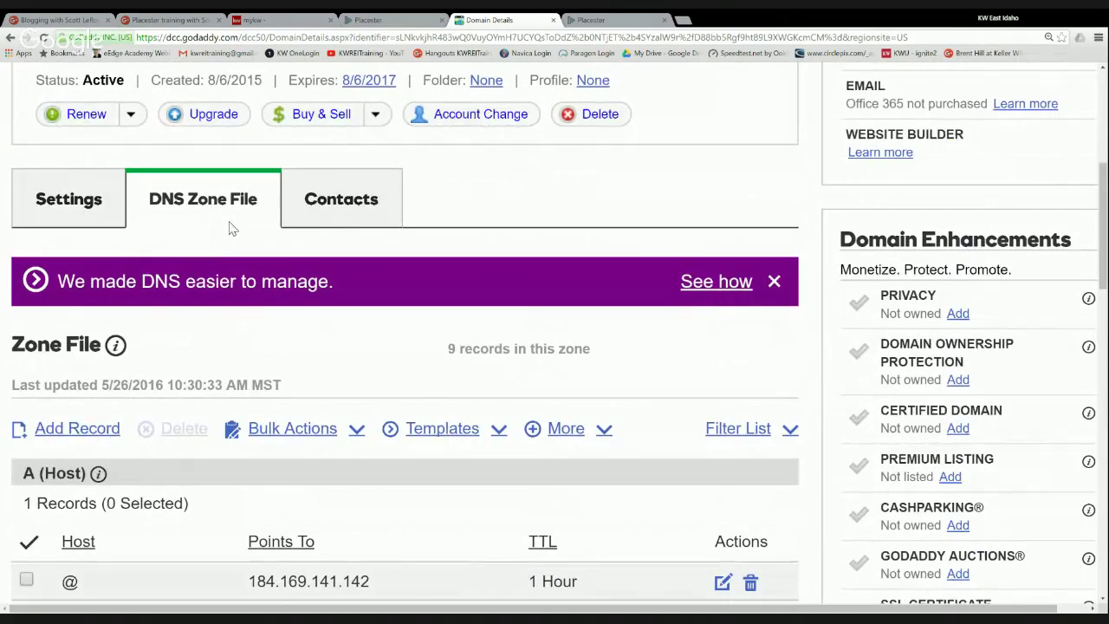
scroll(238, 240, down, 3)
scroll(248, 265, down, 1)
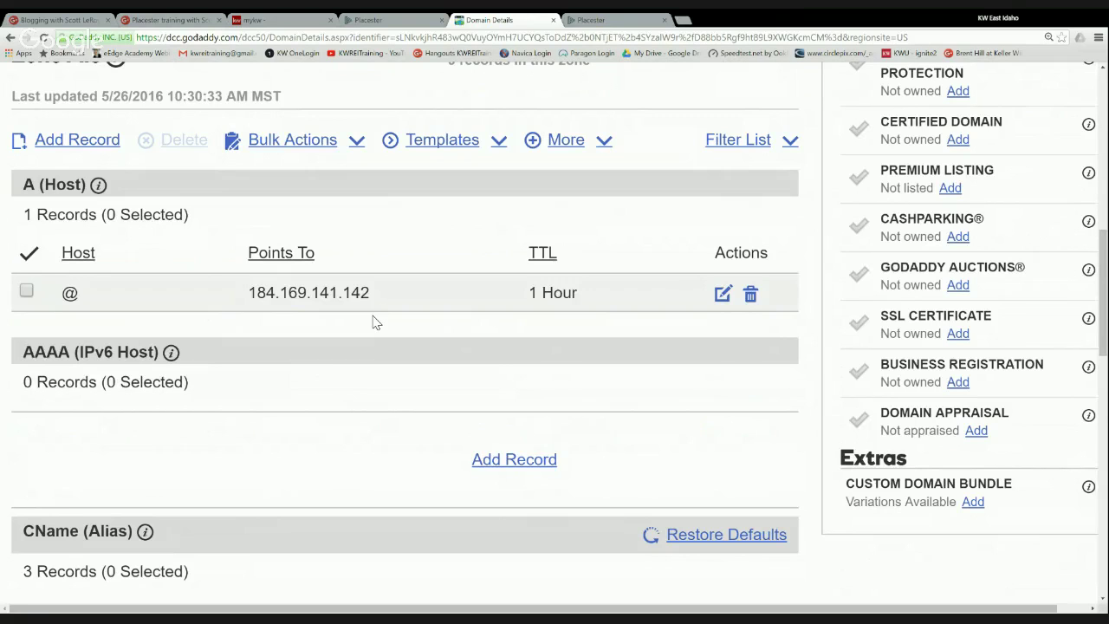
scroll(374, 320, down, 3)
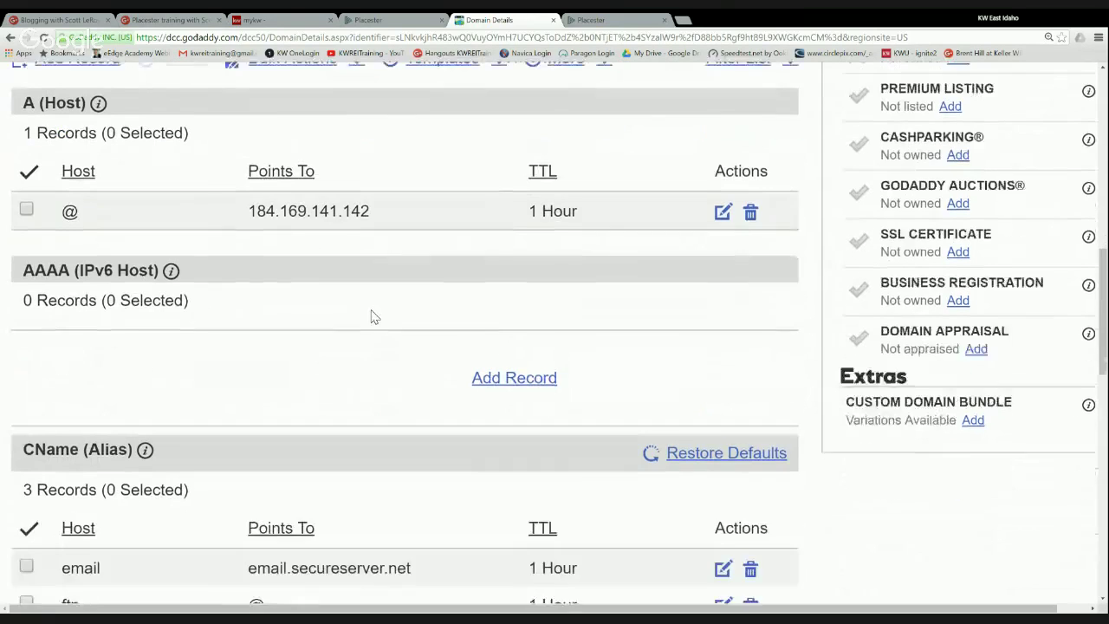
scroll(374, 316, down, 2)
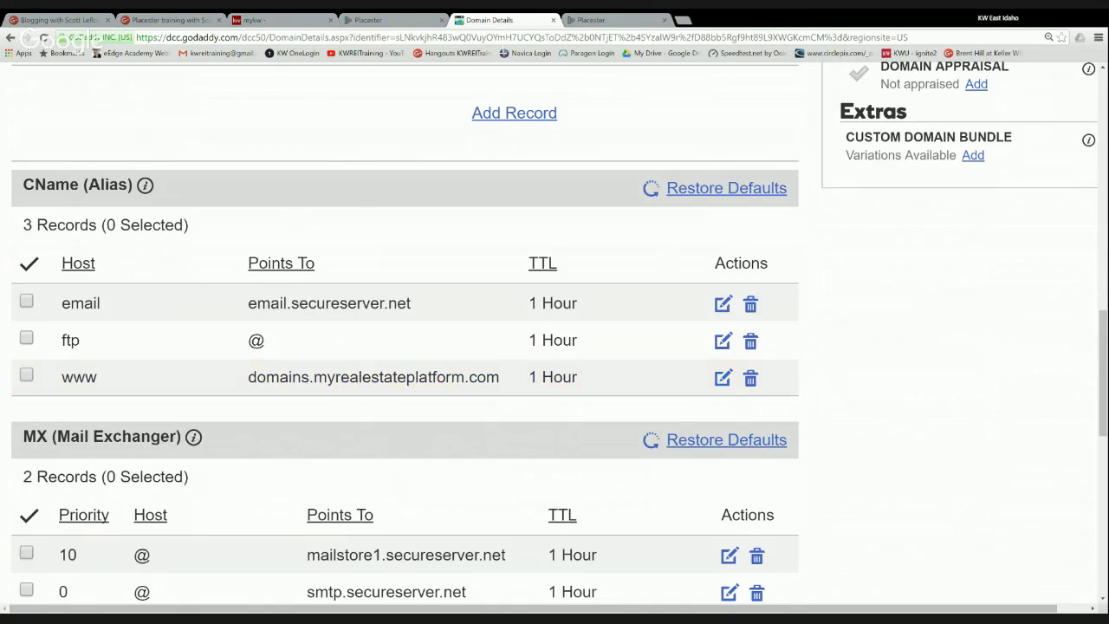
Step: Load scottleroy.com in the Placester tab to view the live Keller Williams marketing site
click(570, 20)
click(580, 38)
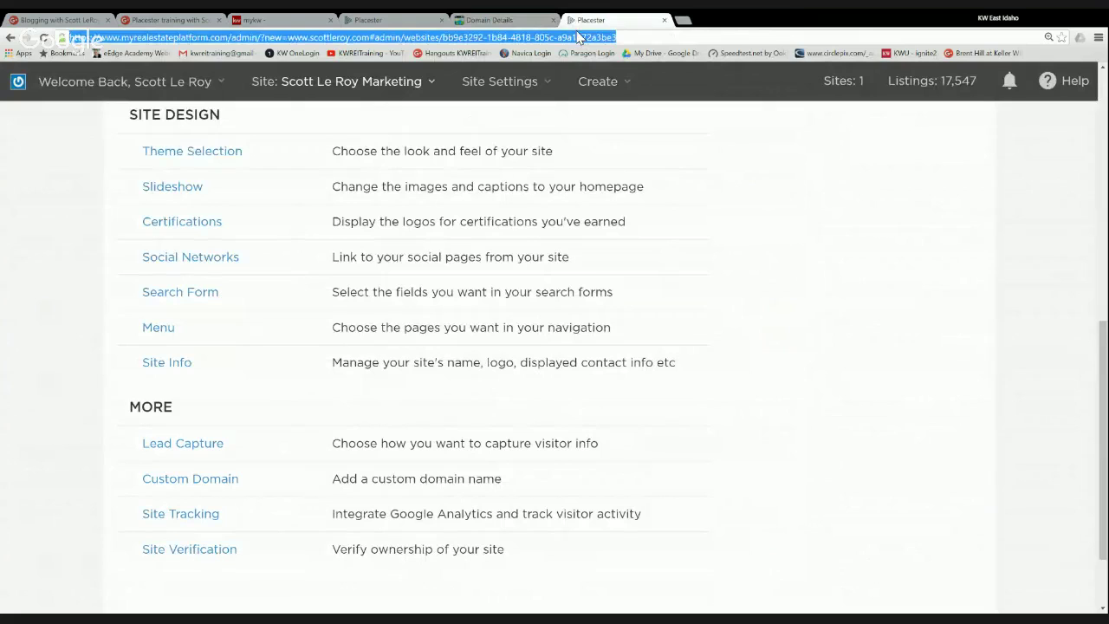
text(scottleroy.com)
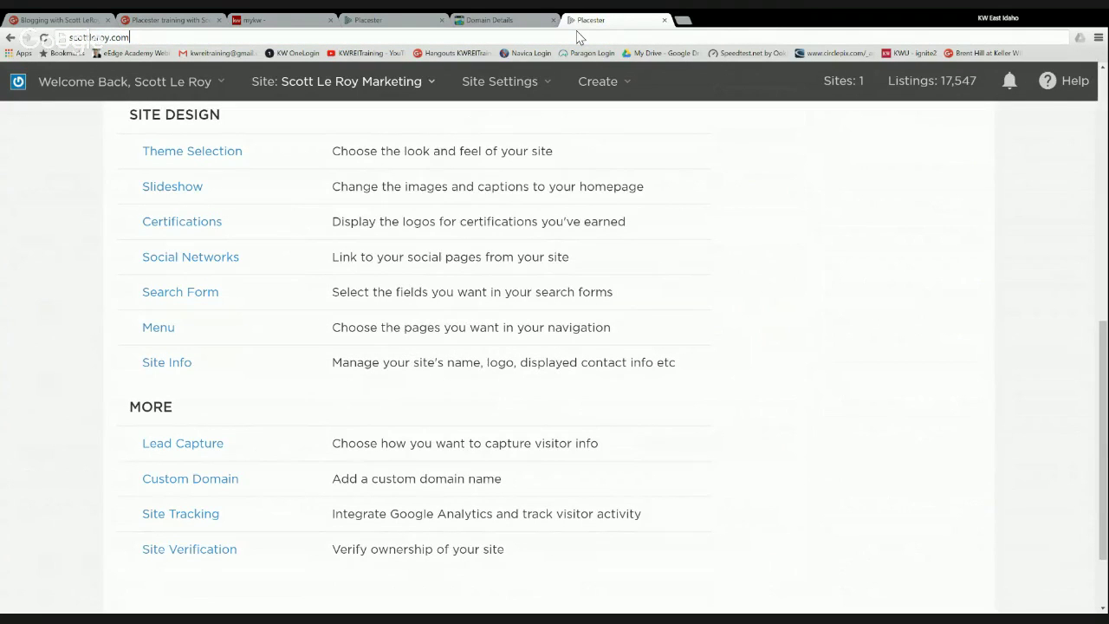
key(Return)
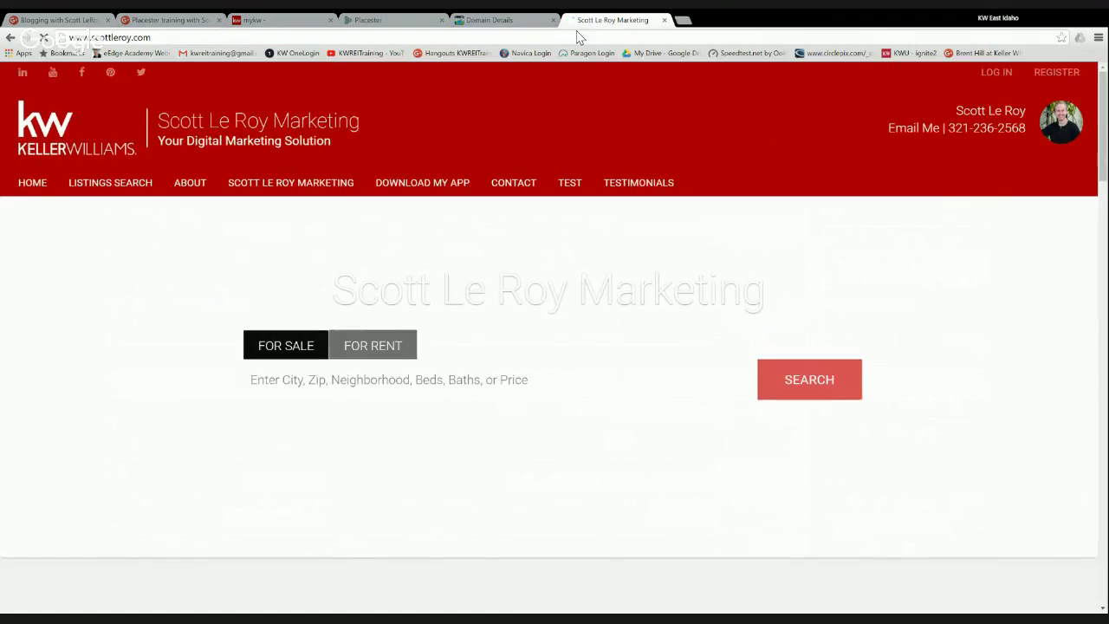
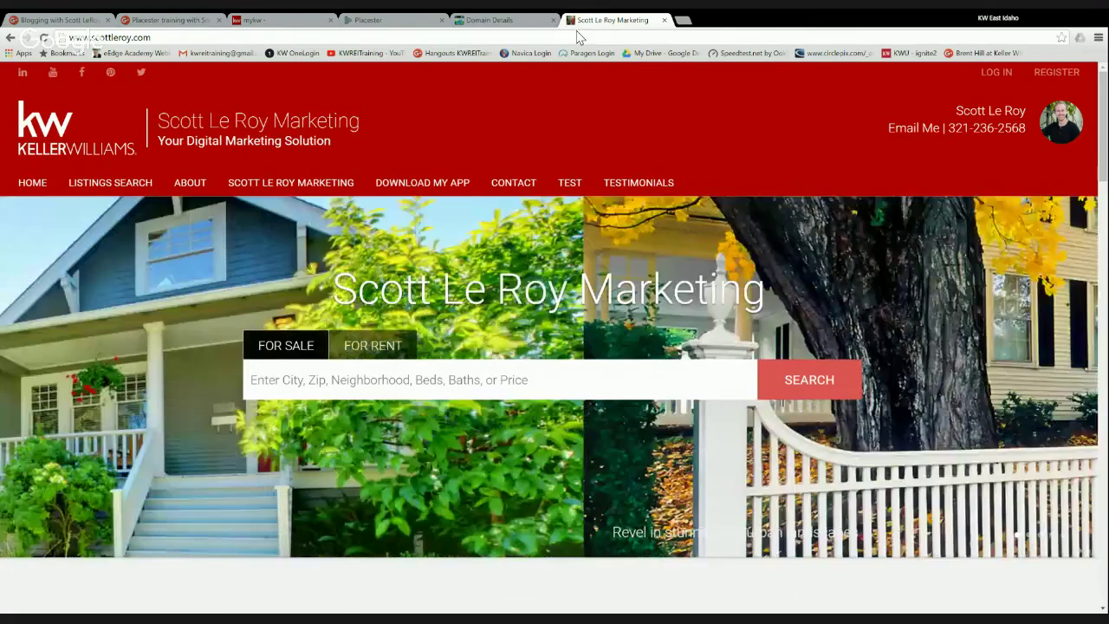
Step: Check that GoDaddy's @ A record points to 184.169.141.142, then return to Placester
click(528, 19)
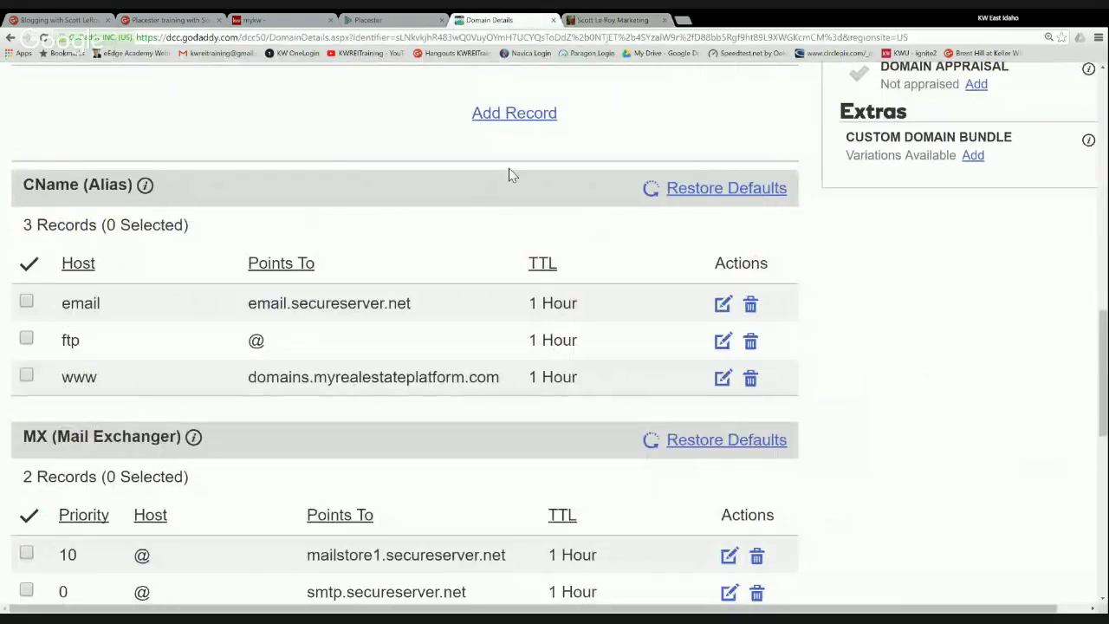
scroll(511, 195, up, 4)
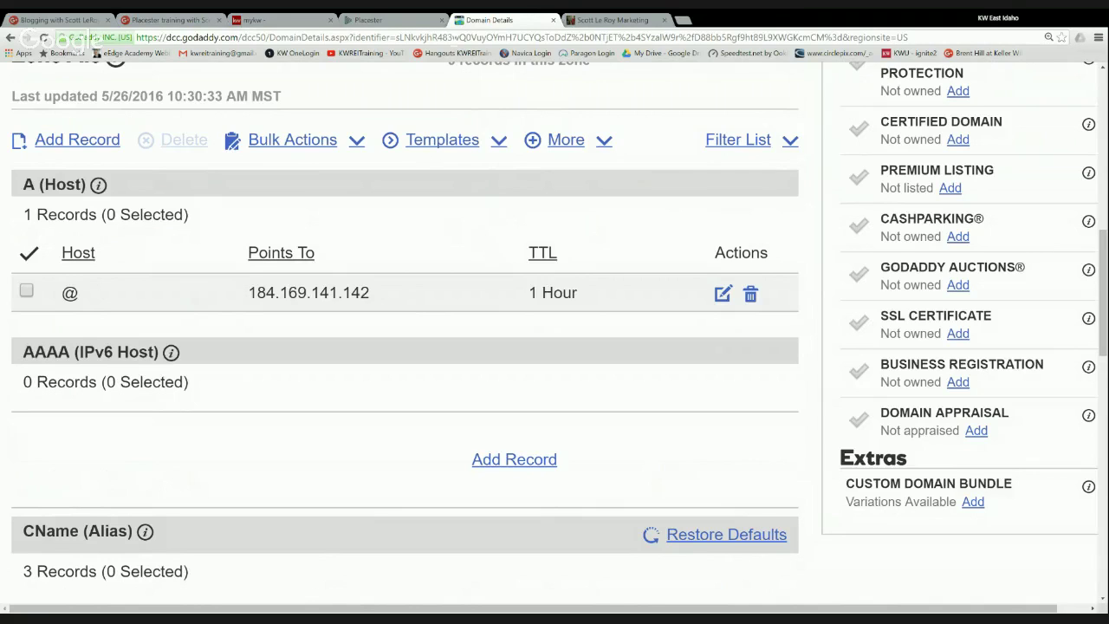
click(407, 20)
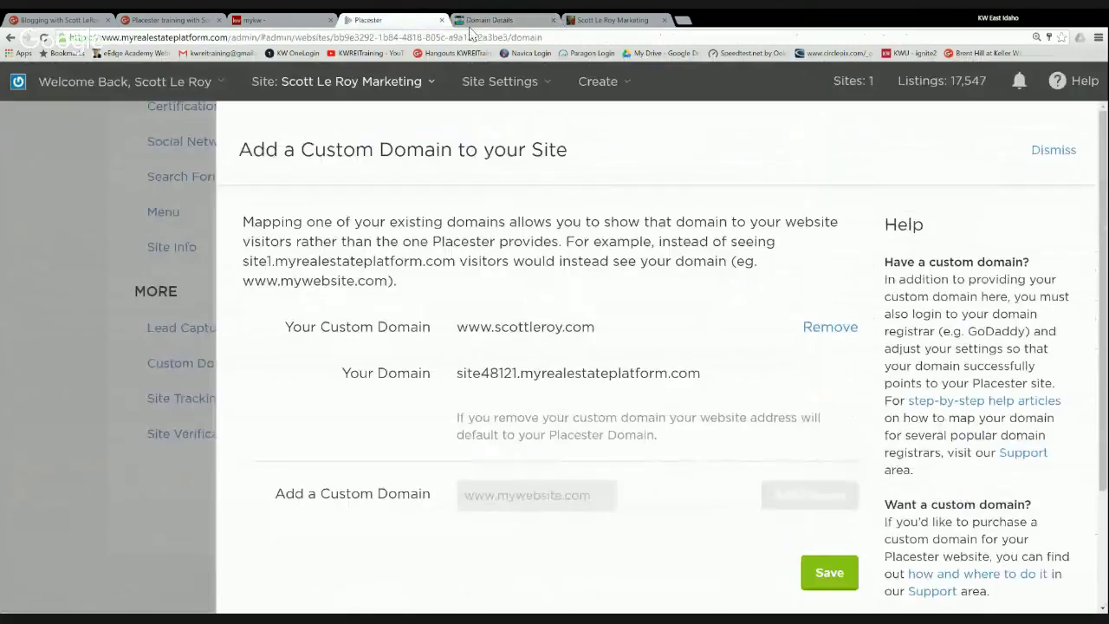
Step: Close the Domain Details and Scott Le Roy Marketing tabs and discard the custom domain changes
click(552, 20)
click(553, 20)
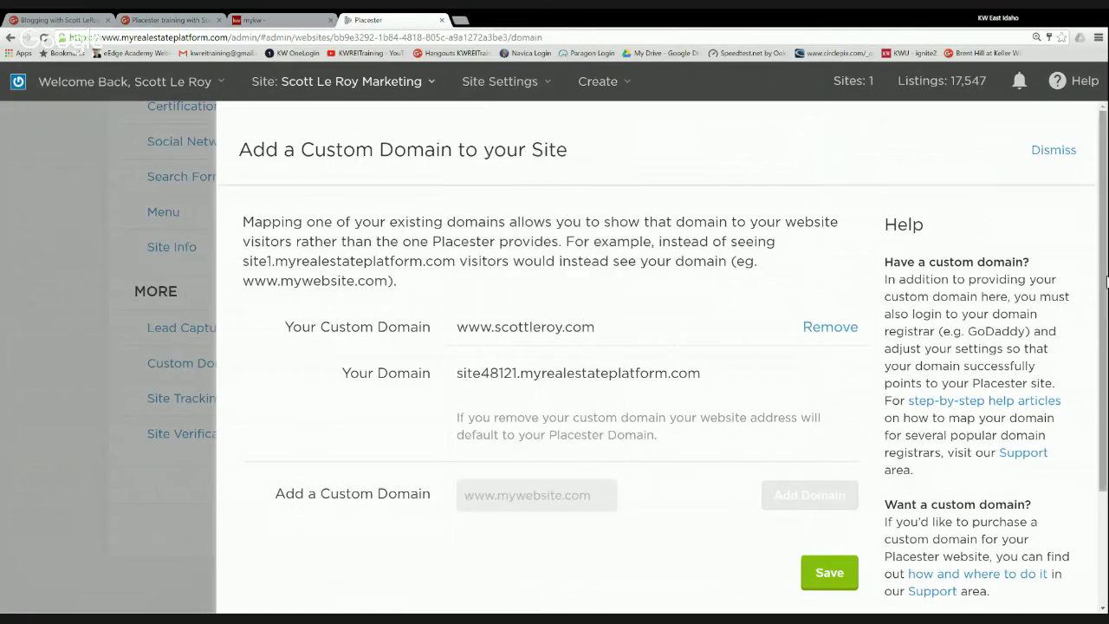
click(1053, 153)
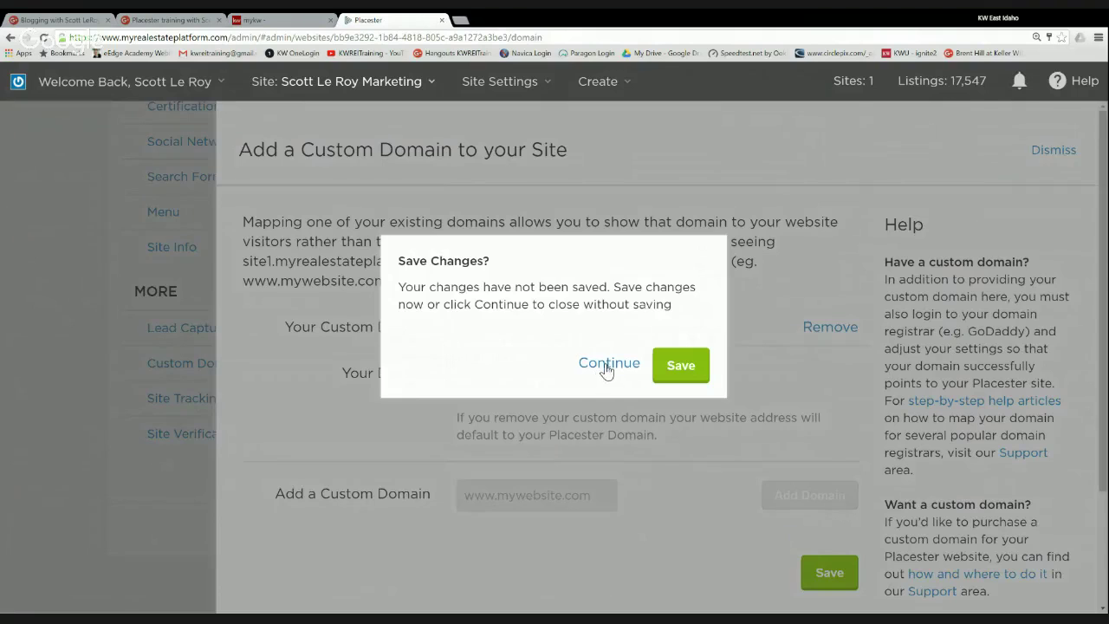
click(607, 364)
scroll(394, 324, up, 8)
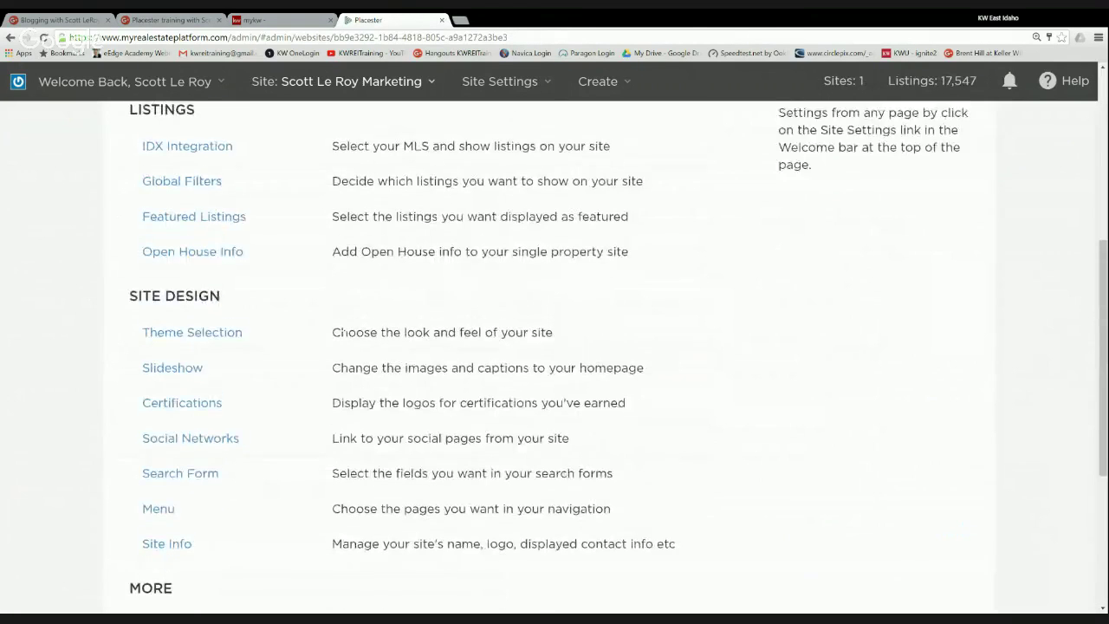
Step: List the site's five blog posts and choose to edit '5 Tips for Buying a Home'
click(342, 304)
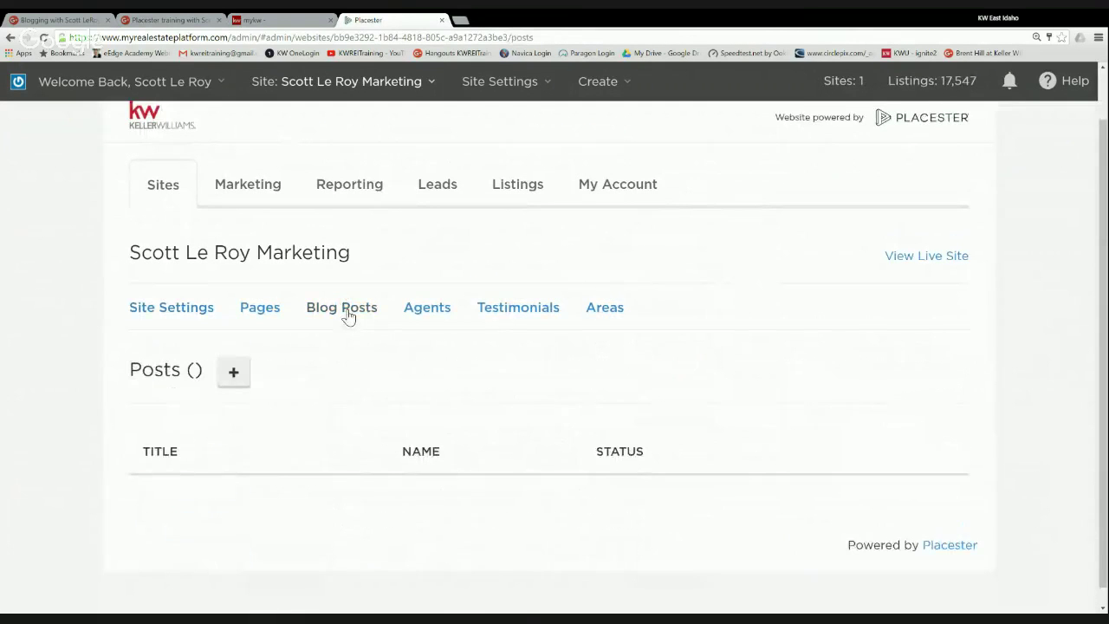
scroll(552, 335, down, 2)
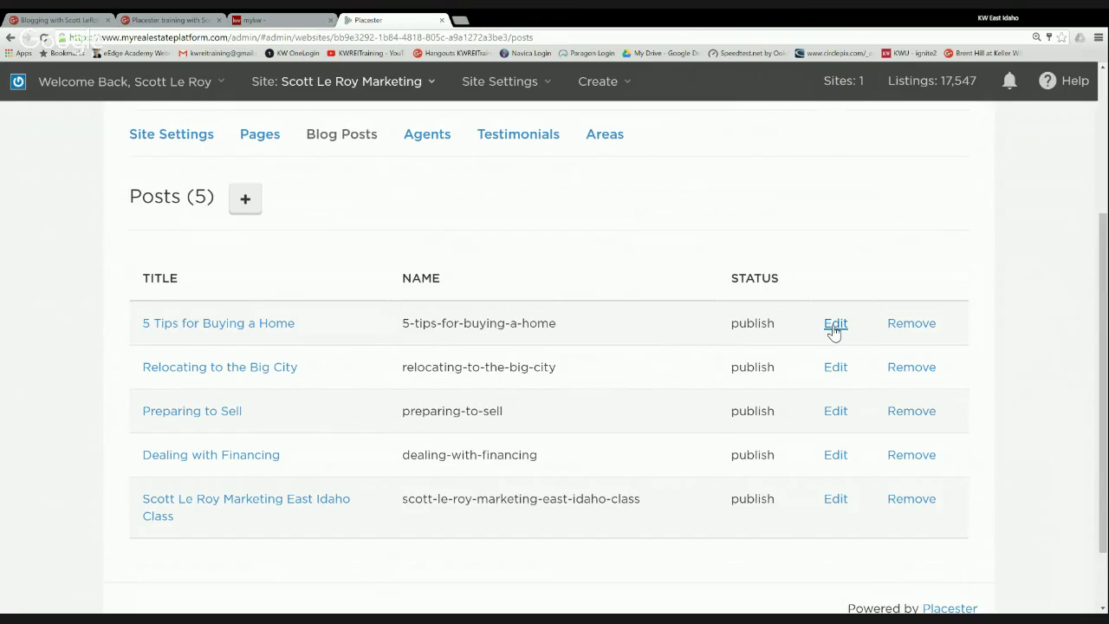
click(834, 324)
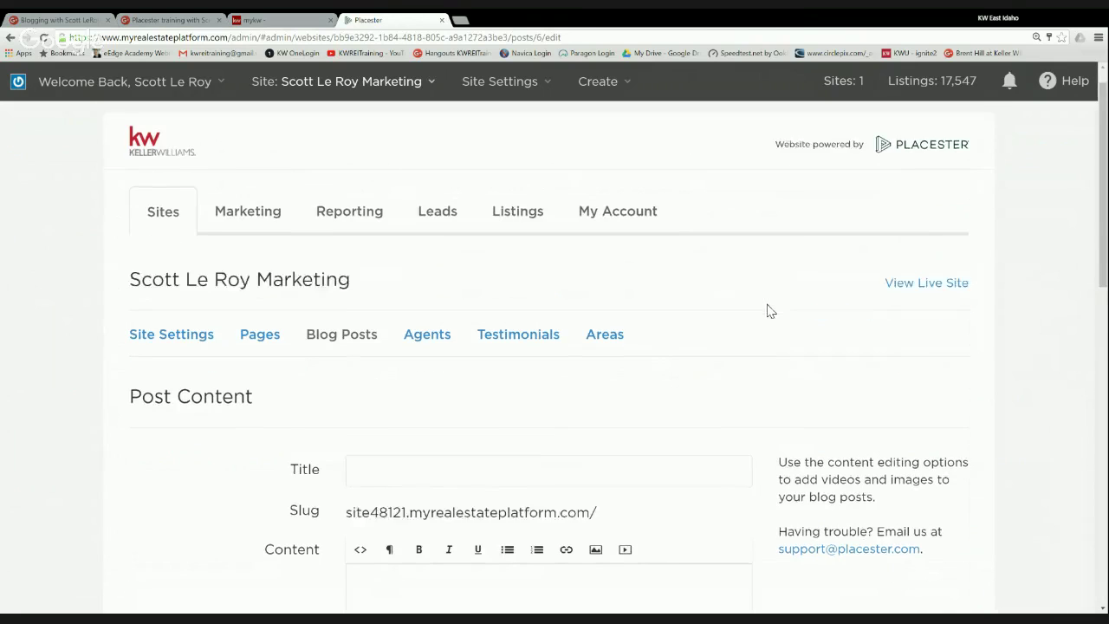
Step: Scroll the '5 Tips for Buying a Home' editor to review its empty excerpt and featured image
scroll(777, 298, down, 13)
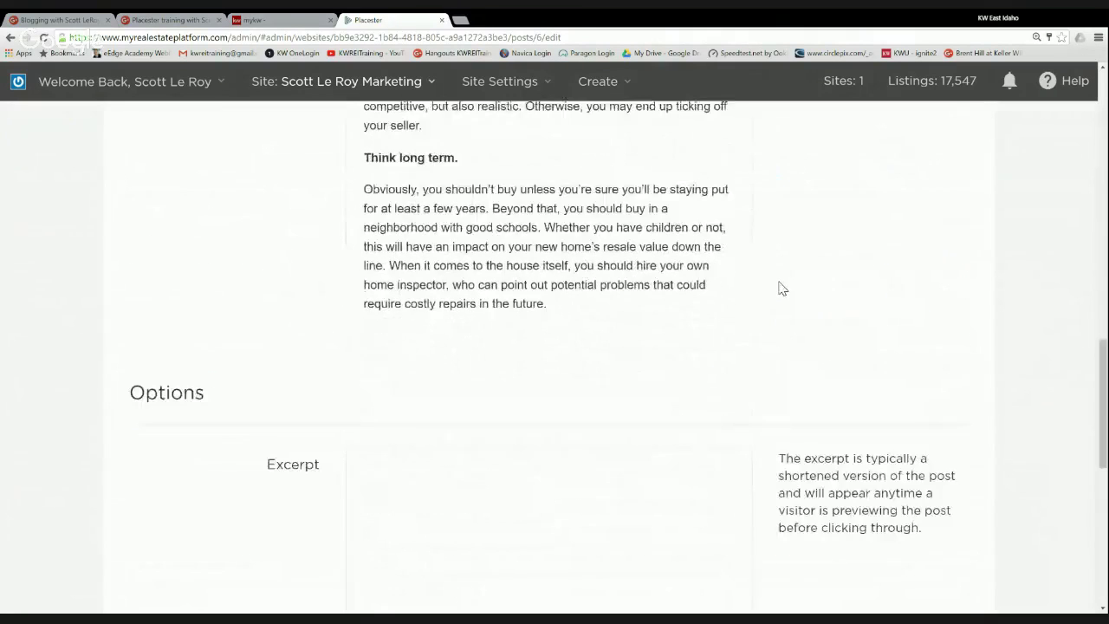
scroll(779, 288, down, 2)
scroll(779, 289, up, 1)
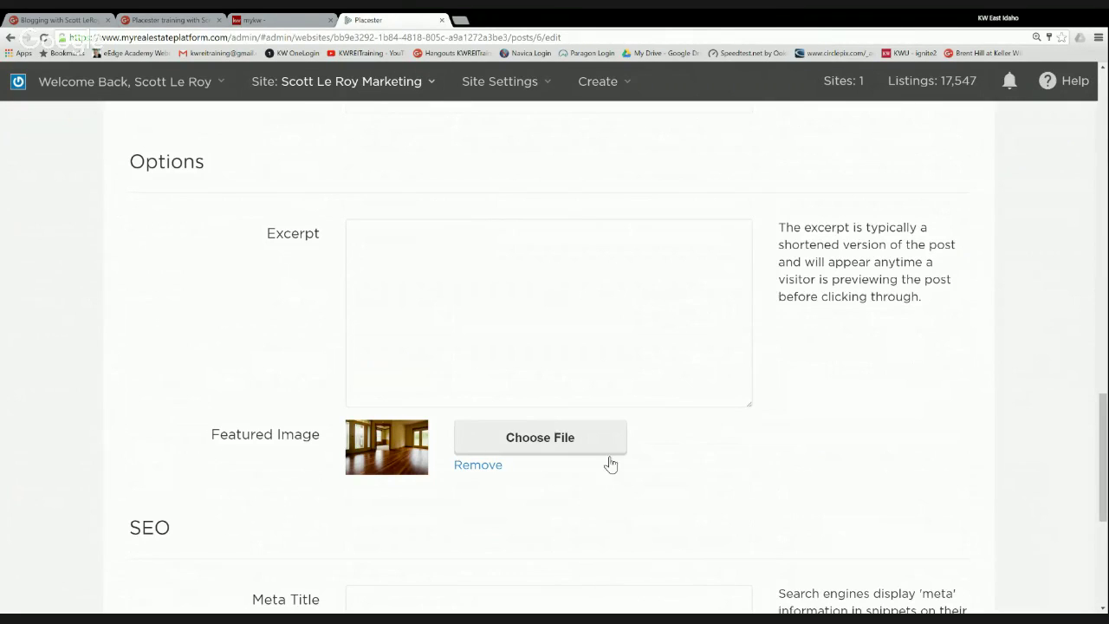
Step: Load scottleroymarketing.com/email-signature in the current browser tab
click(462, 38)
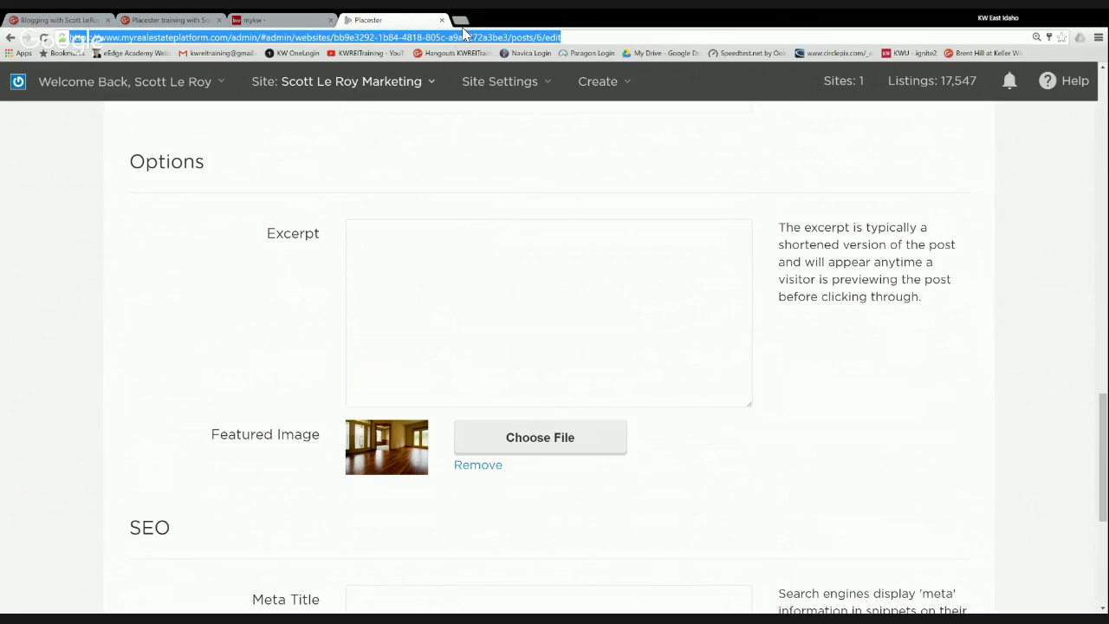
text(scottleroymarketing)
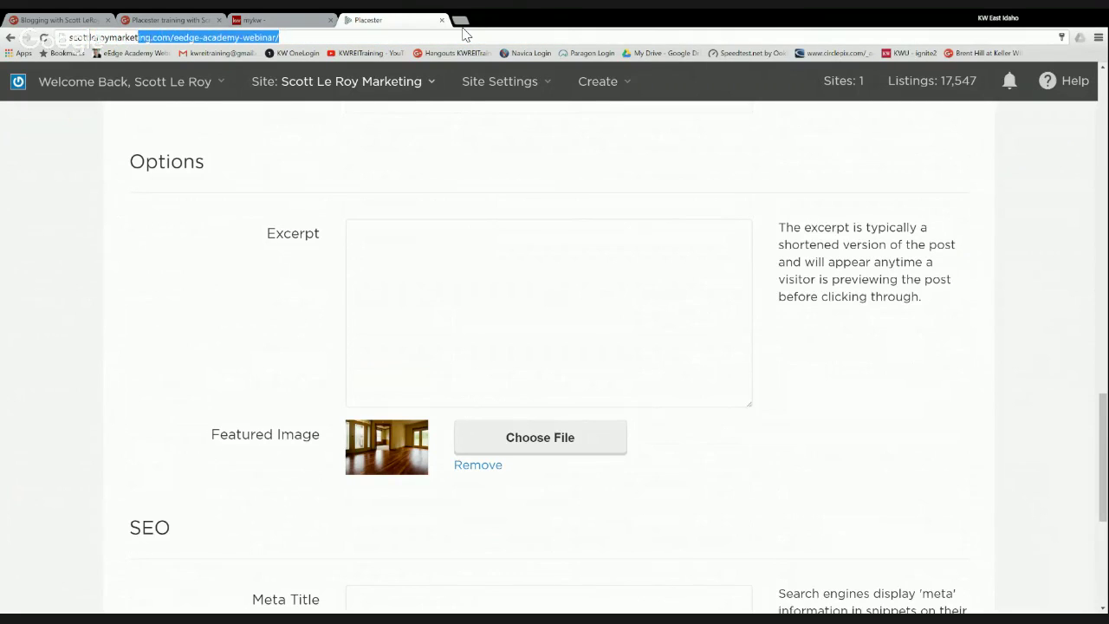
text(.com)
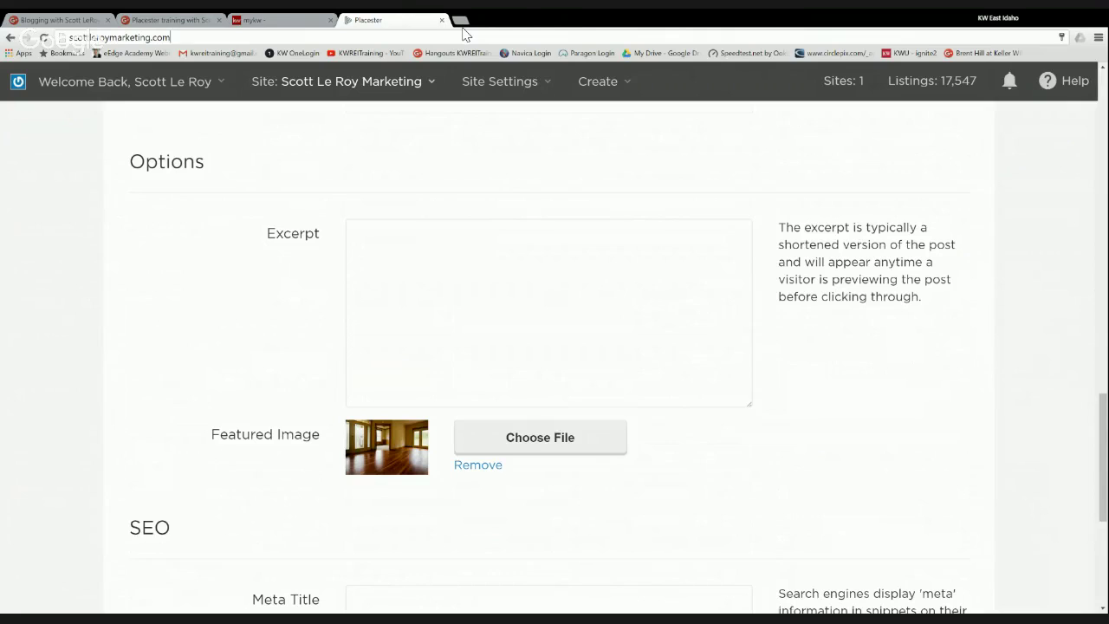
text(/email-signature)
key(Return)
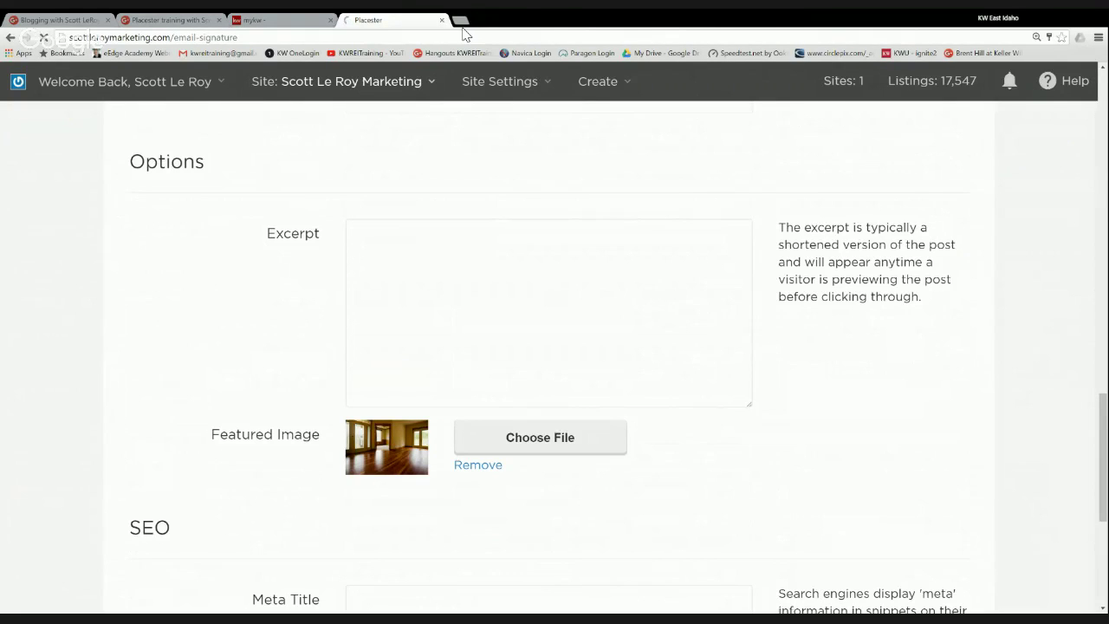